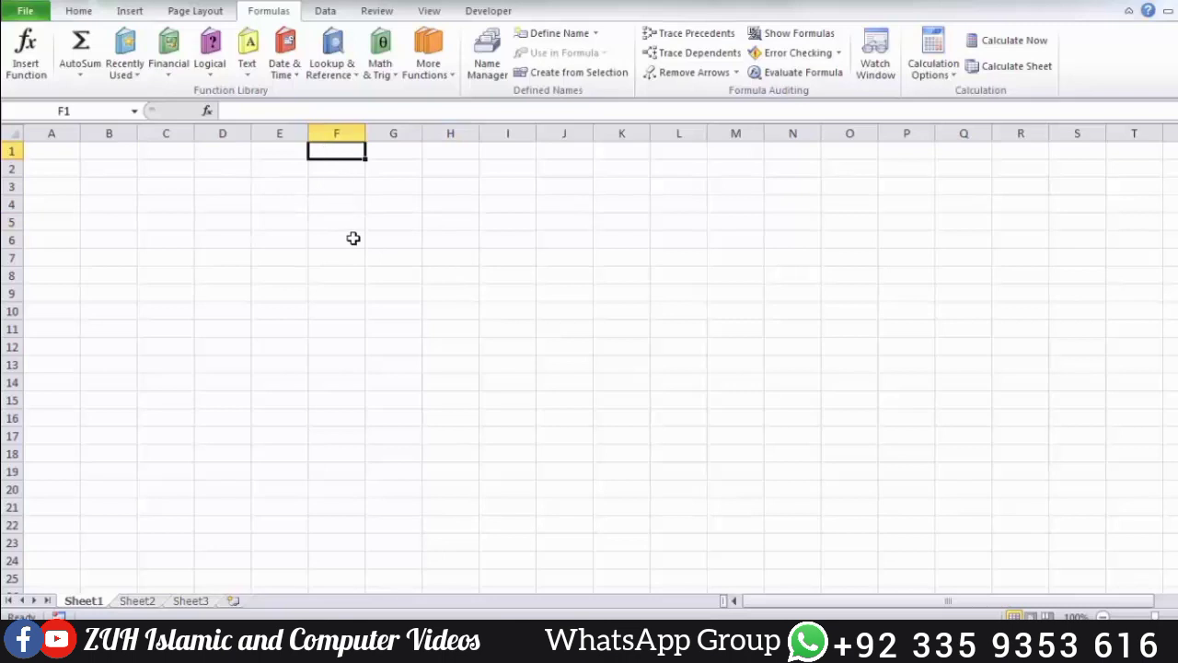
Enter a formula in cell F1 that adds A1, B1 and C1 (=A1+B1+C1).
type("=")
key("Left")
key("Left")
key("Left")
key("Left")
key("Left")
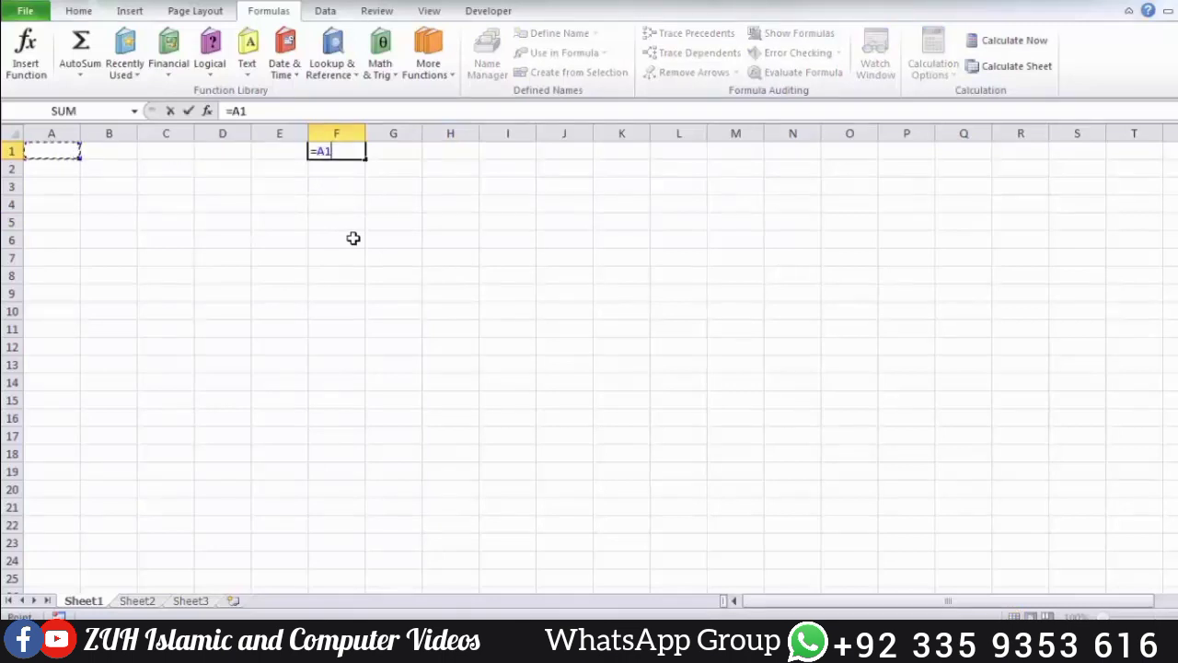
type("+")
key("Left")
key("Left")
key("Left")
key("Left")
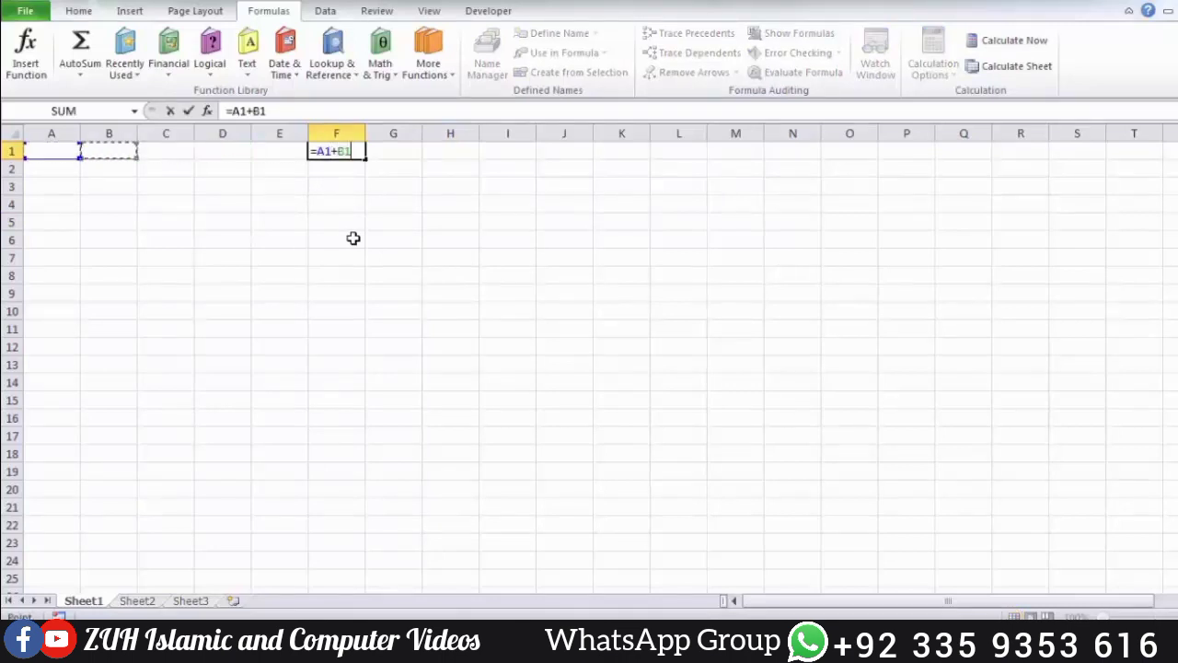
type("+")
key("Left")
key("Left")
key("Left")
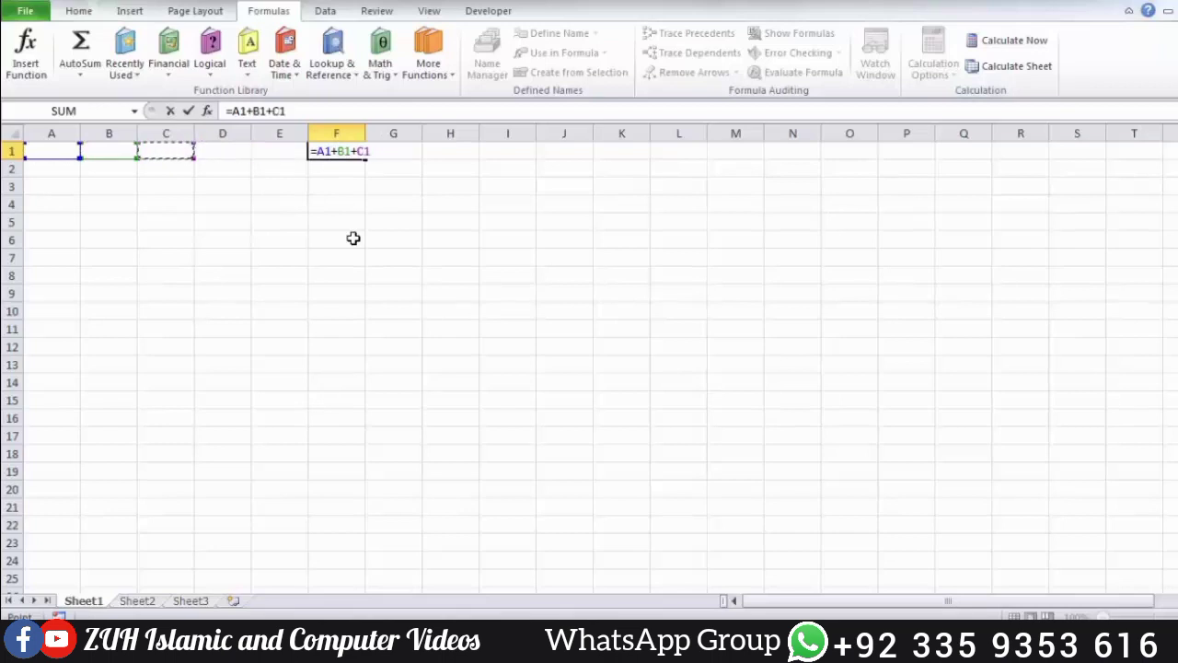
key("Return")
left_click(343, 149)
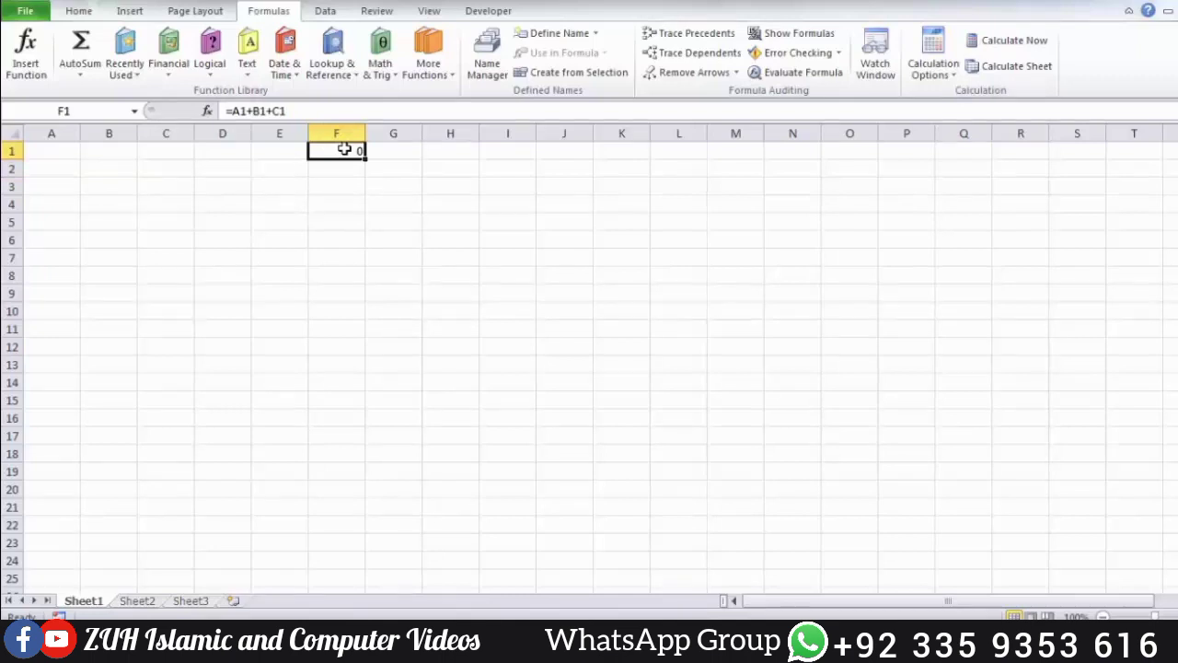
Enter the values 5, 6 and 7 in cells A1, B1 and C1, and check the formula cell F1.
left_click(64, 153)
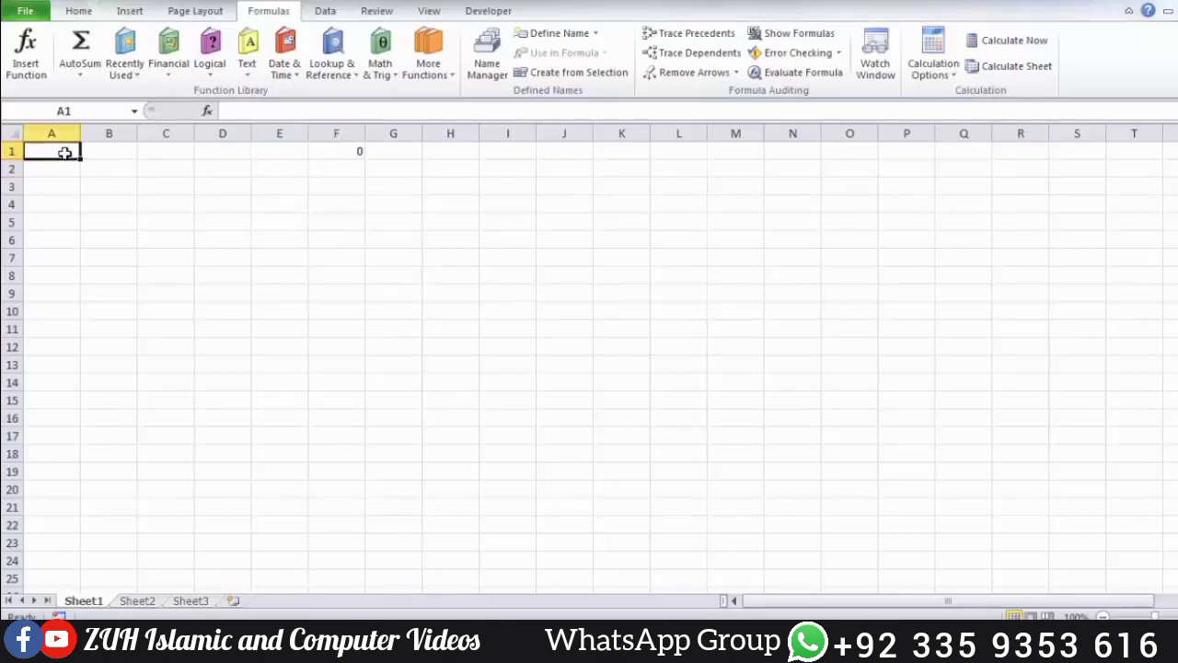
type("5")
key("Tab")
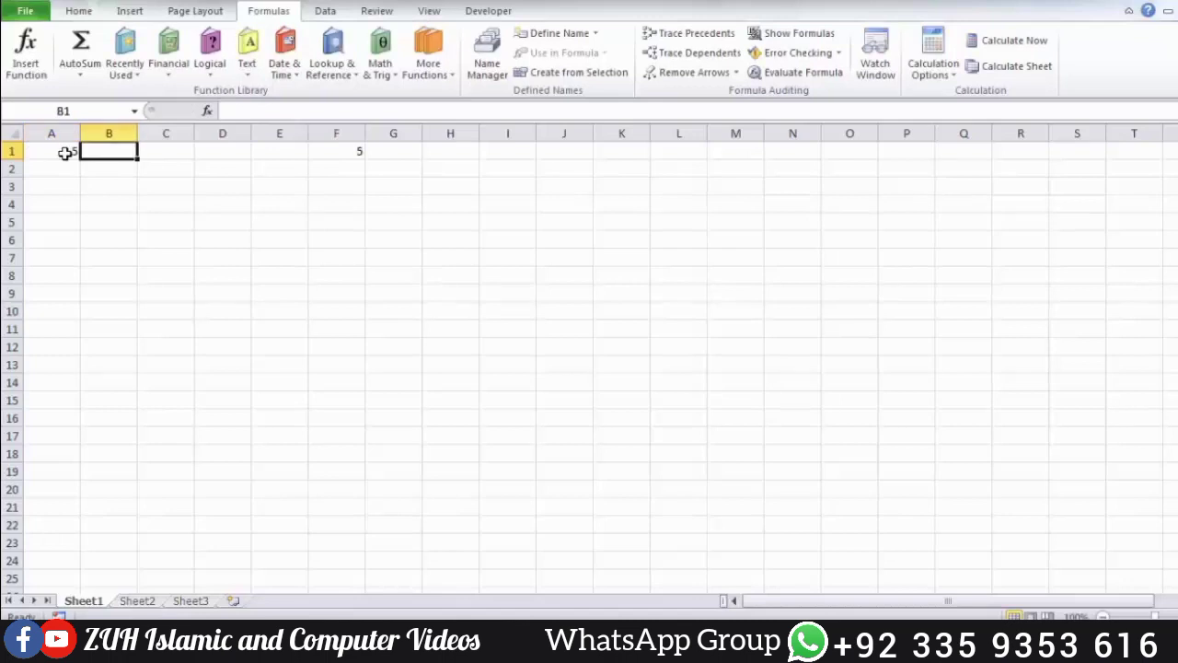
type("6")
key("Tab")
type("7")
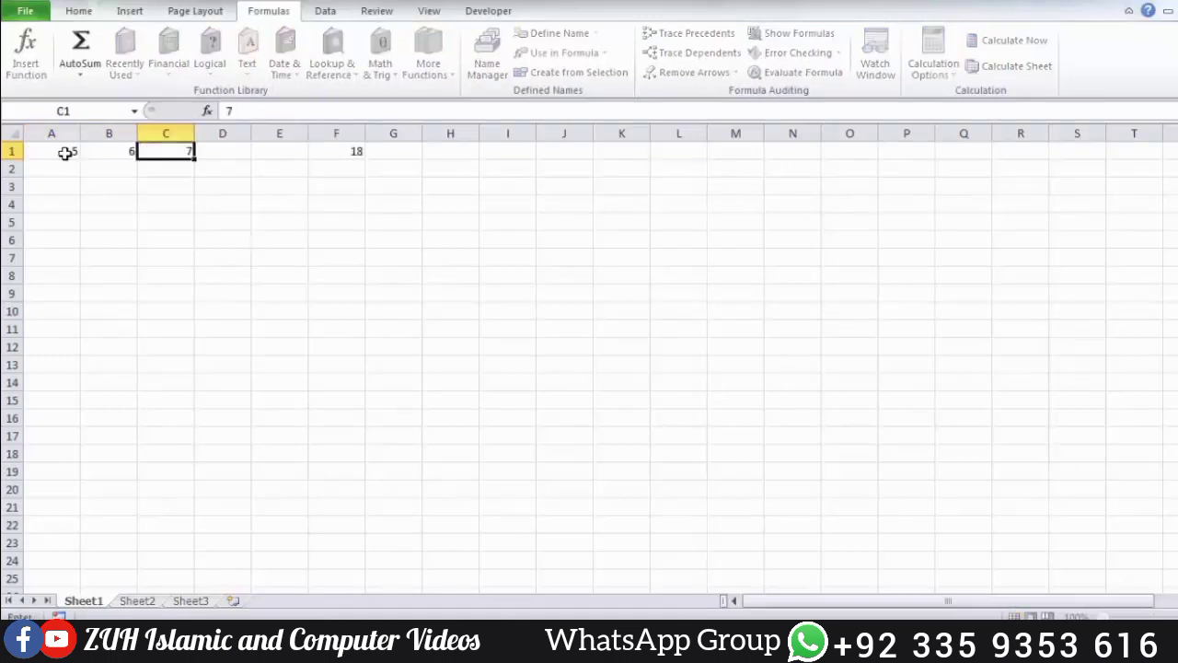
key("Tab")
left_click(352, 151)
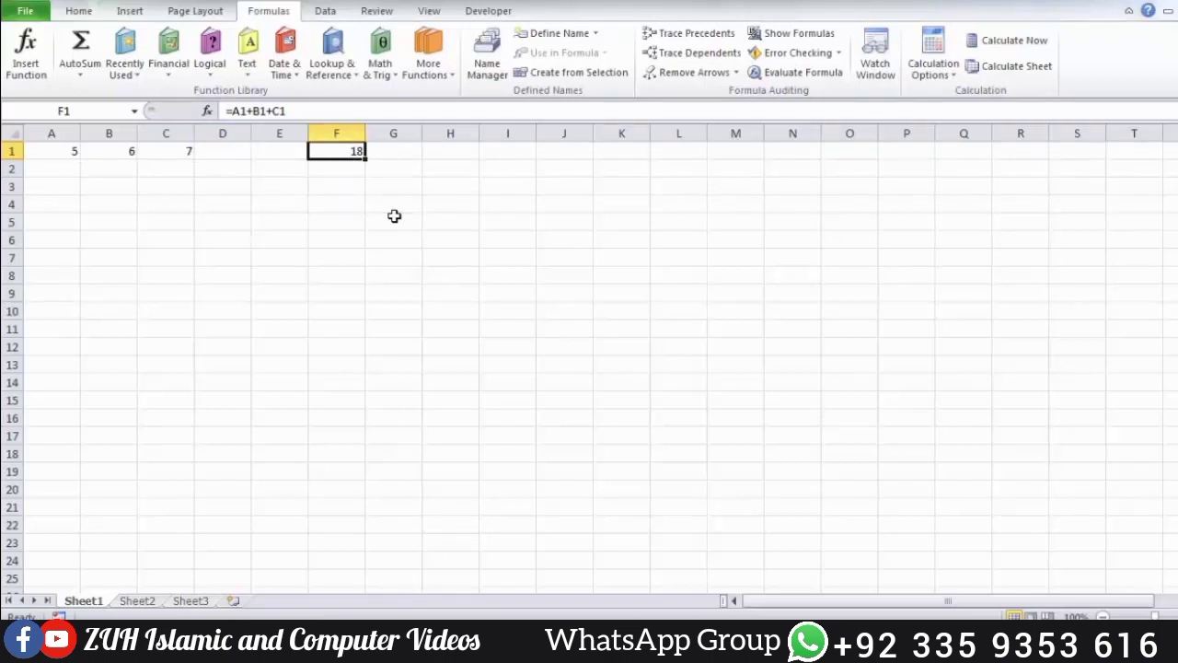
Start a new defined name for cell A1 and enter a person's first name as the name.
left_click(62, 151)
left_click(571, 34)
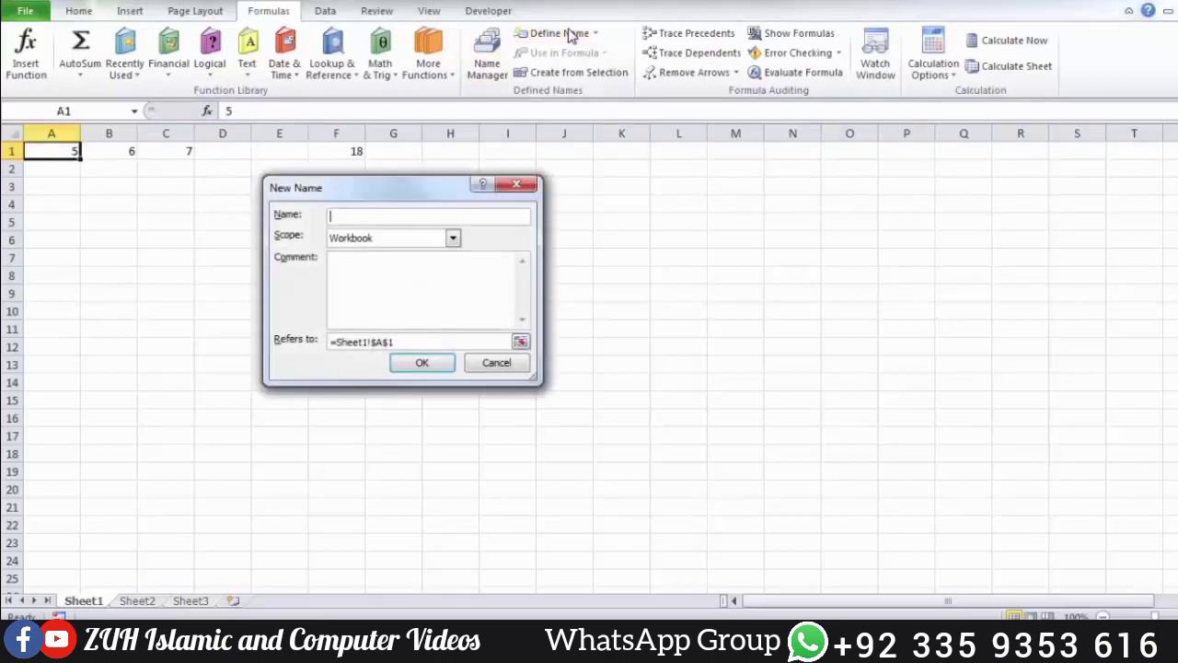
left_click_drag(402, 194, 647, 205)
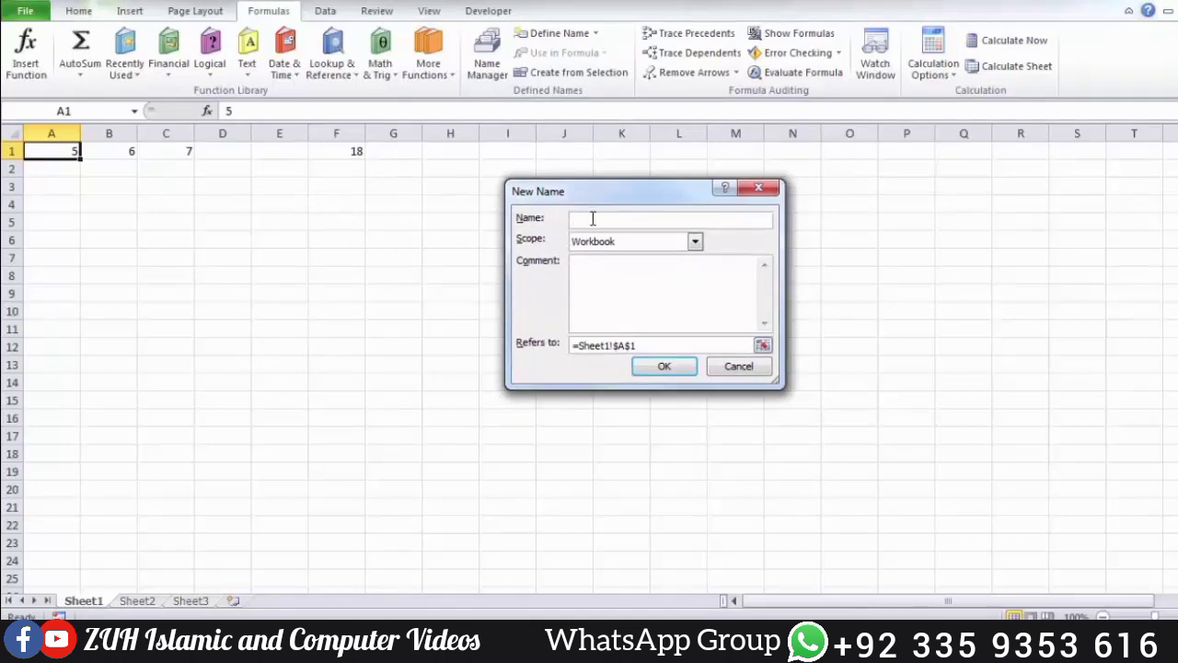
type("Ahmad")
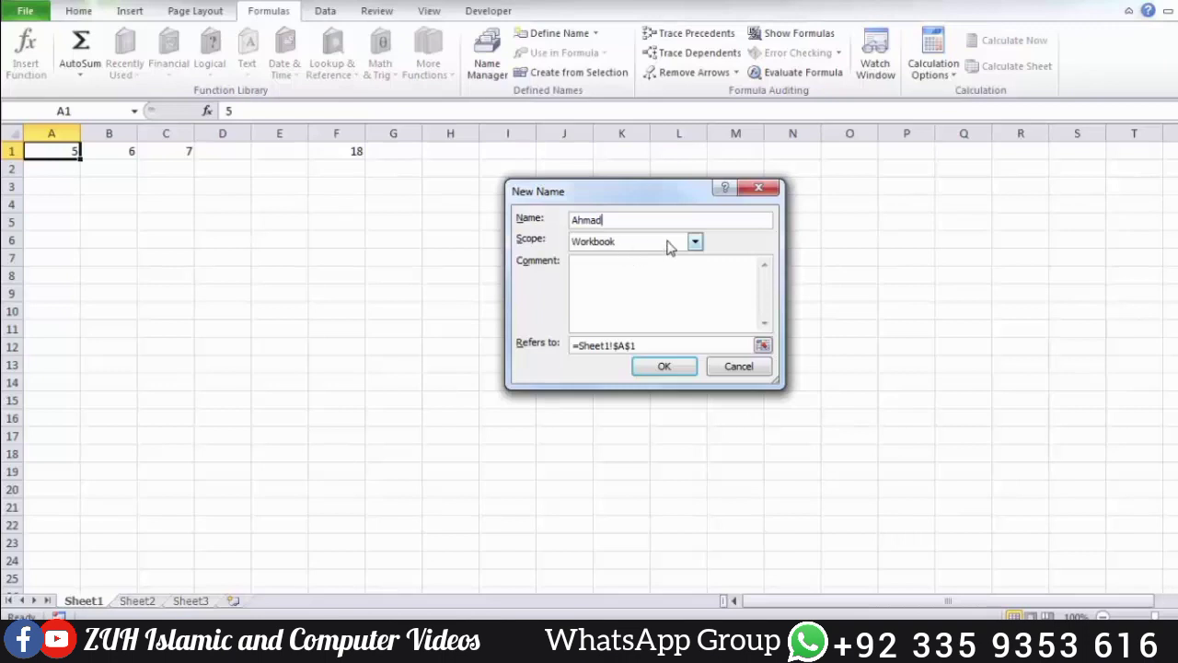
Try Sheet1 as the scope of the new name, and return the scope to Workbook.
left_click(694, 242)
left_click(650, 267)
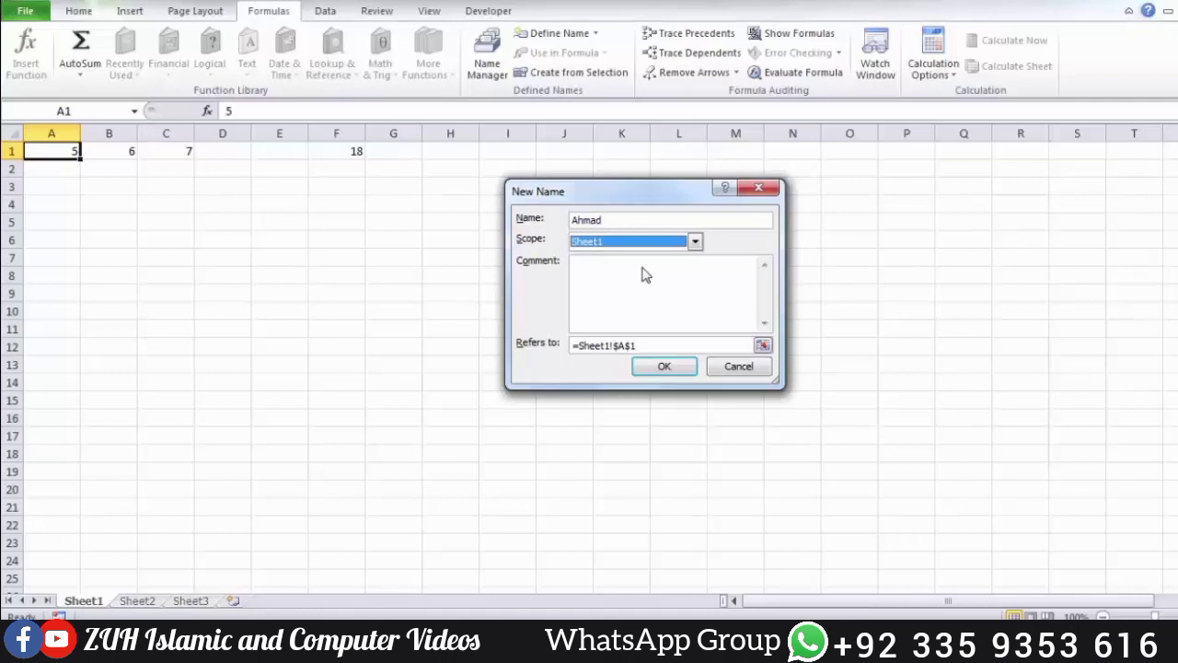
left_click(695, 242)
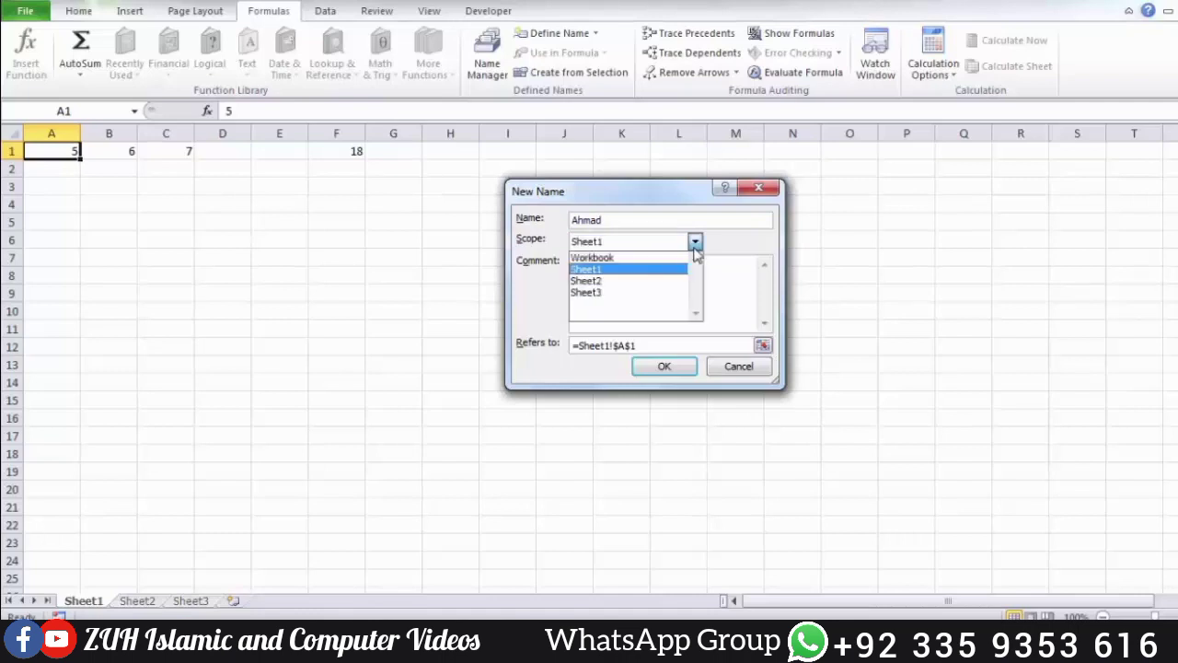
left_click(662, 261)
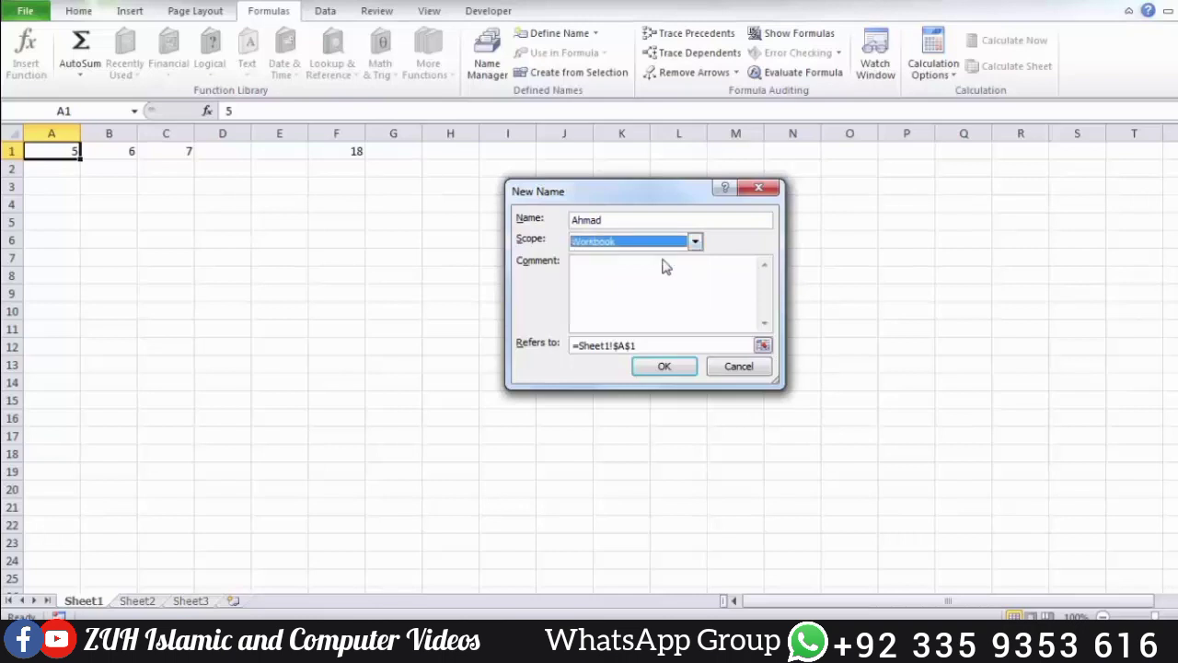
Enter the comment "This is only for sheet 1" and try the Sheet1 scope before returning to Workbook.
left_click(647, 279)
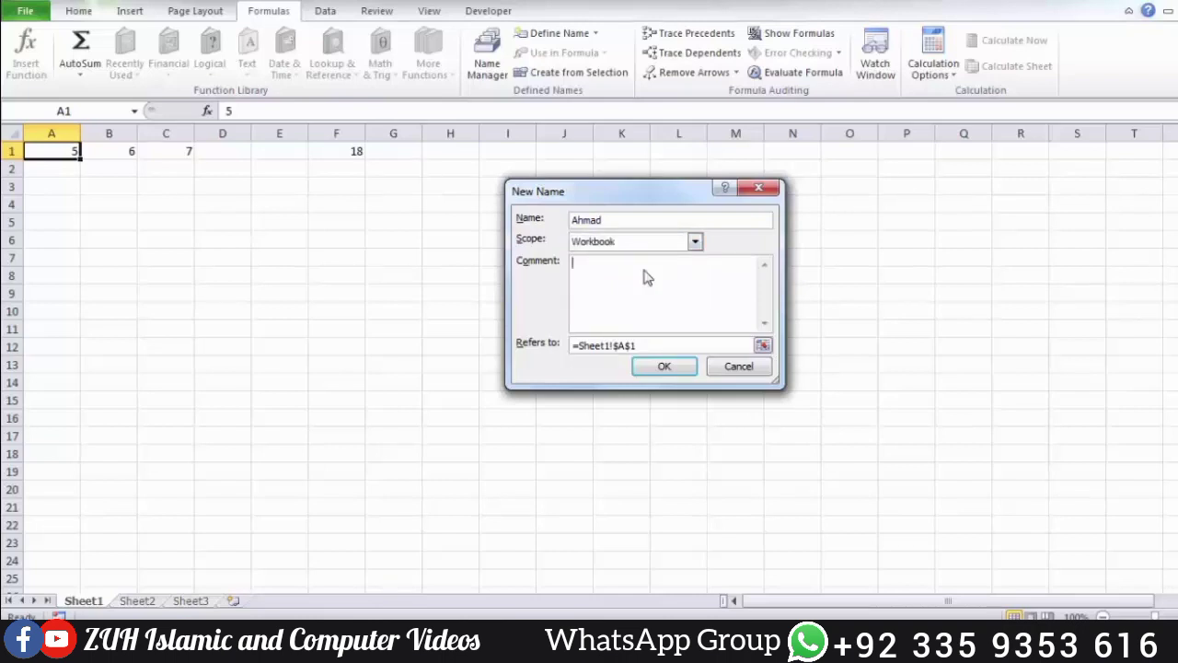
type("This is only for sheet 1")
left_click(696, 241)
left_click(665, 269)
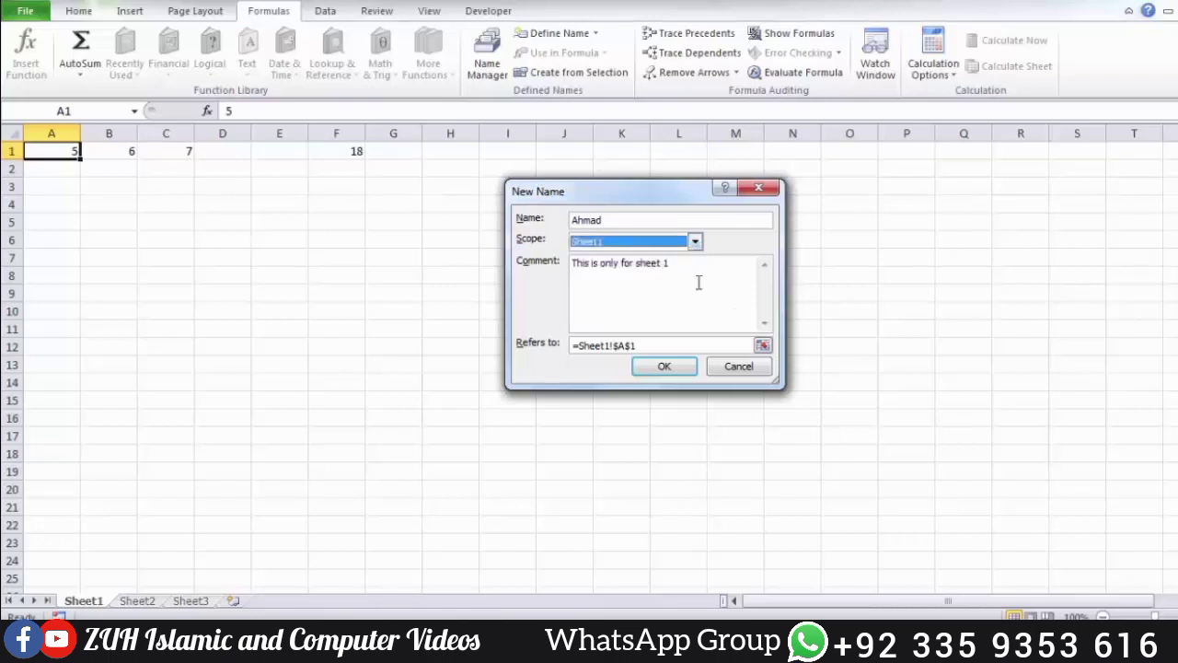
left_click(696, 241)
left_click(665, 258)
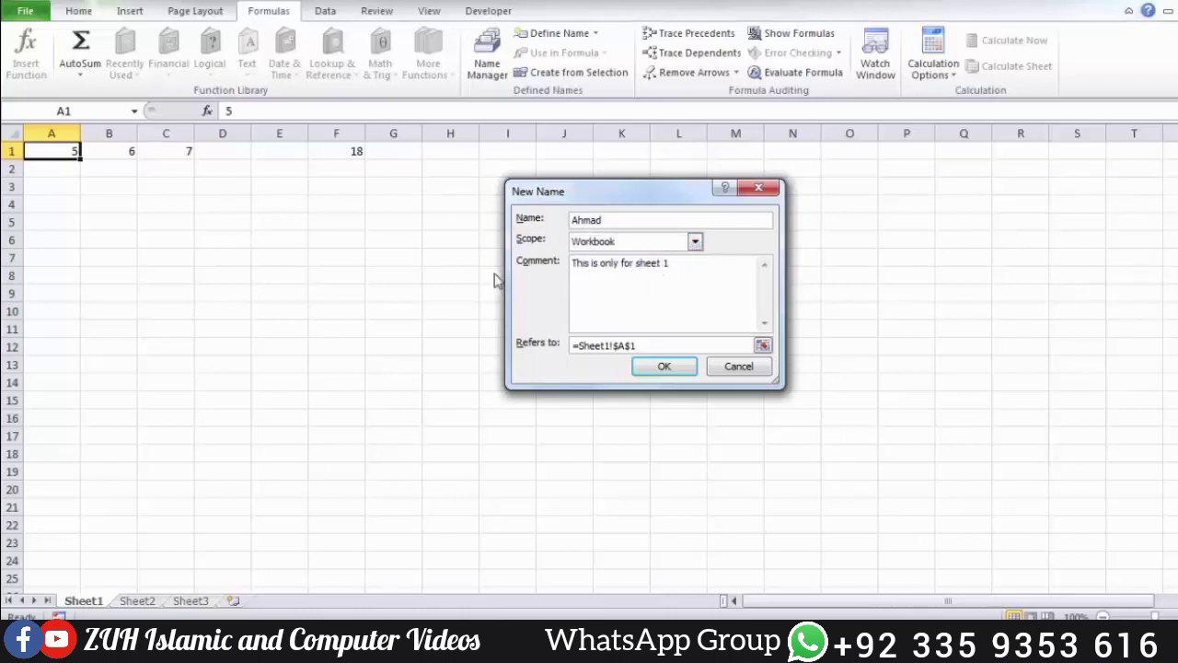
Try replacing the new name's comment with "Do not delete this name?".
left_click(697, 318)
key("BackSpace")
key("BackSpace")
key("BackSpace")
key("BackSpace")
key("BackSpace")
key("BackSpace")
key("BackSpace")
key("BackSpace")
key("BackSpace")
key("BackSpace")
key("BackSpace")
key("BackSpace")
key("BackSpace")
key("BackSpace")
key("BackSpace")
key("BackSpace")
key("BackSpace")
key("BackSpace")
key("BackSpace")
key("BackSpace")
key("BackSpace")
type("Dpo")
key("BackSpace")
key("BackSpace")
type("o not delete this dd")
key("BackSpace")
key("BackSpace")
type("name?")
Replace the new name's comment with "Total salary or engineers".
key("BackSpace")
key("BackSpace")
key("BackSpace")
key("BackSpace")
key("BackSpace")
key("BackSpace")
key("BackSpace")
key("BackSpace")
key("BackSpace")
key("BackSpace")
key("BackSpace")
key("BackSpace")
key("BackSpace")
key("BackSpace")
key("BackSpace")
key("BackSpace")
key("BackSpace")
key("BackSpace")
key("BackSpace")
key("BackSpace")
type("Total salary or engineers")
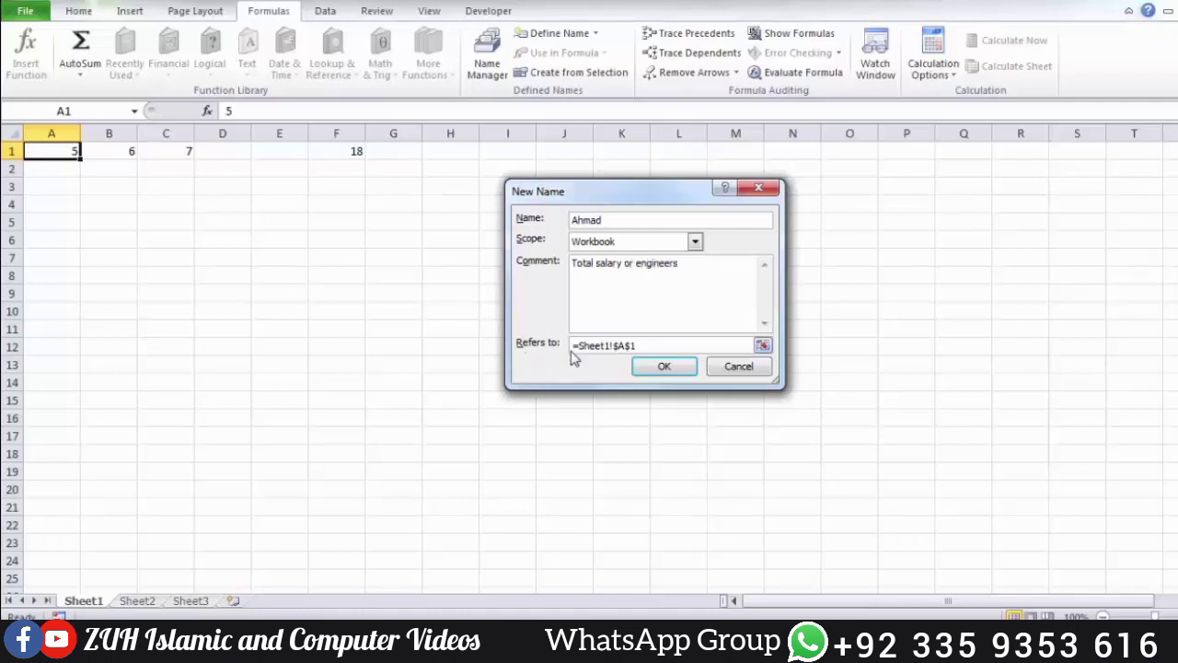
Try prefixing the new name with "sheet1!" and remove the prefix again.
left_click(658, 343)
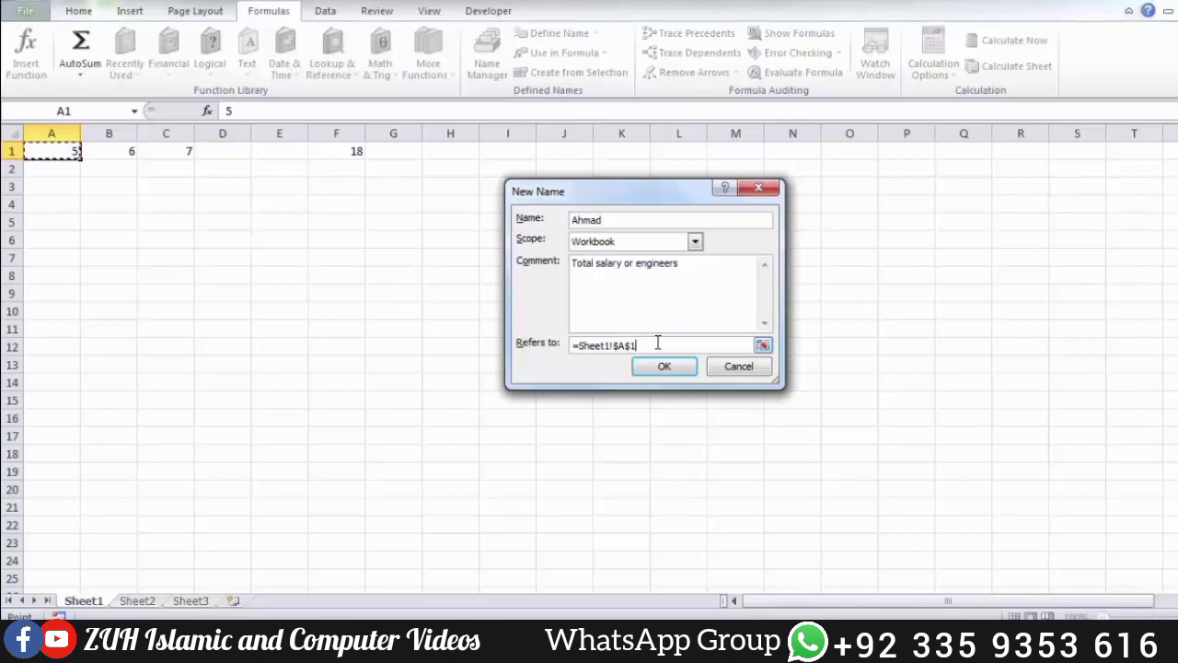
left_click(695, 241)
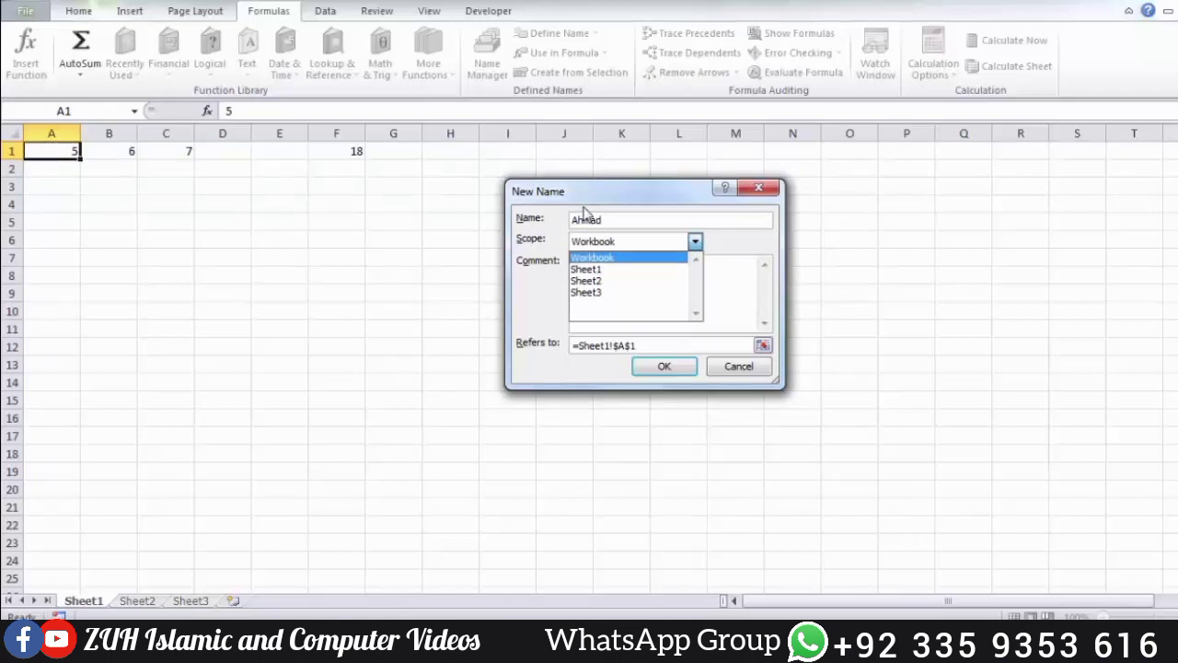
left_click(603, 258)
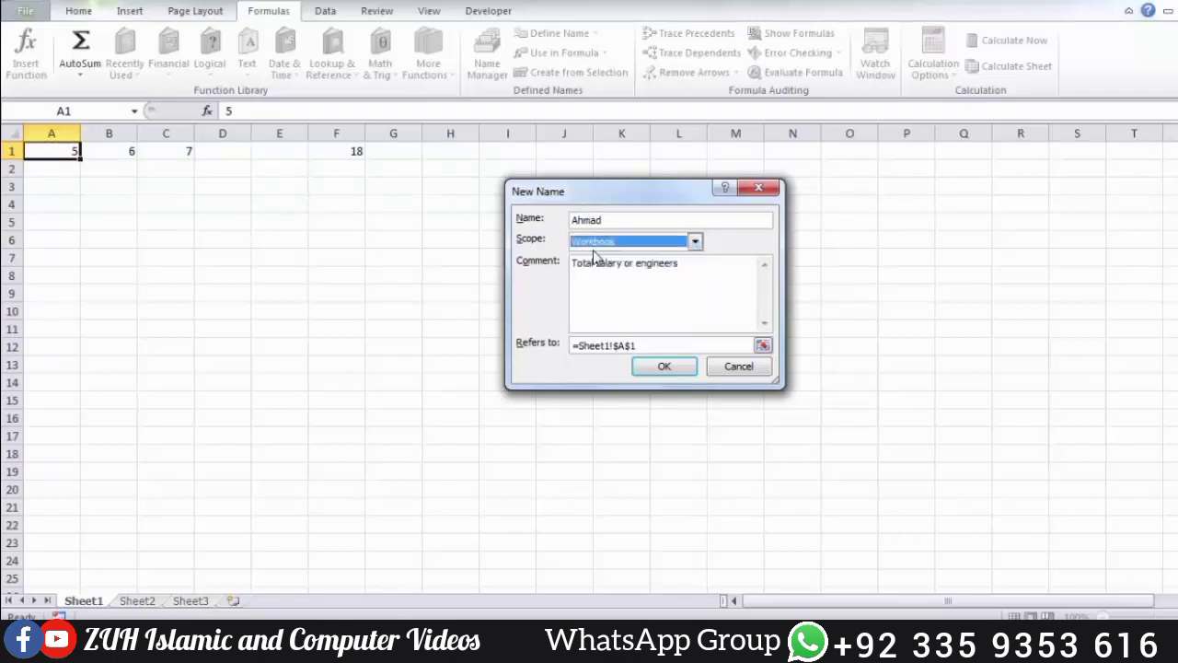
double_click(618, 219)
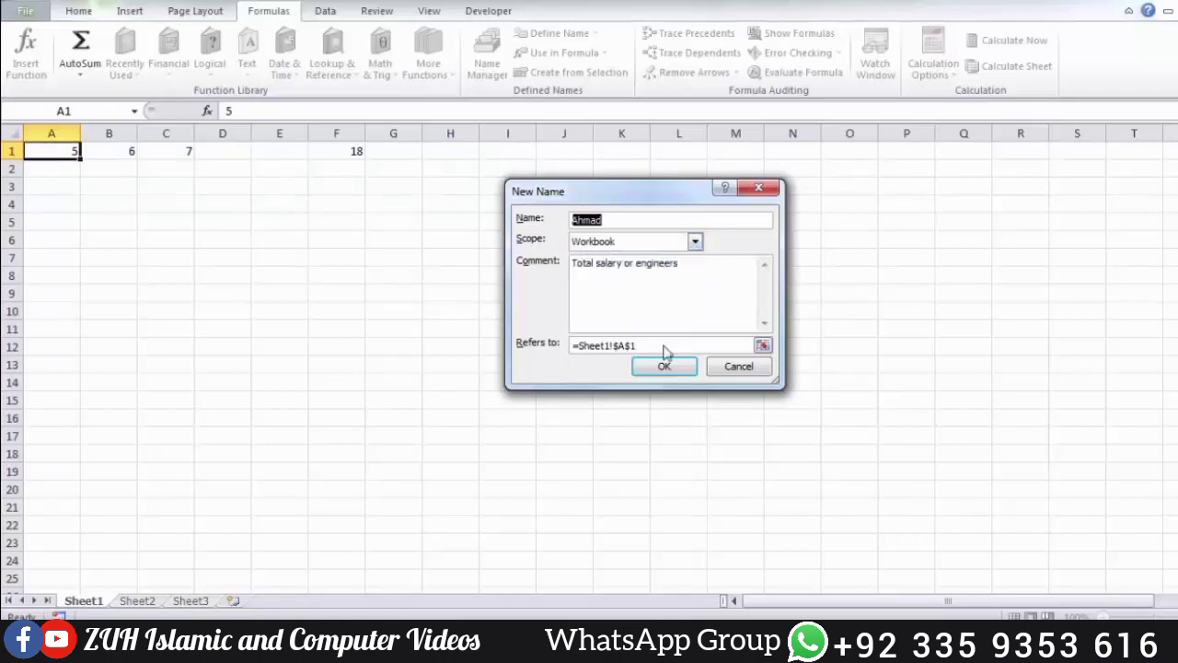
type("sheet1!Ahmad")
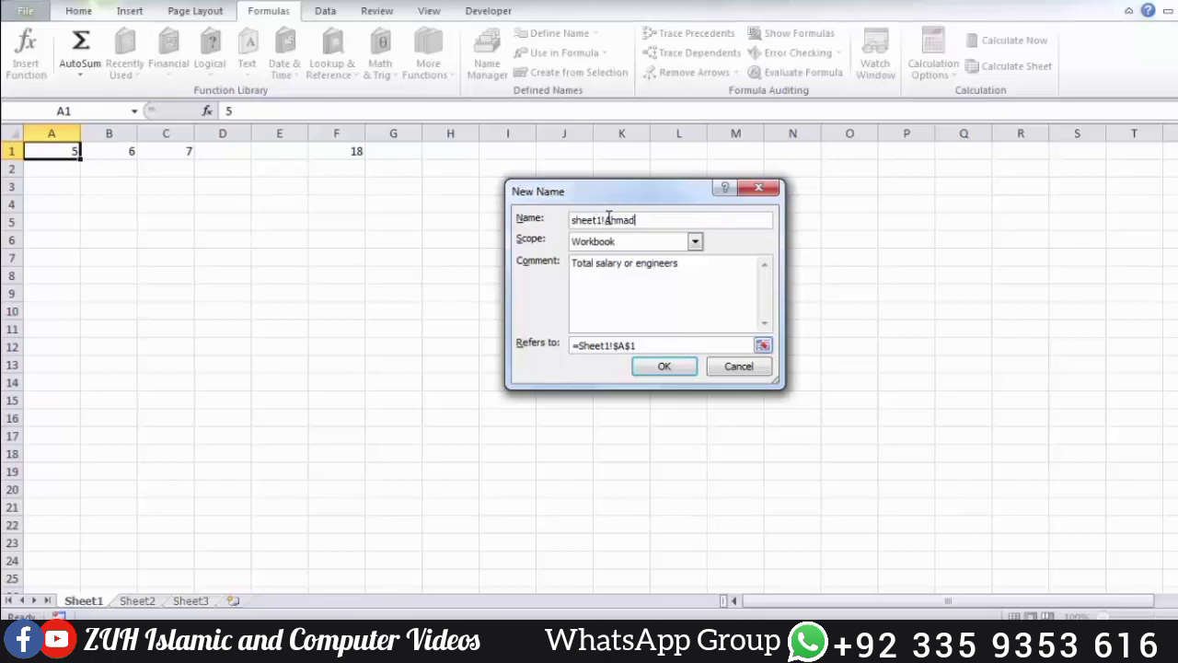
left_click_drag(602, 219, 568, 217)
key("BackSpace")
Keep the scope at Workbook and create the defined name for cell A1.
left_click(695, 242)
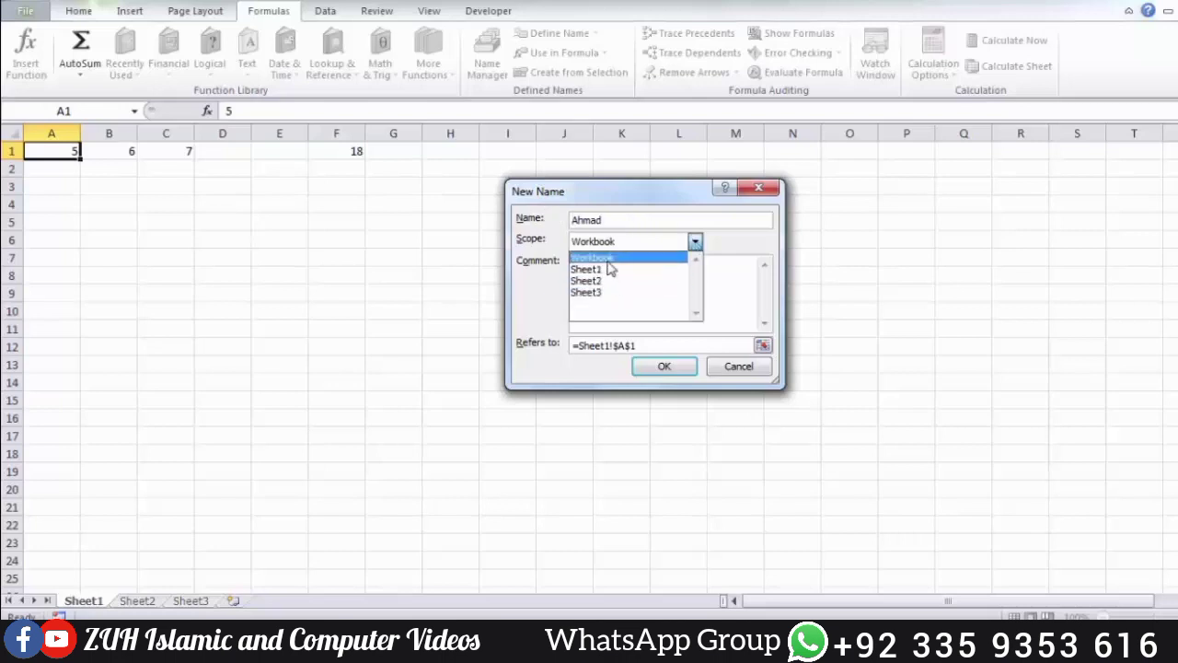
left_click(607, 259)
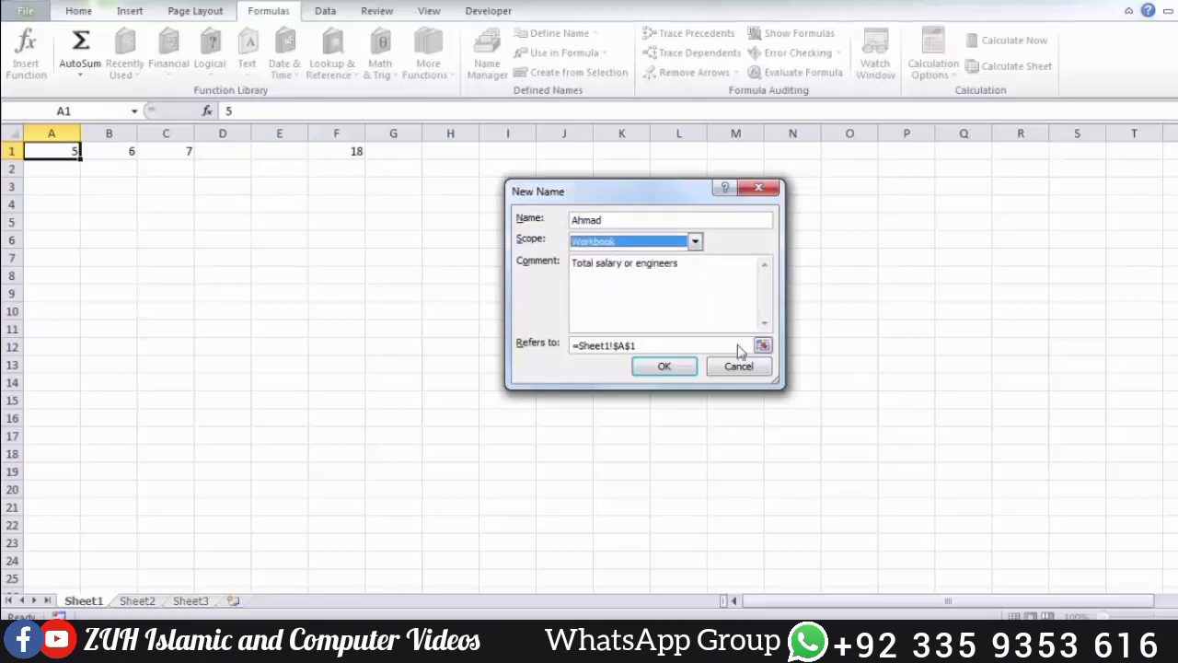
left_click(664, 366)
Define a workbook-scoped name for cell B1 using a second person's first name.
left_click(112, 151)
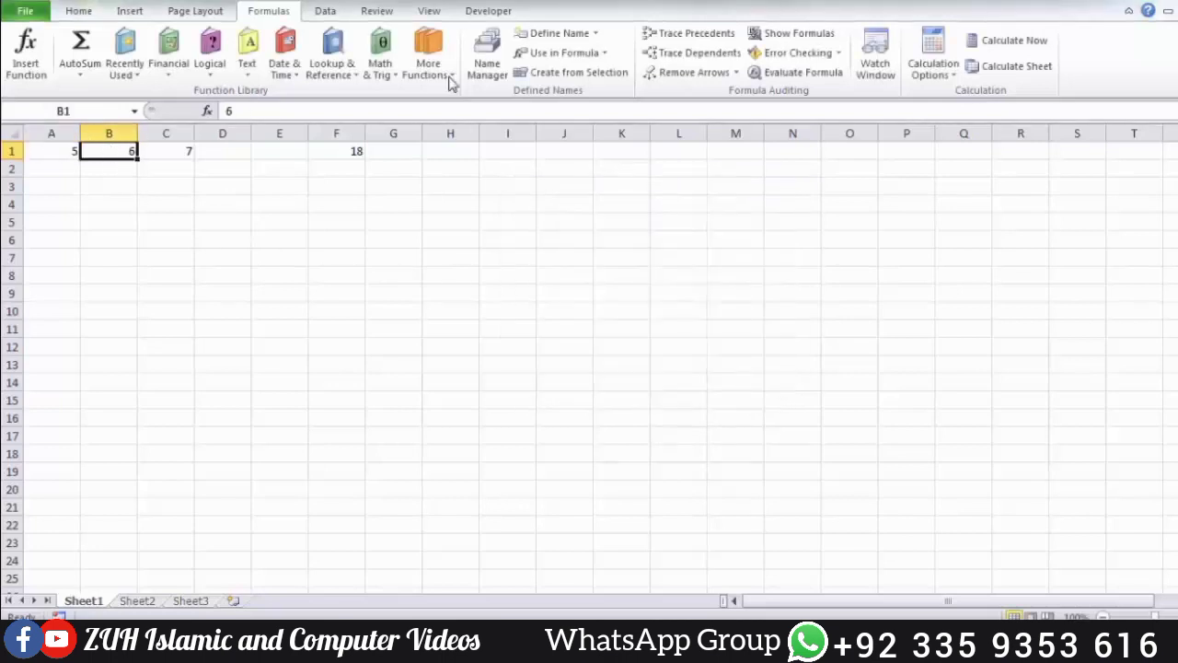
left_click(549, 33)
type("Ali")
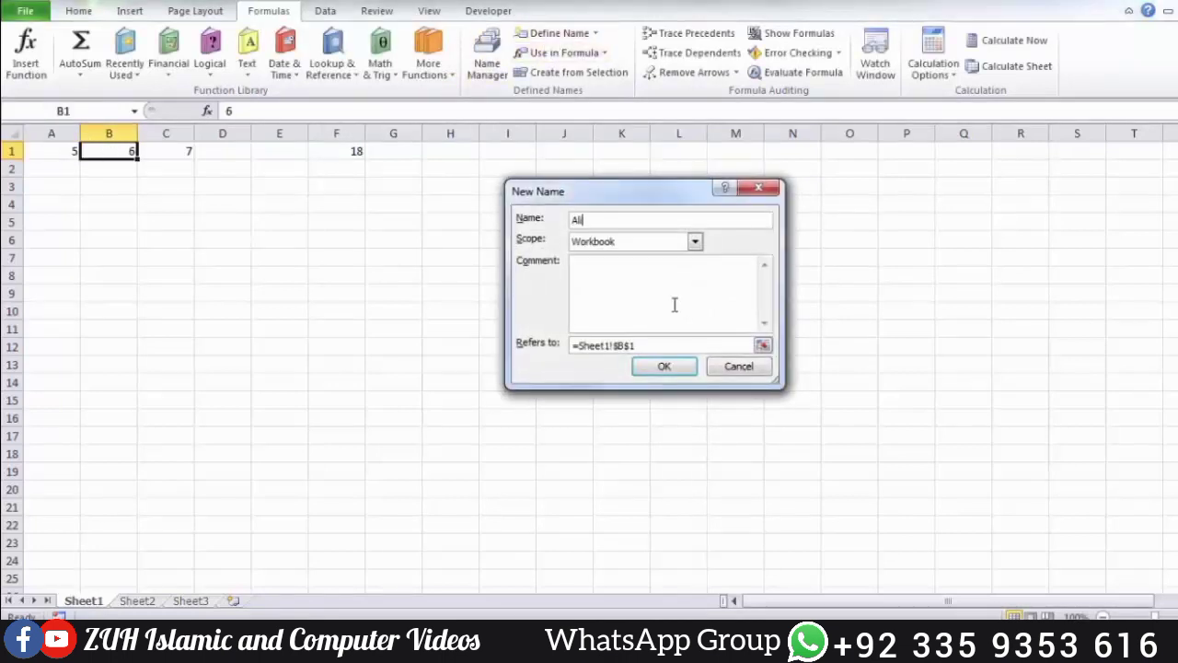
key("Return")
Define a workbook-scoped name for cell C1 using a third person's first name.
left_click(167, 150)
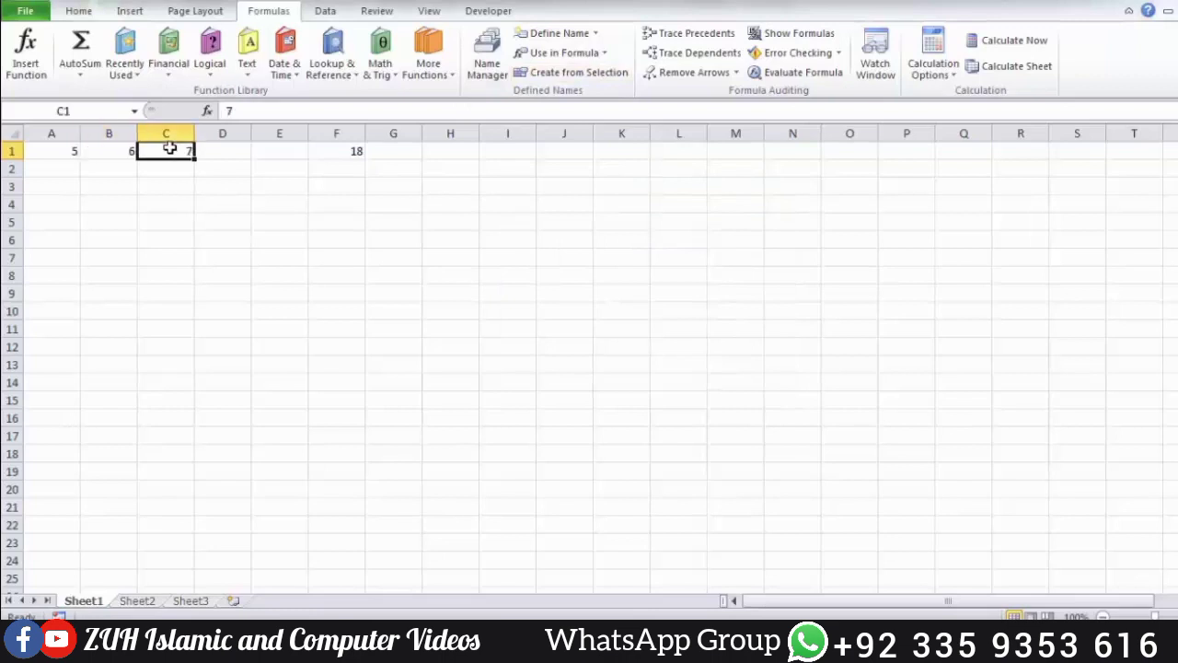
left_click(553, 33)
type("Tahir")
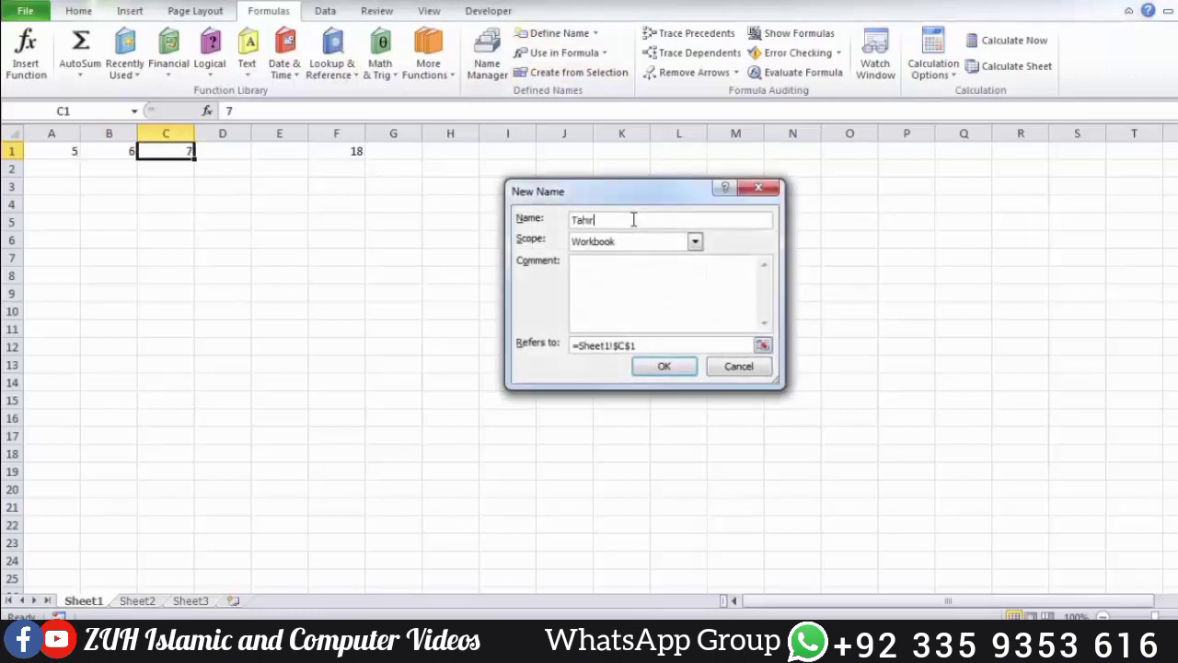
key("Return")
Apply all three defined names to the formula in F1, keeping Ignore Relative/Absolute and the row and column name options enabled.
left_click(357, 152)
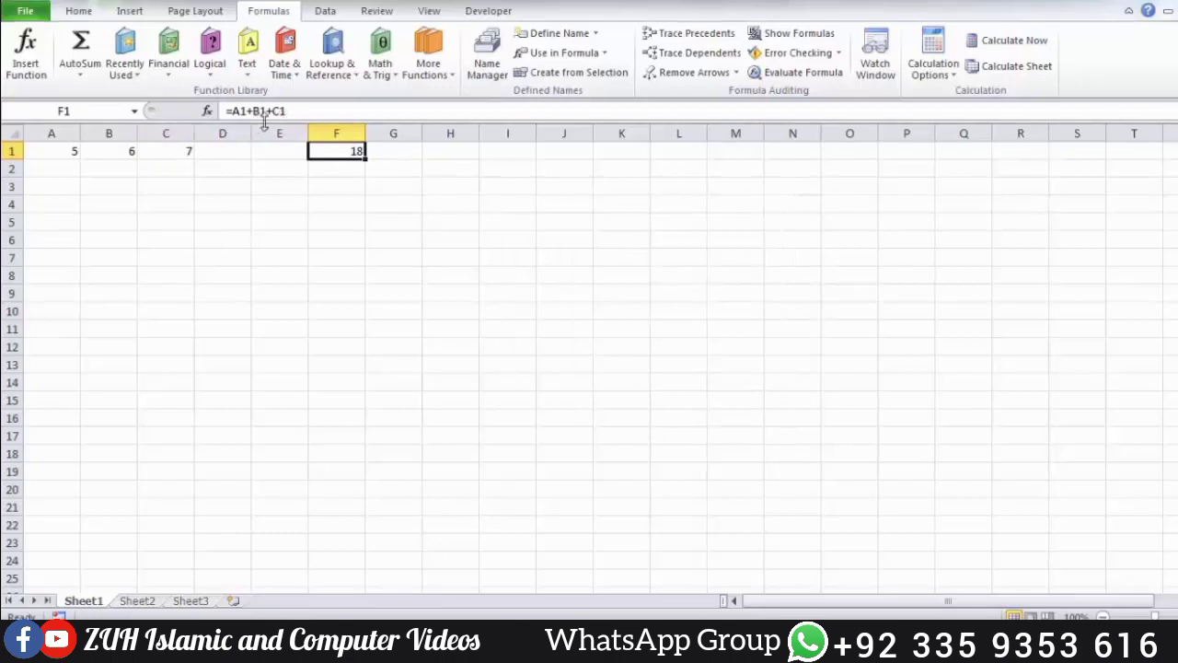
left_click(597, 34)
left_click(589, 74)
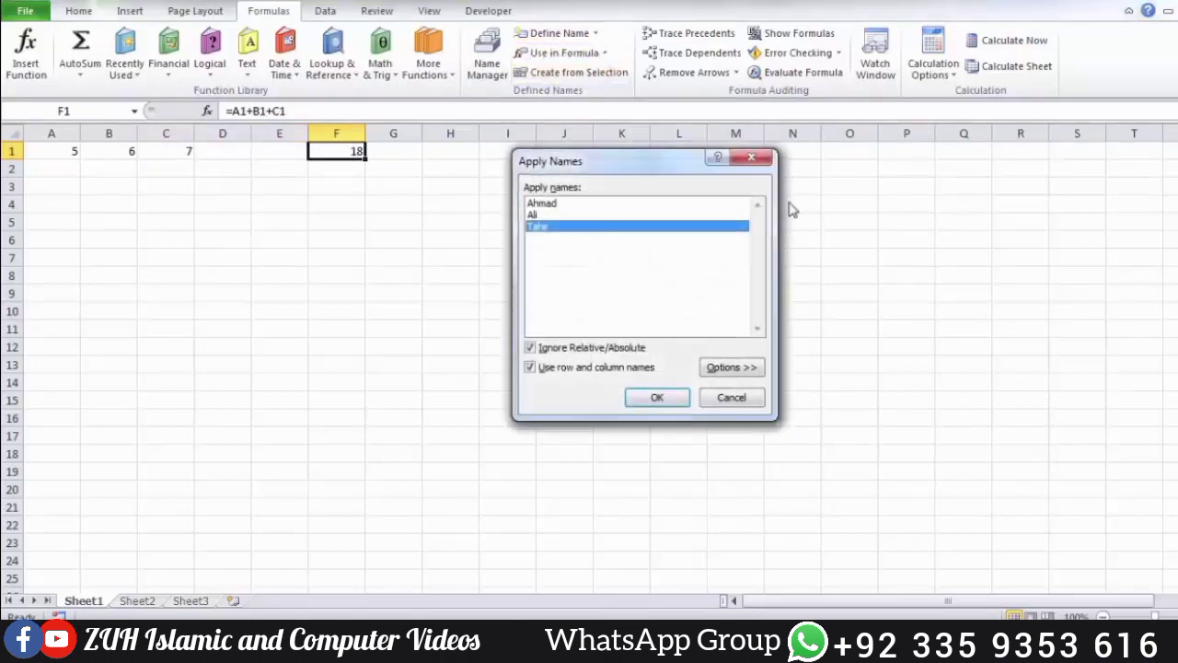
key("shift+Up")
key("shift+Up")
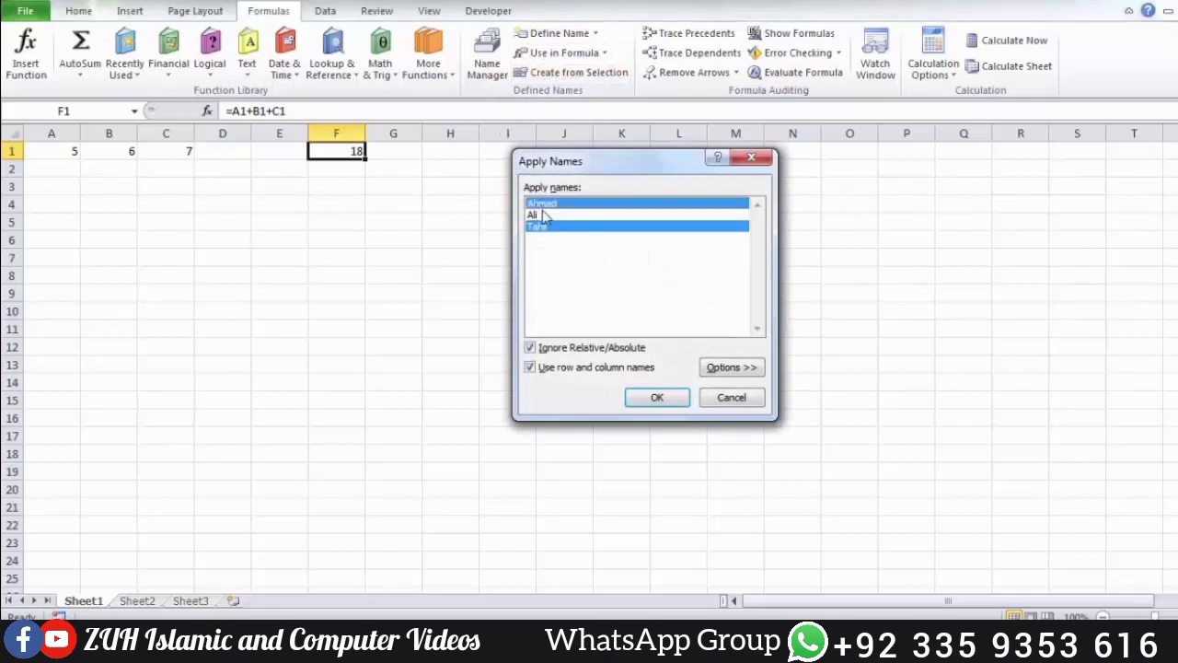
left_click(565, 353)
left_click(565, 353)
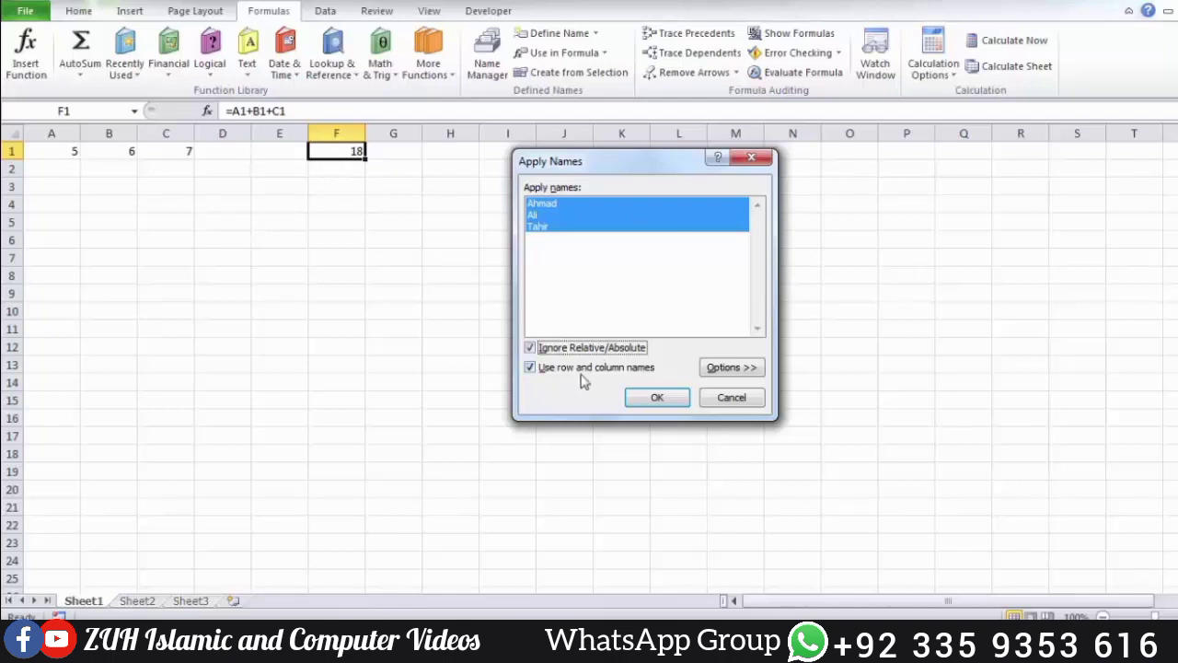
left_click(750, 370)
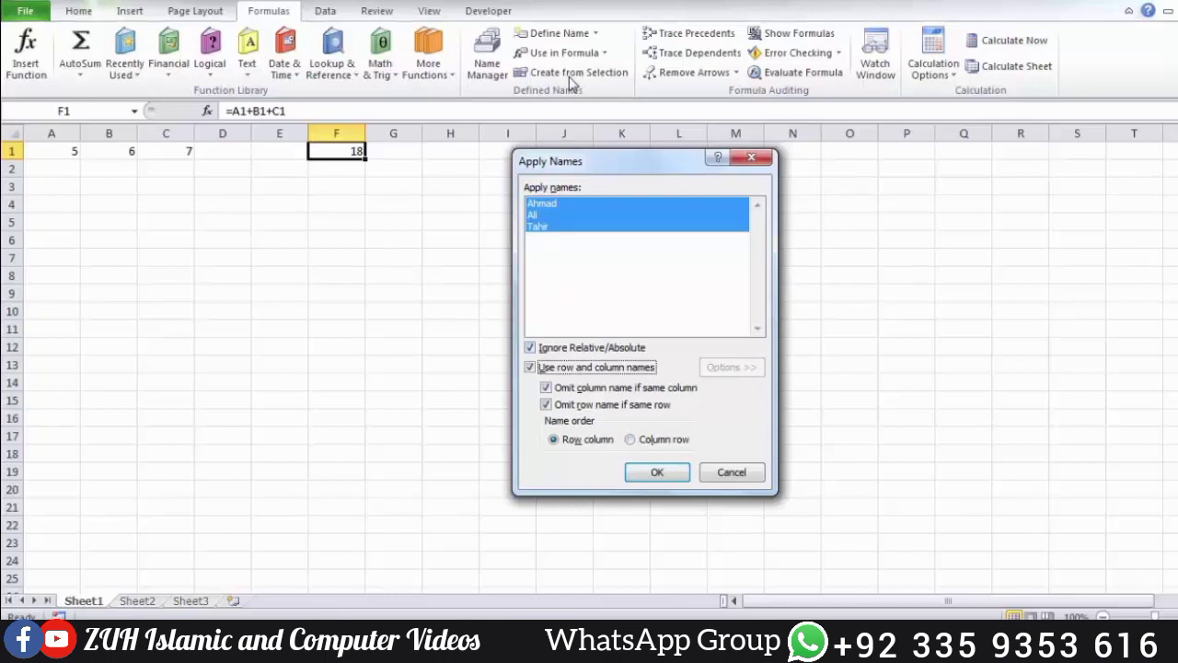
left_click(663, 473)
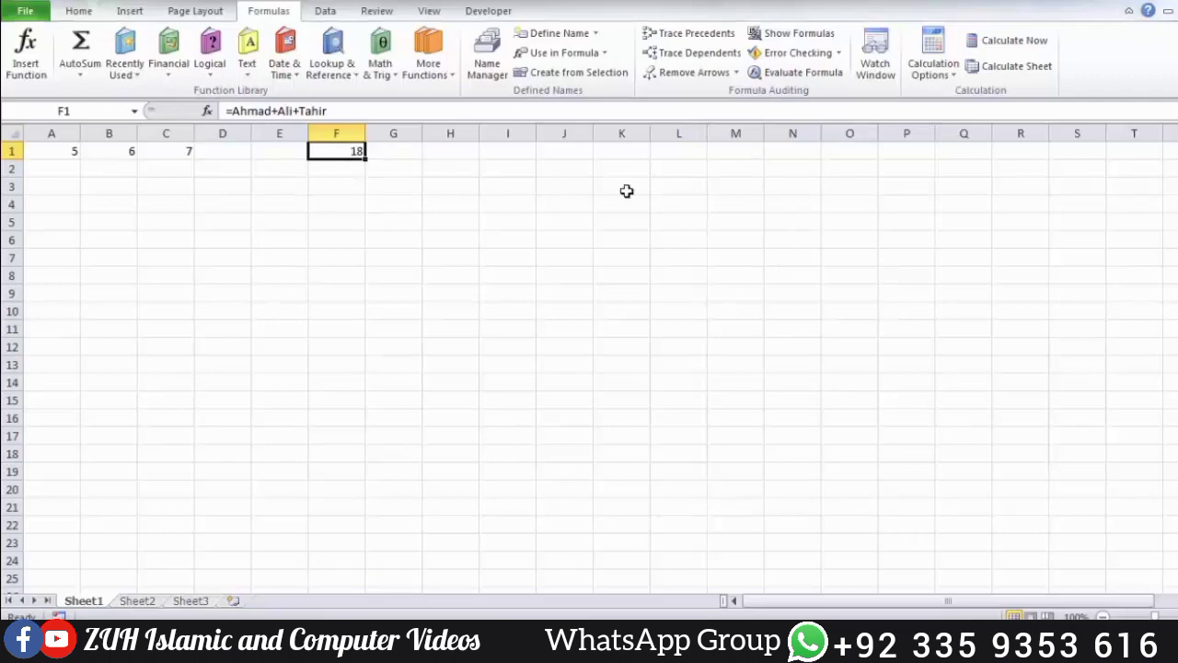
Start a sales table in F4 with the heading Sale Man and list the salesmen's first names below it.
key("Down")
key("Down")
key("Down")
type("Sale Man")
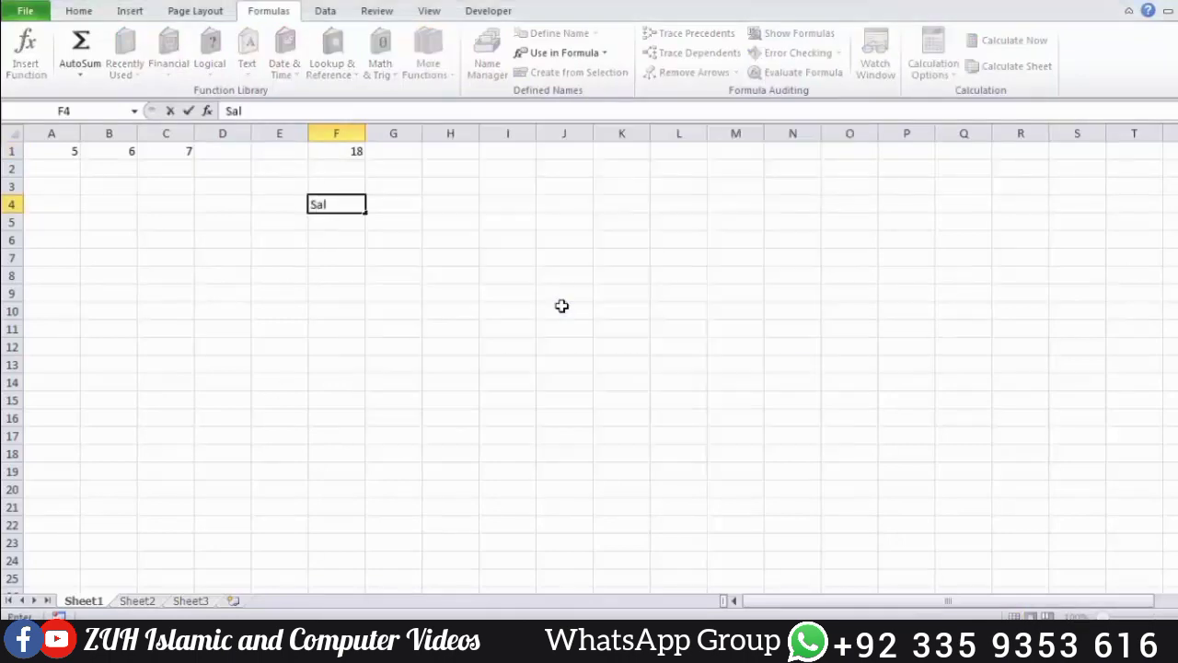
key("Return")
type("Ali")
key("Return")
type("Wali")
key("Return")
Complete the name list and fill G5:I9 under 2020, 2021 and 2022 with =RANDBETWEEN(10,100), keeping the results as fixed values.
type("Tahirandbetween(10,100)")
key("ctrl+Return")
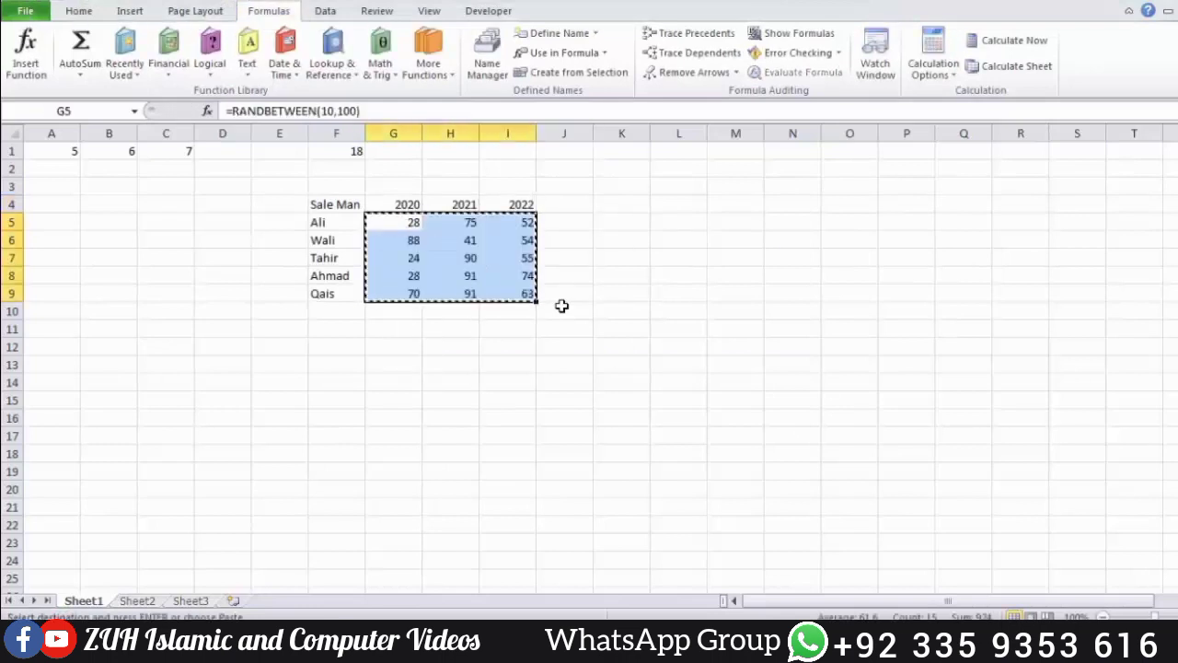
left_click(450, 258)
Add a Total row label in F10 and sum rows 5 to 9 of each year column in G10:I10.
left_click(352, 313)
type("Total")
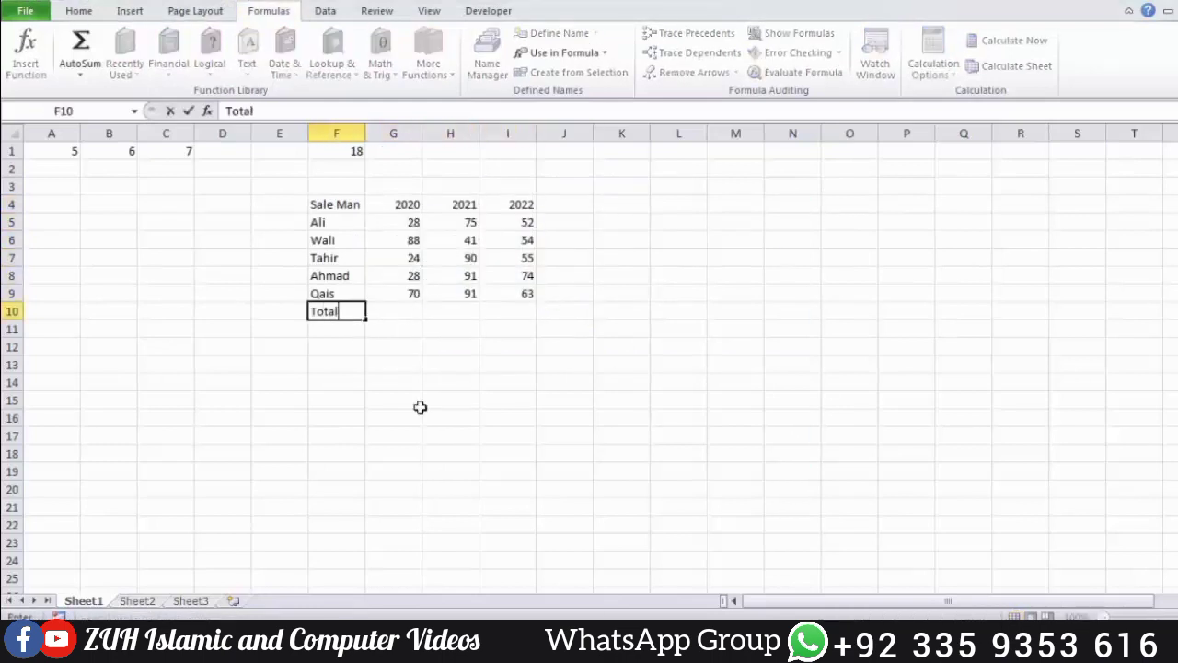
key("Tab")
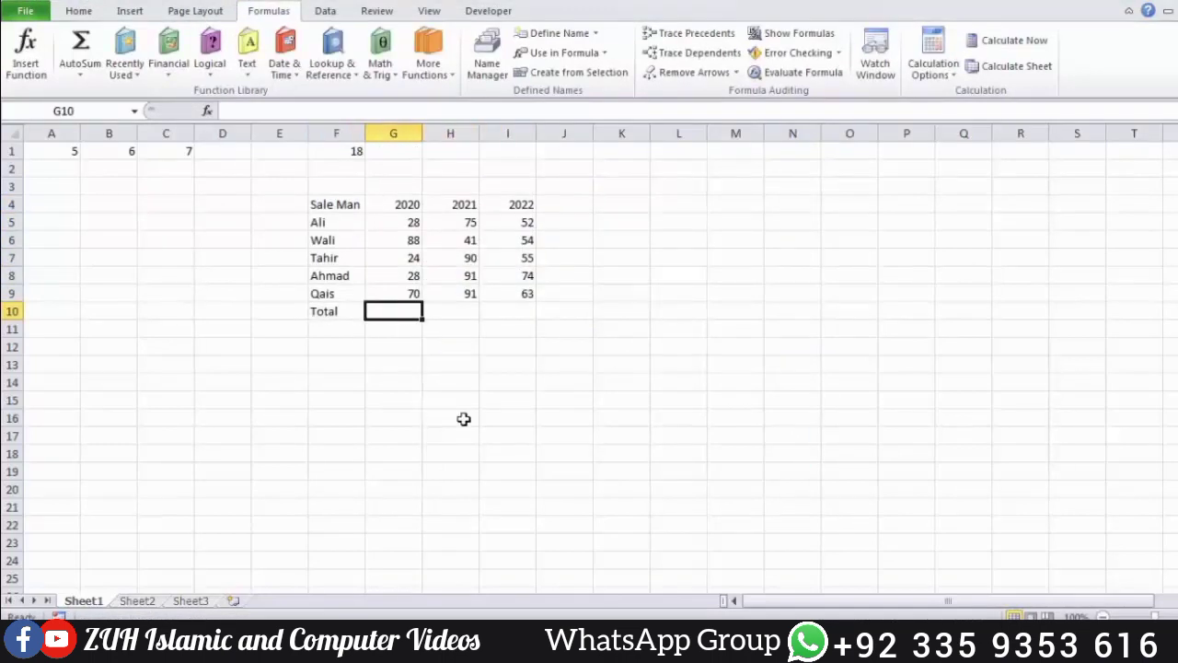
type("=sum(")
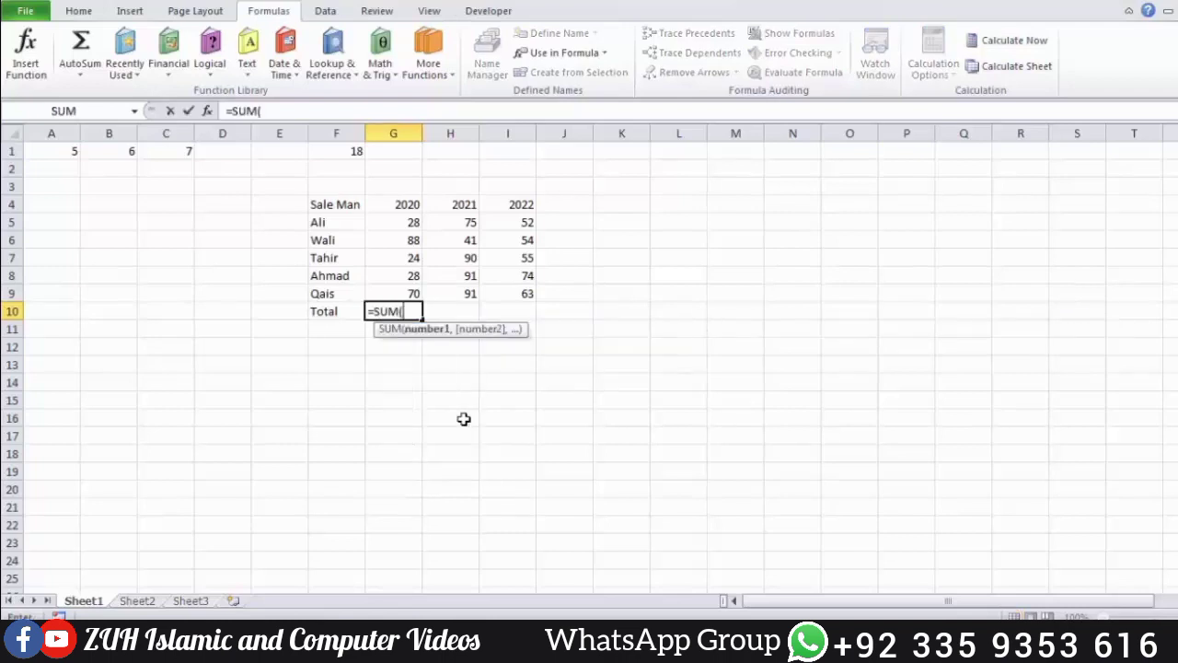
left_click_drag(410, 224, 534, 316)
key("Return")
left_click(411, 311)
left_click(465, 343)
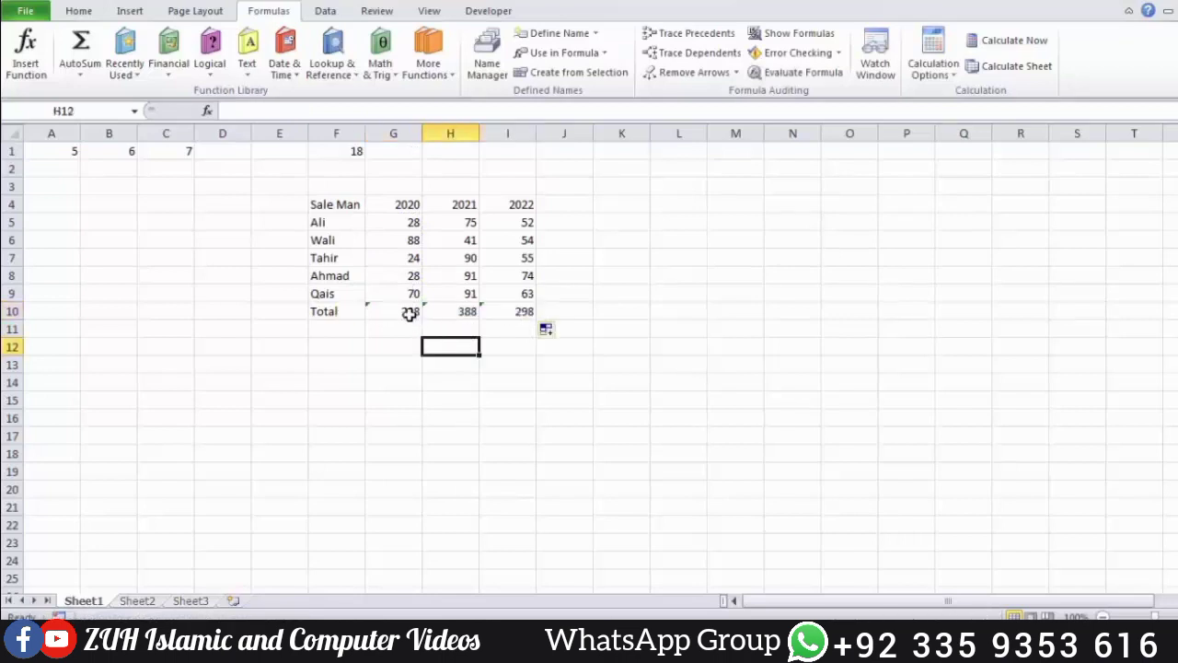
Examine the SUM formulas in G10, H10 and I10 and the cell range that the 2020 total covers.
left_click(391, 313)
left_click(455, 315)
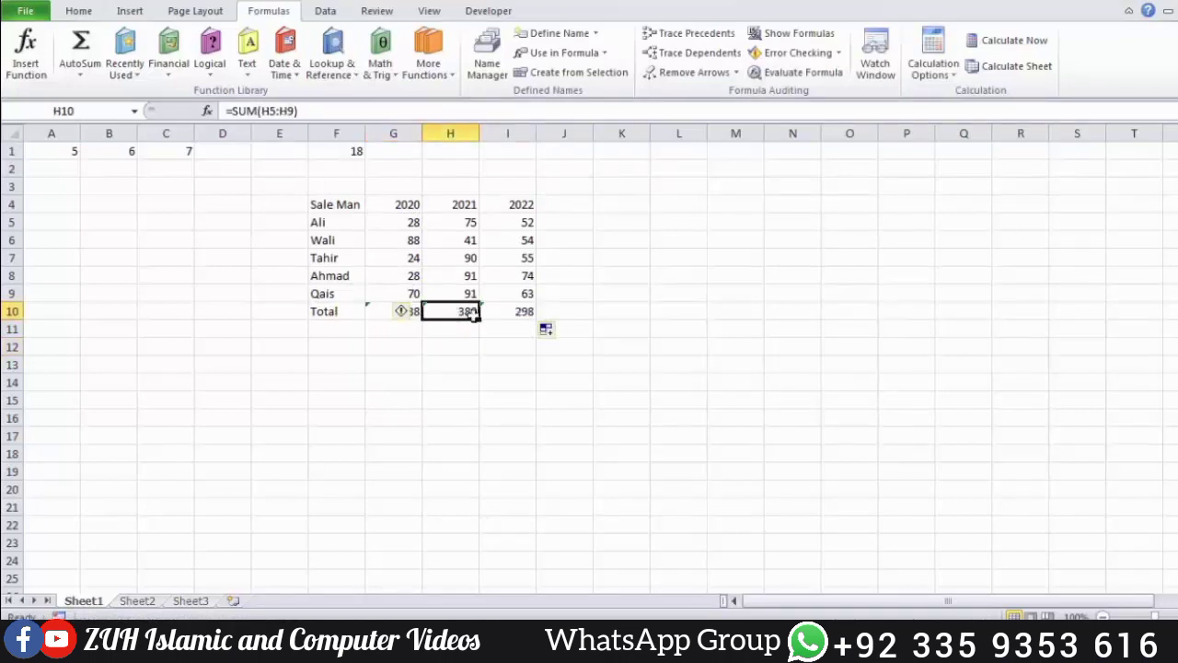
left_click(500, 314)
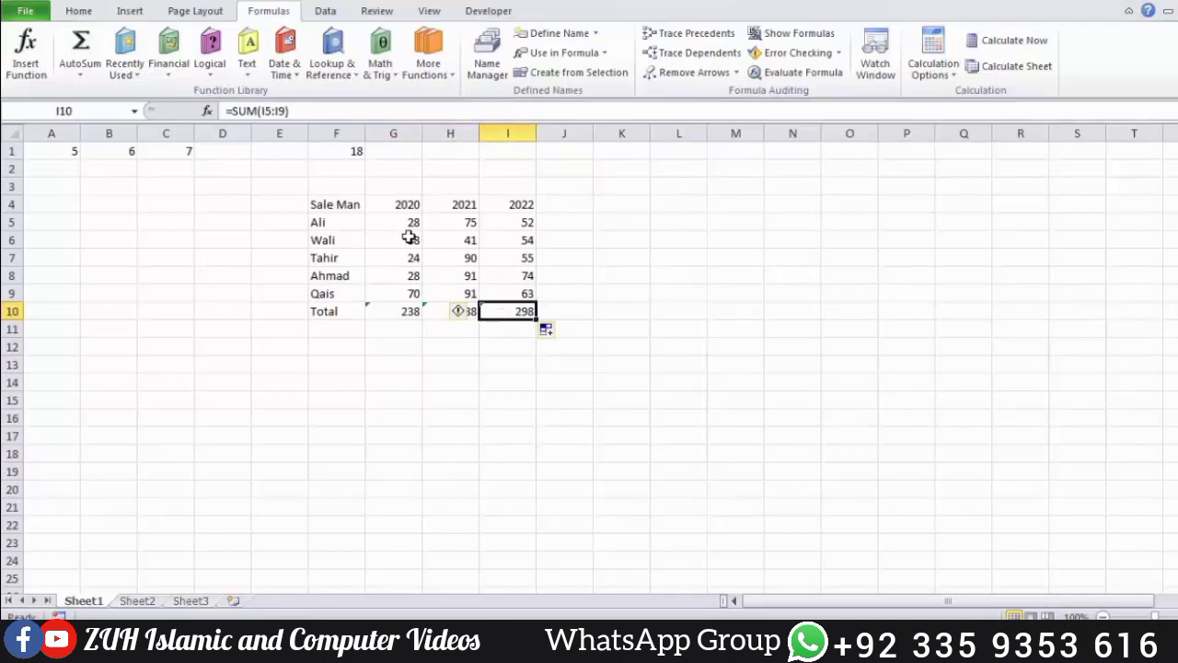
left_click_drag(408, 225, 406, 290)
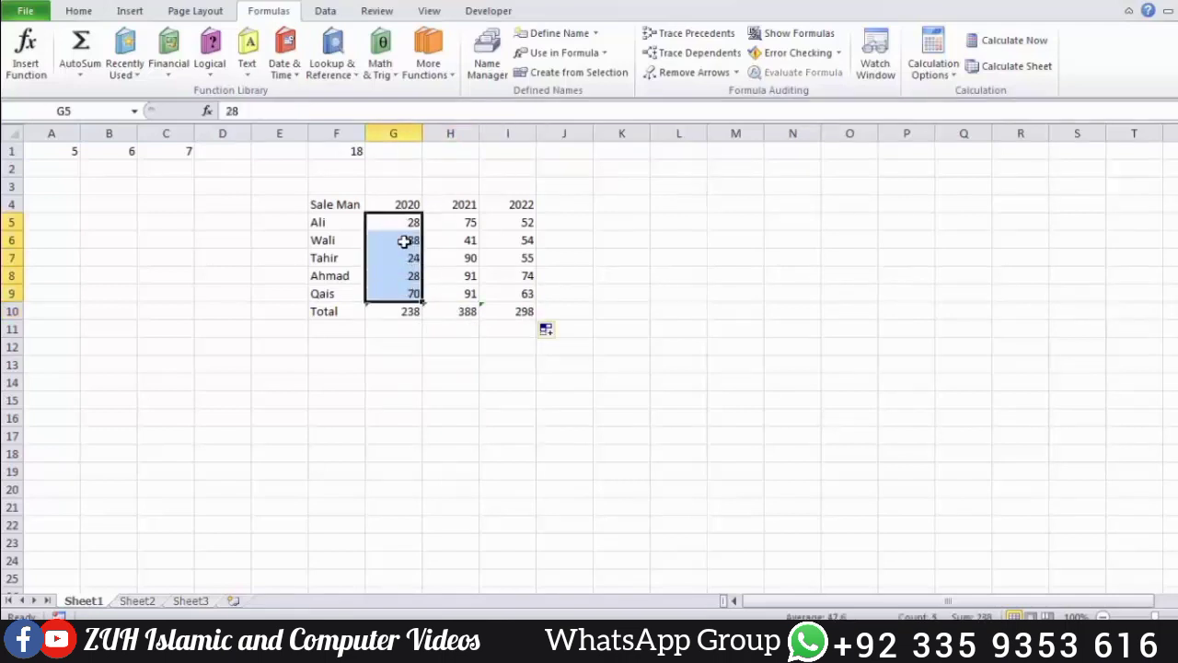
left_click(404, 312)
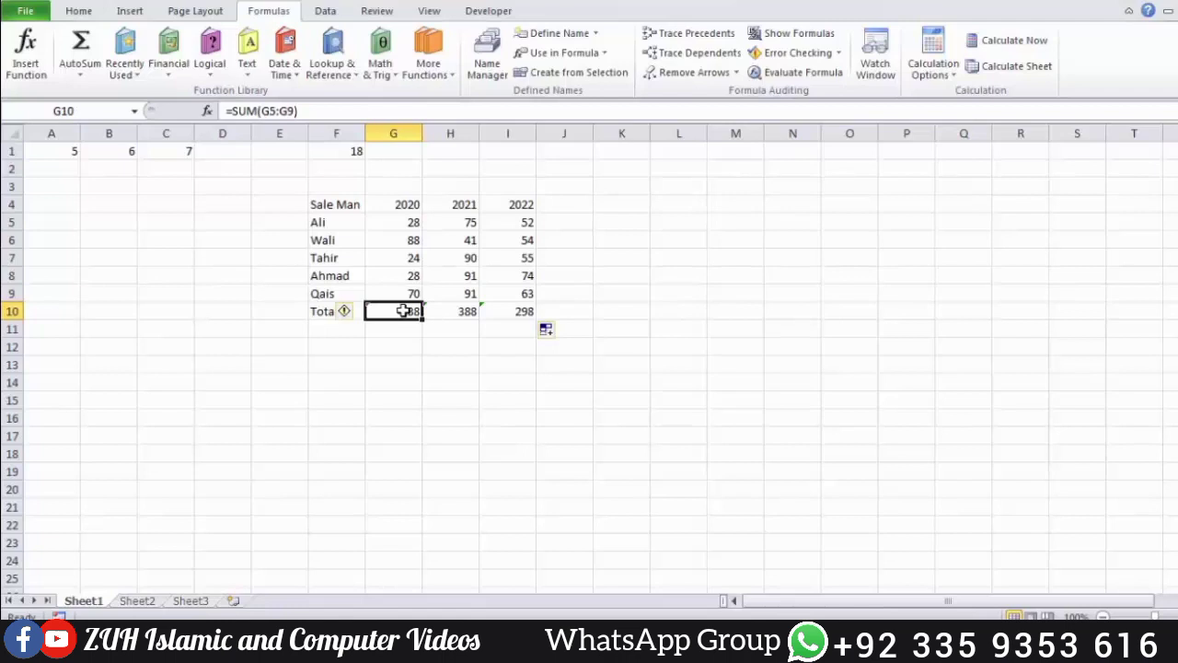
left_click(408, 205)
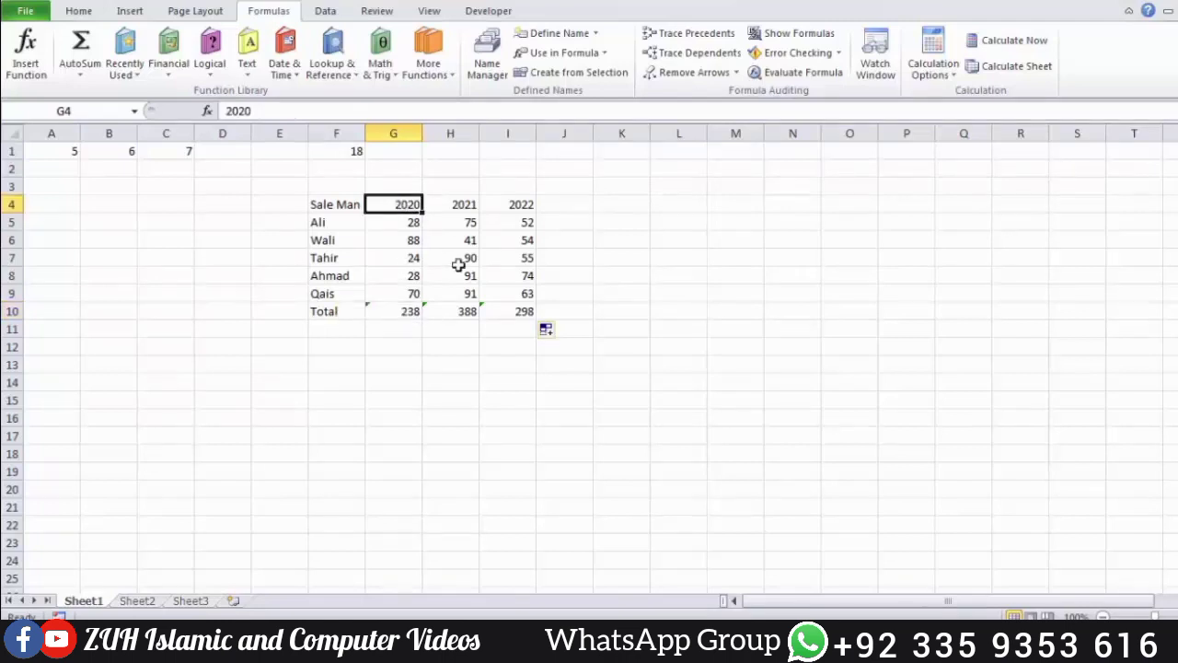
Copy the sales table F4:I10 to L4 and clear the copied totals in M10:O10.
left_click_drag(348, 205, 509, 305)
key("ctrl+c")
left_click(671, 208)
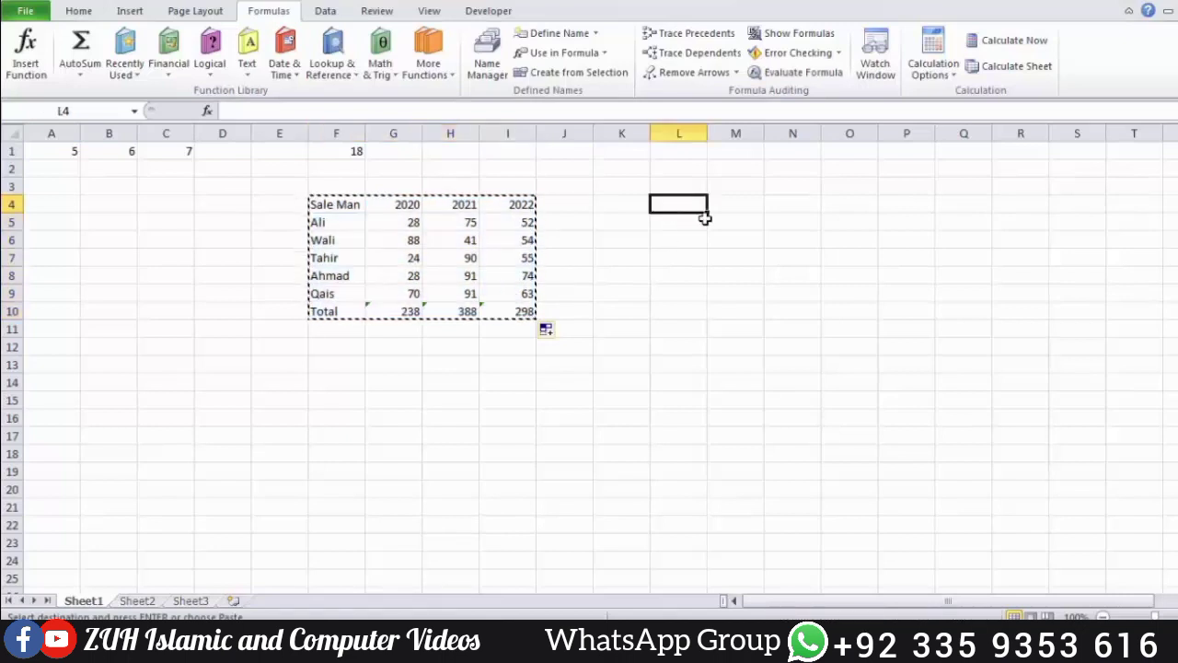
key("ctrl+v")
key("Escape")
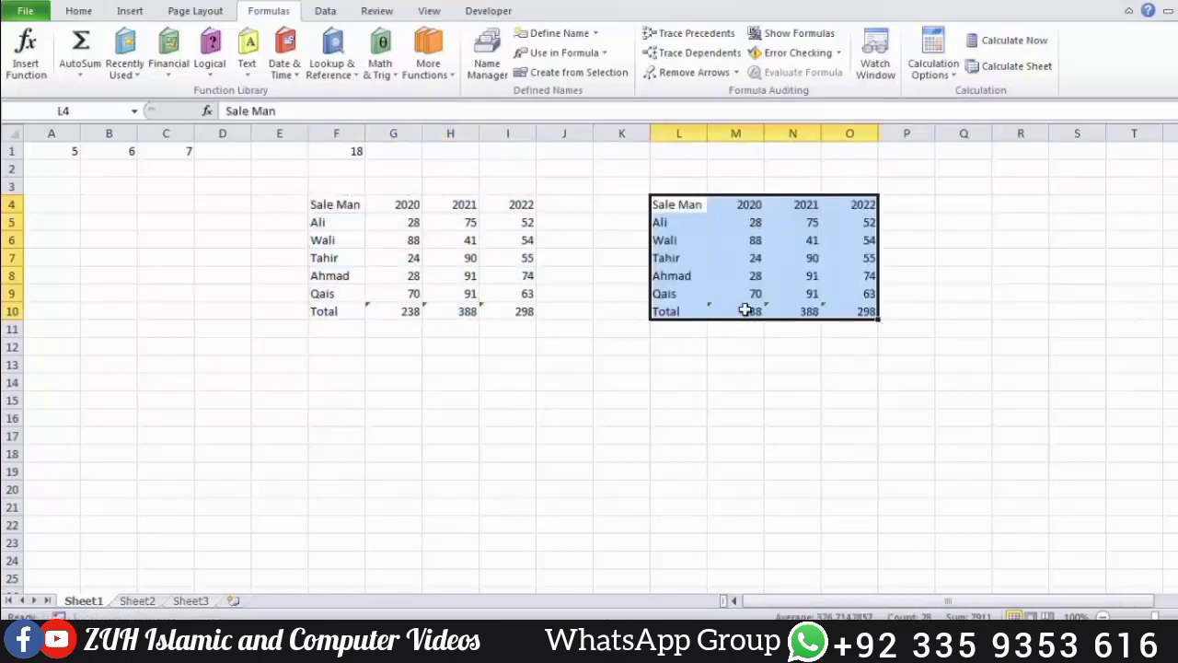
left_click_drag(746, 310, 841, 309)
key("Delete")
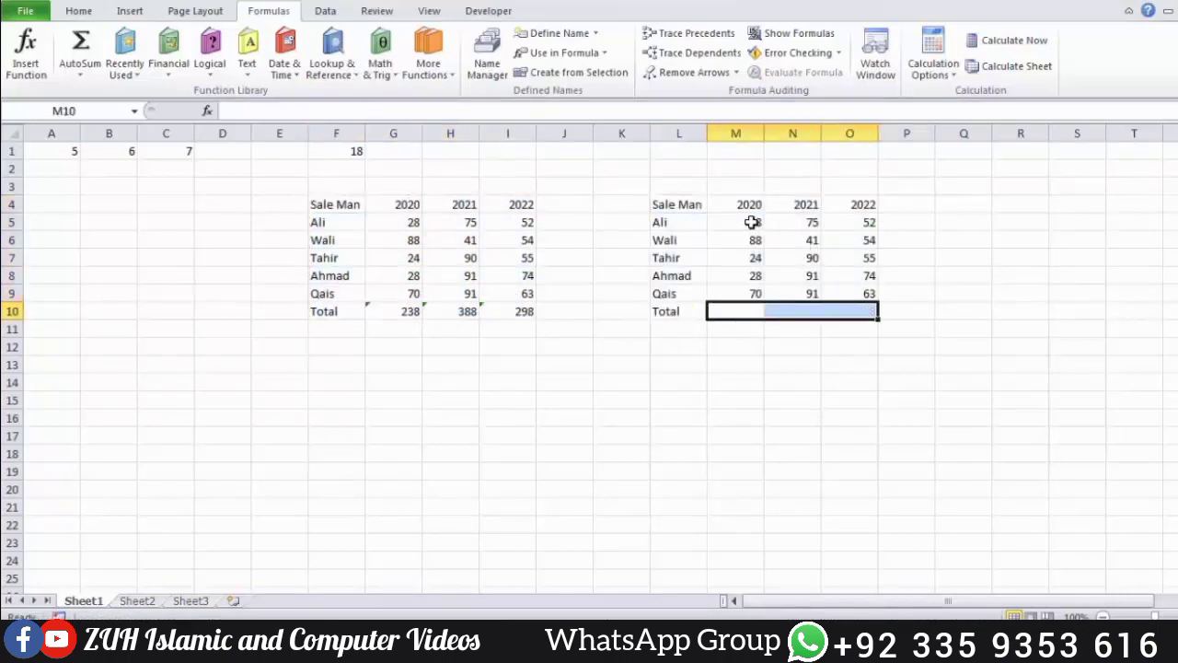
Define the workbook-scoped name year2020 for the 2020 sales in M5:M9.
left_click_drag(752, 222, 751, 295)
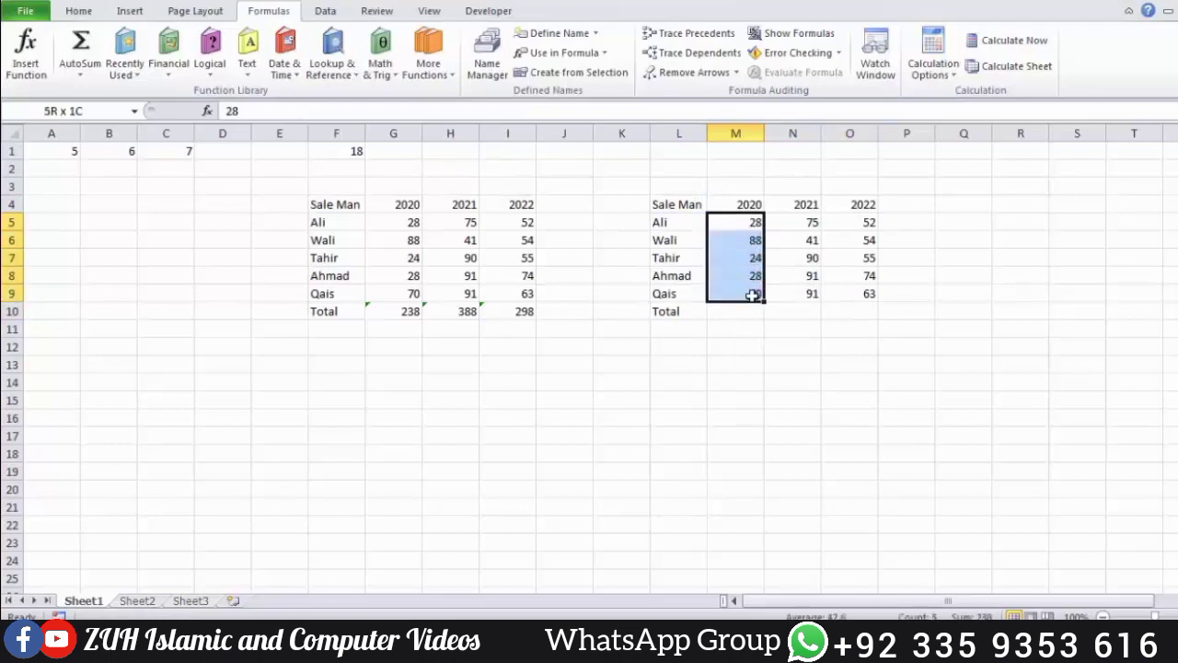
left_click(555, 34)
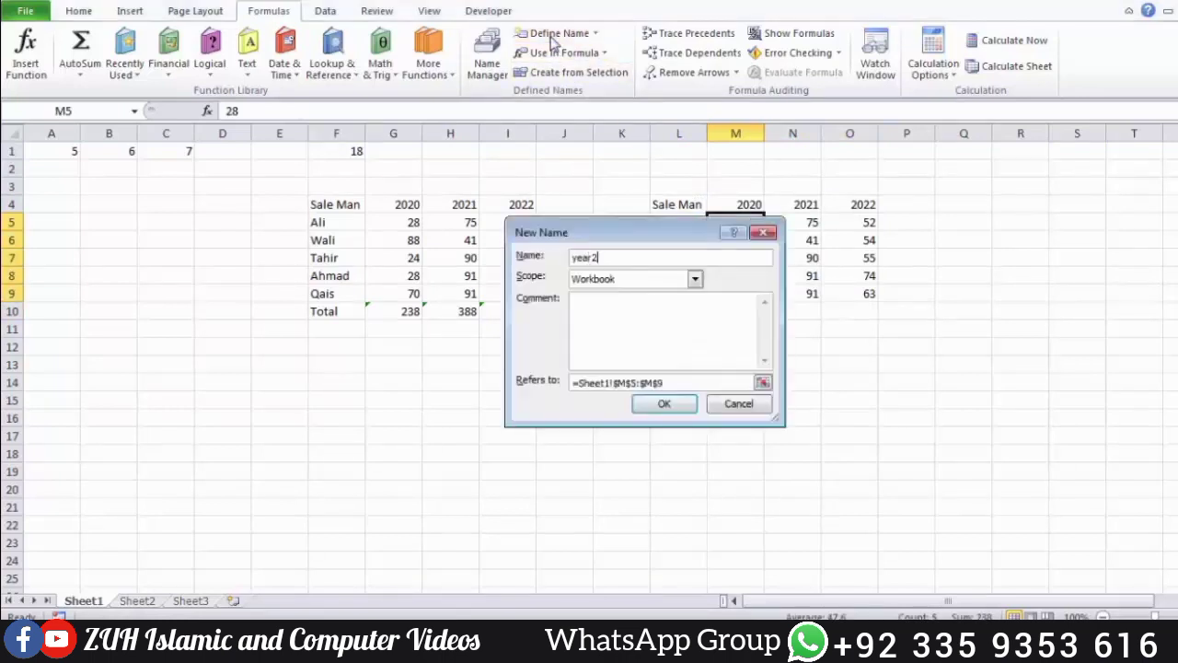
key("Return")
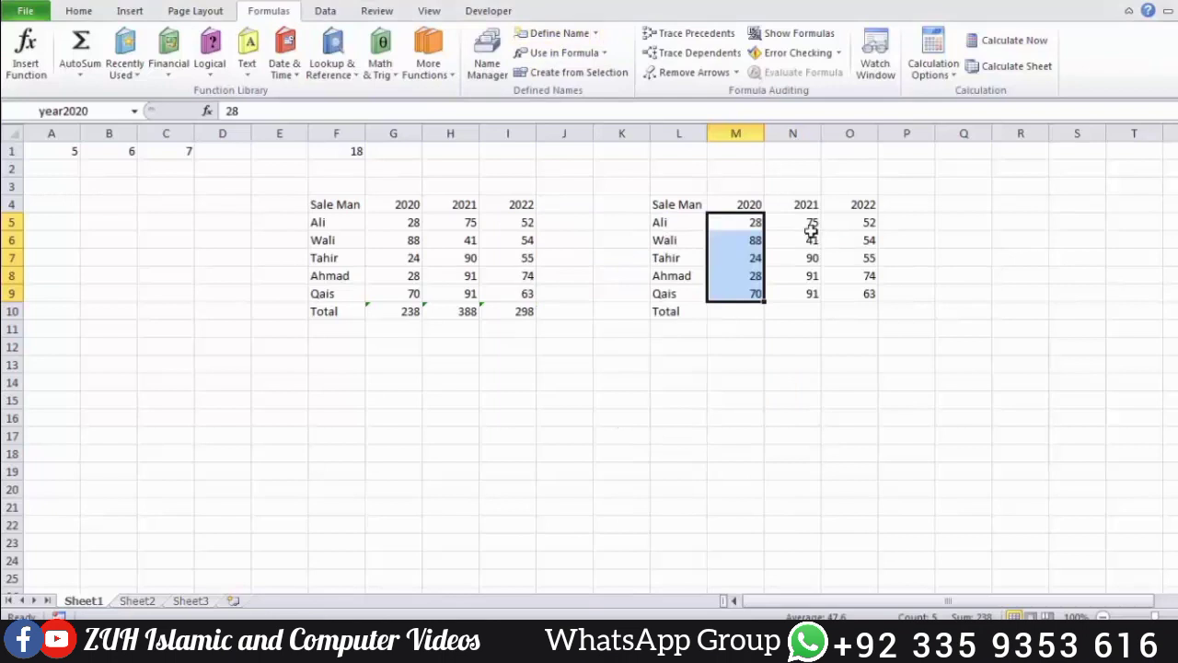
Define the workbook-scoped name year2021 for the 2021 sales in N5:N9.
left_click_drag(808, 225, 807, 287)
left_click(560, 35)
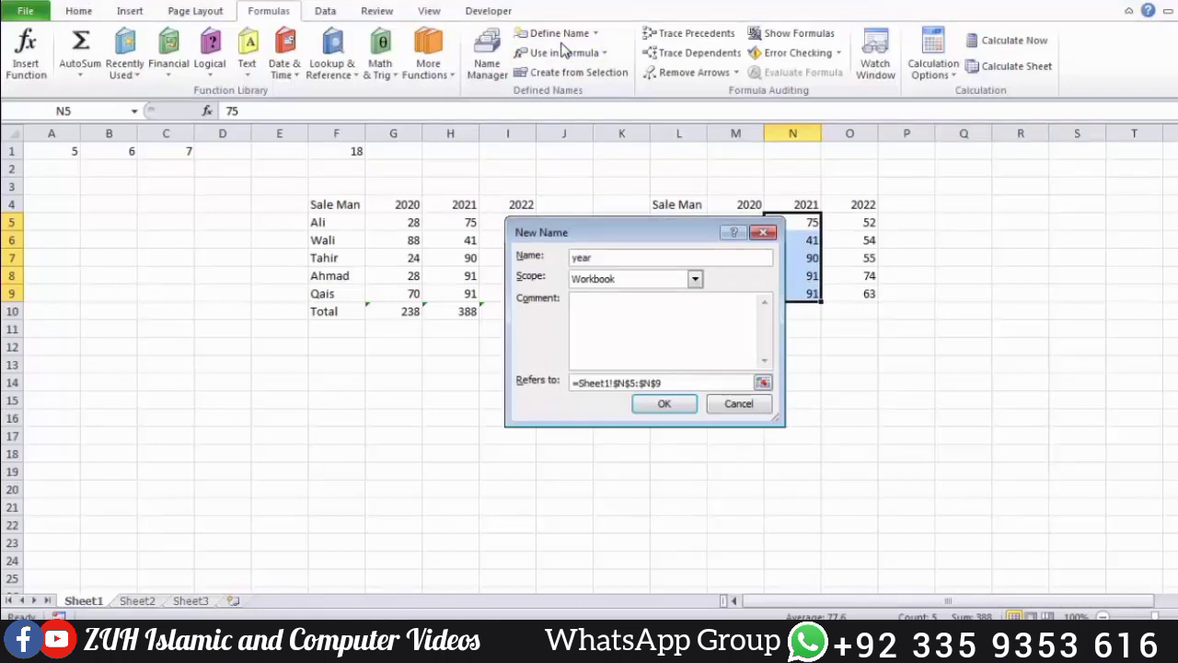
type("year2021")
key("Return")
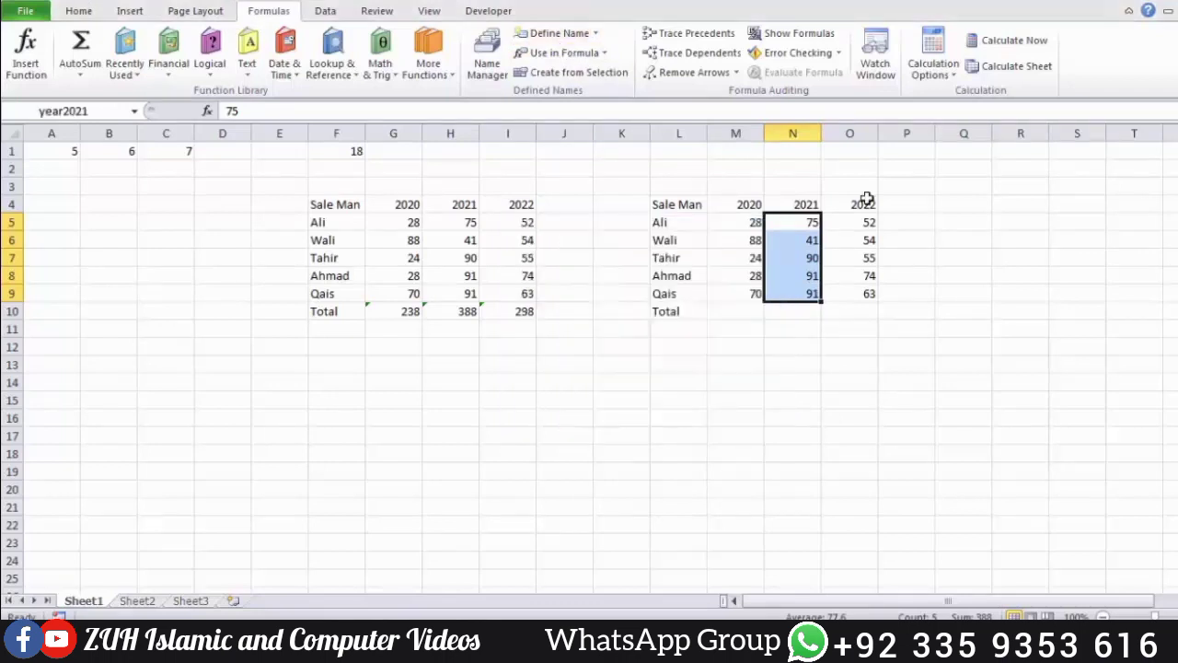
Define the workbook-scoped name year2022 for the 2022 sales in O5:O9.
left_click_drag(861, 223, 860, 294)
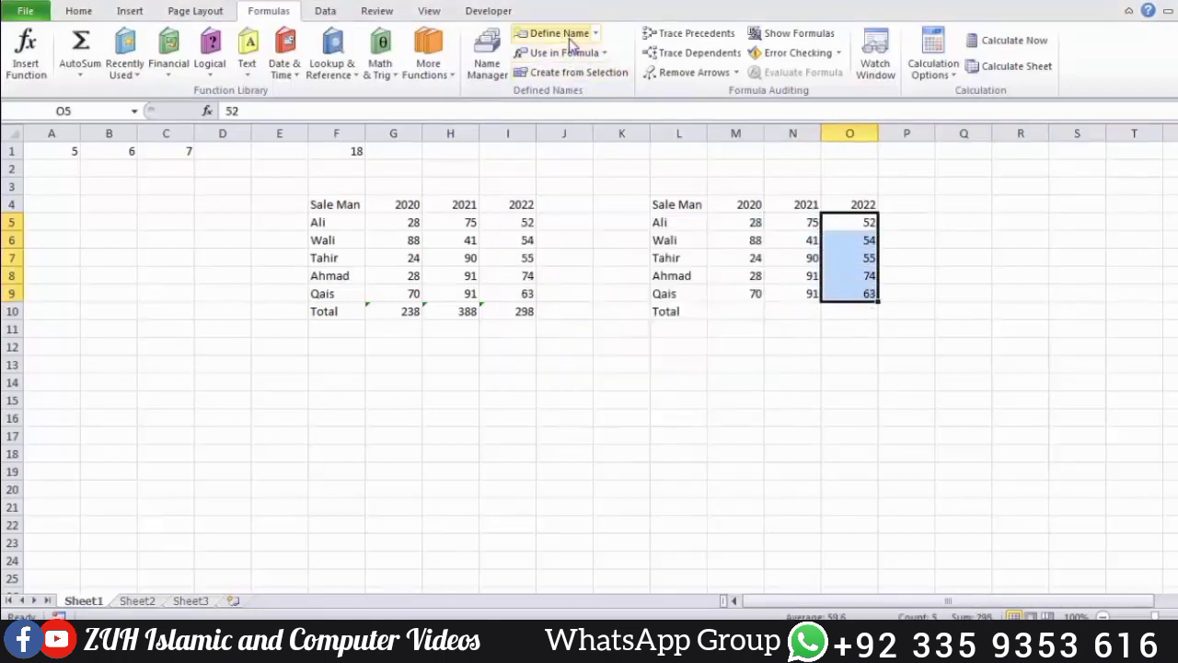
left_click(570, 39)
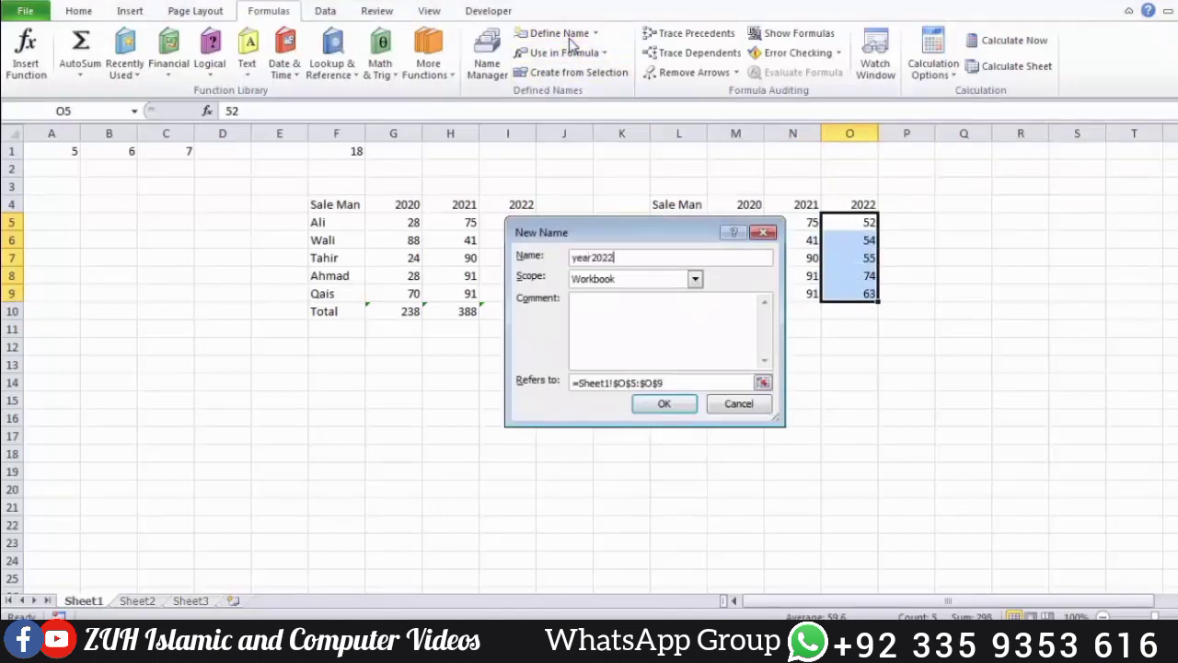
key("Return")
Total the 2020 sales in M10 with the named-range formula =SUM(year2020).
left_click(727, 311)
type("=sum")
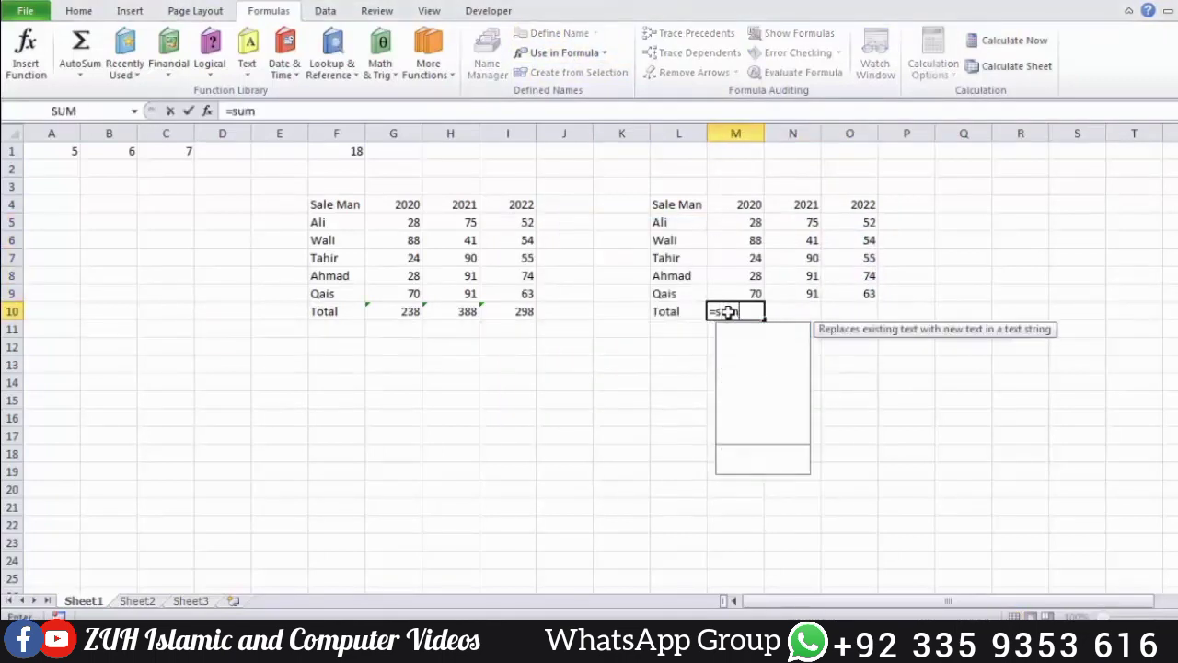
key("Tab")
type("y")
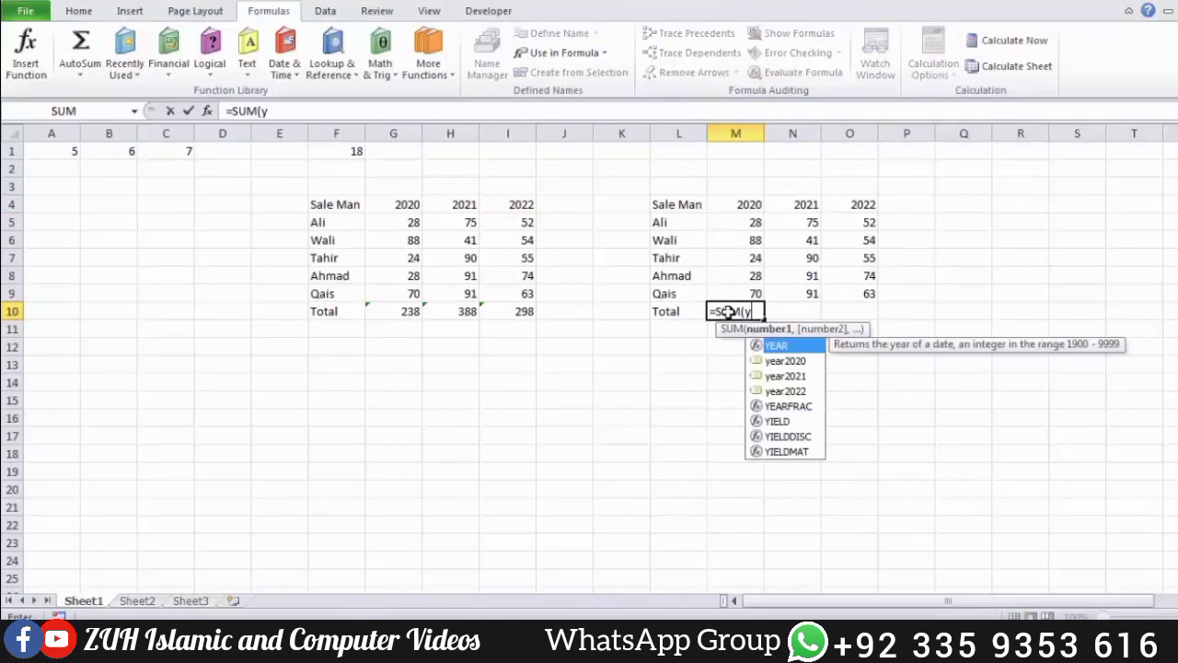
key("Down")
key("Tab")
type(")")
key("Return")
Total the 2021 sales in N10 with the named-range formula =SUM(year2021).
key("Up")
key("Right")
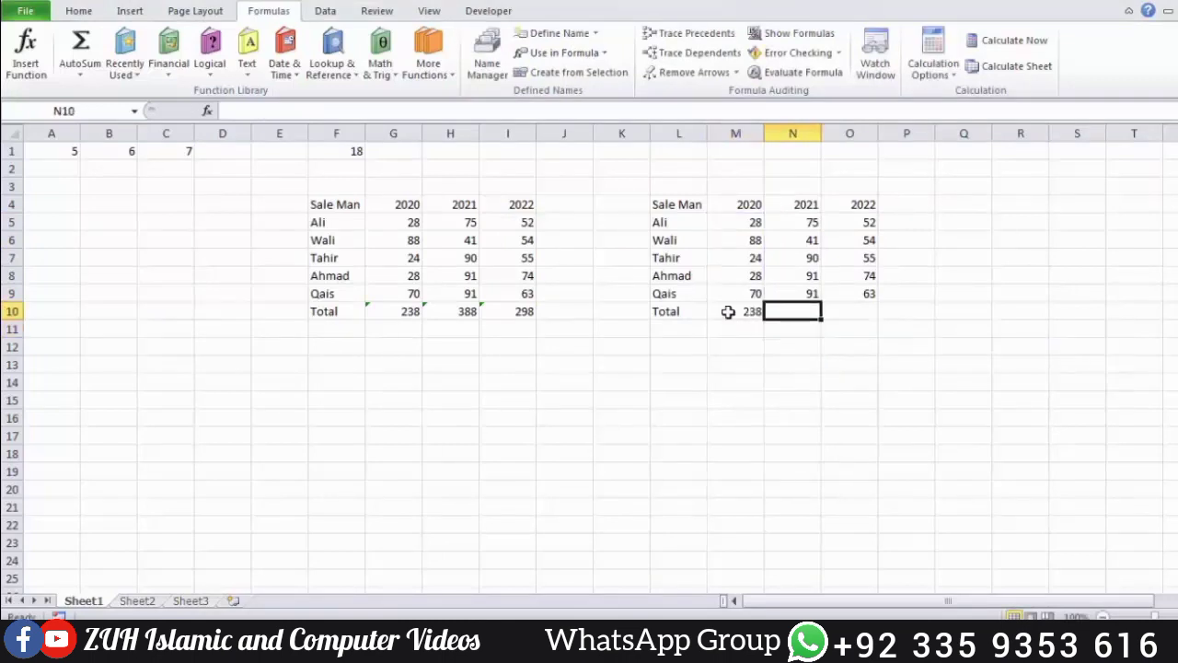
type("=su")
key("Tab")
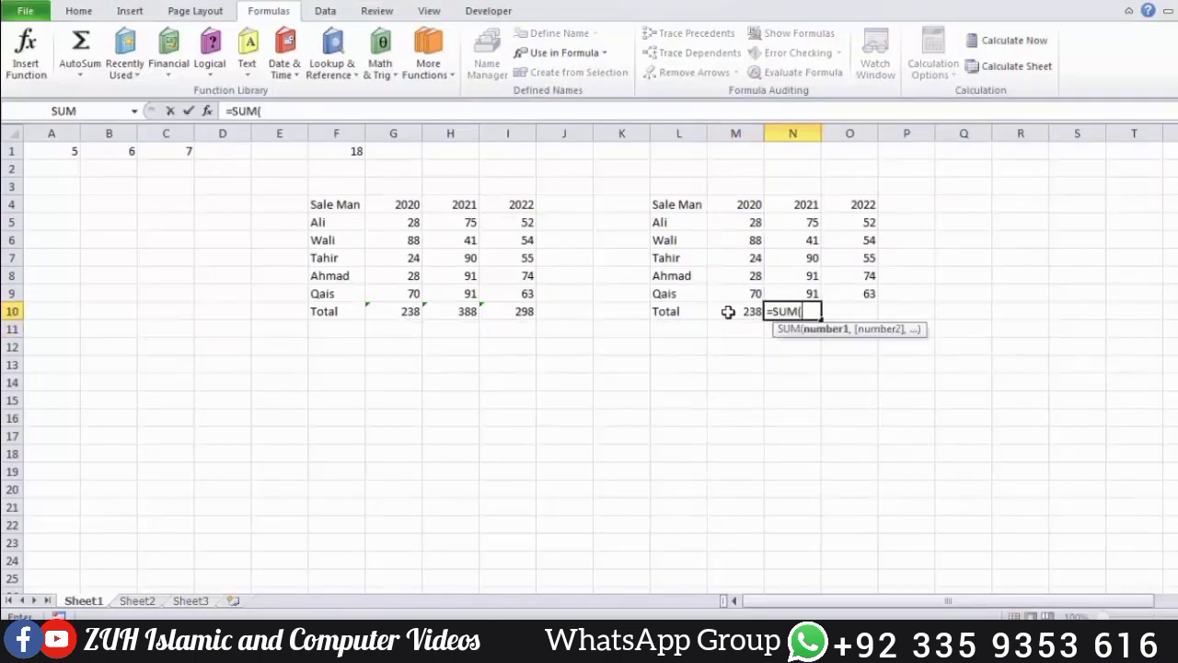
type("yea")
key("Down")
key("Down")
key("Tab")
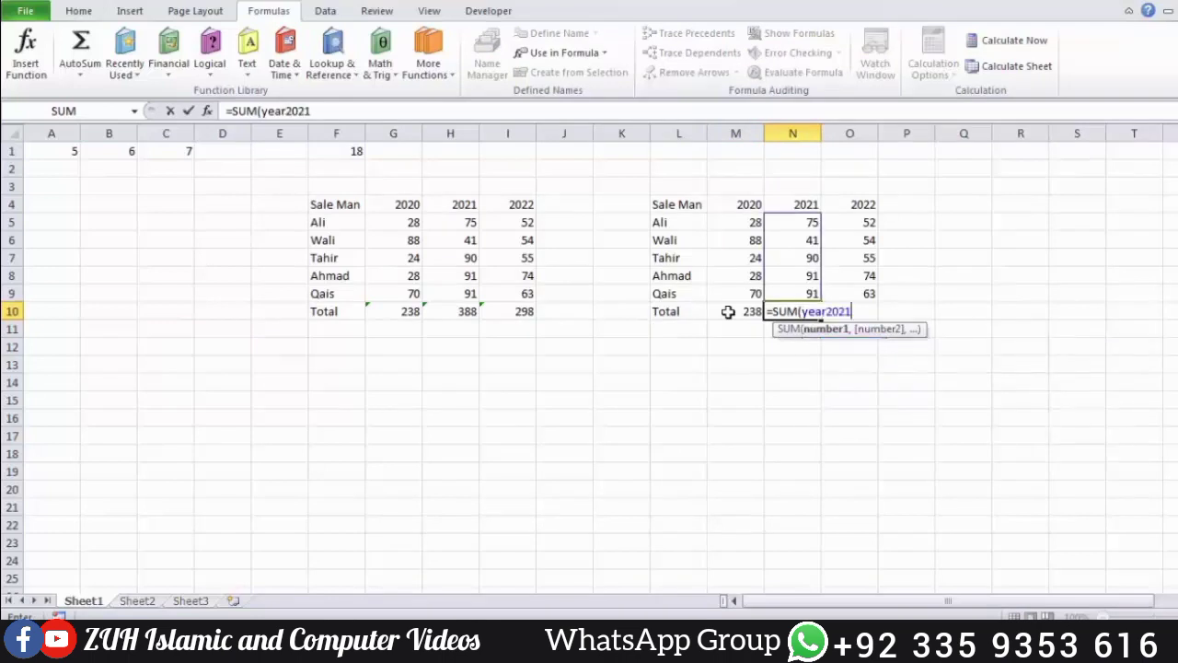
type(")")
key("Return")
Total the 2022 sales in O10 with =SUM(year2022) and review the three named-range totals in M10:O10.
key("Up")
key("Right")
type("=ye")
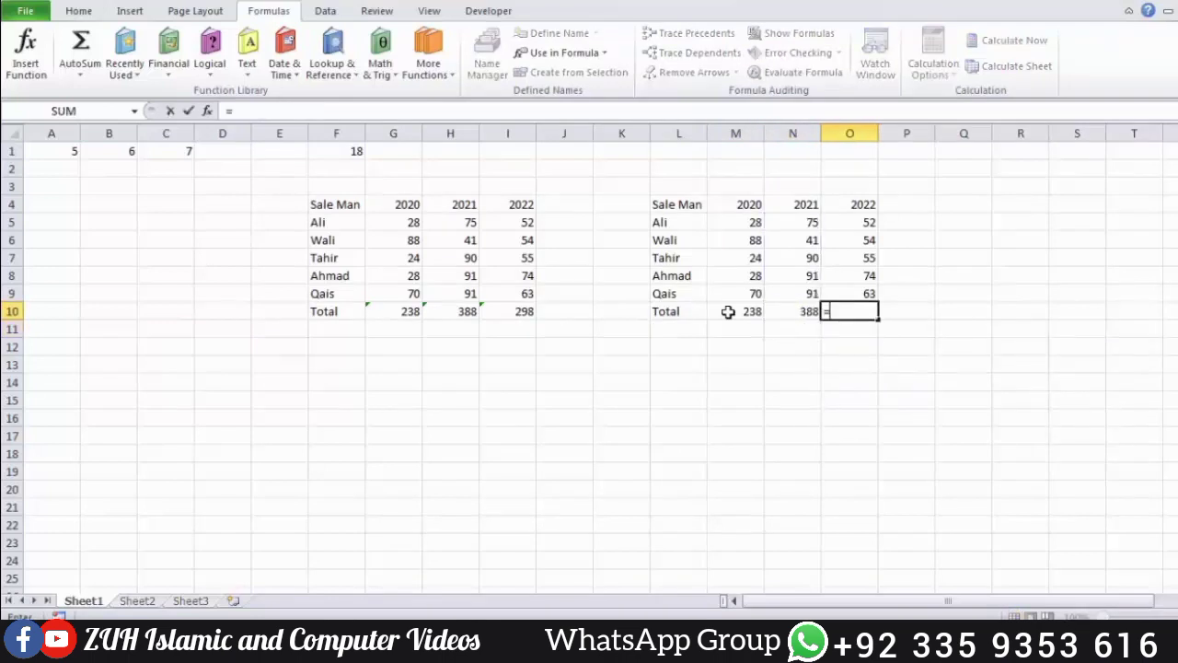
key("BackSpace")
key("BackSpace")
type("su")
key("Down")
key("Down")
key("Tab")
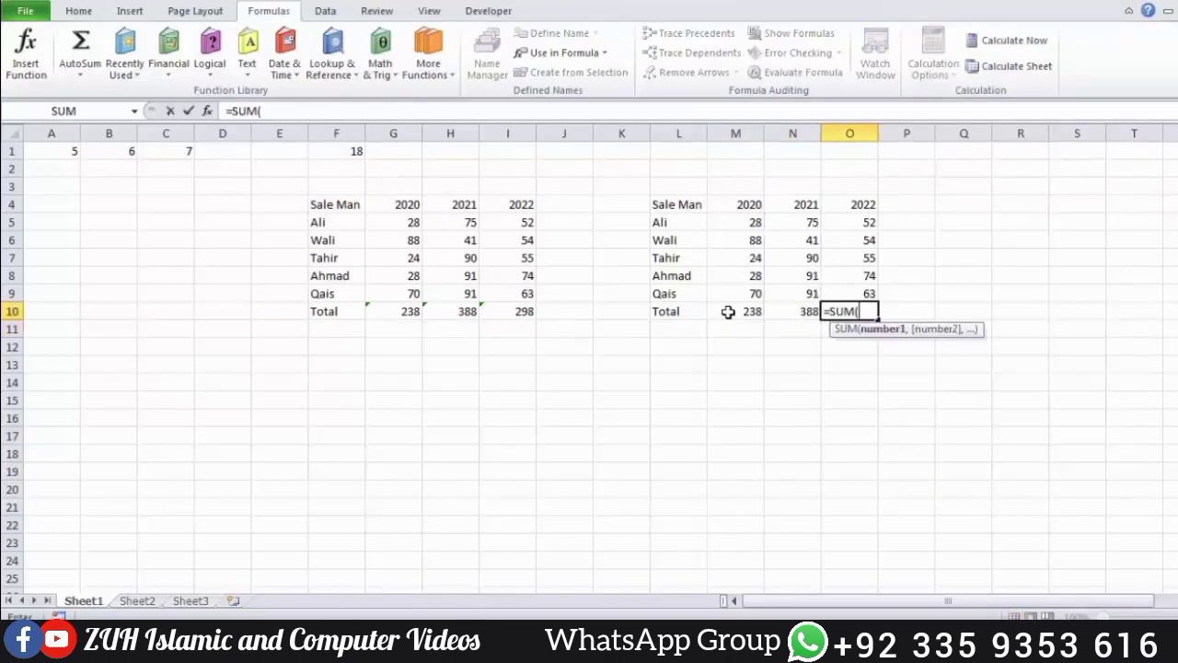
type("year202")
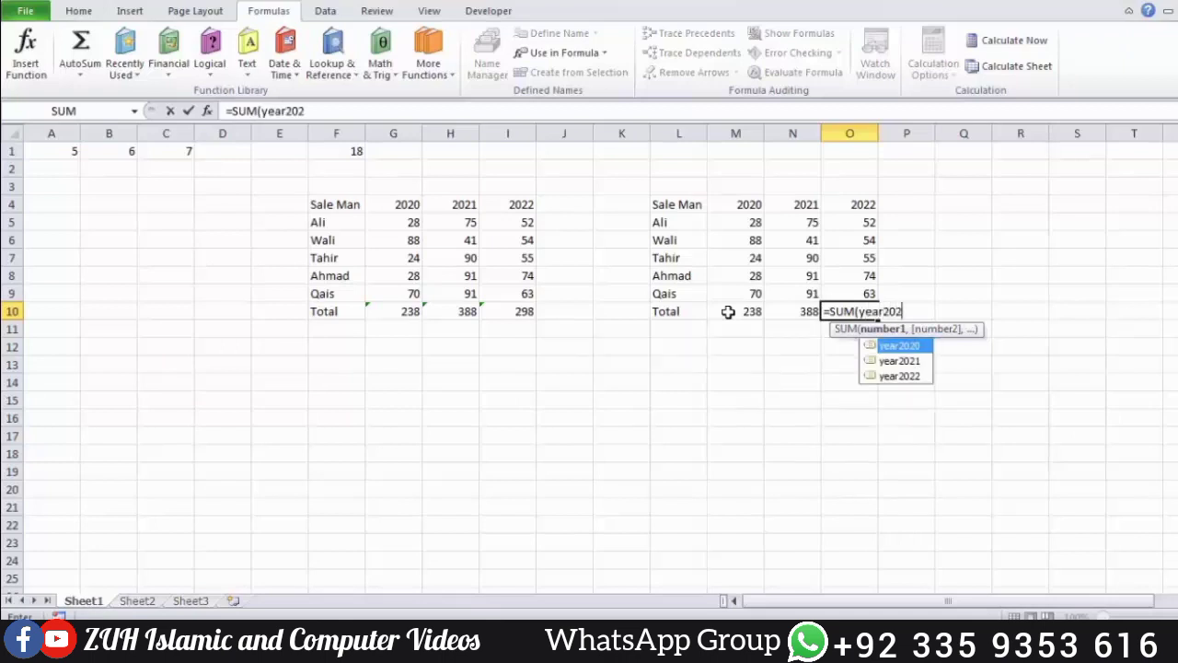
type("2)")
key("ctrl+Return")
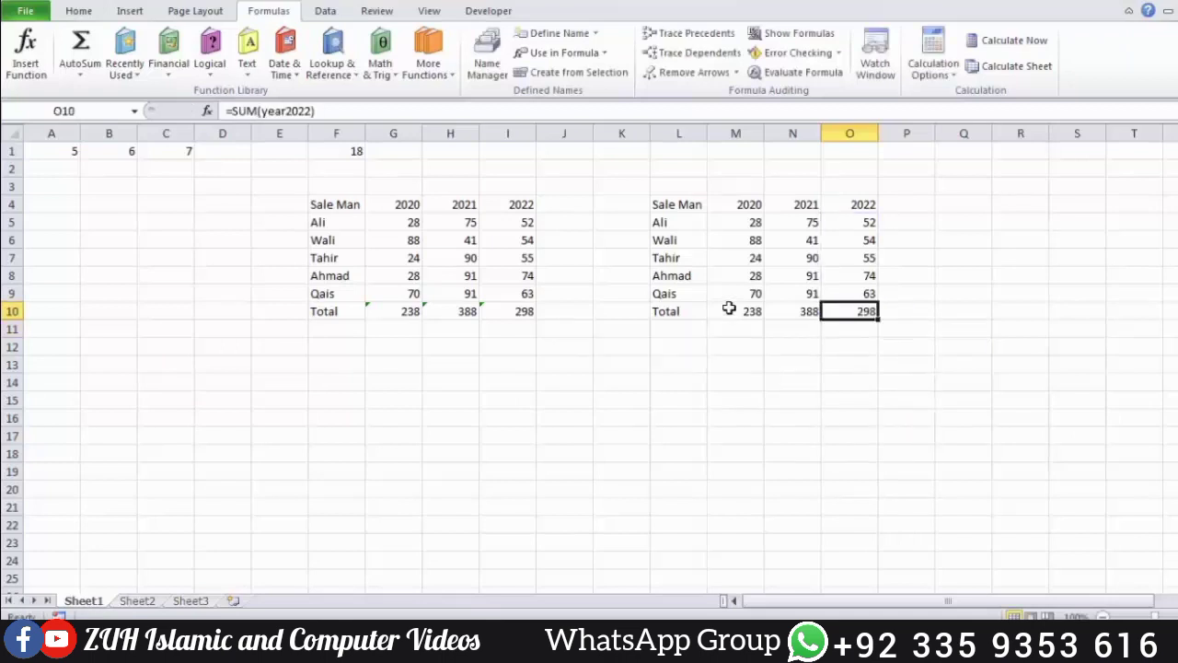
left_click_drag(729, 308, 837, 308)
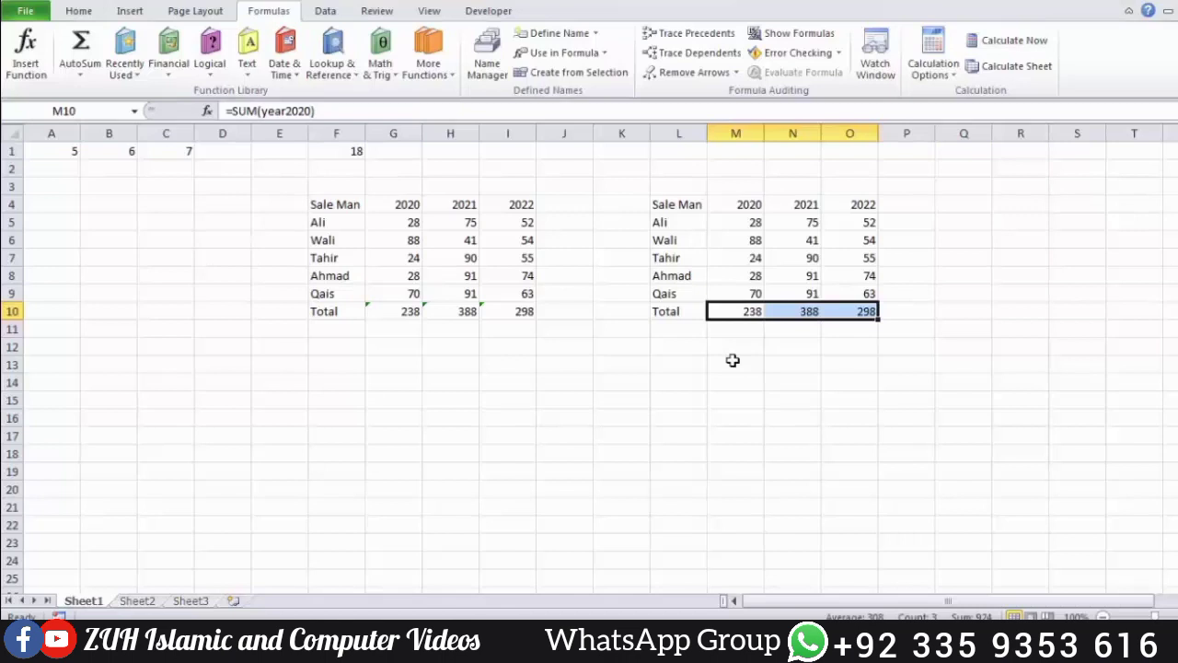
left_click(267, 342)
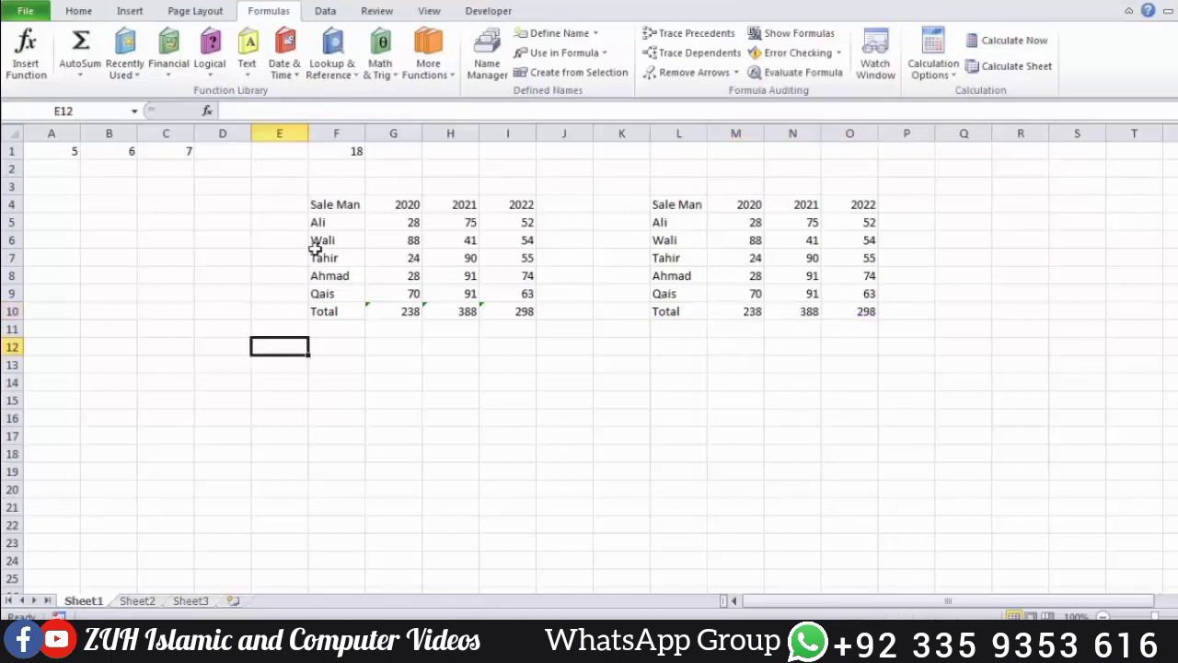
Delete the defined name that refers to cell B1 on Sheet1.
left_click(480, 61)
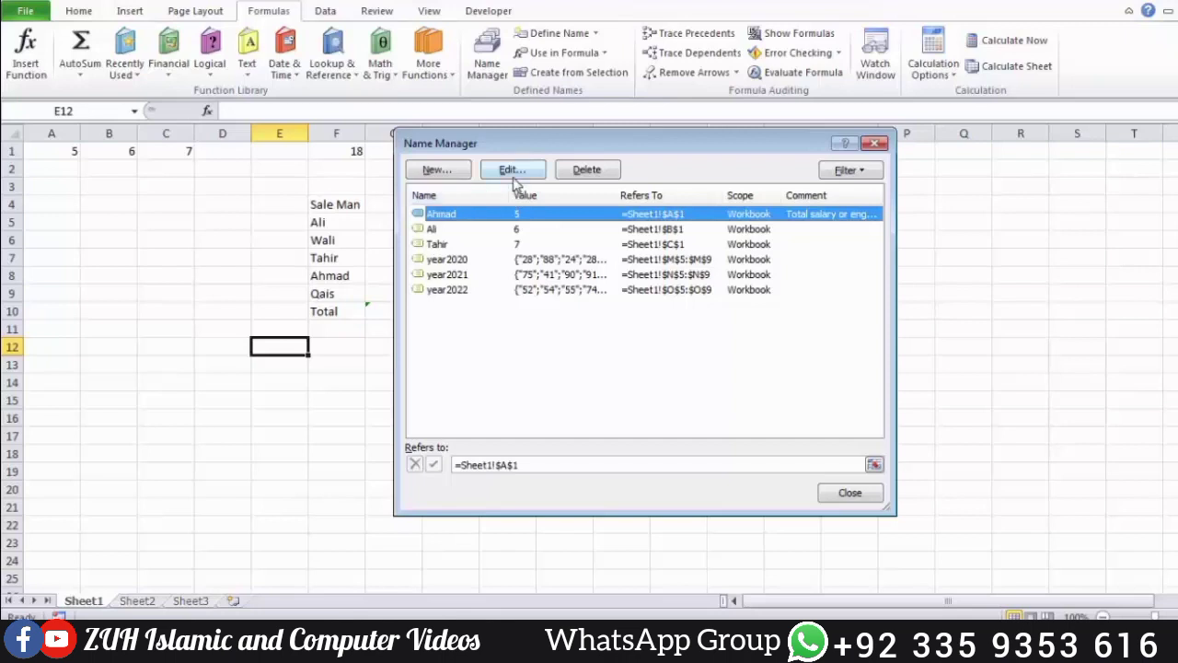
left_click(516, 229)
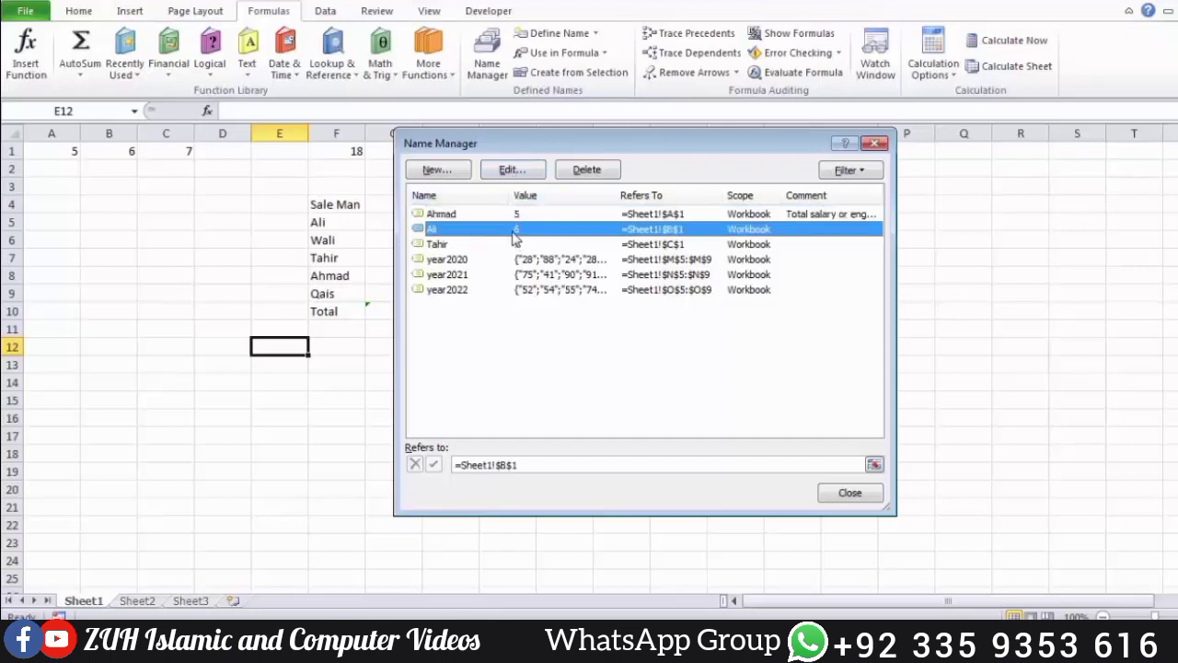
left_click(587, 169)
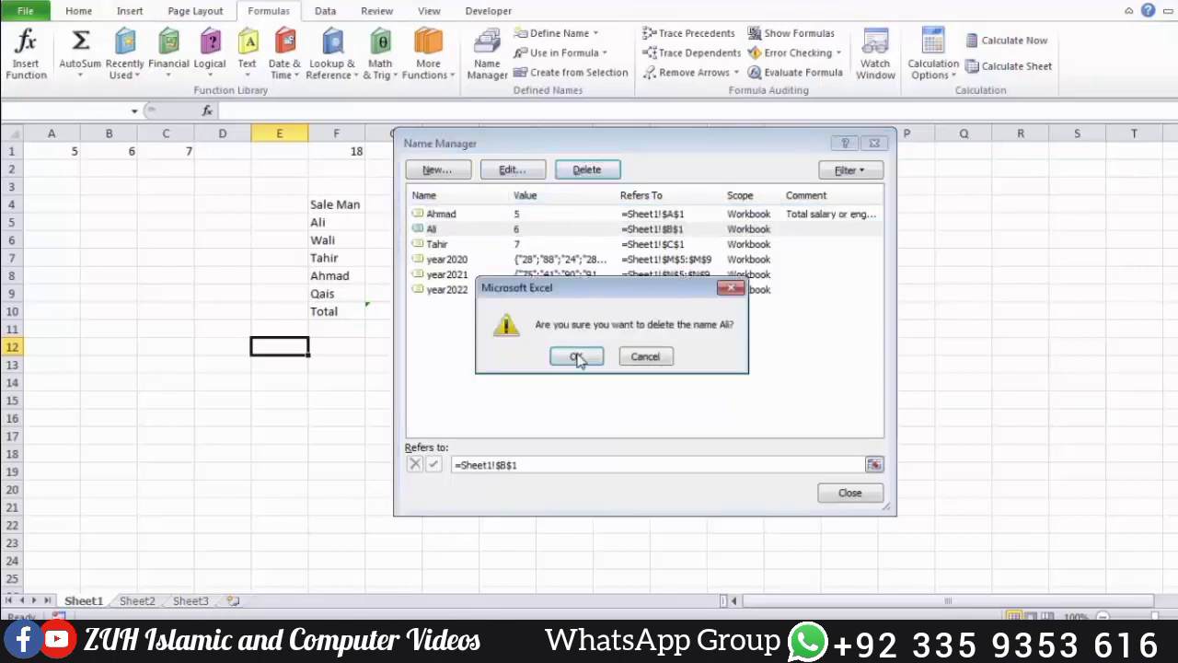
left_click(578, 358)
Try redefining the year2020 name to refer to =Sheet1!$M$5:$M$7 and discard the edit.
left_click(506, 246)
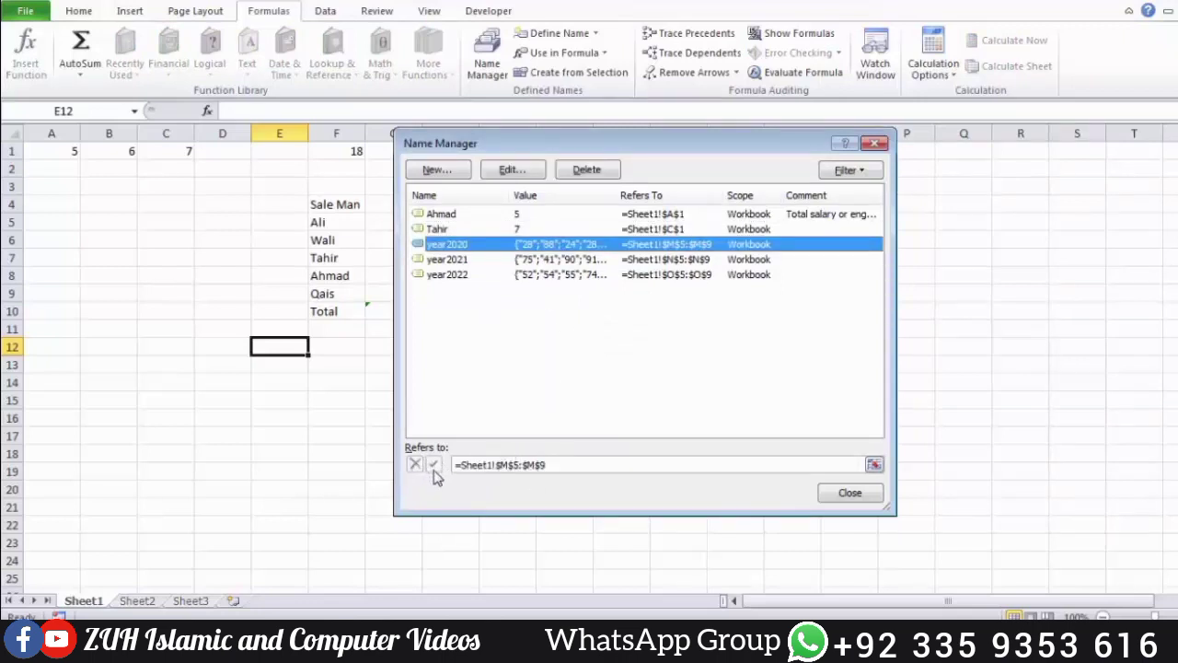
left_click(560, 466)
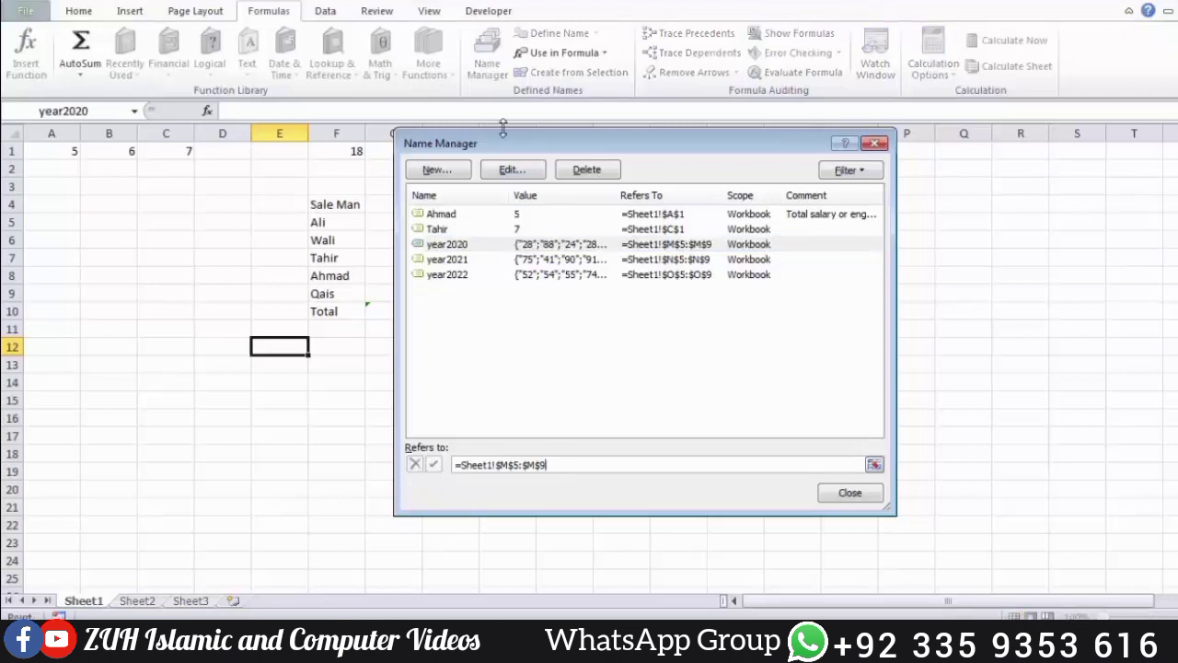
left_click_drag(509, 153, 177, 130)
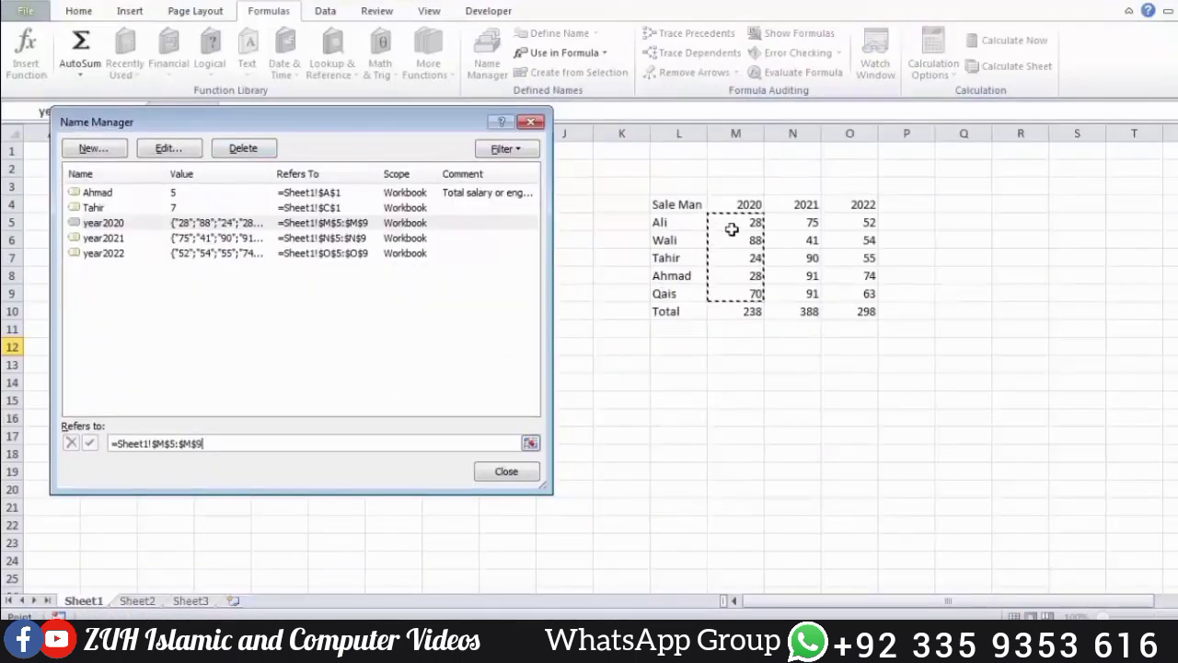
left_click_drag(733, 229, 732, 262)
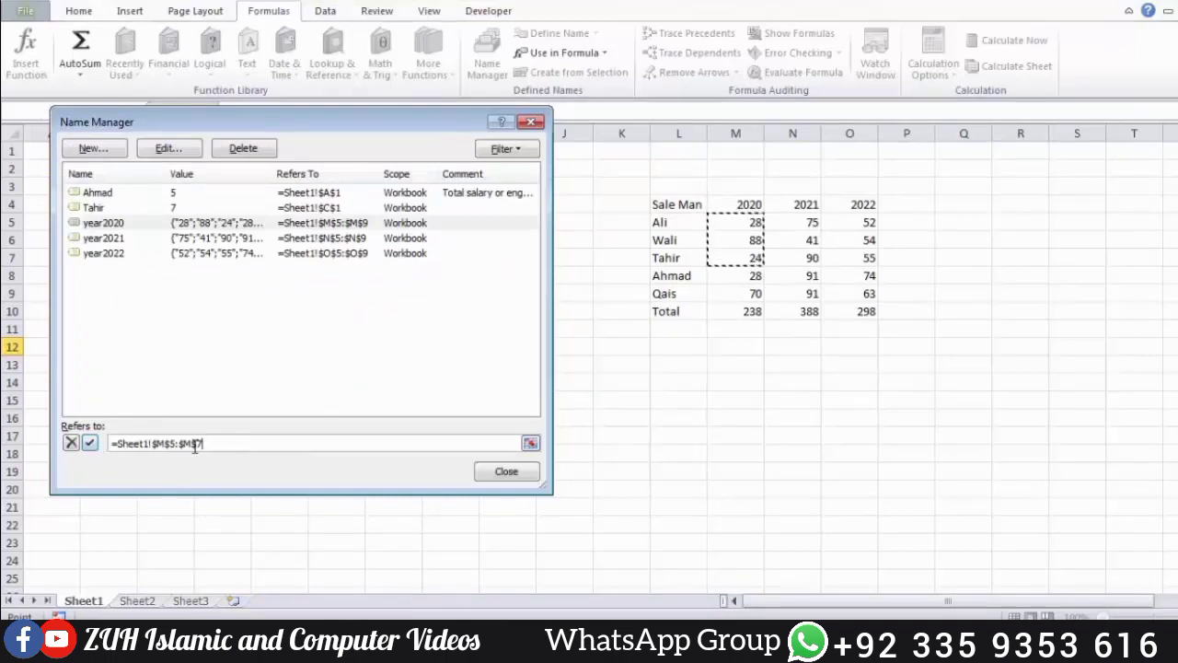
left_click(70, 443)
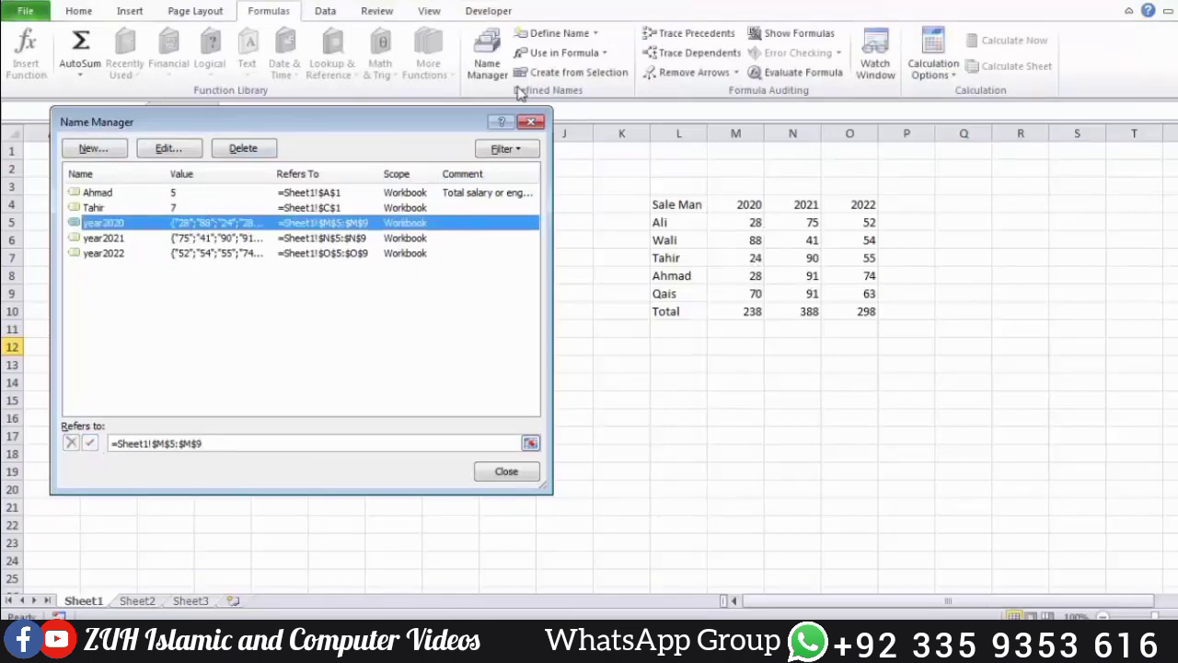
Filter the defined names to those scoped to the worksheet and close the Name Manager.
left_click(512, 150)
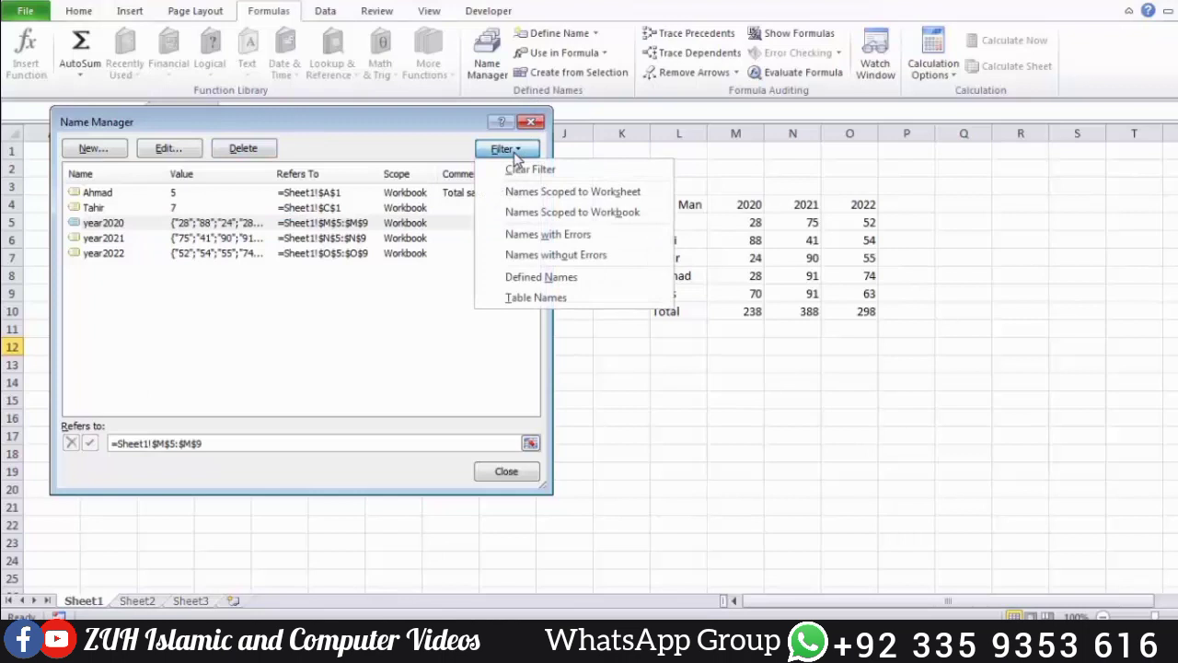
left_click(531, 198)
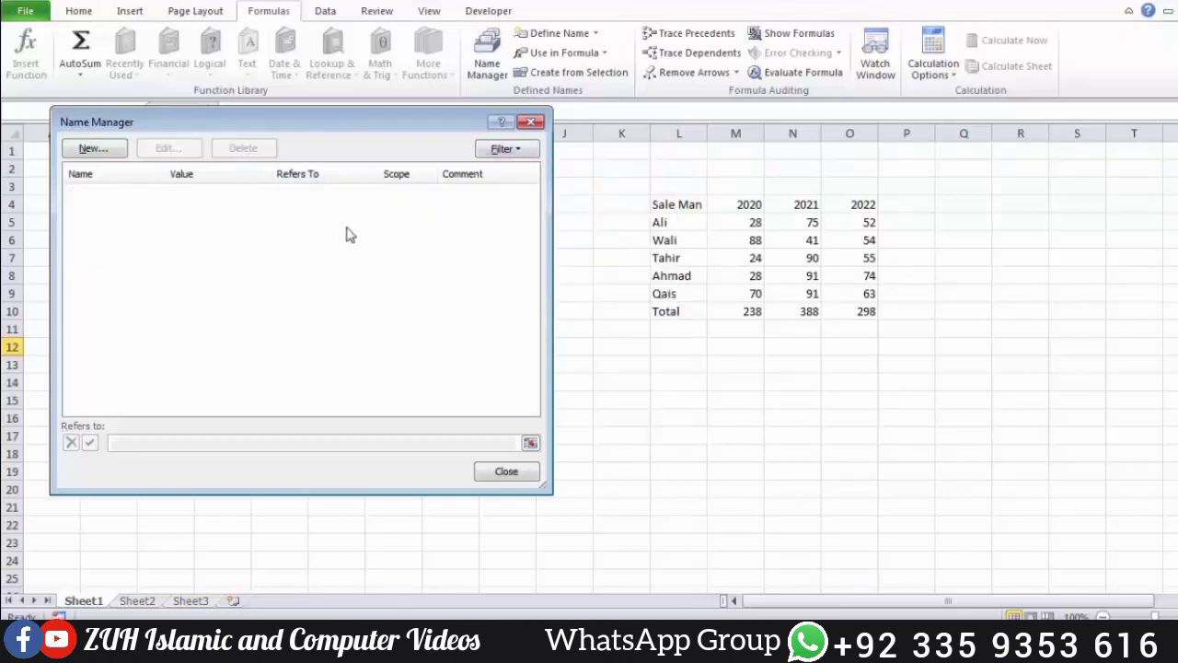
left_click(531, 122)
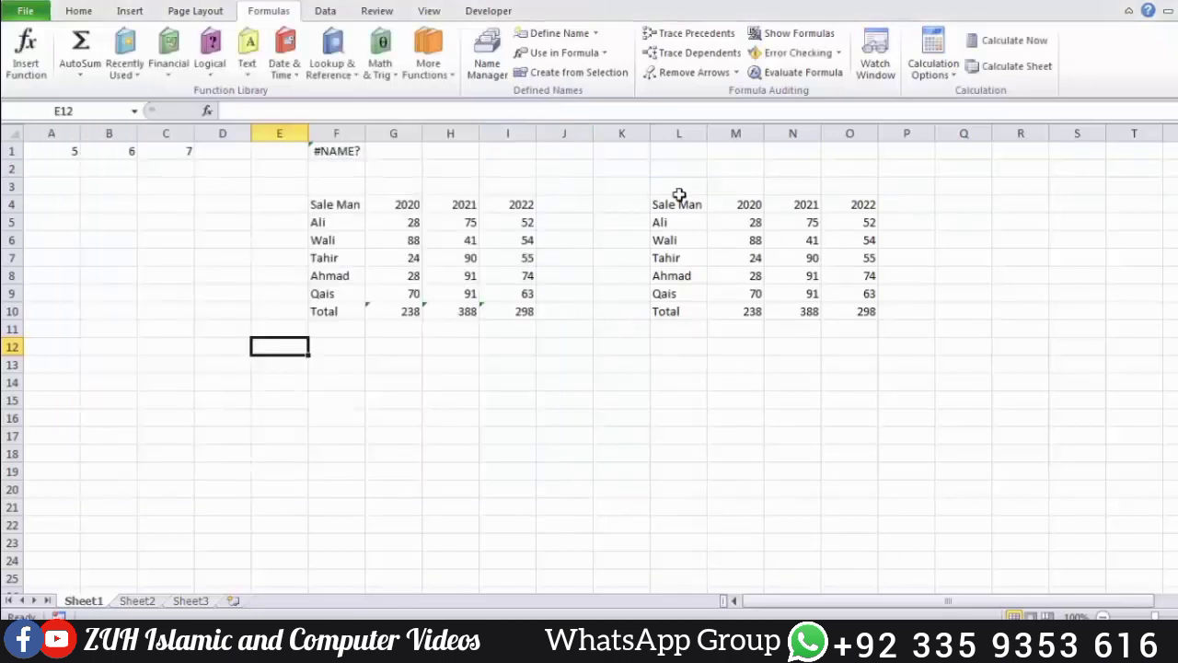
Define the name Sale_Man with Sheet1 scope for the range L4:L9.
left_click_drag(678, 195, 676, 297)
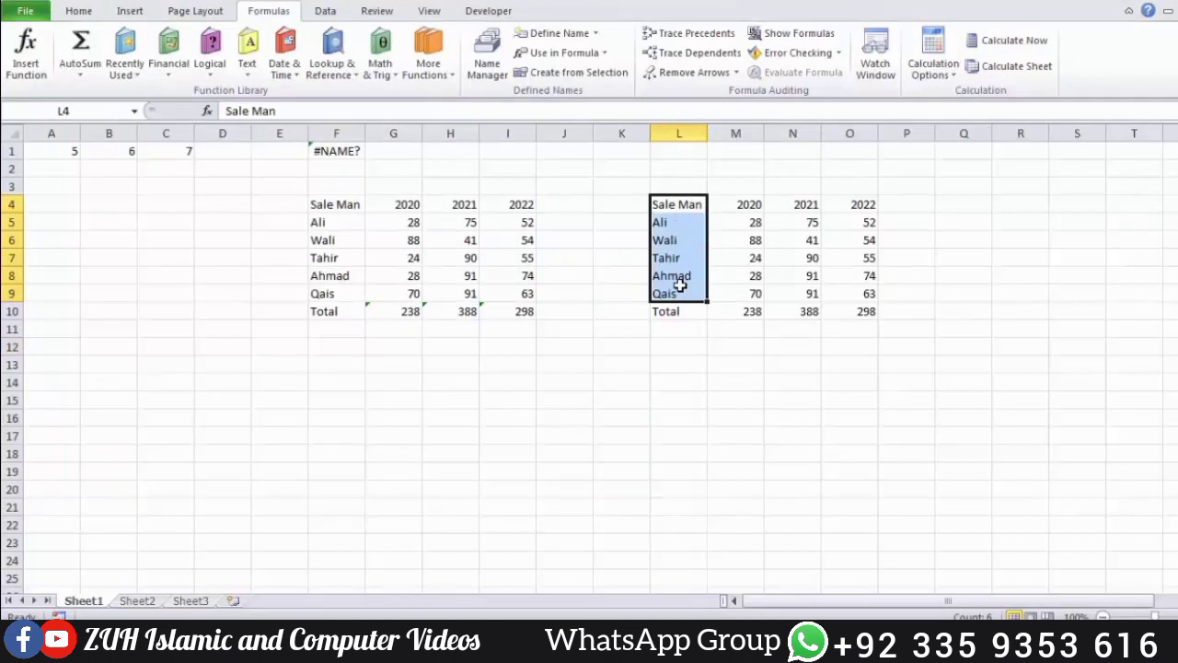
left_click(544, 34)
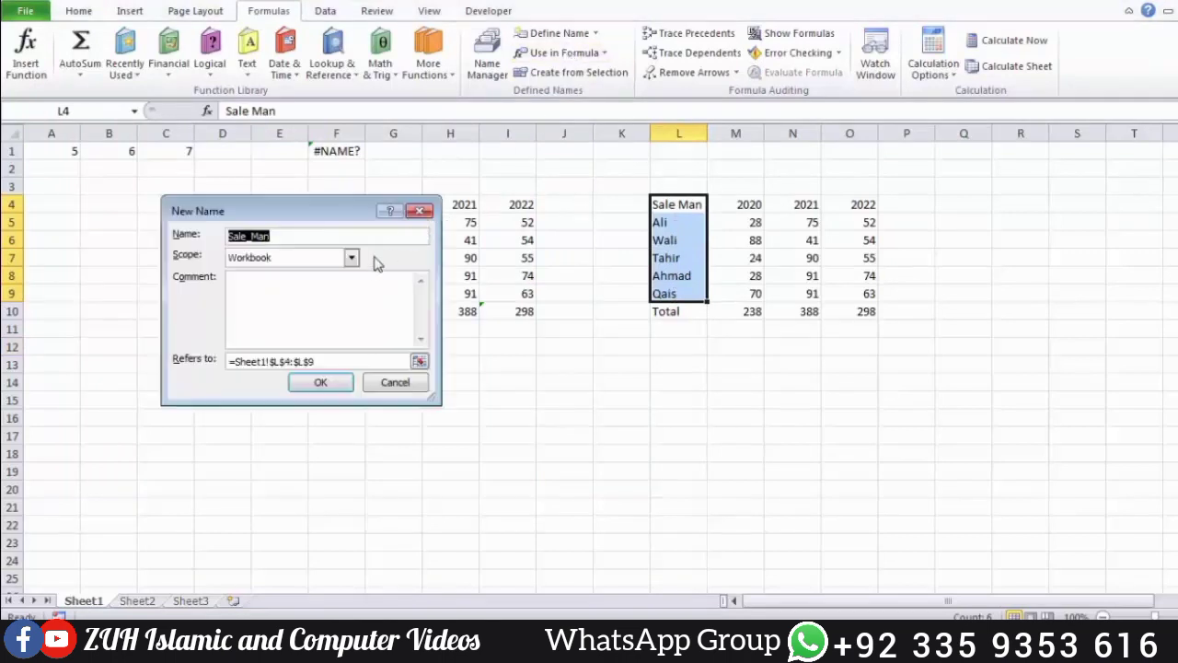
left_click(351, 258)
left_click(312, 283)
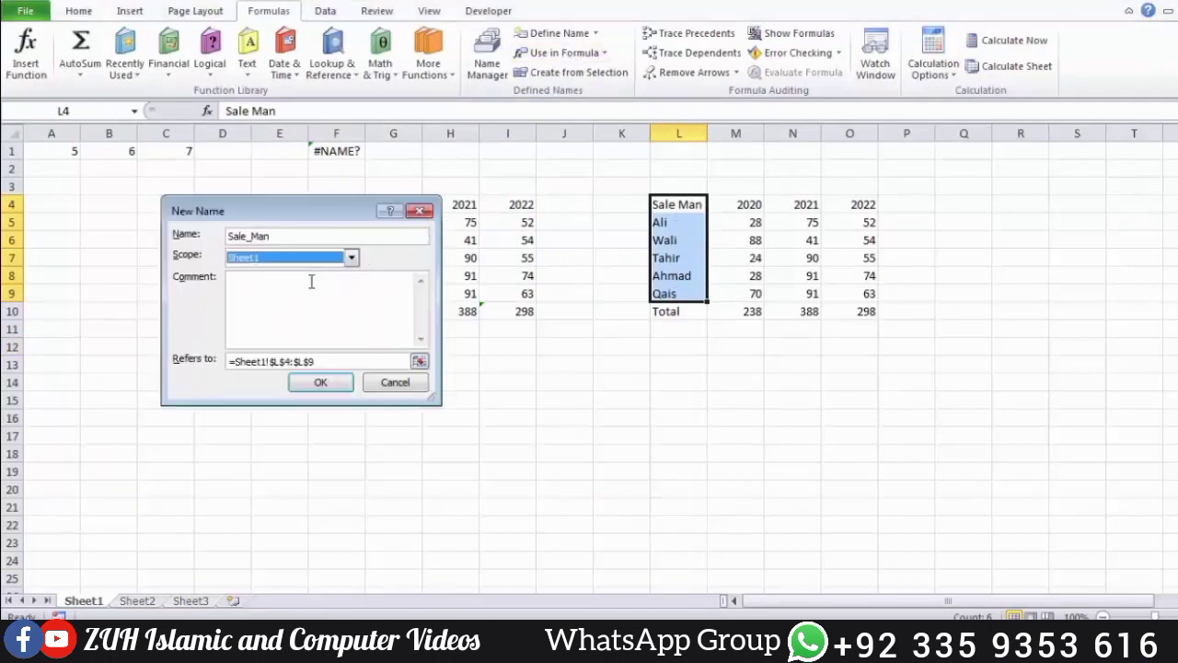
left_click(321, 383)
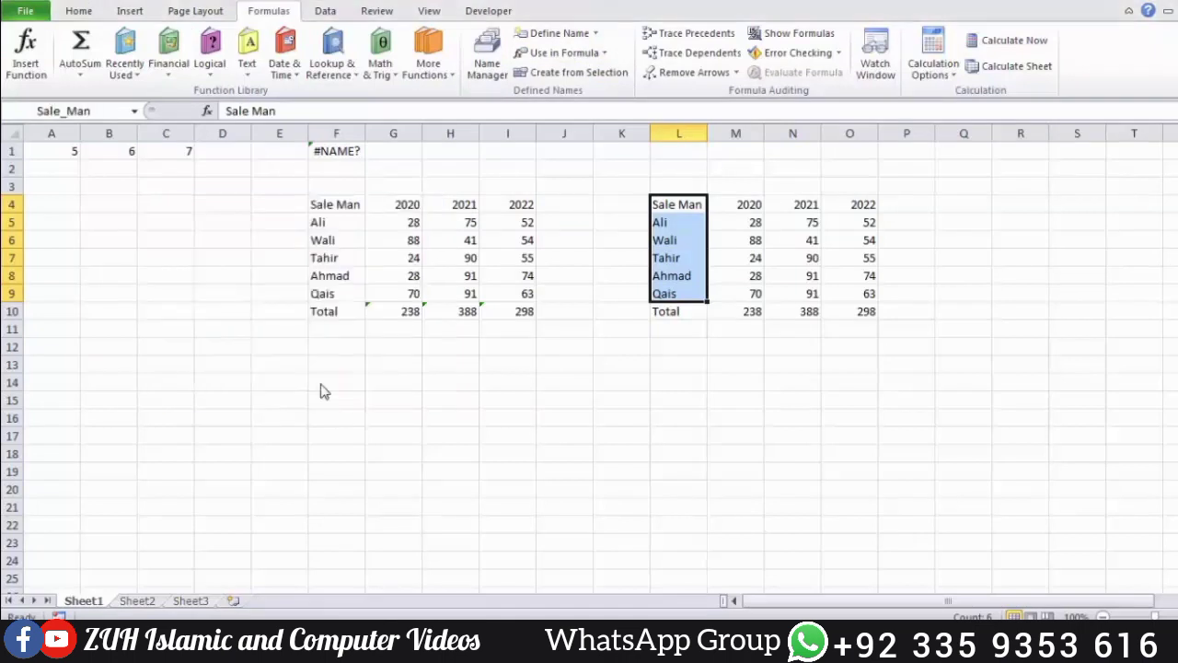
left_click(405, 370)
Filter the defined names by worksheet scope and by workbook scope, and clear the filter.
left_click(487, 67)
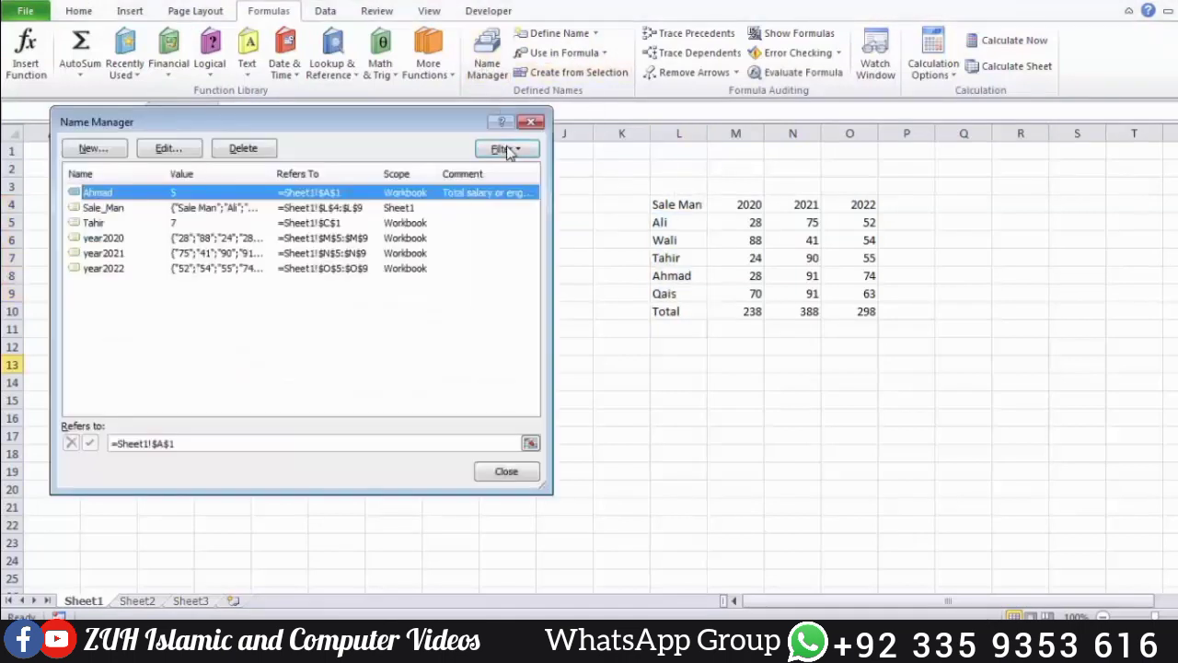
left_click(502, 148)
left_click(520, 192)
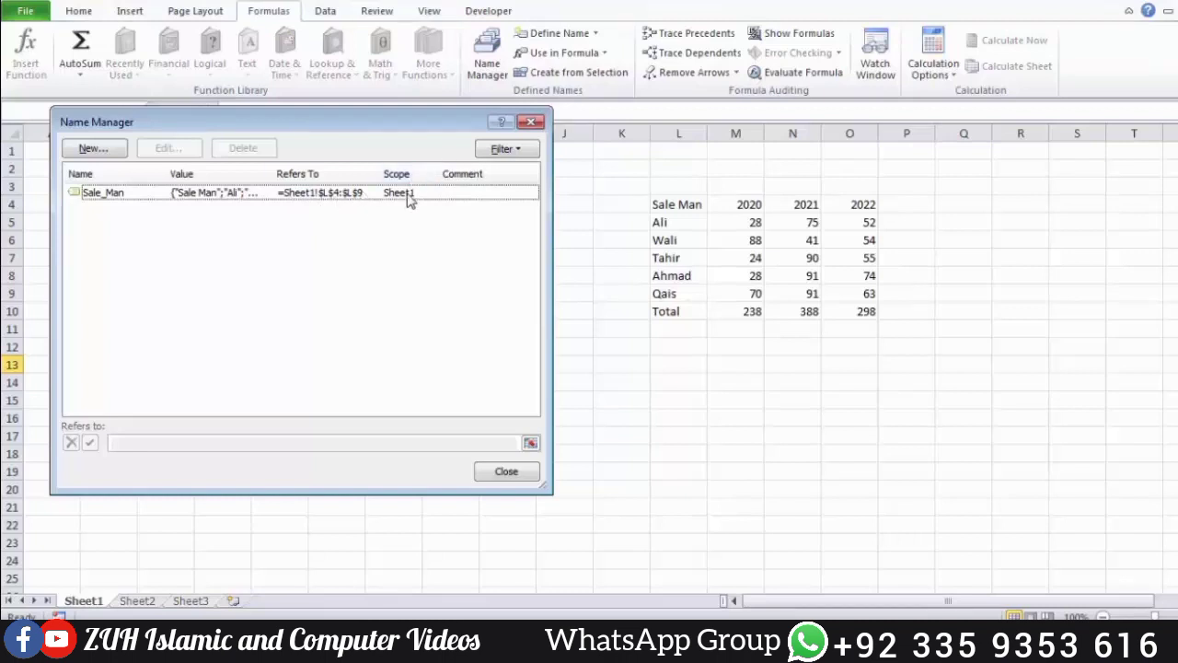
left_click(504, 148)
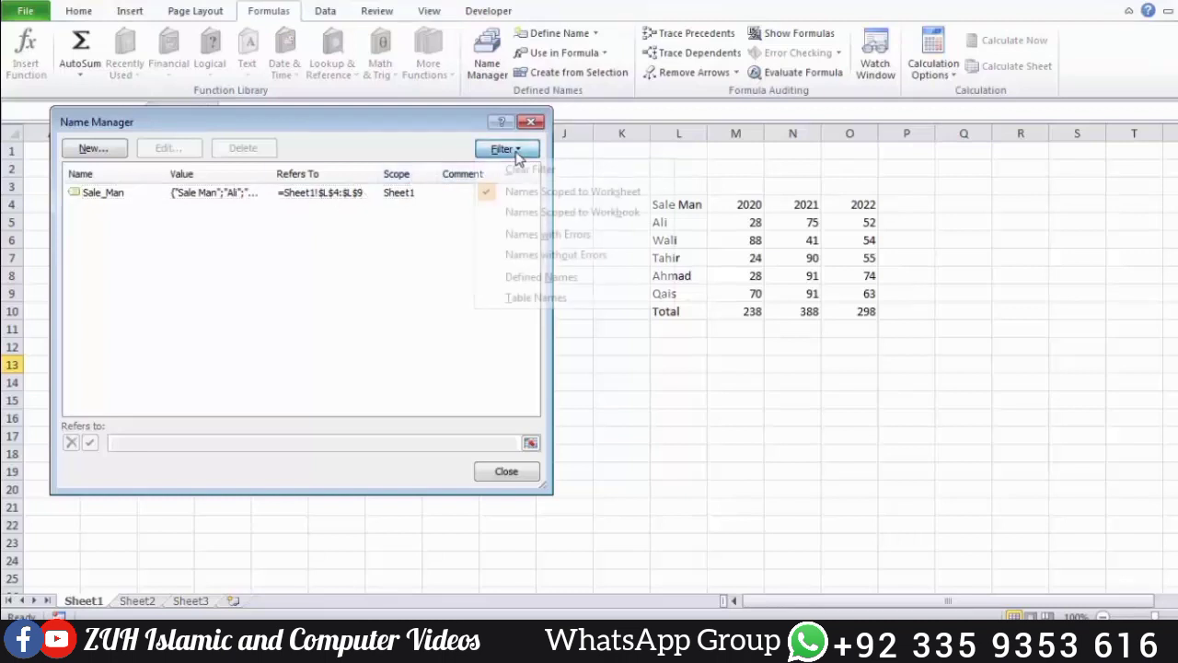
left_click(580, 213)
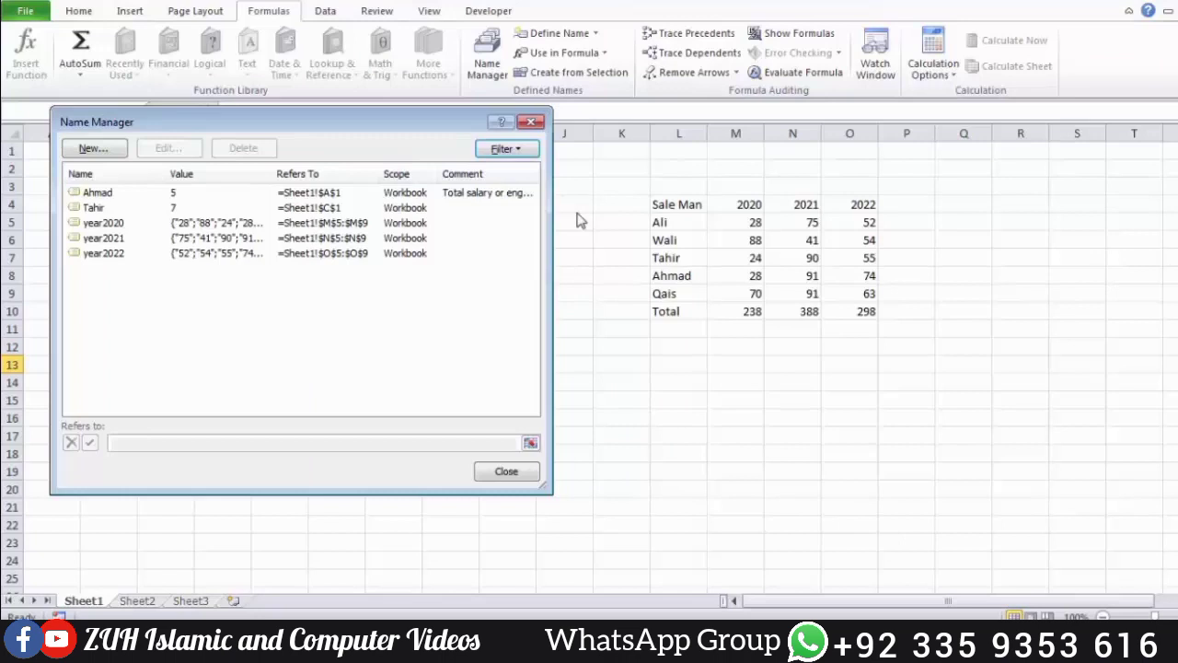
left_click(514, 150)
left_click(530, 171)
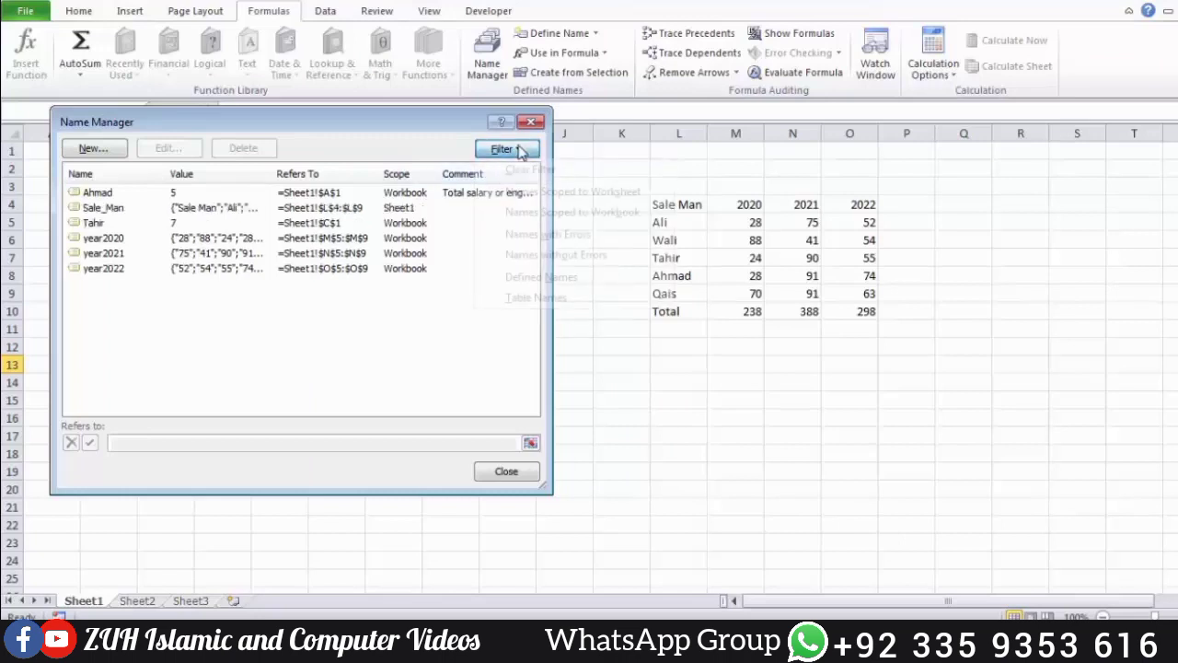
Filter the defined names to those with errors and close the Name Manager.
left_click(506, 149)
left_click(535, 235)
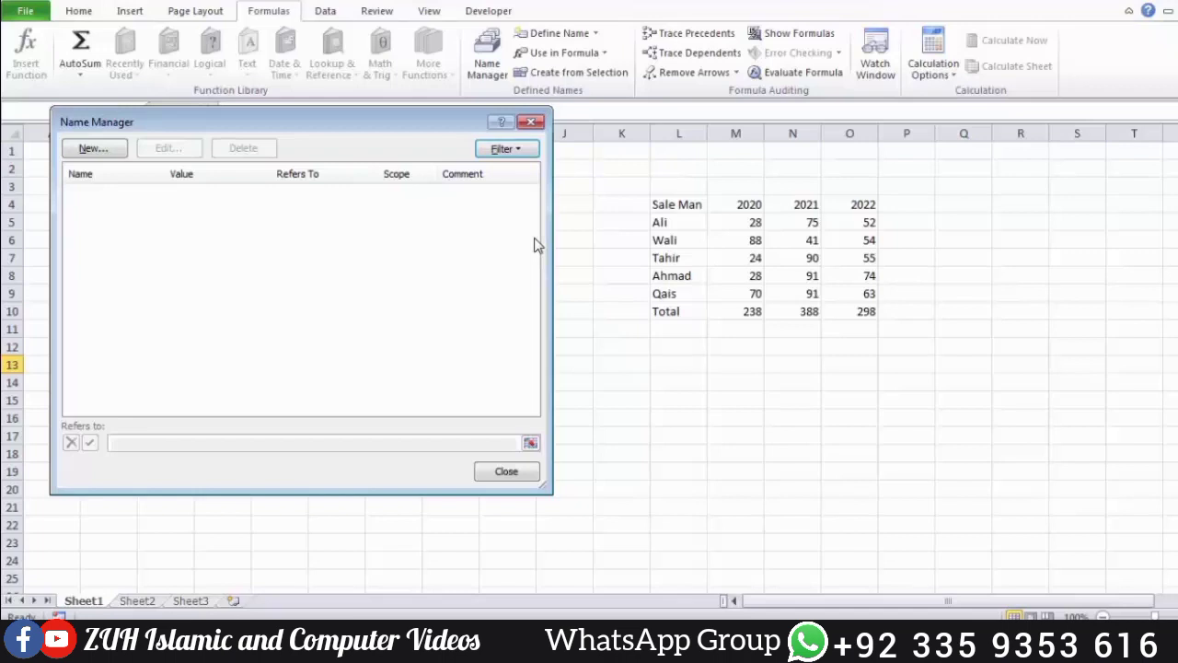
left_click(505, 471)
Replace the entry in L6 with the formula =abc+123, which uses an undefined name.
left_click(663, 242)
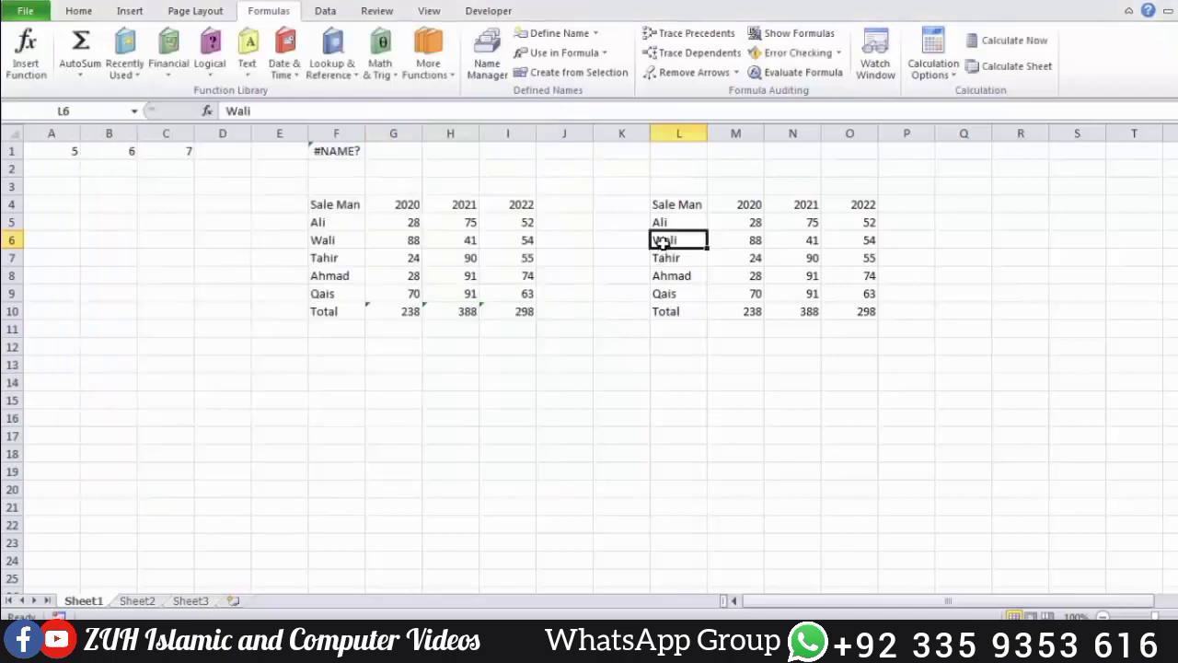
type("=abc+123")
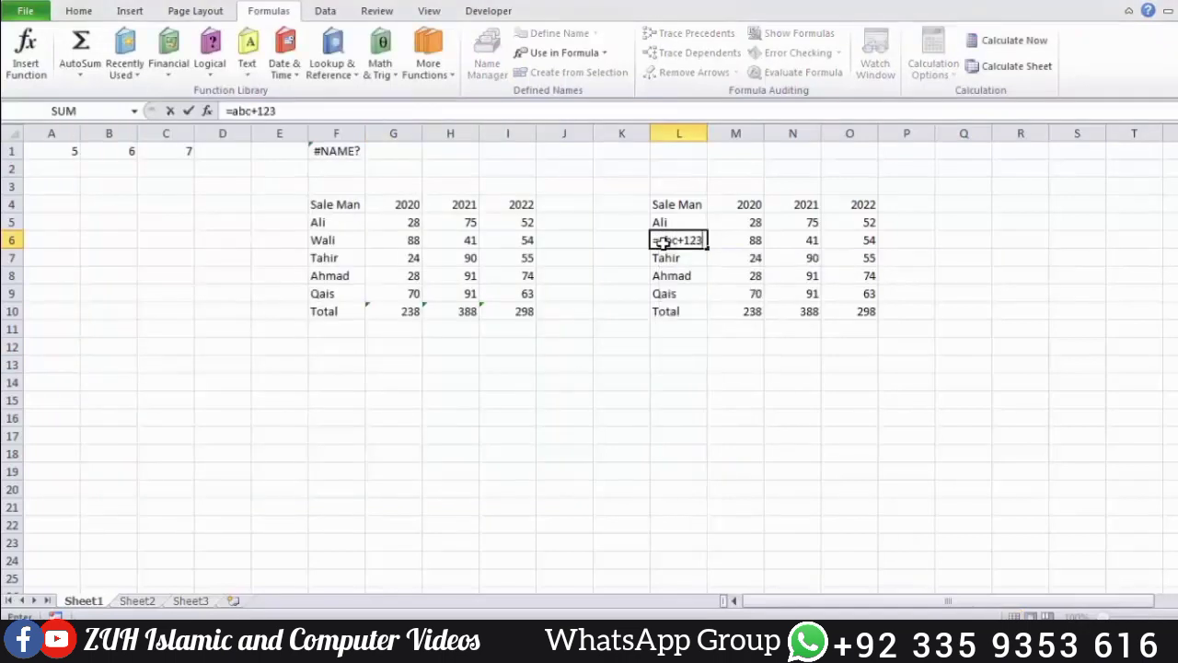
key("Return")
left_click(562, 257)
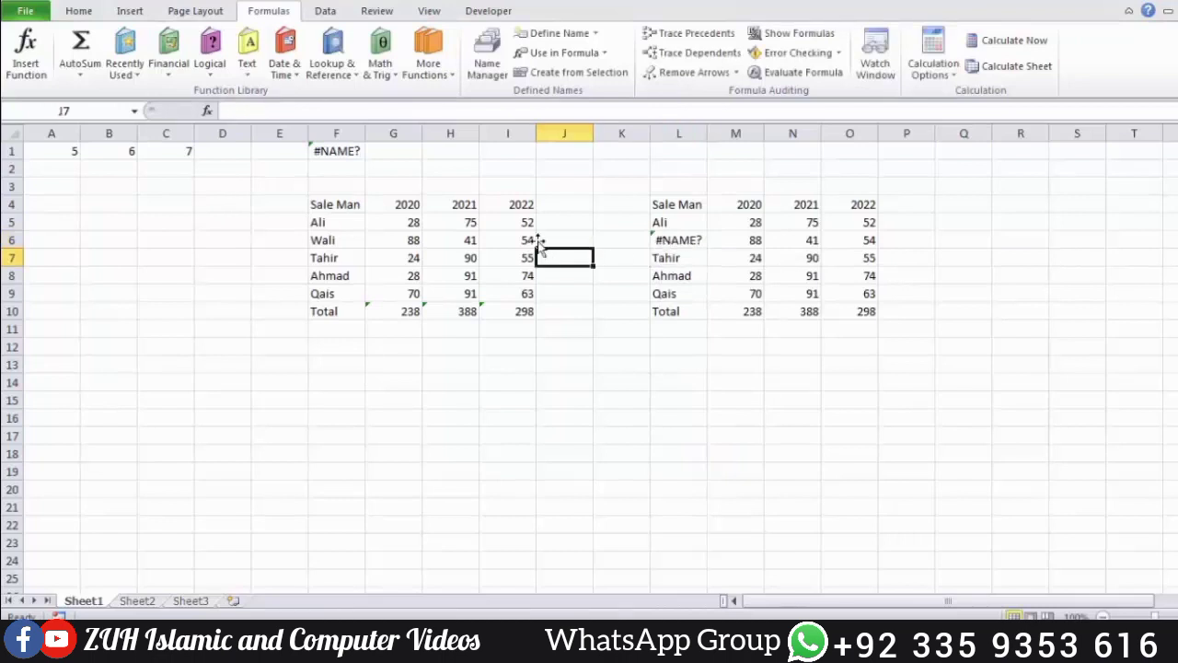
Filter the defined names to those with errors and inspect the reference of Sale_Man without changing it.
left_click(490, 64)
left_click(506, 148)
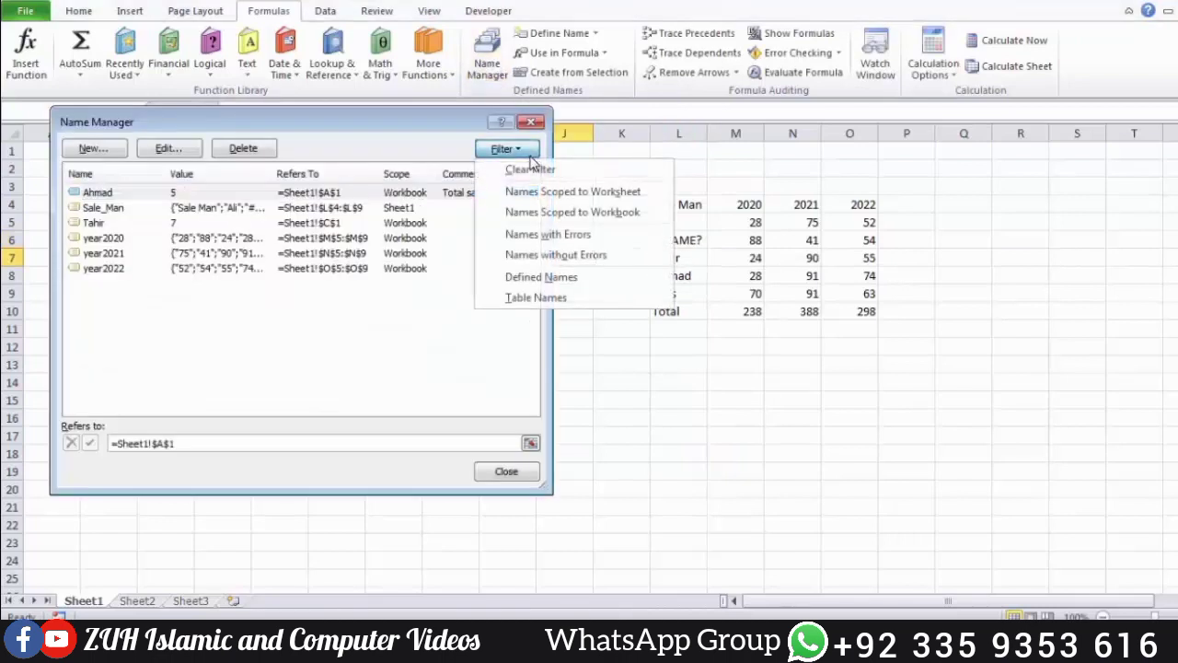
left_click(548, 234)
left_click(253, 194)
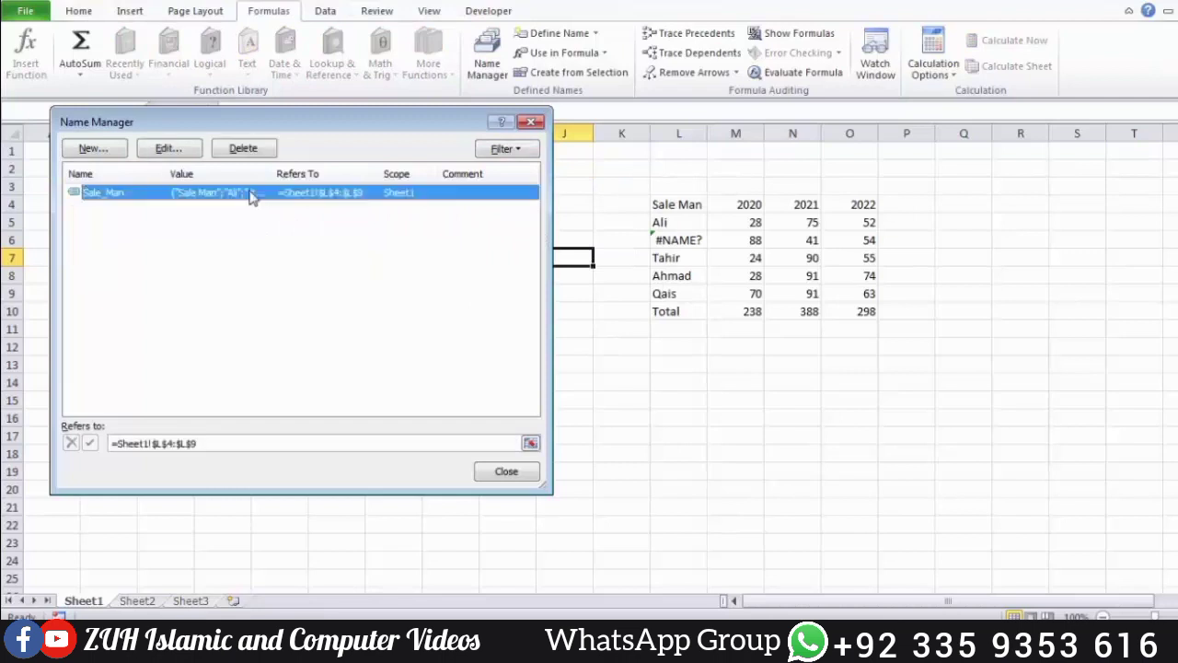
left_click(168, 148)
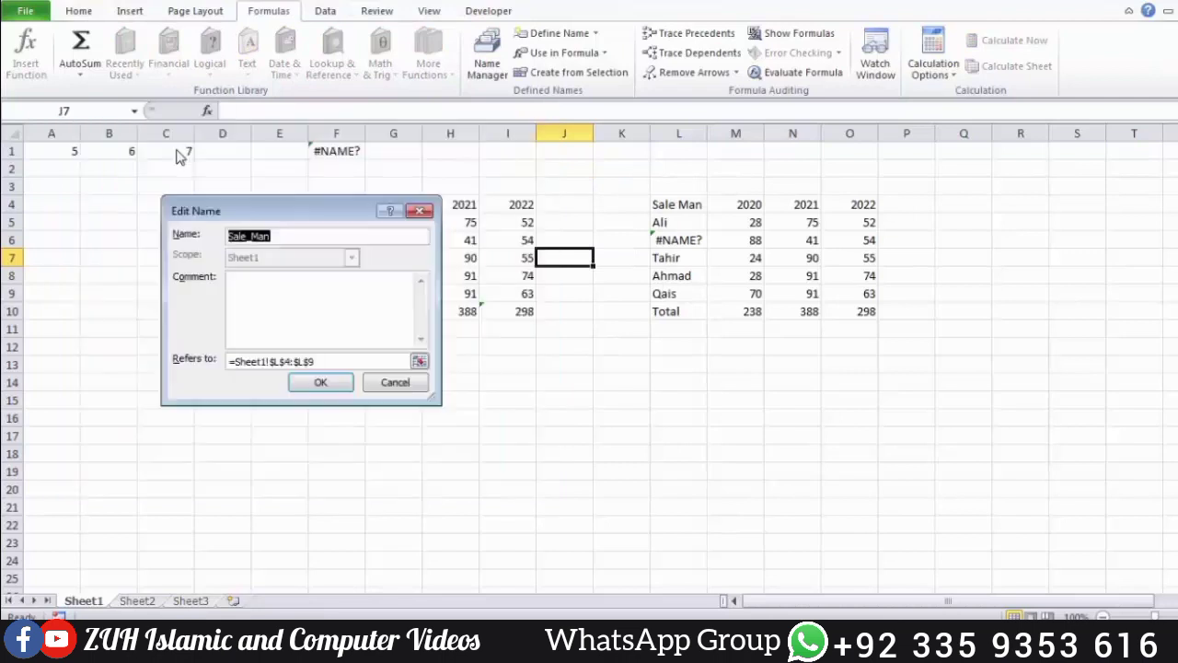
left_click(318, 361)
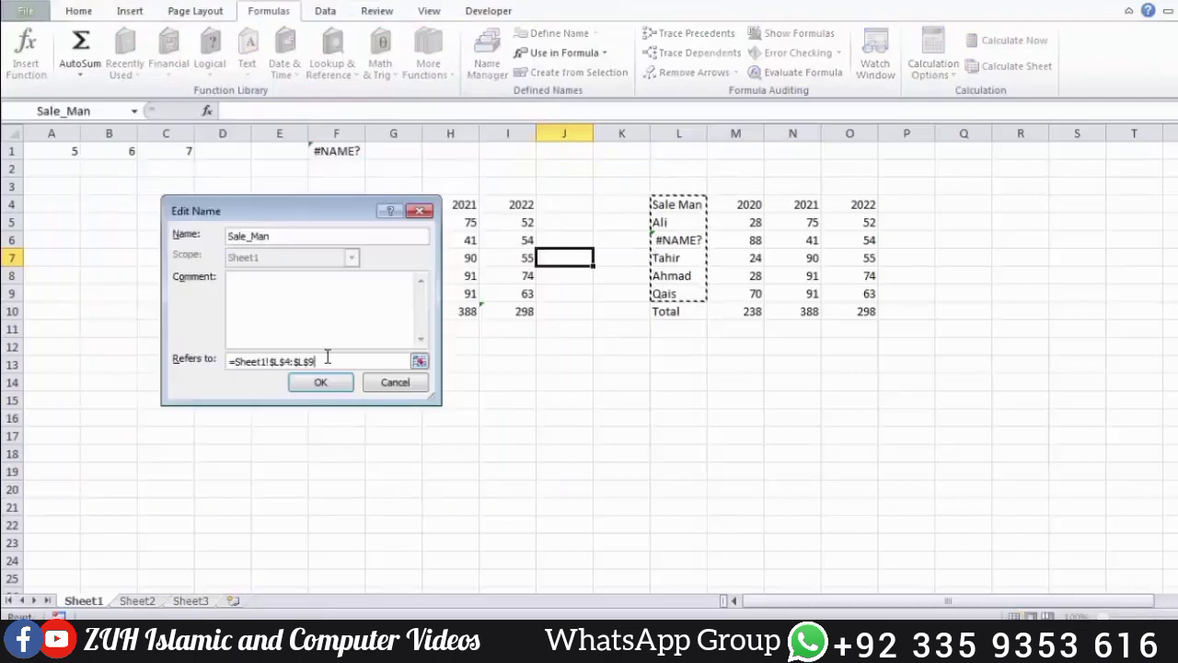
left_click(396, 383)
Filter the names list to names without errors and add the Defined Names filter.
left_click(508, 149)
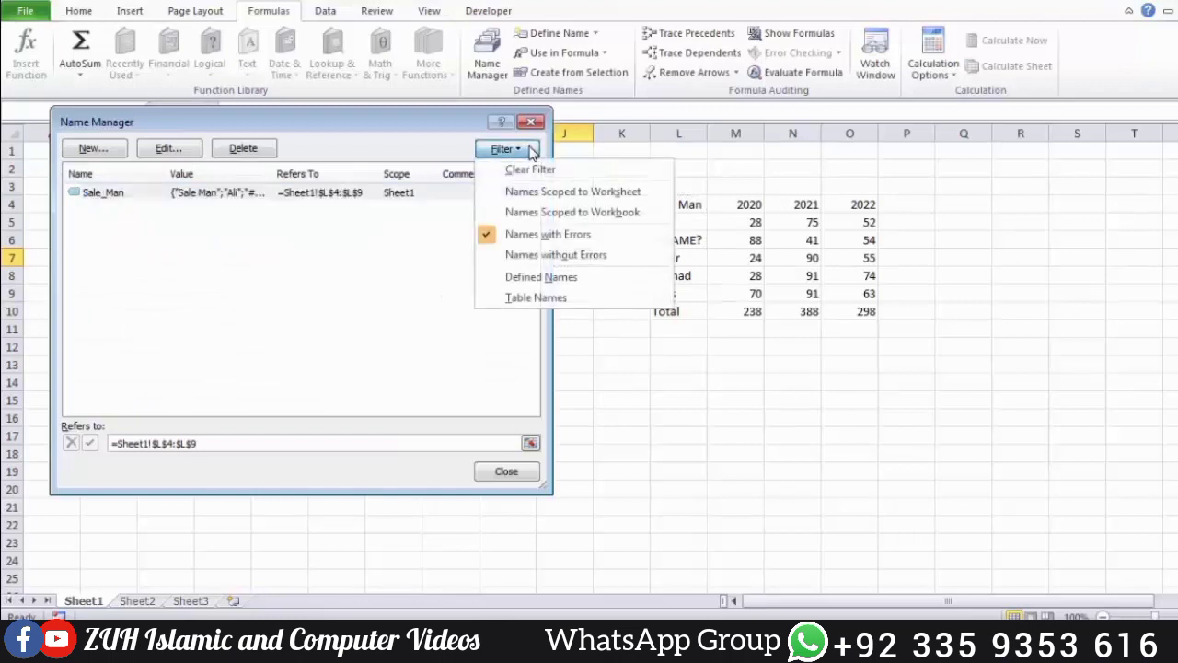
left_click(554, 255)
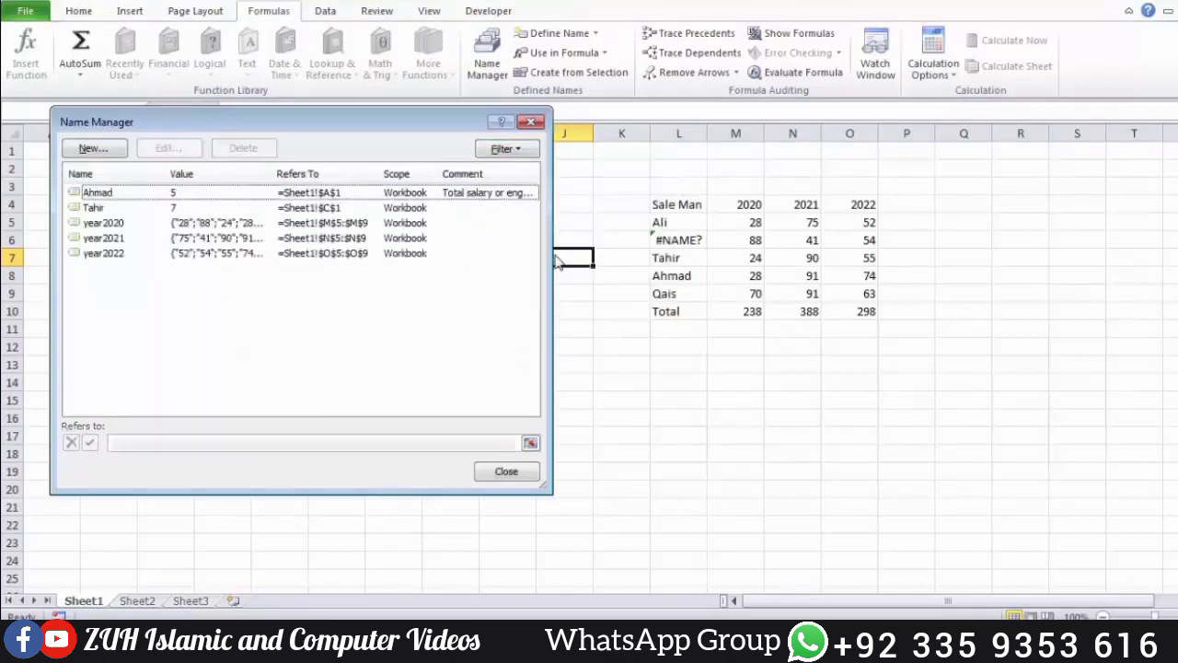
left_click(508, 150)
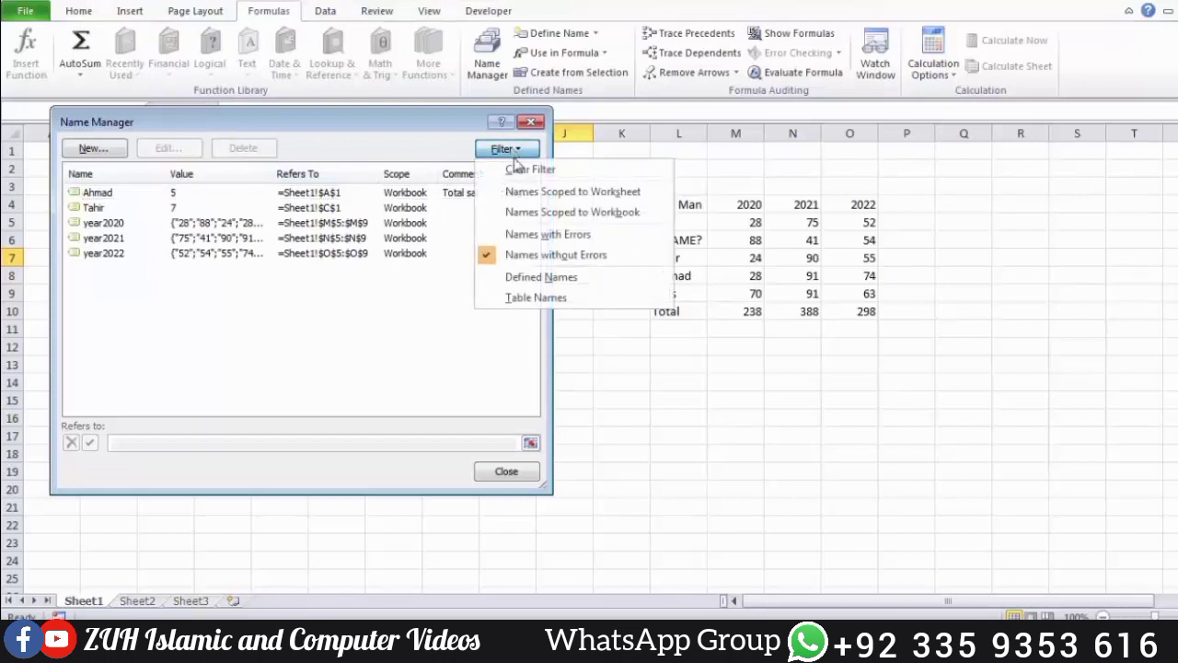
left_click(536, 287)
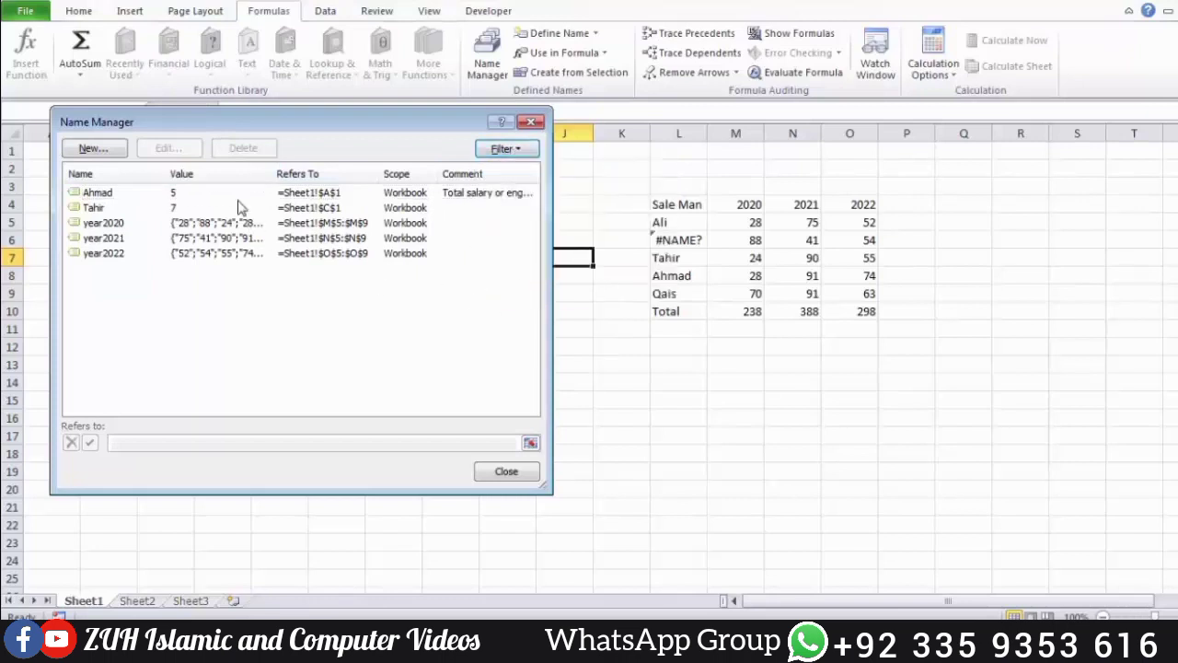
Filter the names list by Table Names, clear all filters and close the Name Manager.
left_click(511, 149)
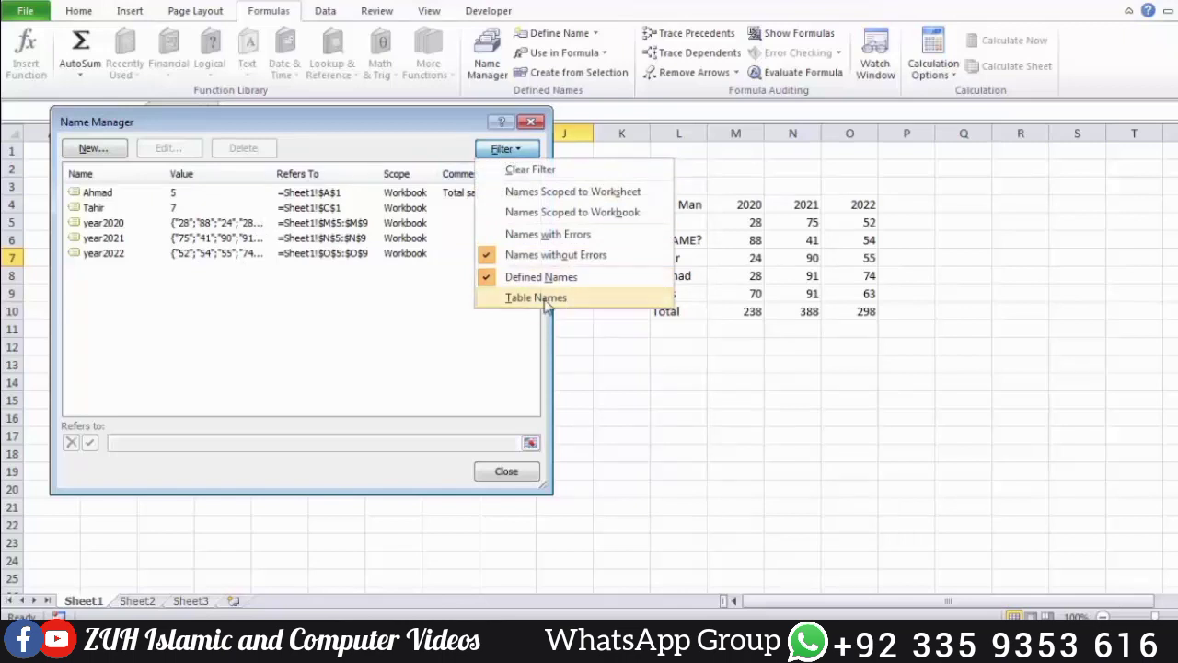
left_click(545, 307)
left_click(508, 151)
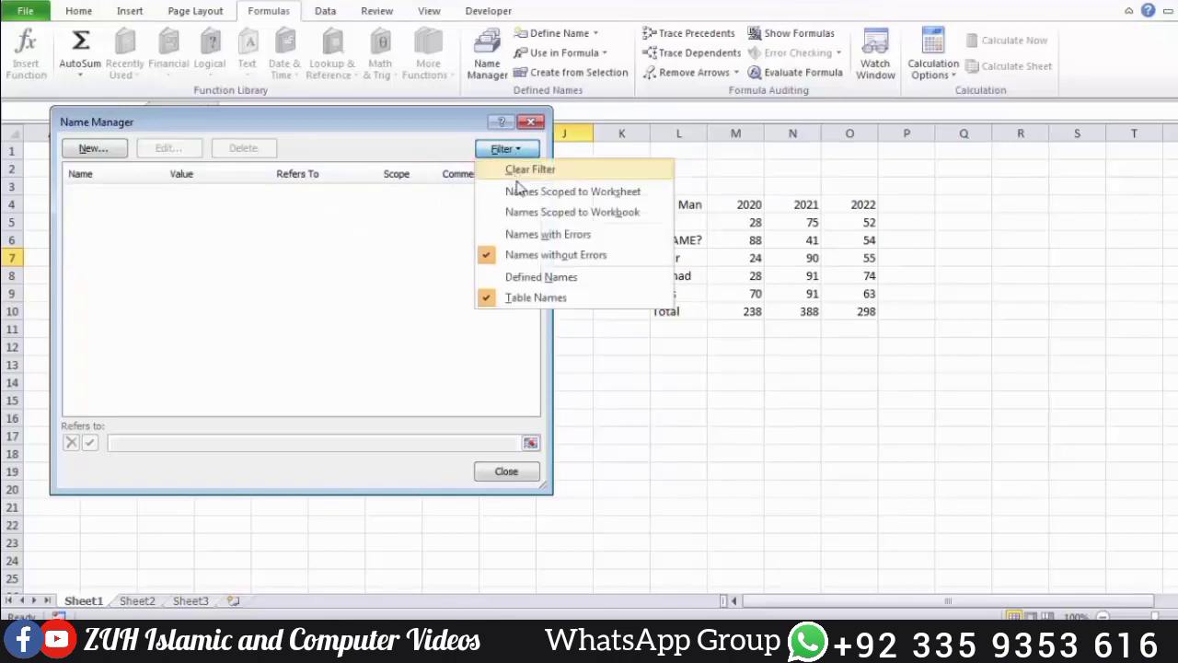
left_click(518, 172)
left_click(531, 123)
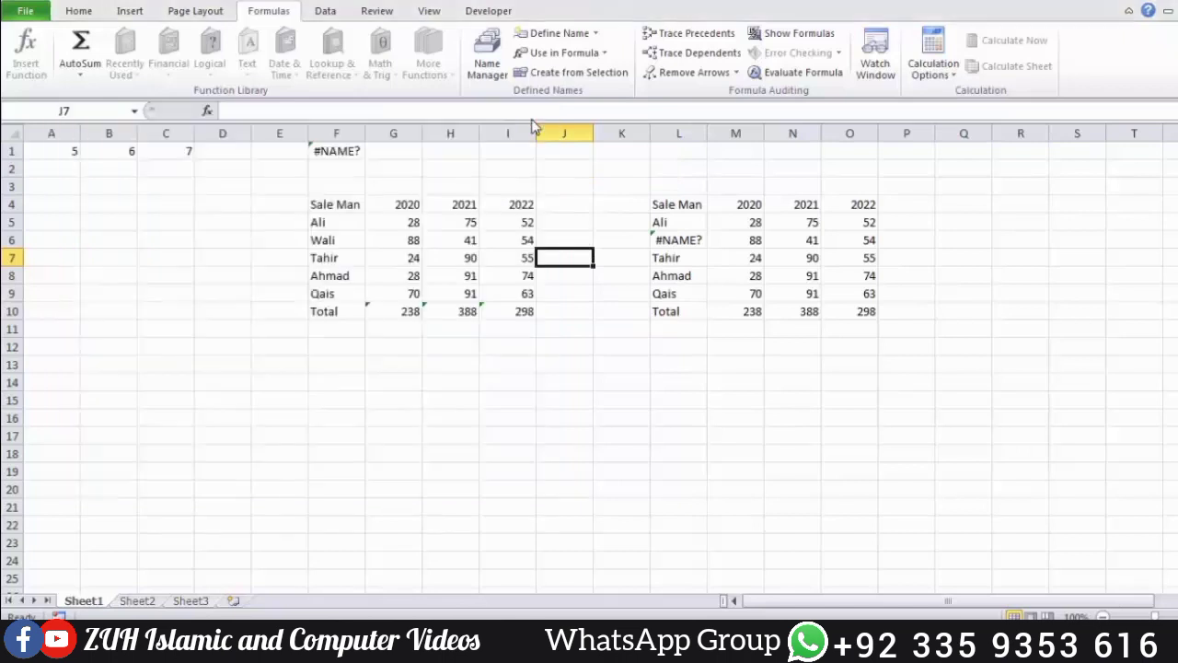
Convert the sales range F4:I10 into a table without using its first row as headers.
left_click_drag(316, 205, 502, 307)
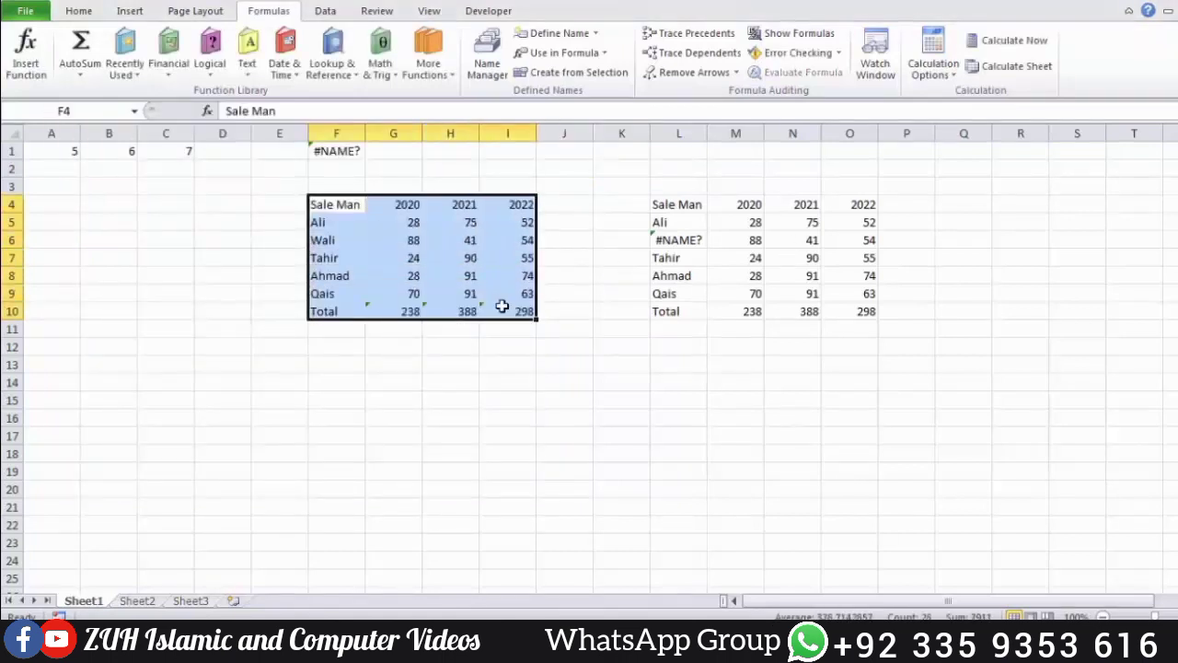
key("ctrl+t")
left_click(295, 347)
left_click(441, 417)
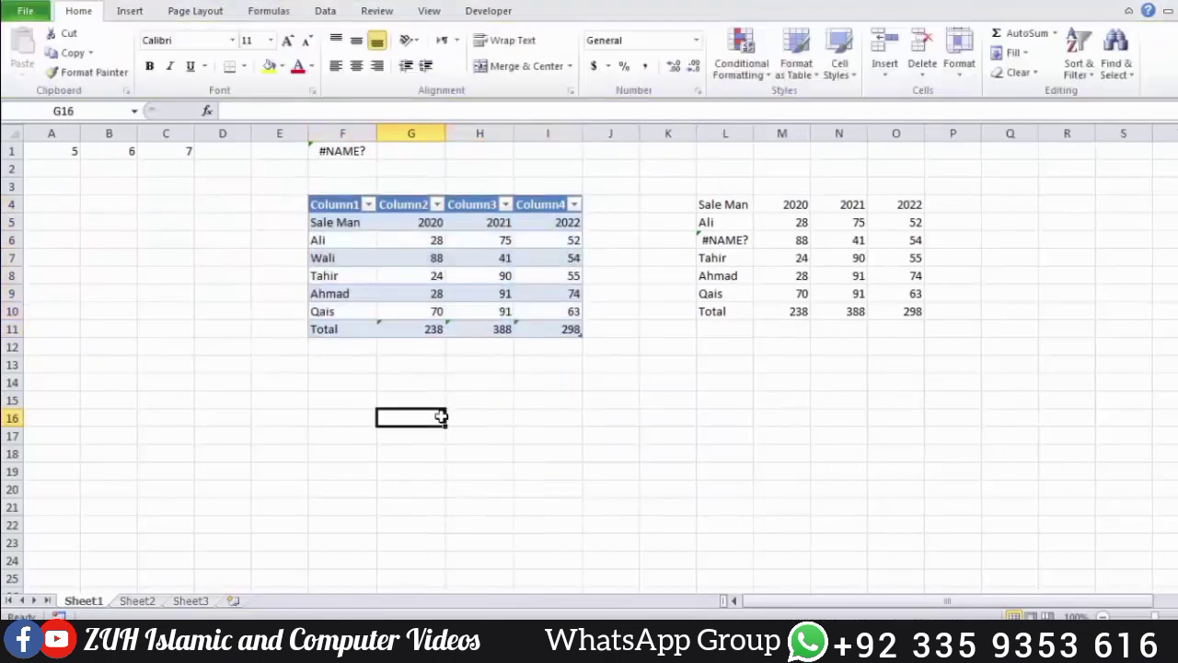
Open the Name Manager and filter the names list by Table Names.
left_click(269, 11)
left_click(488, 61)
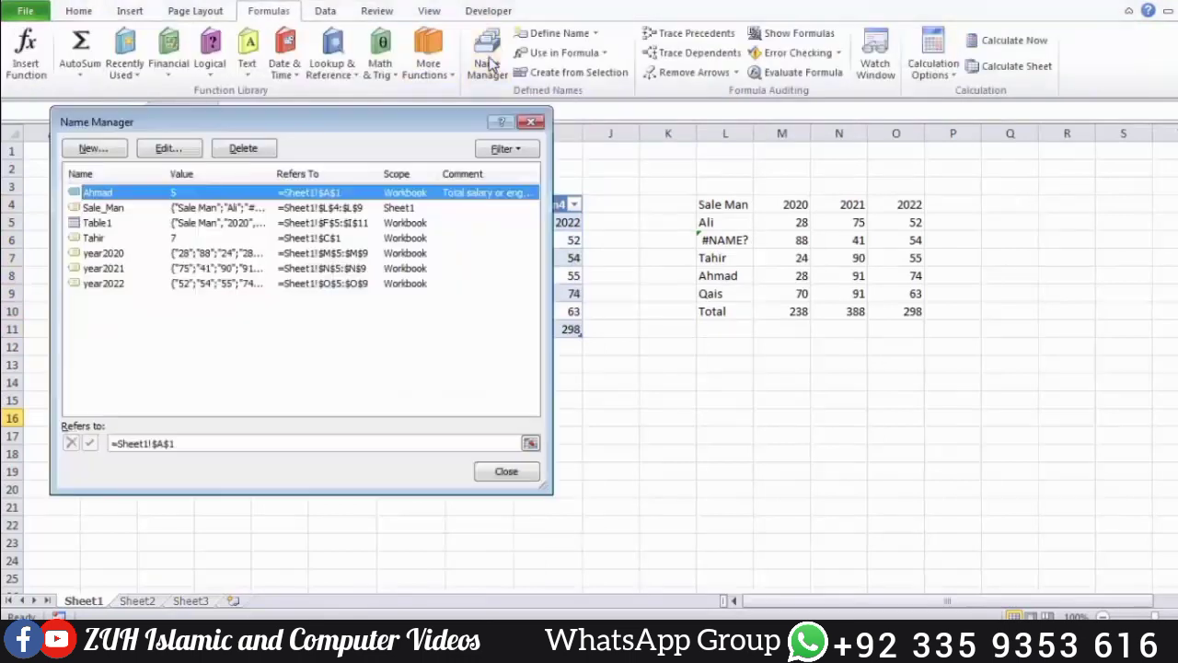
left_click(505, 148)
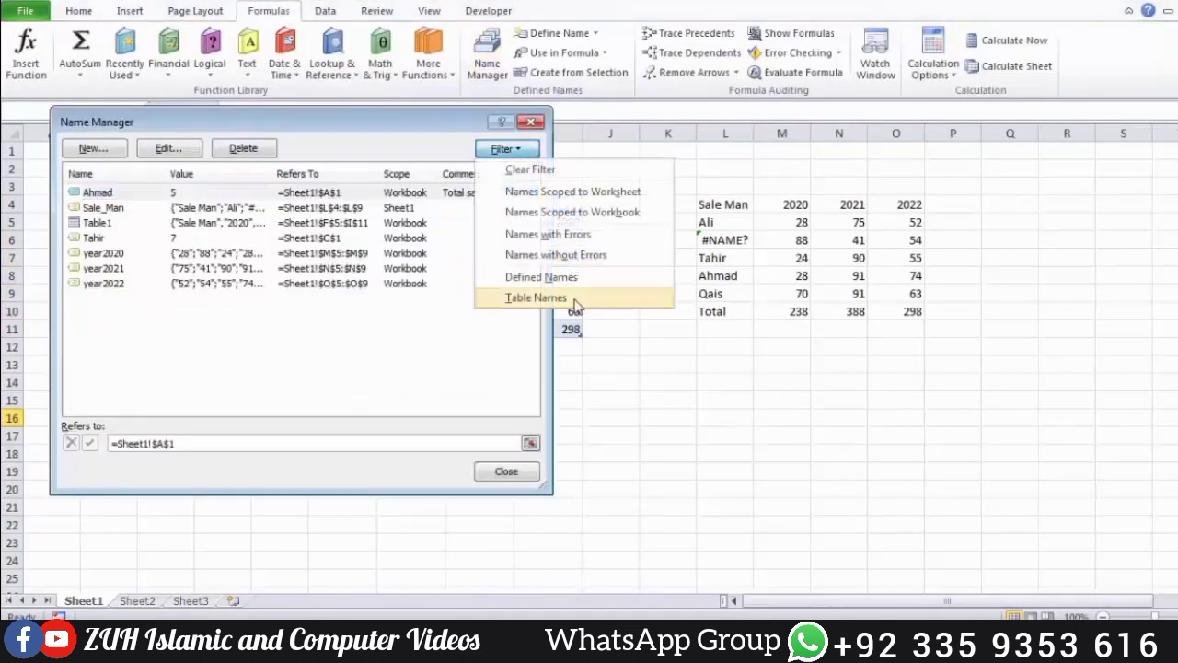
left_click(575, 304)
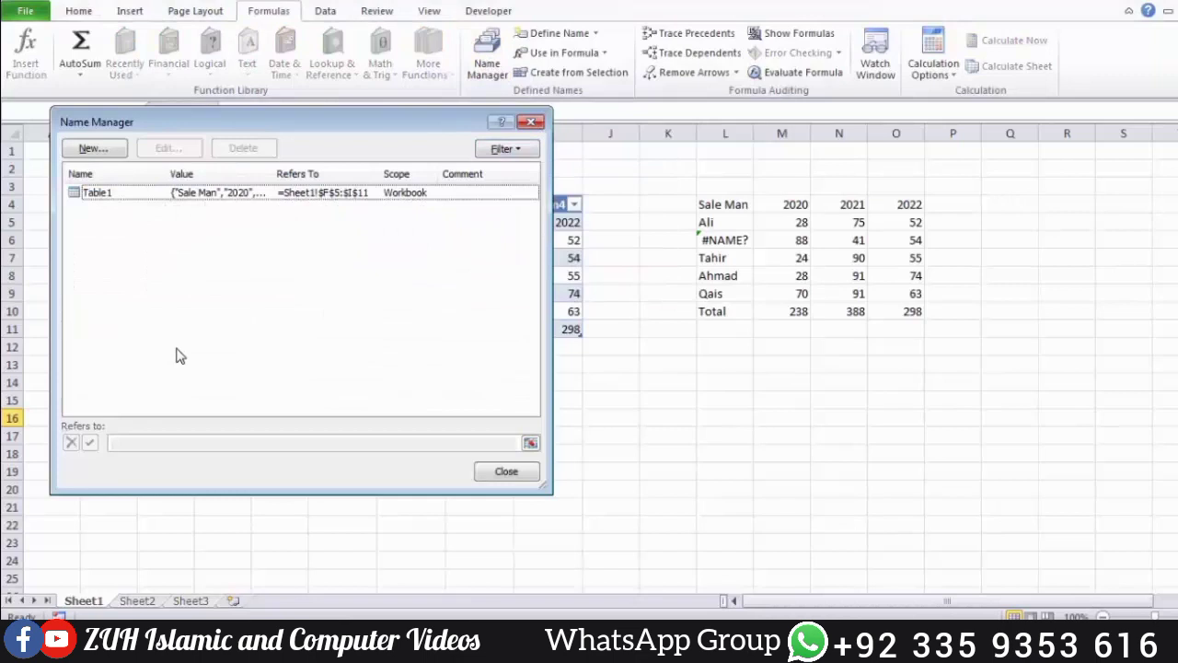
Switch the names filter to Defined Names and back to Table Names, clear it and close the Name Manager.
left_click(514, 150)
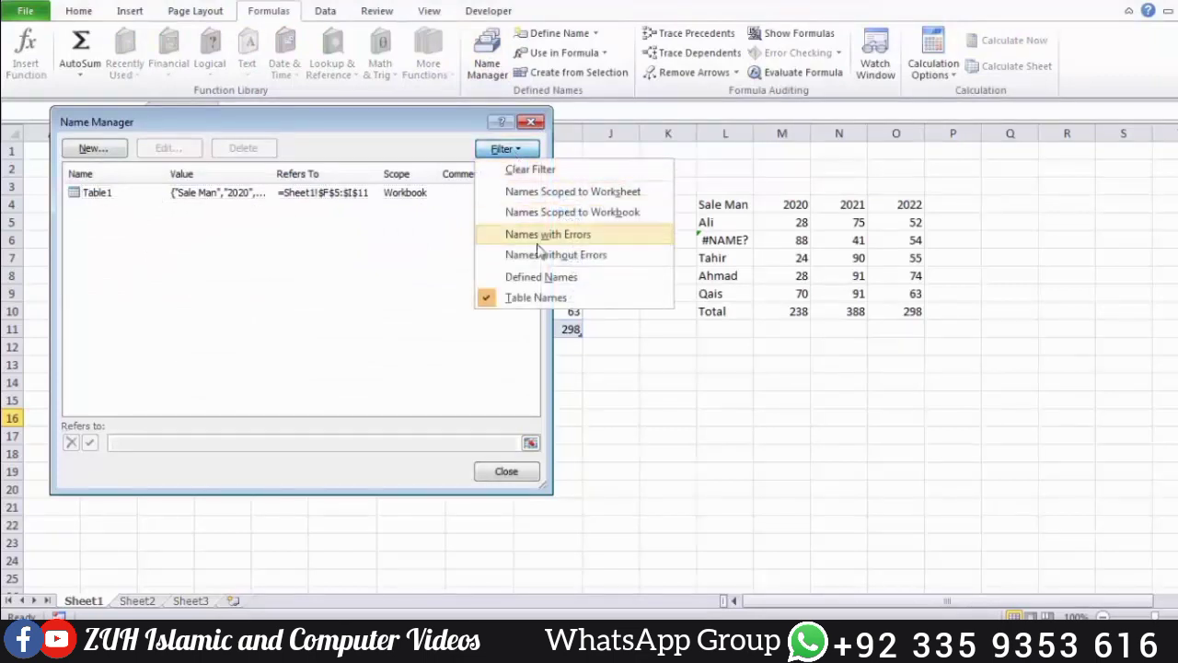
left_click(540, 278)
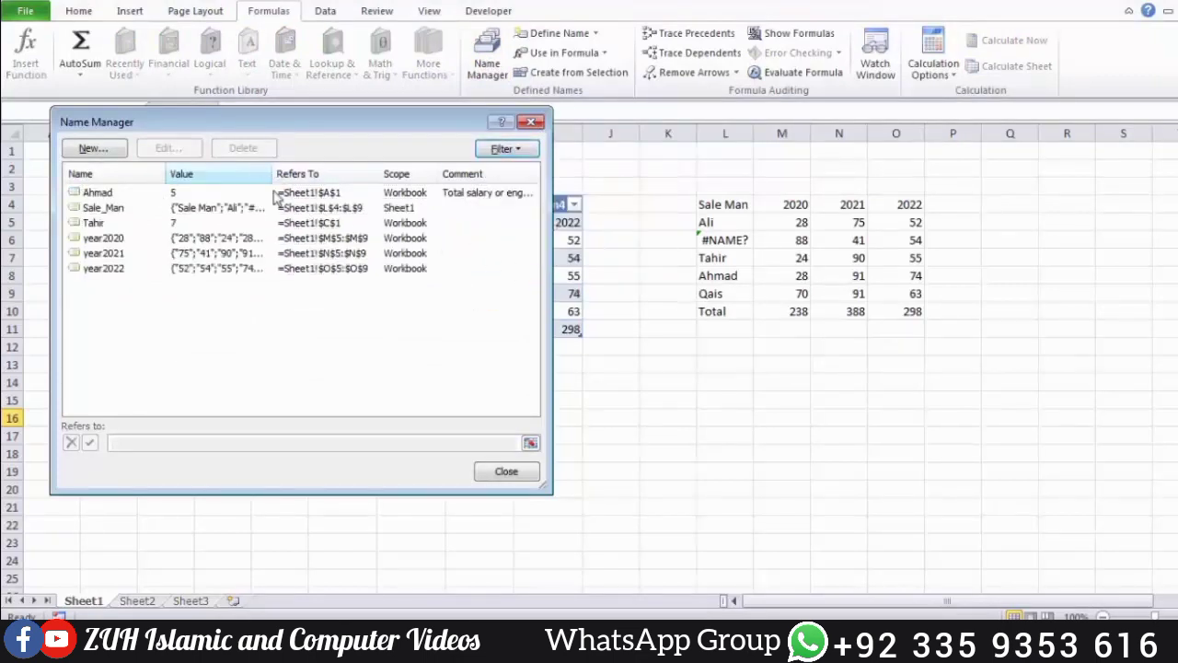
left_click(514, 149)
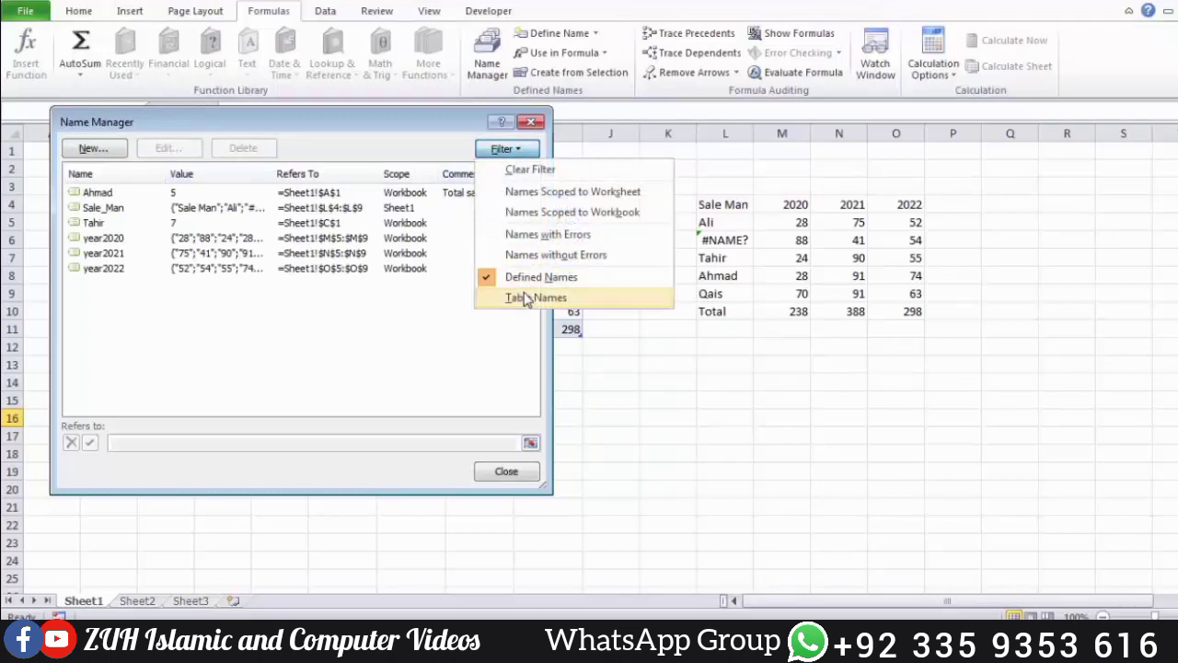
left_click(527, 300)
left_click(504, 151)
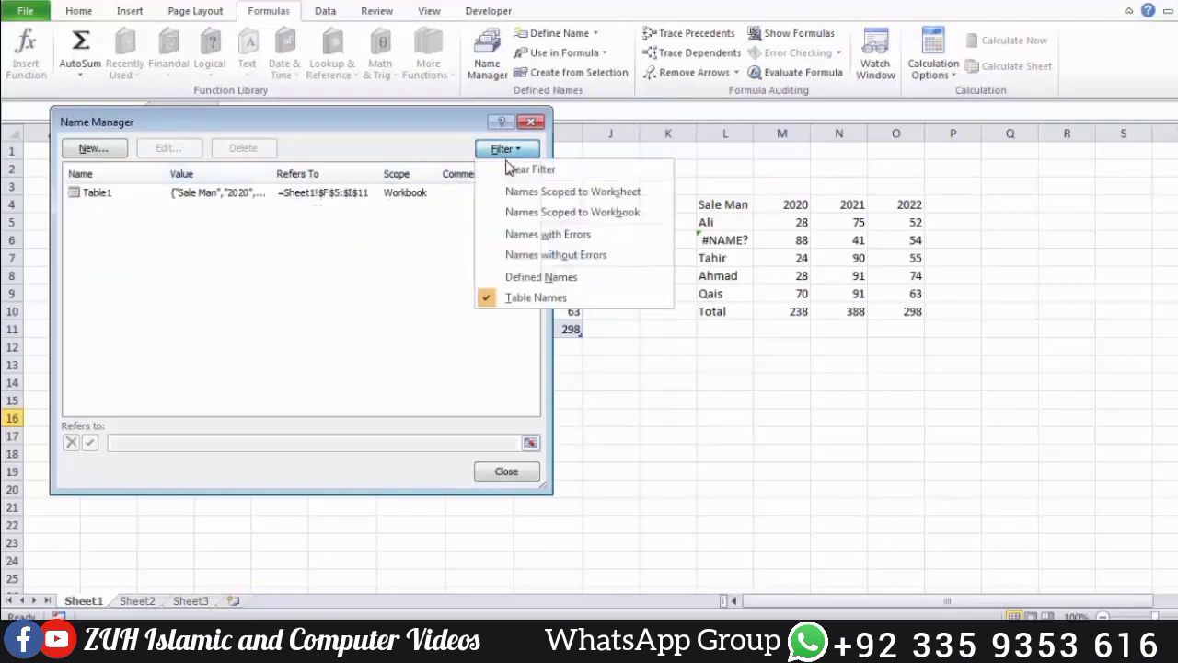
left_click(512, 173)
left_click(531, 122)
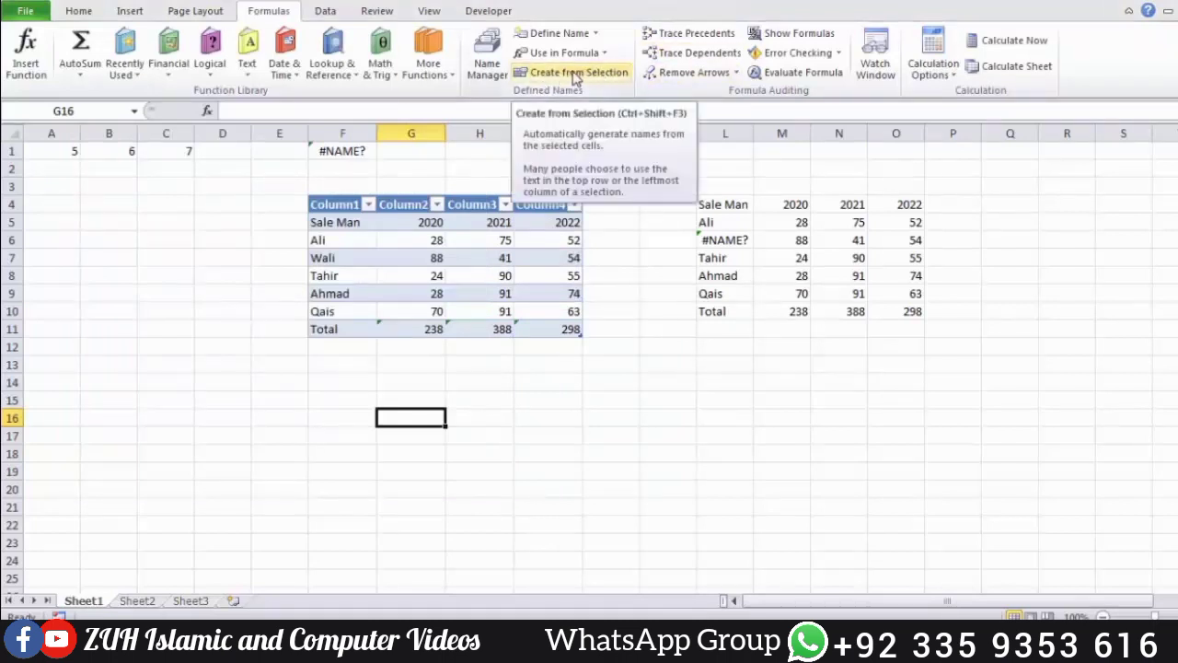
Enter a formula in L15 that adds the defined names of cells C1 and A1, picking them from the workbook's names.
left_click(705, 400)
type("=")
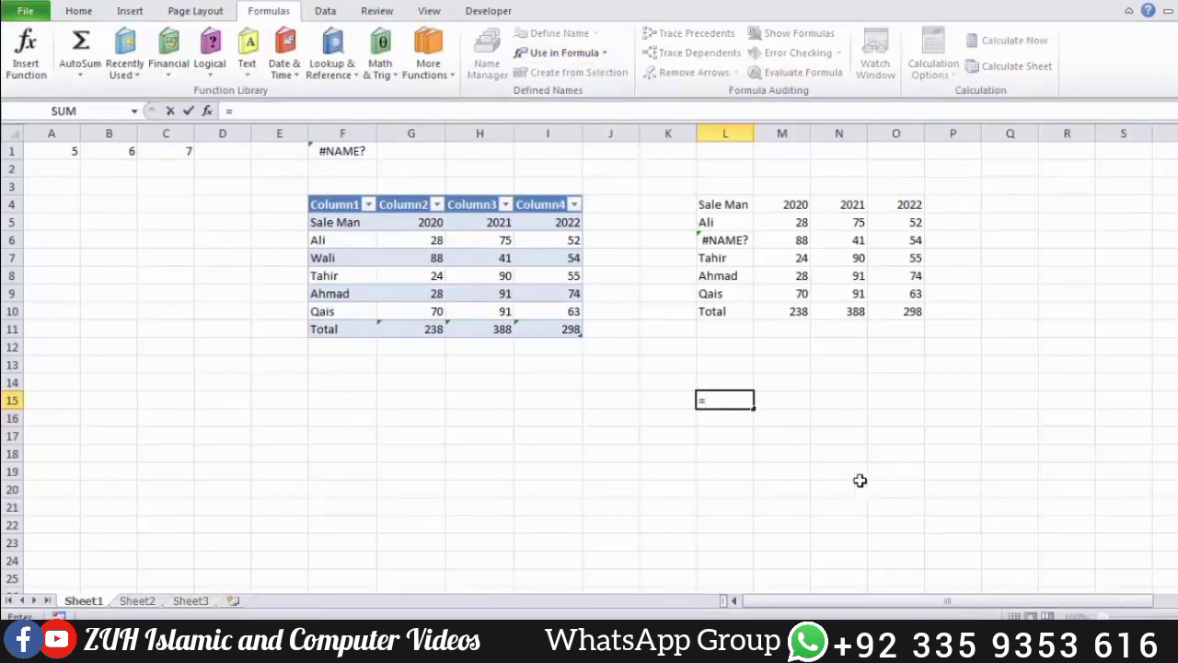
left_click(597, 55)
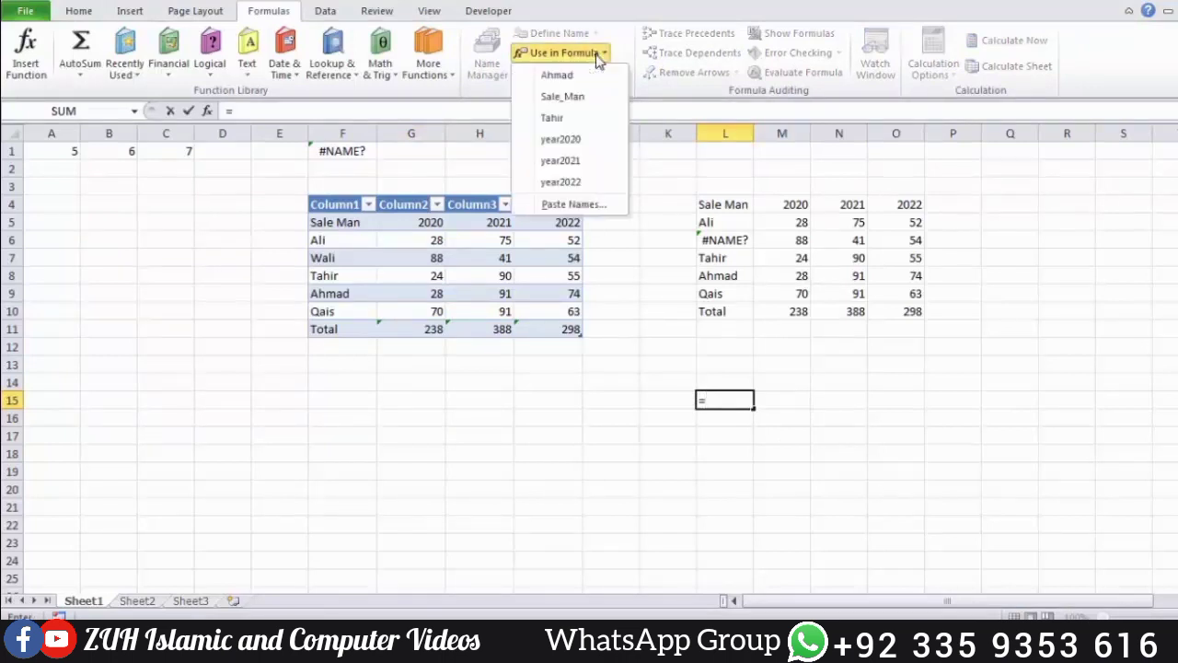
left_click(592, 117)
left_click(563, 52)
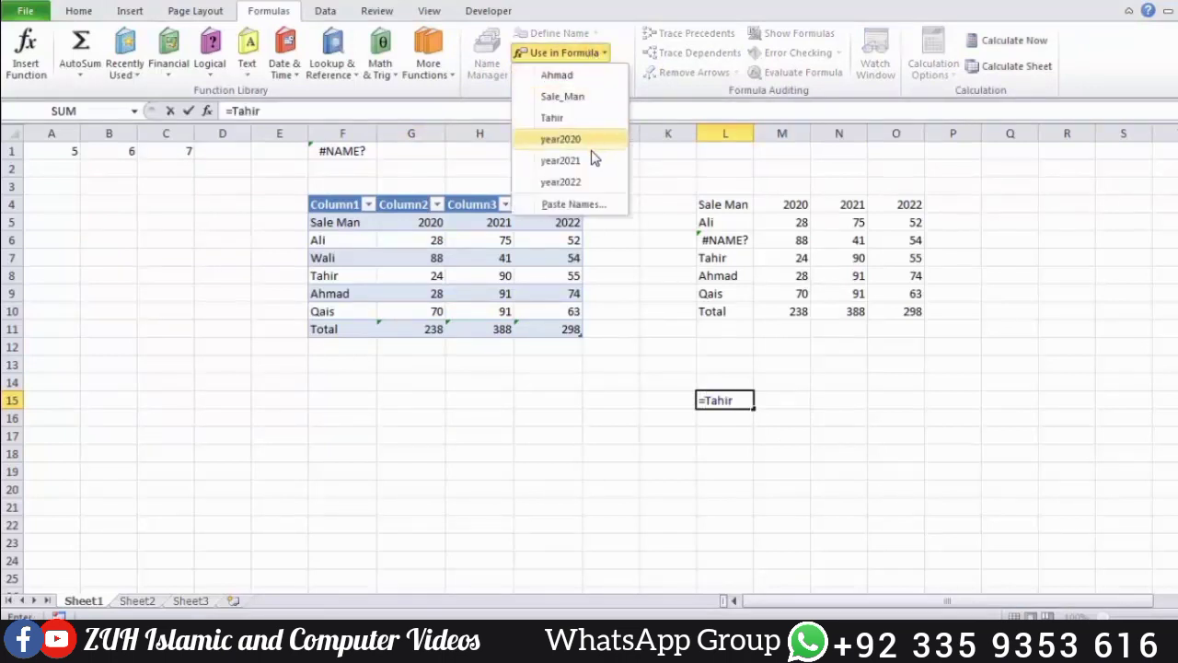
left_click(562, 77)
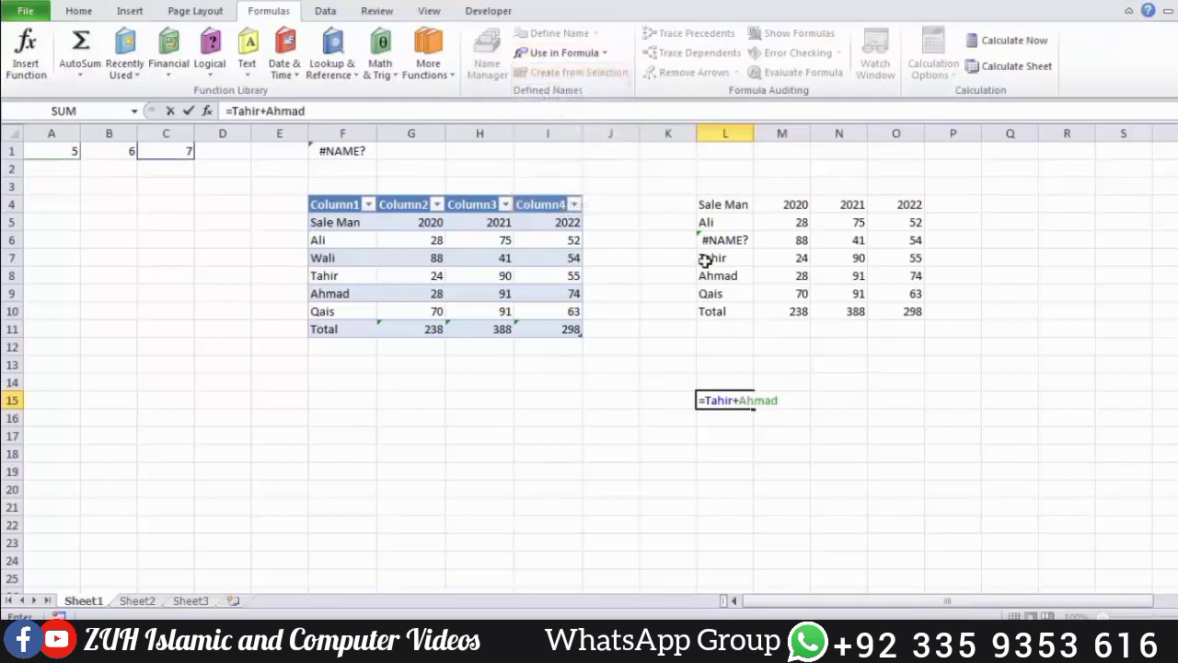
key("Return")
left_click(737, 399)
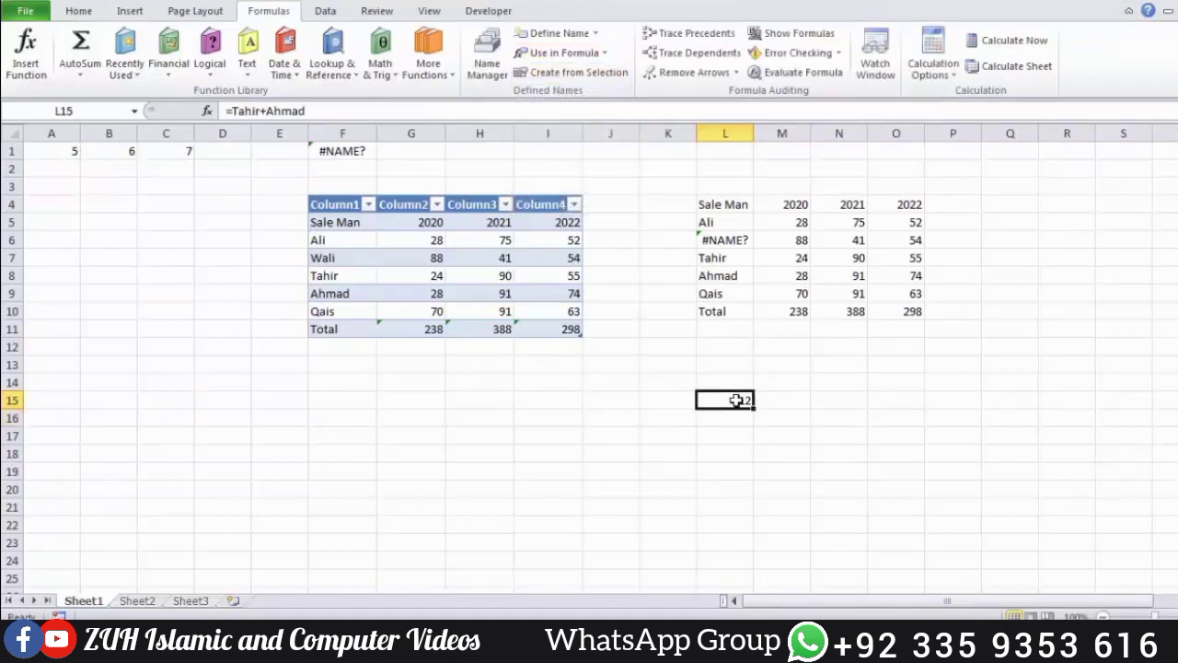
Under Stock on Sheet2, add Item and price headings and list Bean 250, Rice 320, Dew 50, Biscuit 20, Salt 10, Juice 25, Banana 200, Mango 230.
left_click(136, 601)
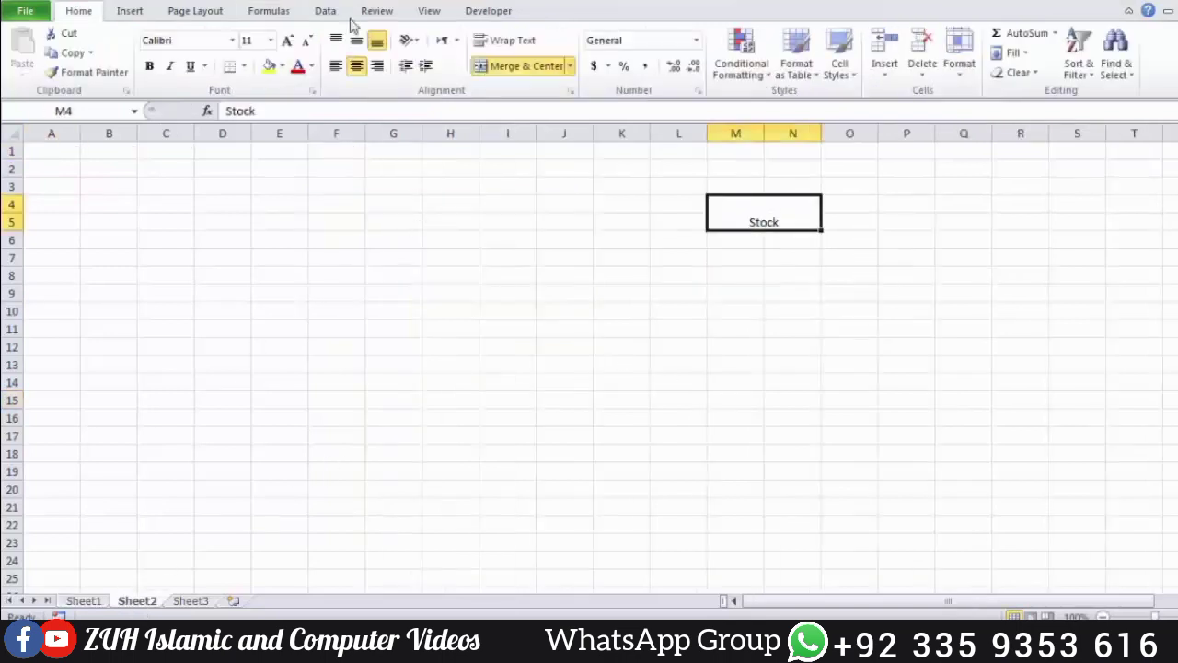
type("Item\tprice Bean ")
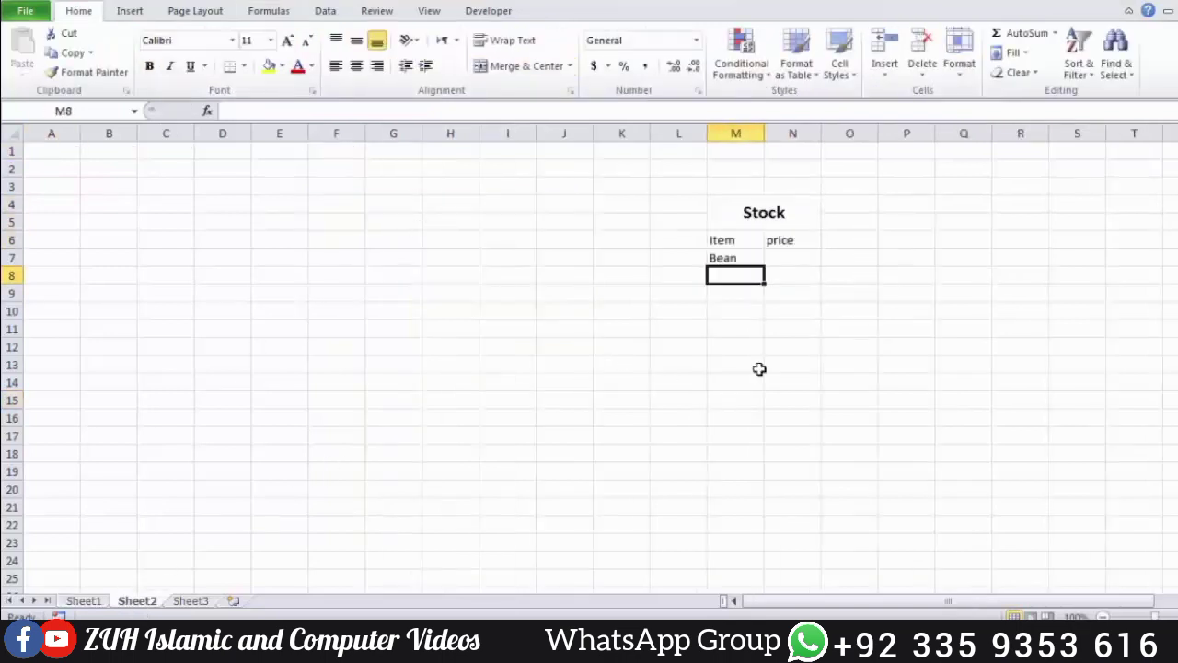
type("Rice Dew Biscuit Salt Juice Banana Mango")
left_click(781, 258)
type("250 320 50 20 10 25 200 230")
Add the headings Item, Qty, Price and Total in E6:H6 and apply all borders to E6:H22.
left_click(280, 240)
type("Item\tQty\tPrice\tTotal")
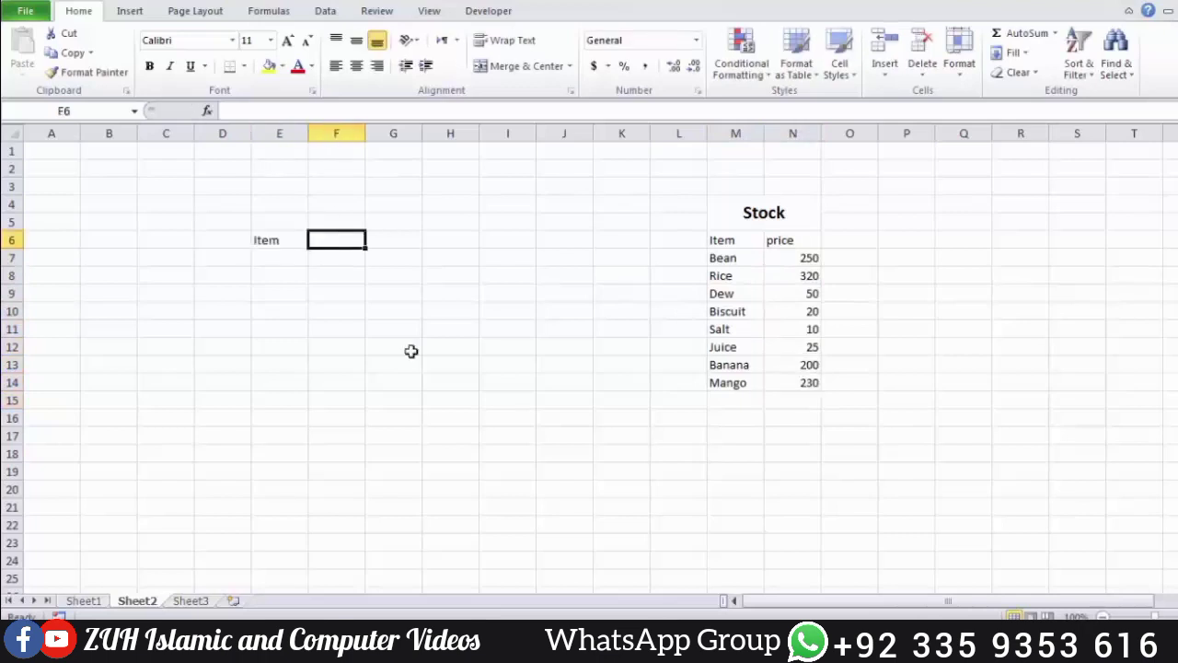
left_click_drag(280, 240, 450, 525)
left_click(244, 66)
left_click(272, 208)
Enter a formula in H7 multiplying Price by Qty and fill it down to H22.
type("=")
key("Left")
type("*")
key("Left")
key("Left")
key("Return")
left_click(451, 258)
left_click_drag(479, 266, 475, 526)
Apply all borders to the Stock table in M4:N14.
left_click_drag(764, 213, 786, 383)
left_click(230, 66)
Define the workbook-scoped names Bean for cell N7 and Rice for cell N8.
left_click(791, 259)
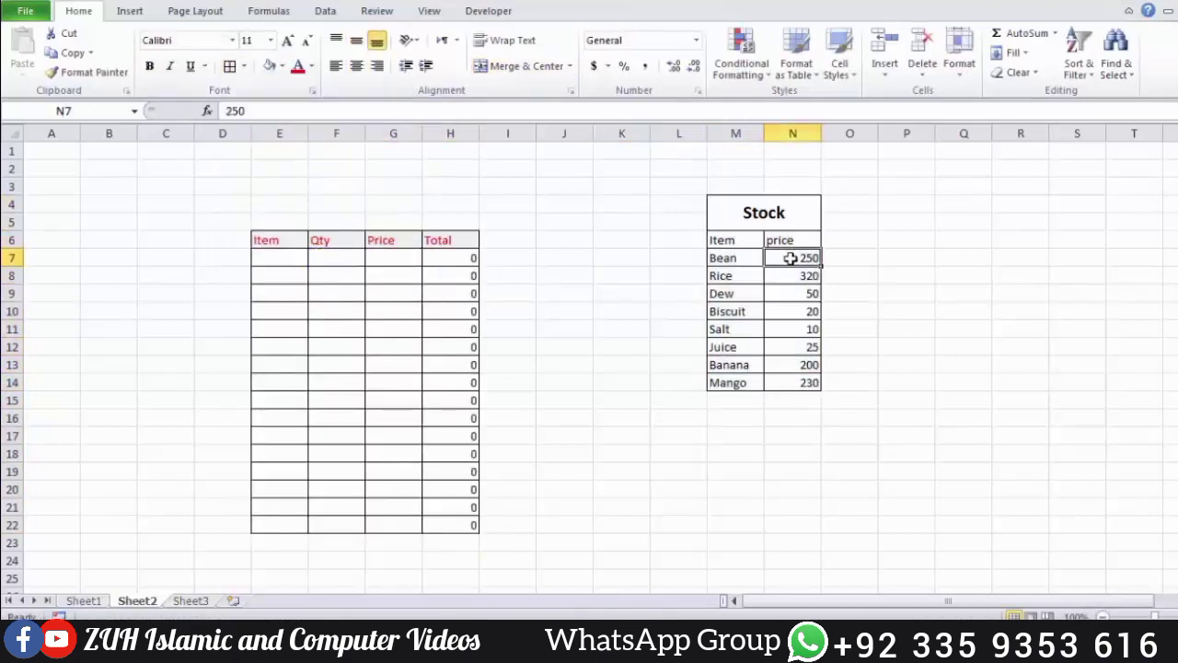
left_click(277, 12)
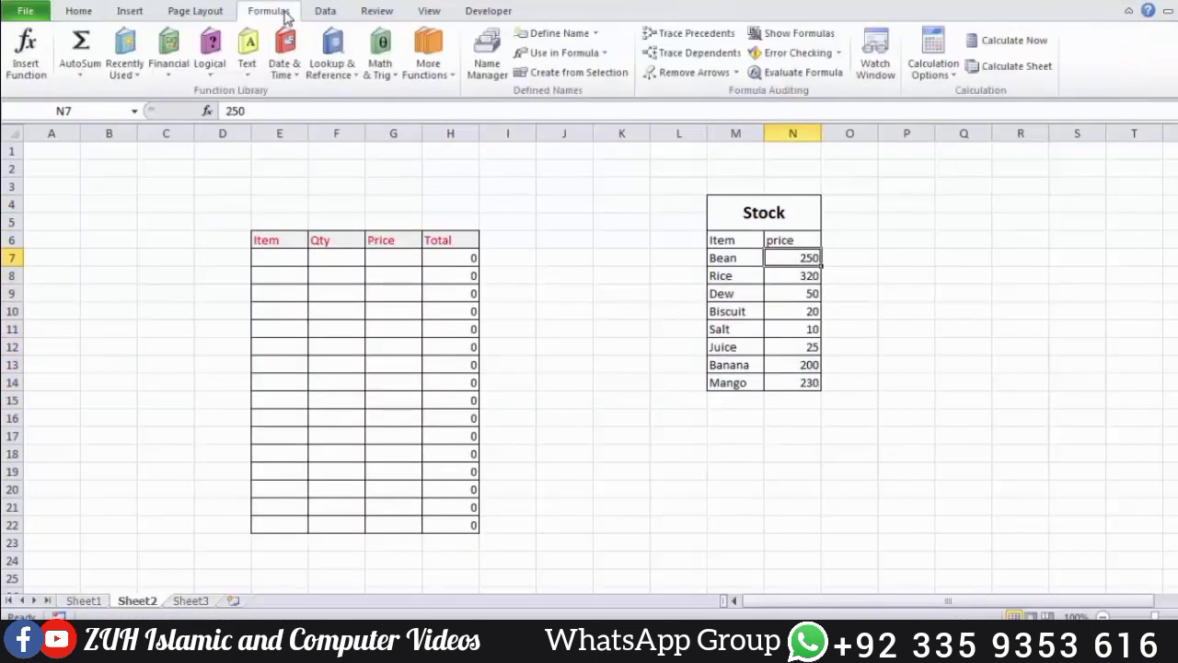
left_click(562, 33)
left_click_drag(335, 218, 556, 180)
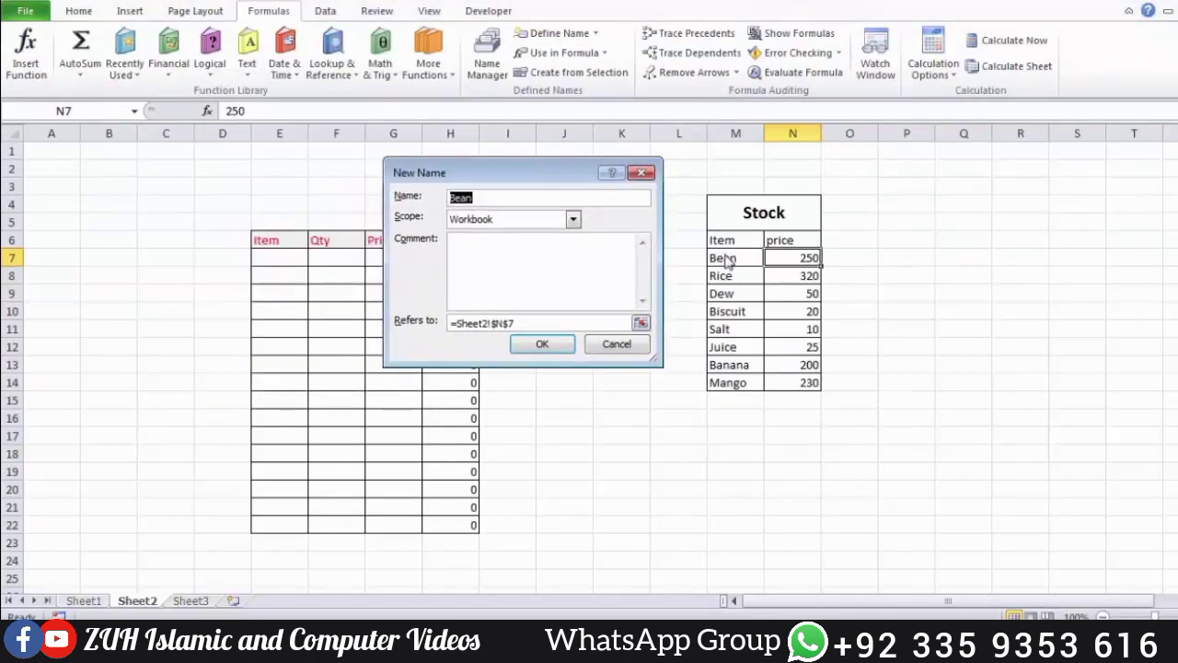
left_click(549, 344)
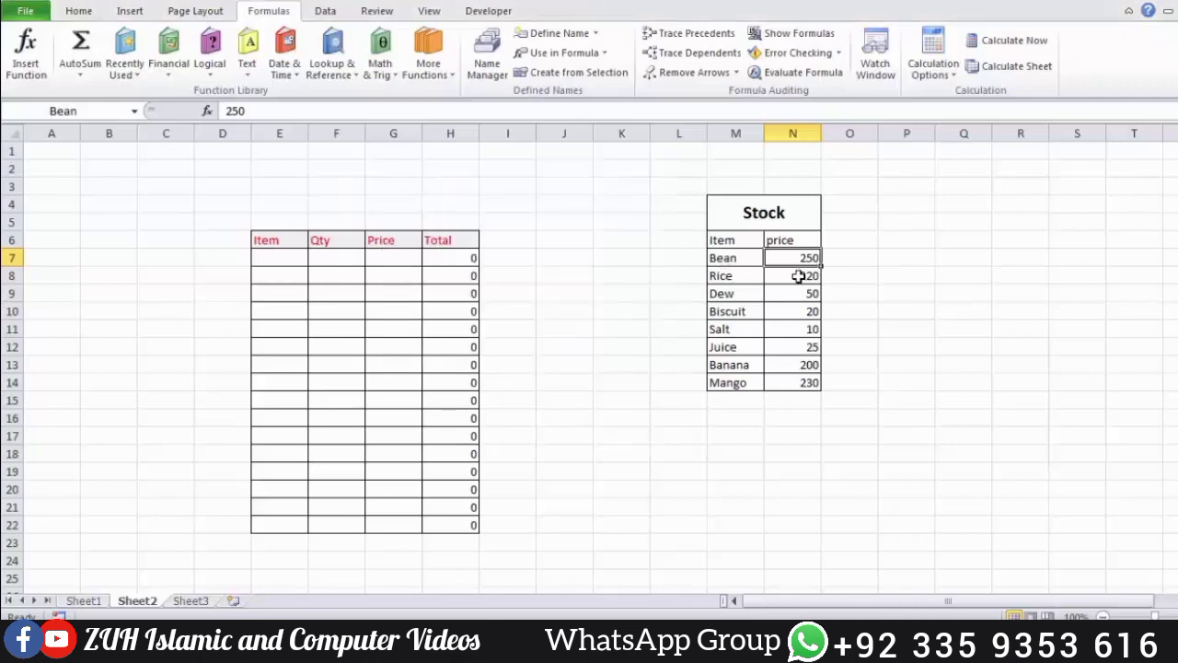
left_click(798, 276)
left_click(545, 33)
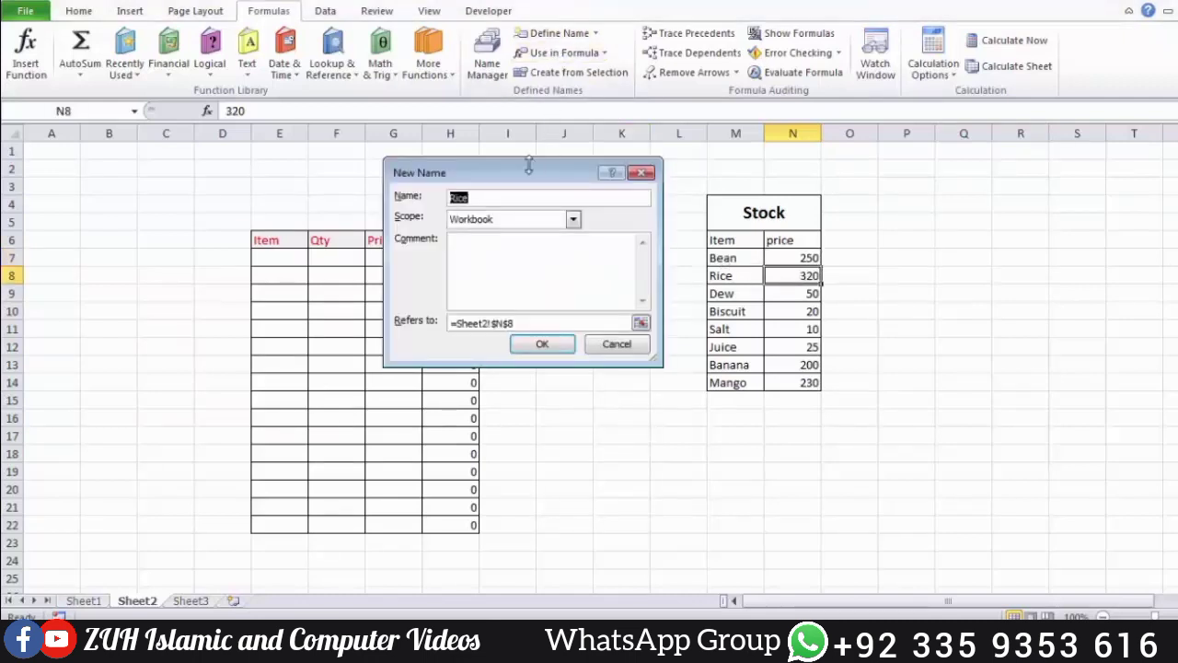
left_click(543, 343)
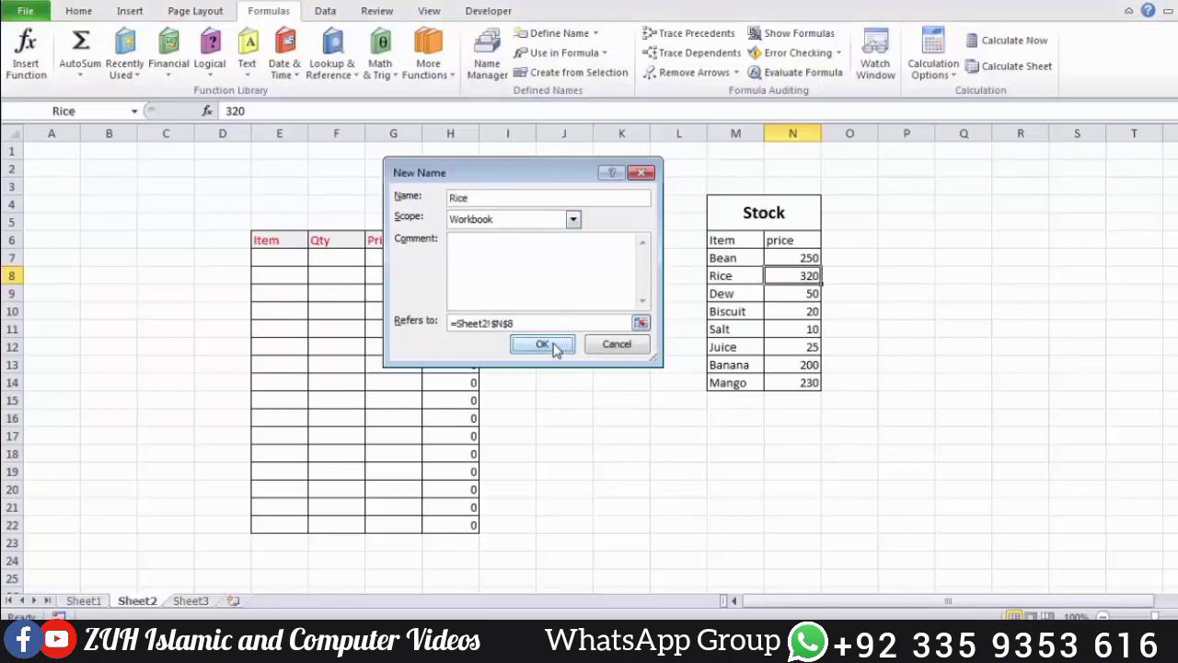
Create names for the prices of Dew through Mango from the left column of the selection M9:N14.
left_click(807, 291)
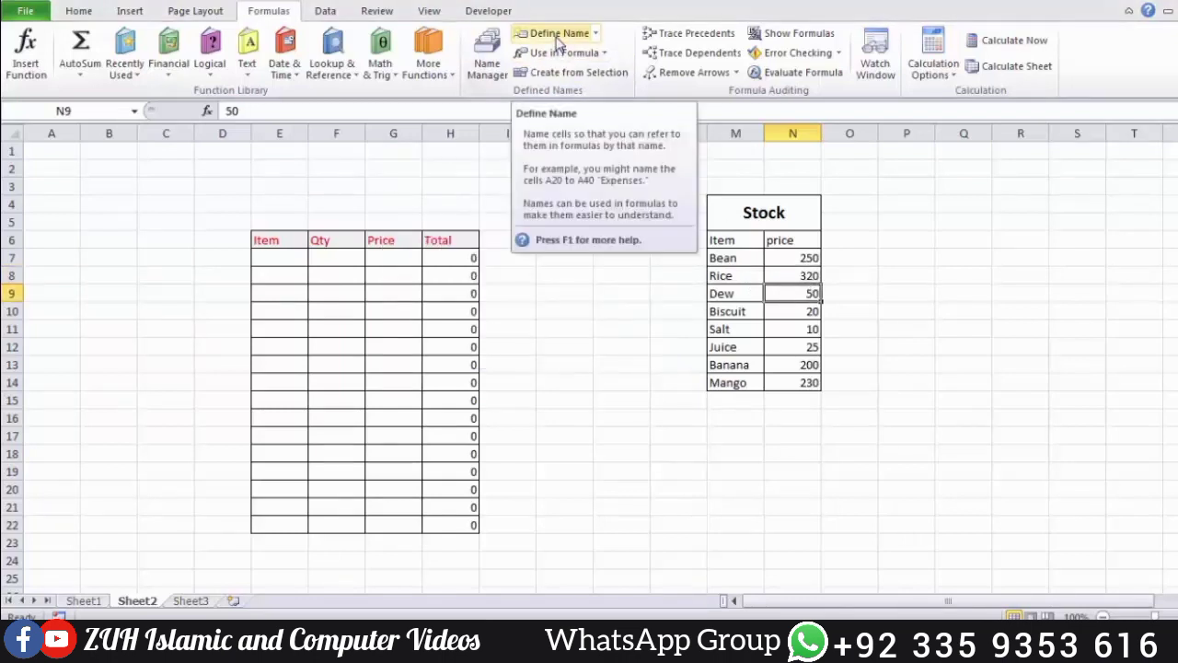
left_click_drag(750, 295, 801, 385)
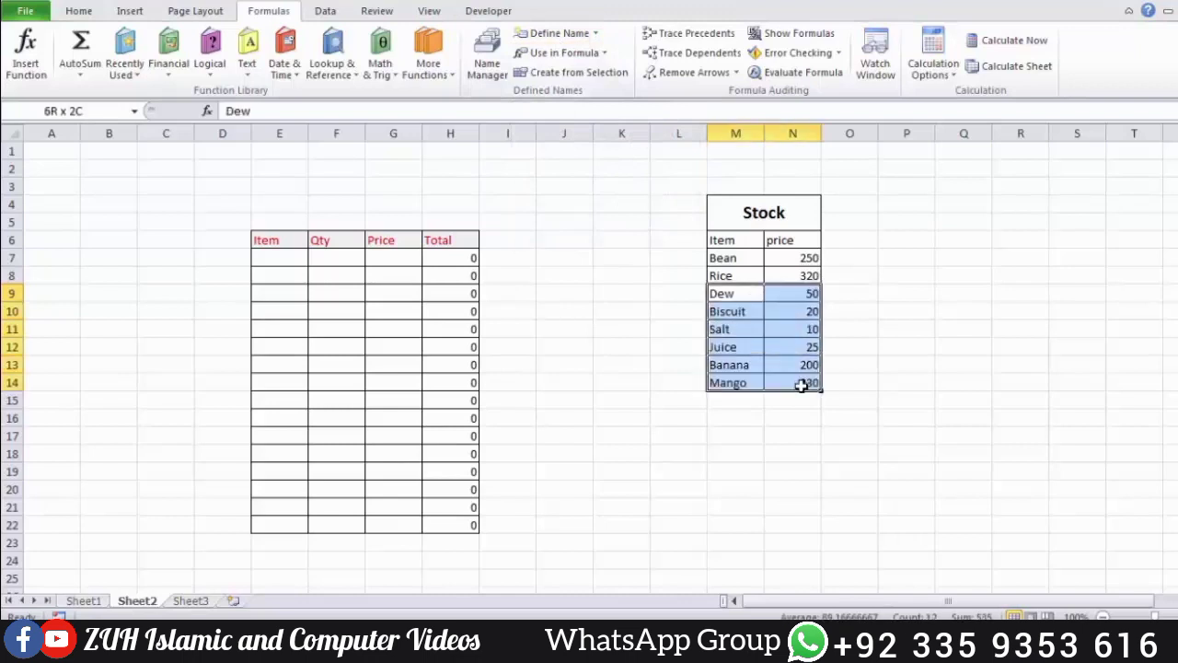
left_click(578, 74)
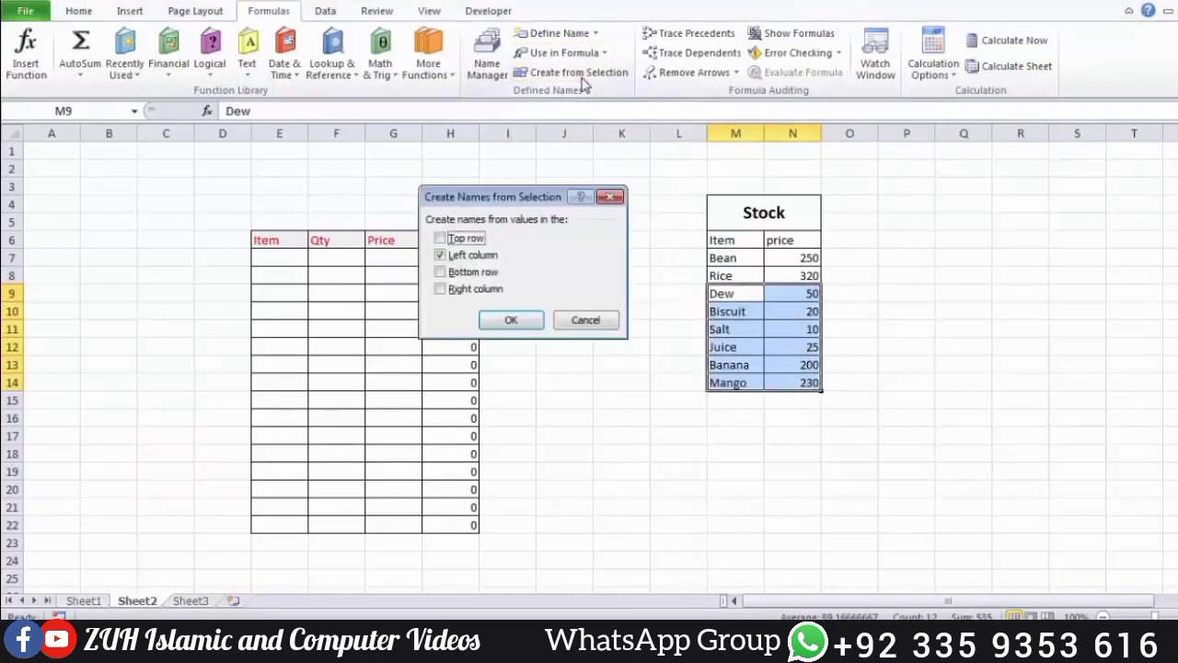
left_click(511, 321)
left_click_drag(785, 257, 790, 381)
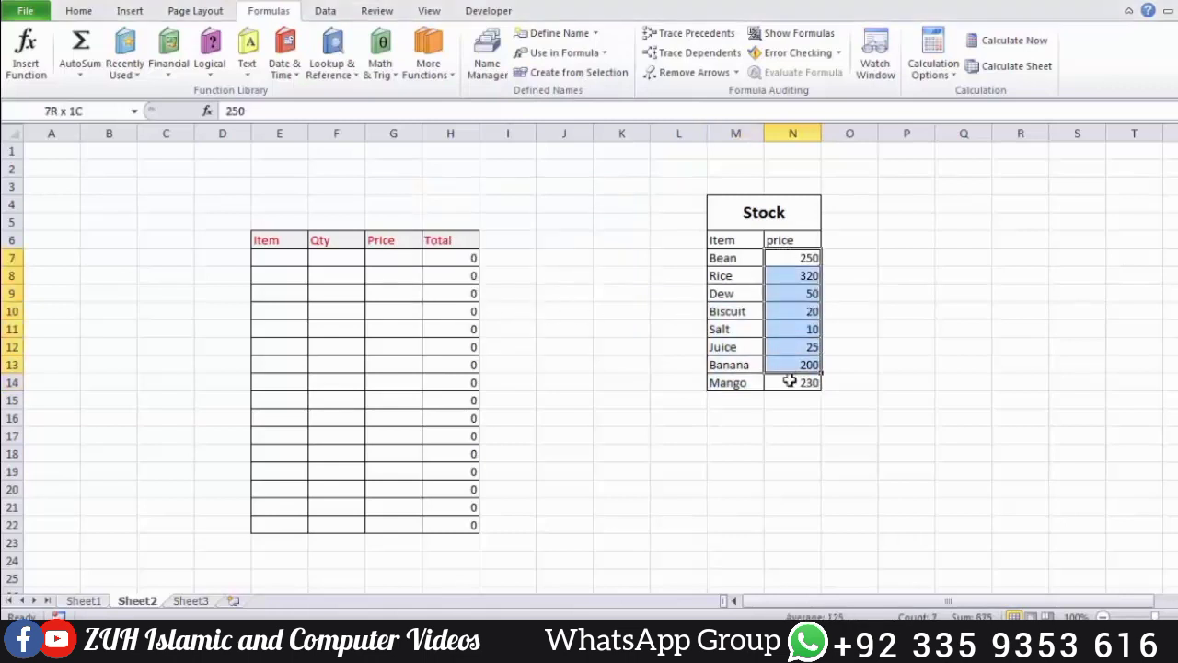
Fill row 7 of the bill with item Bean, quantity 4 and the price formula =Bean.
left_click(283, 262)
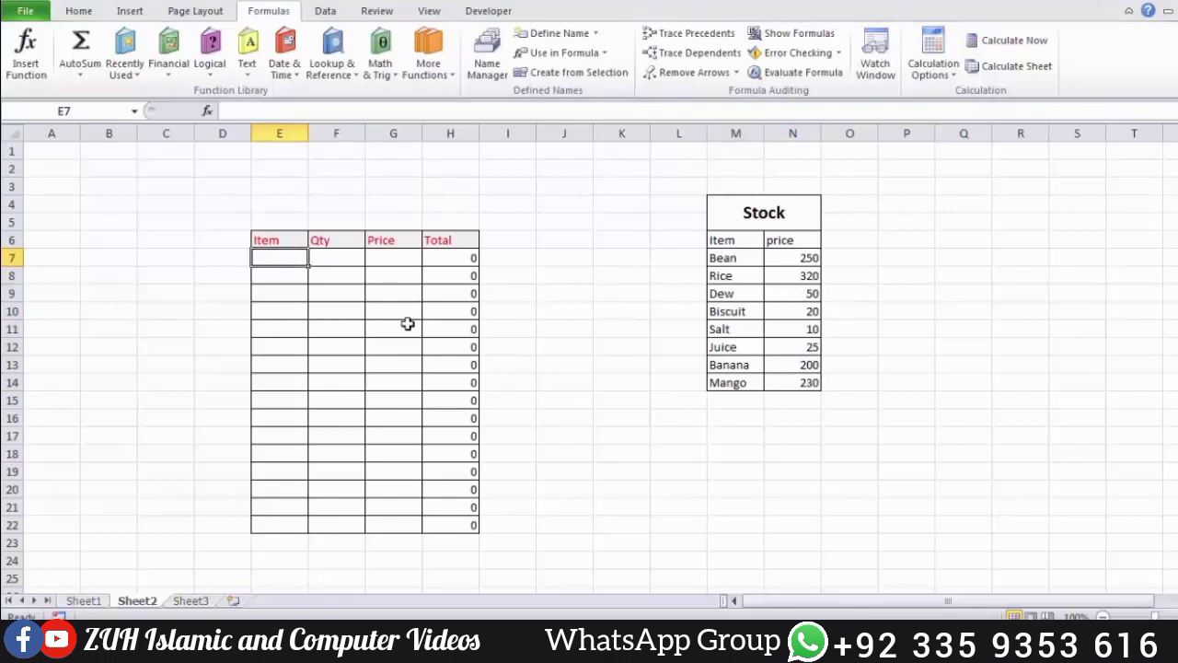
type("Bean")
key("Tab")
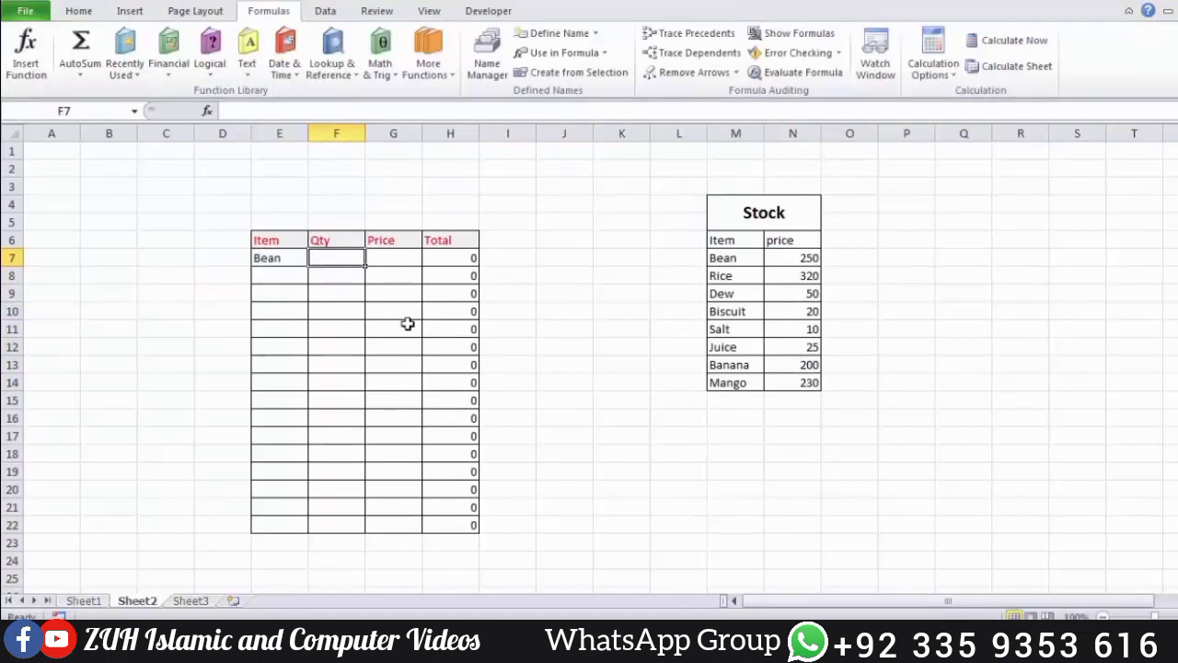
type("4")
key("Tab")
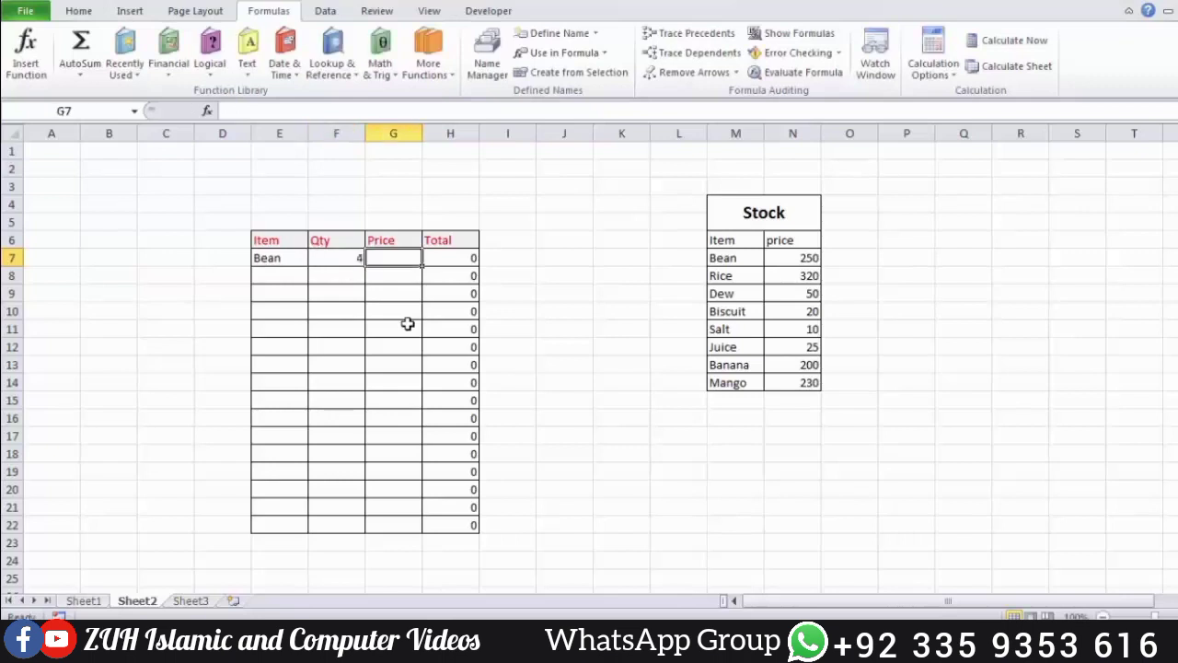
type("=be")
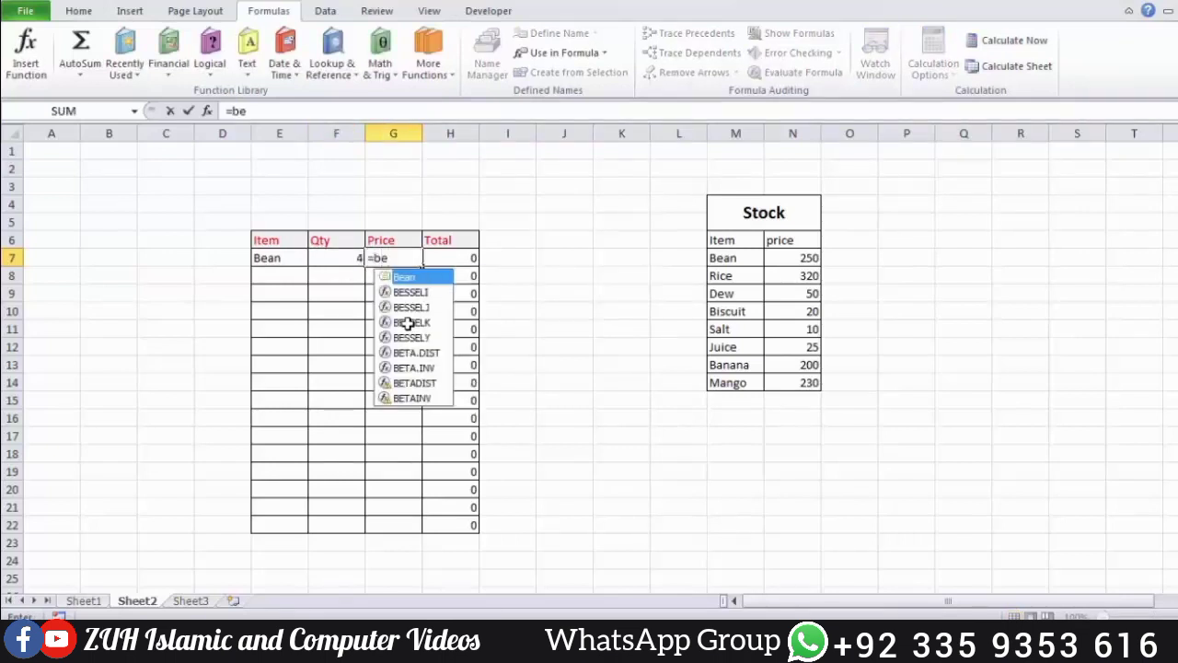
key("Tab")
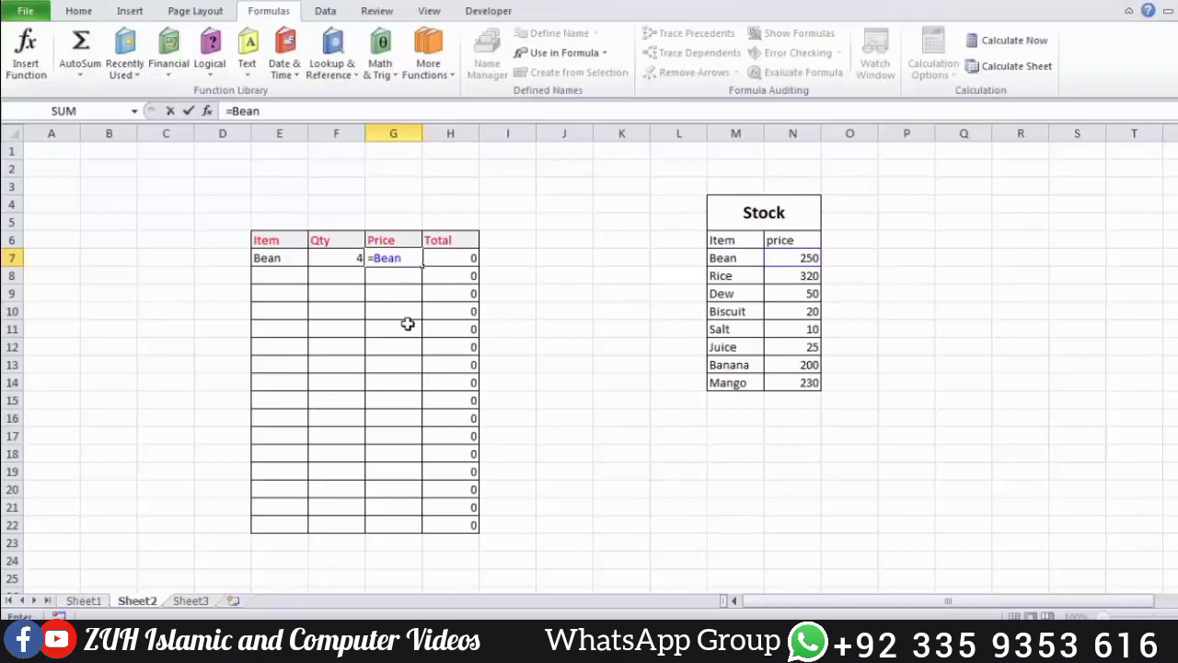
key("Return")
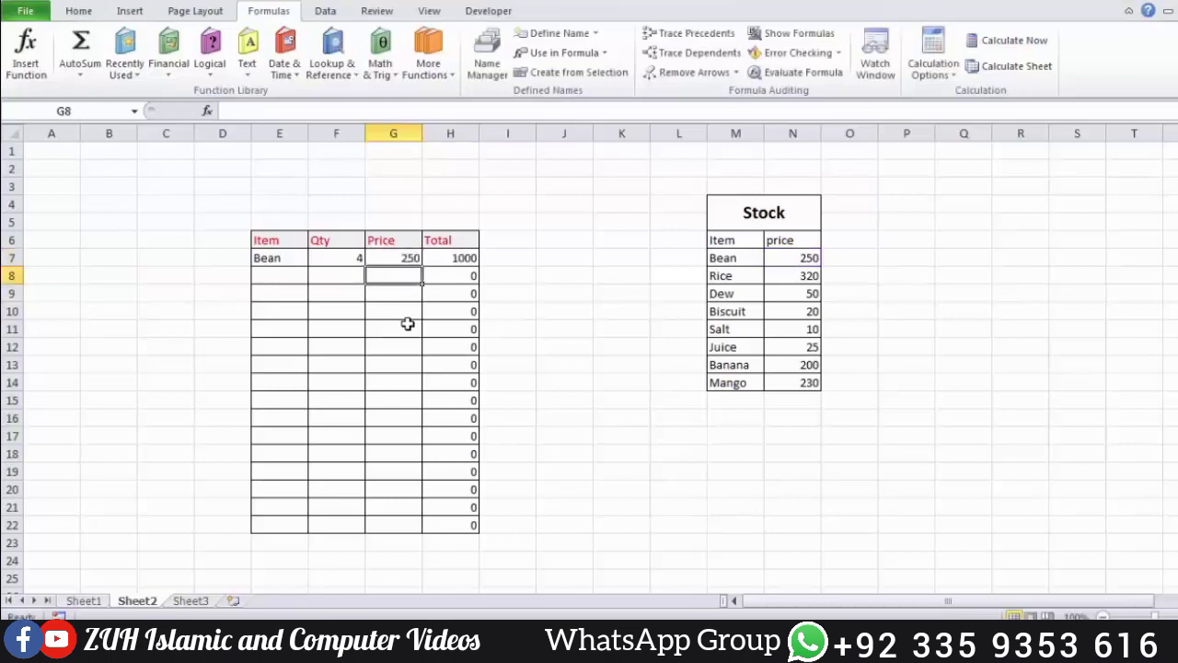
left_click(444, 261)
left_click(302, 277)
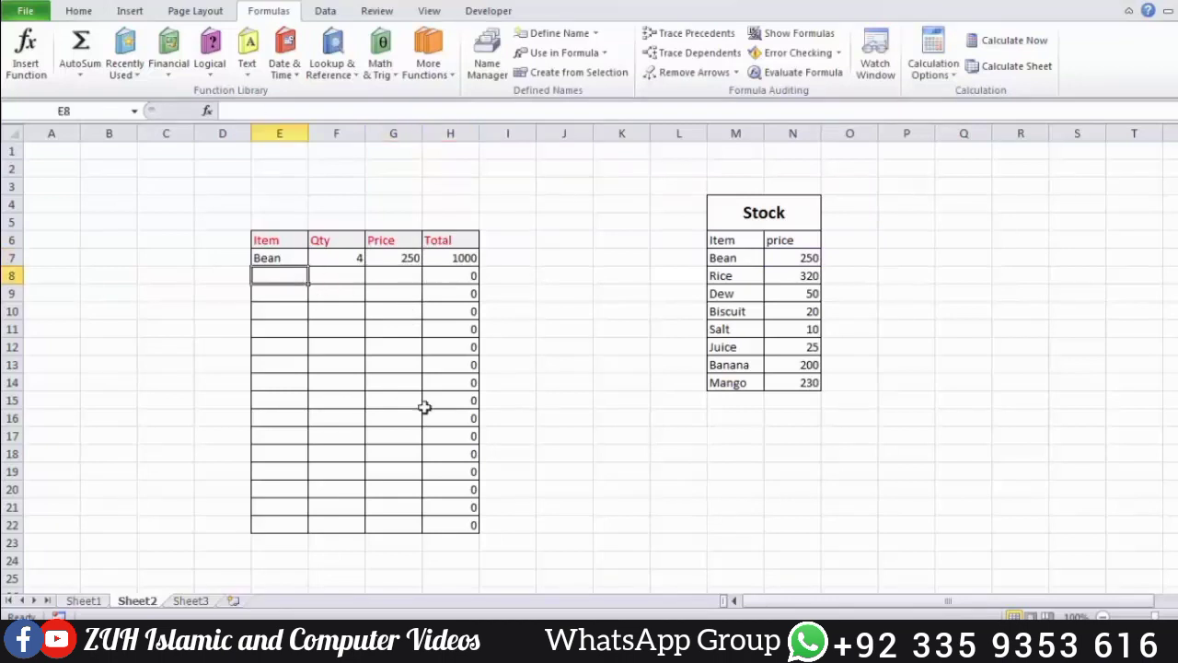
Fill row 8 of the bill with item Salt, quantity 10 and the price formula =Salt.
type("Sale")
key("BackSpace")
type("t")
key("Tab")
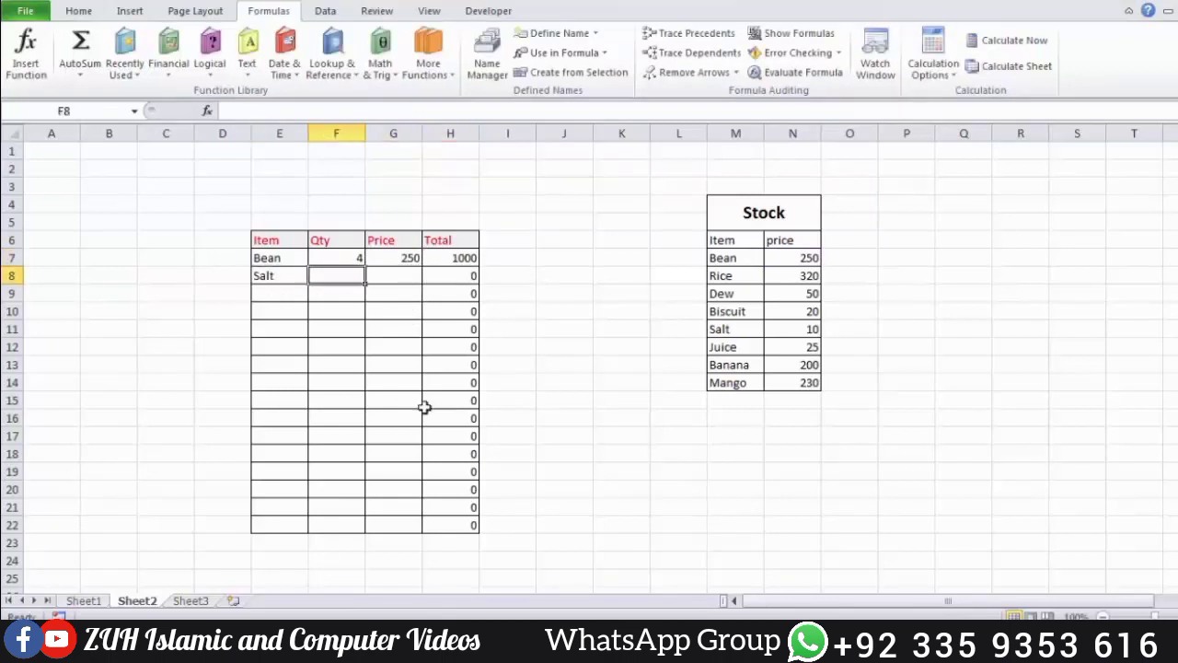
type("10")
key("Tab")
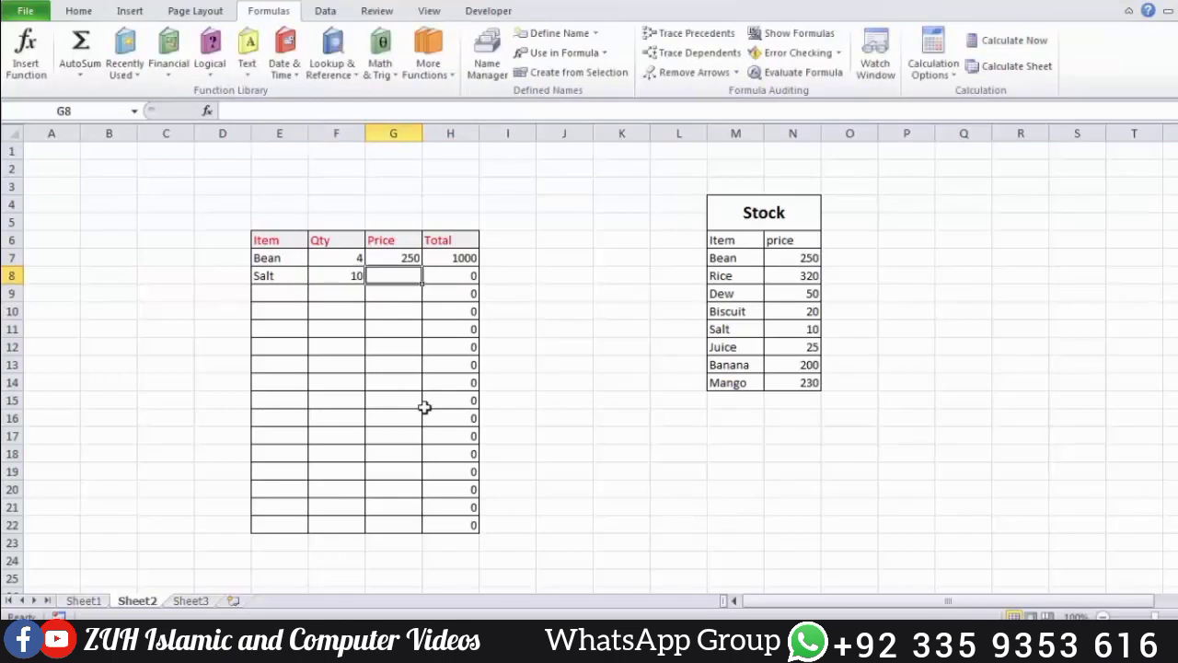
type("=Salt")
key("Return")
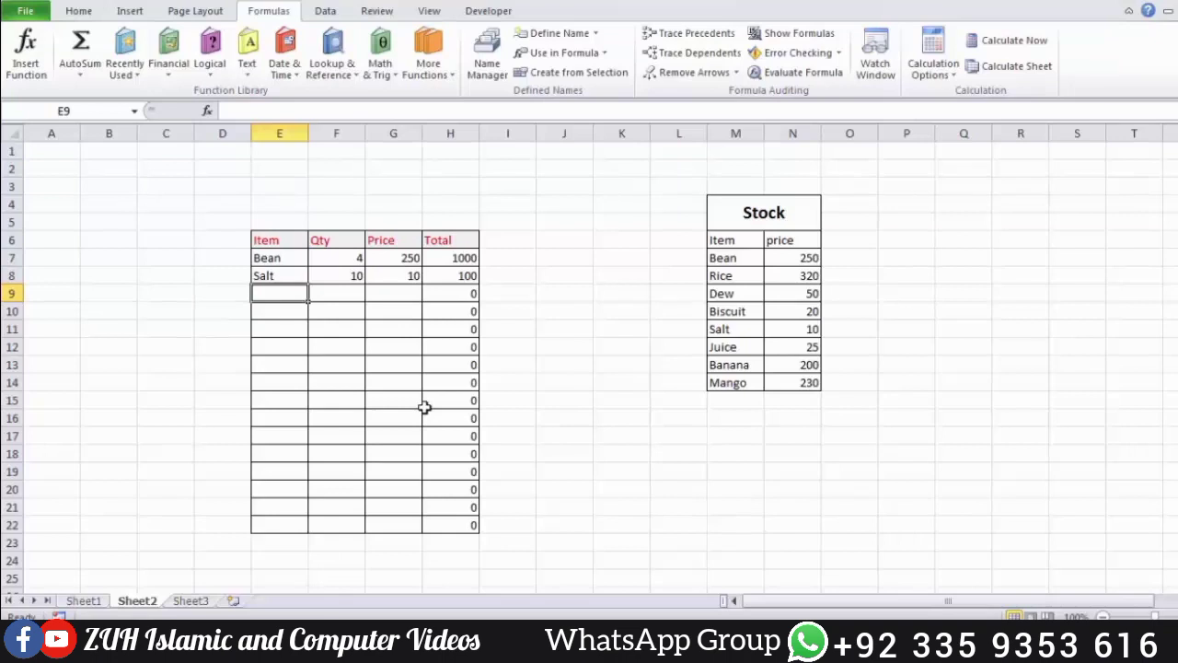
Define two additional workbook-scoped names, Cola and CocaCola, for the Dew price in cell N9.
left_click(552, 396)
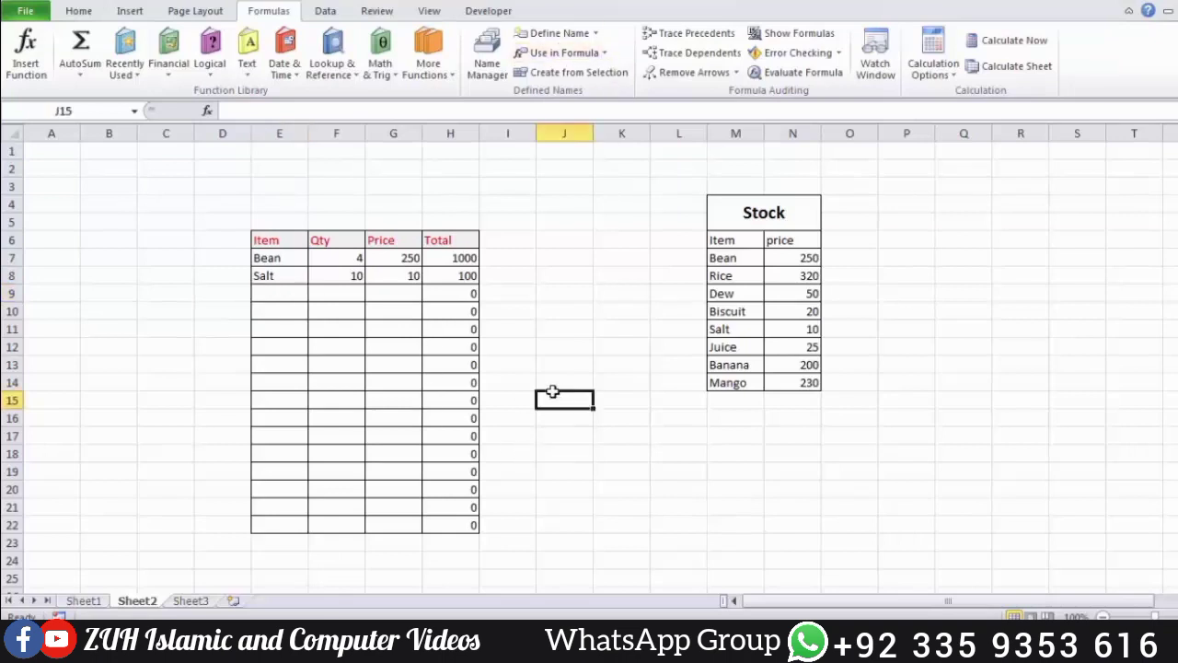
left_click(753, 293)
left_click(796, 290)
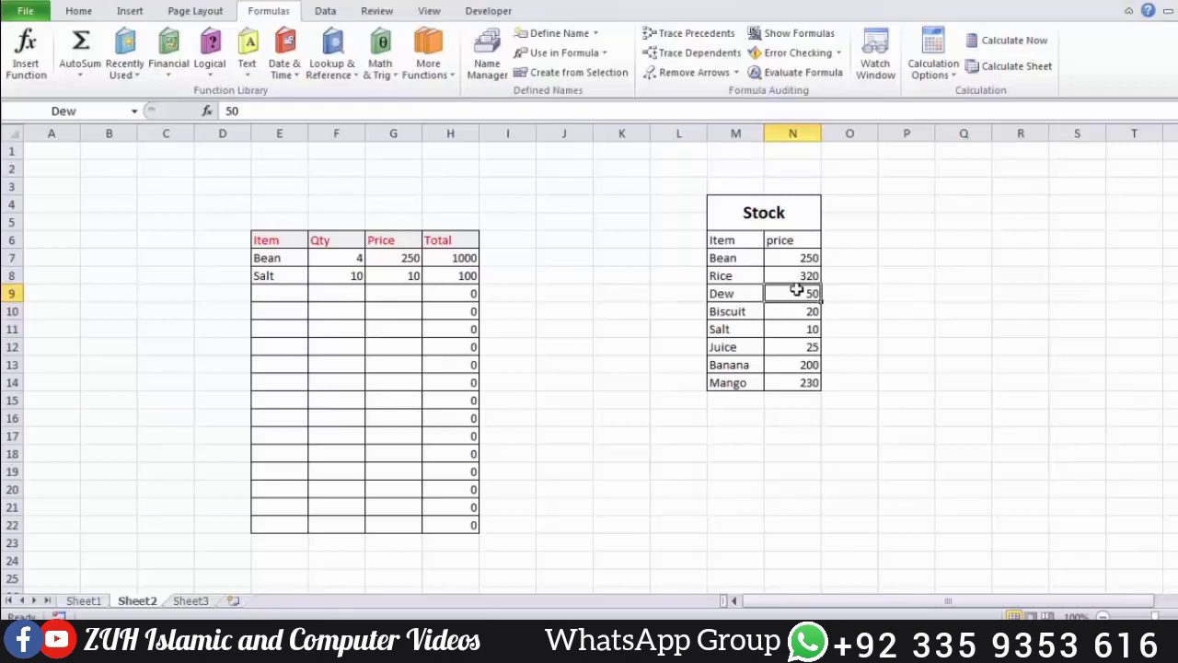
left_click(558, 33)
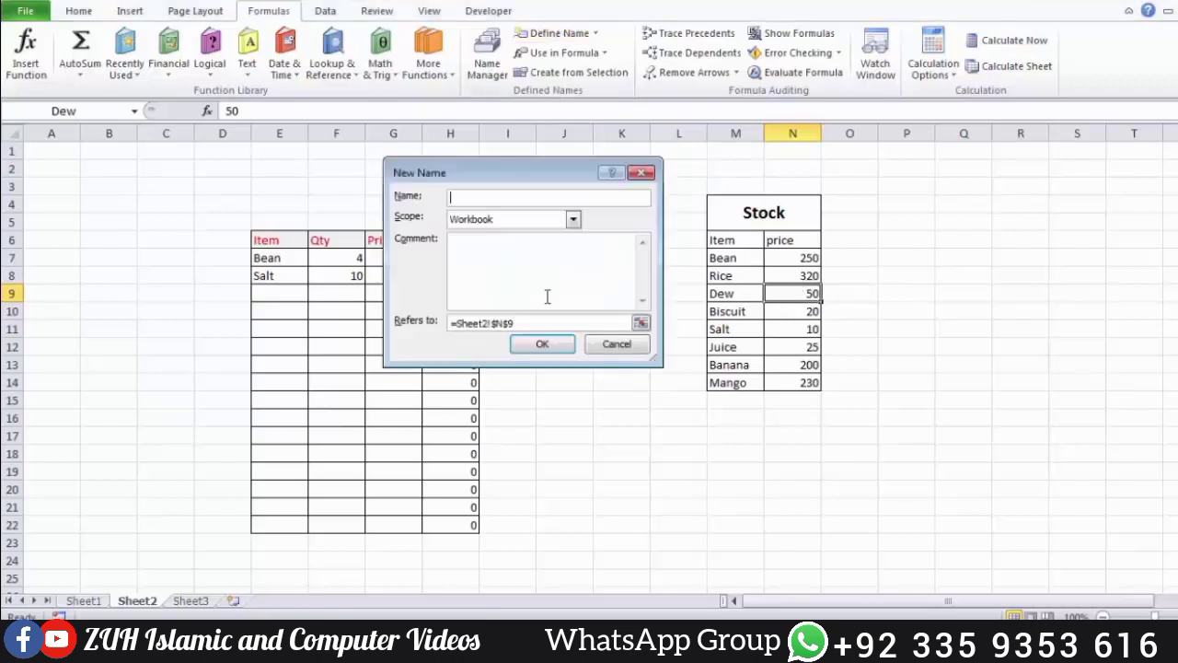
type("Cola")
key("Return")
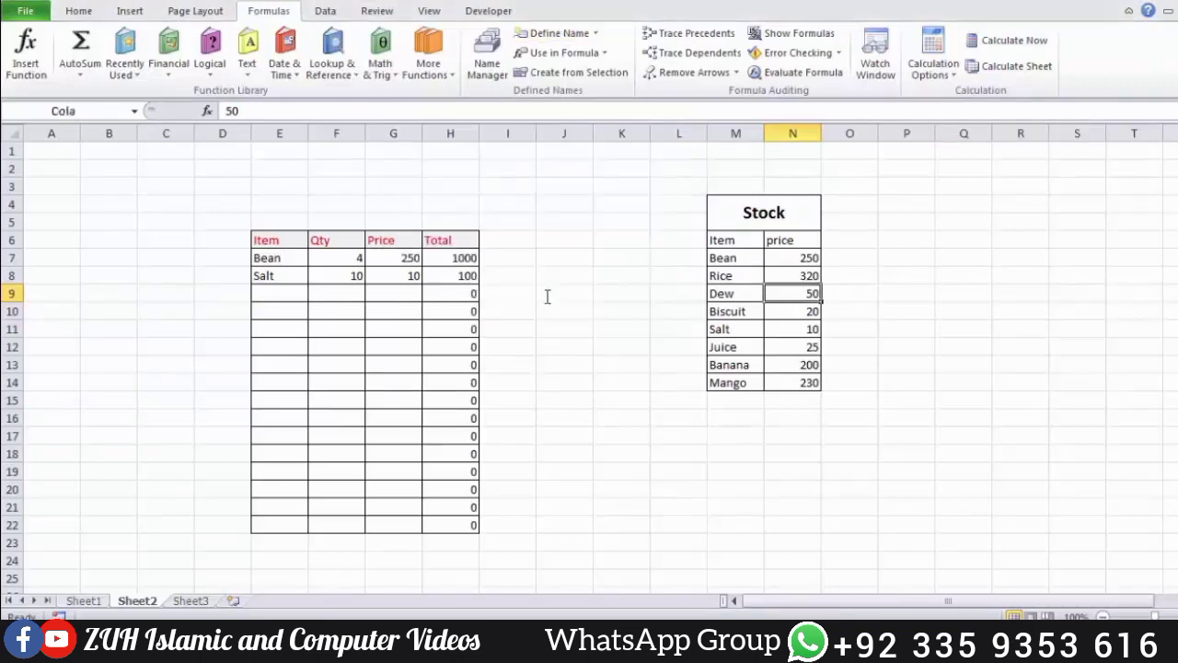
left_click(557, 35)
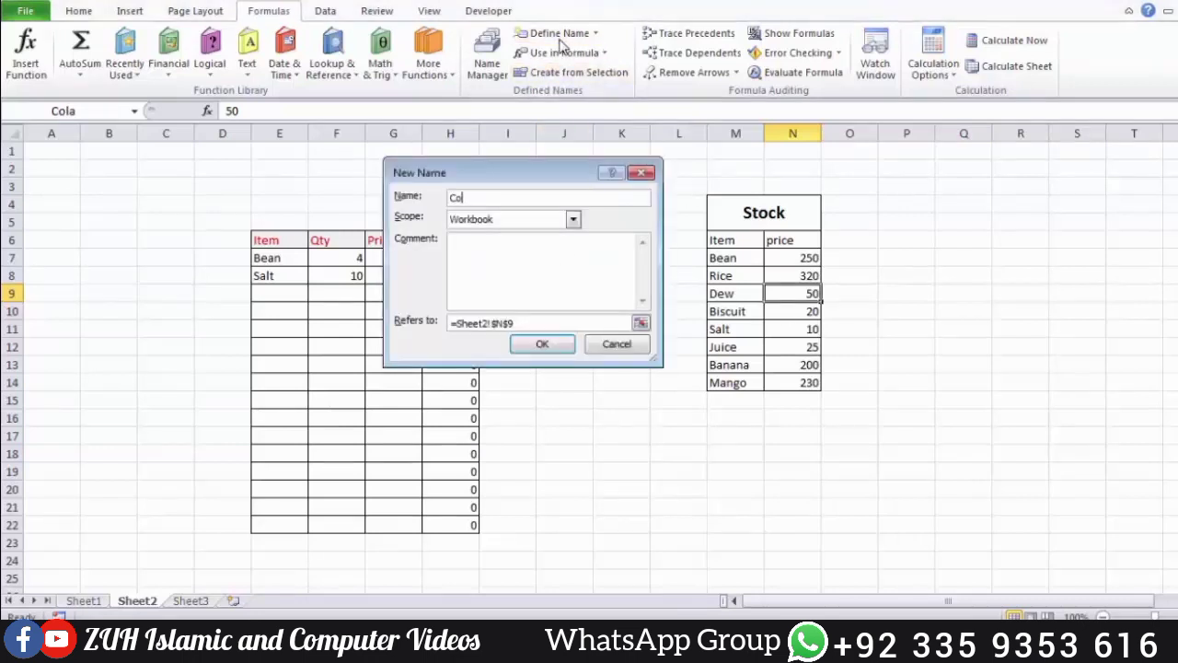
type("CocaCola")
key("Return")
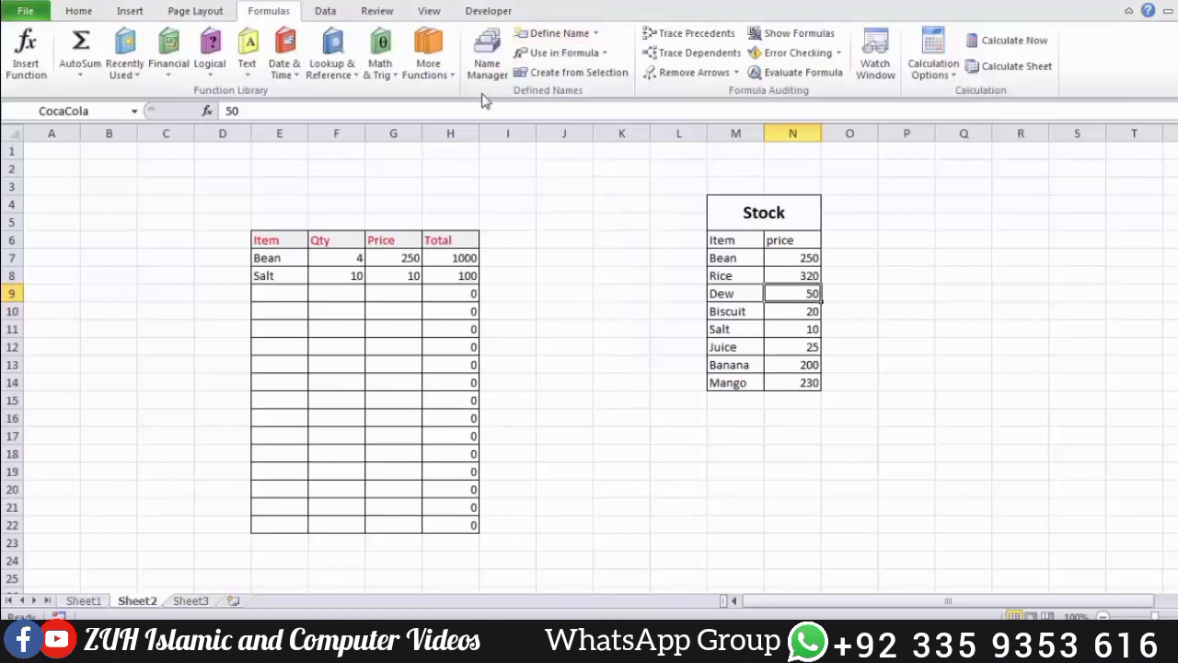
Fill row 9 of the bill with item Cola, quantity 3 and the price formula =Cola.
left_click(289, 291)
type("Cola")
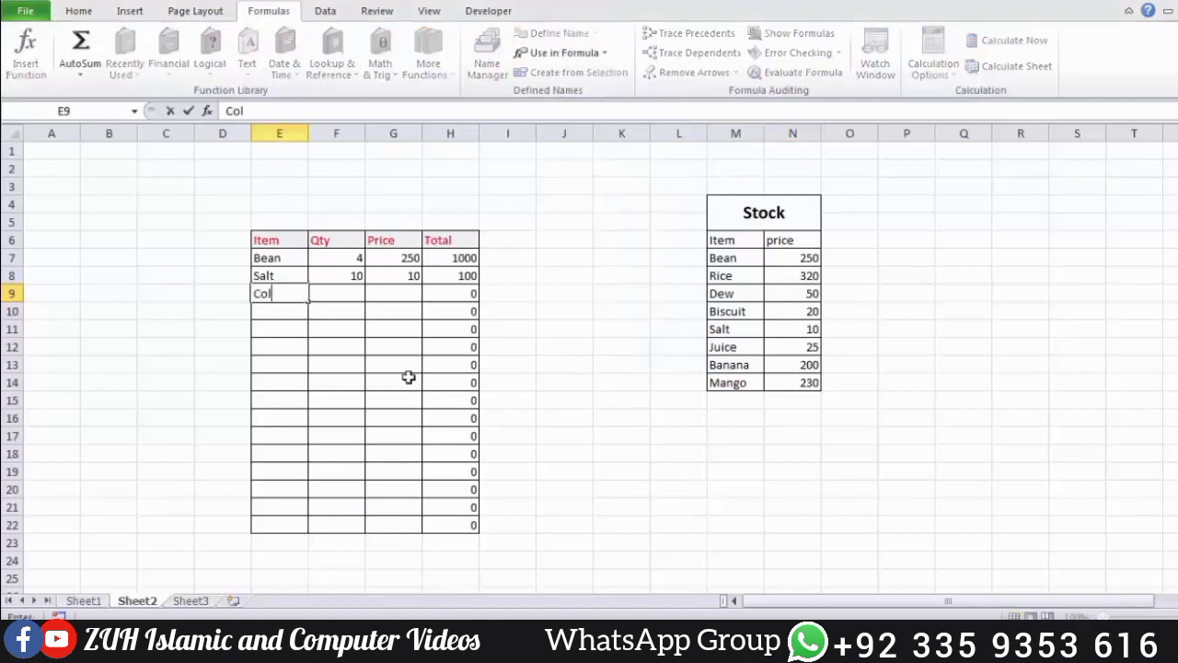
key("Tab")
type("3")
key("Tab")
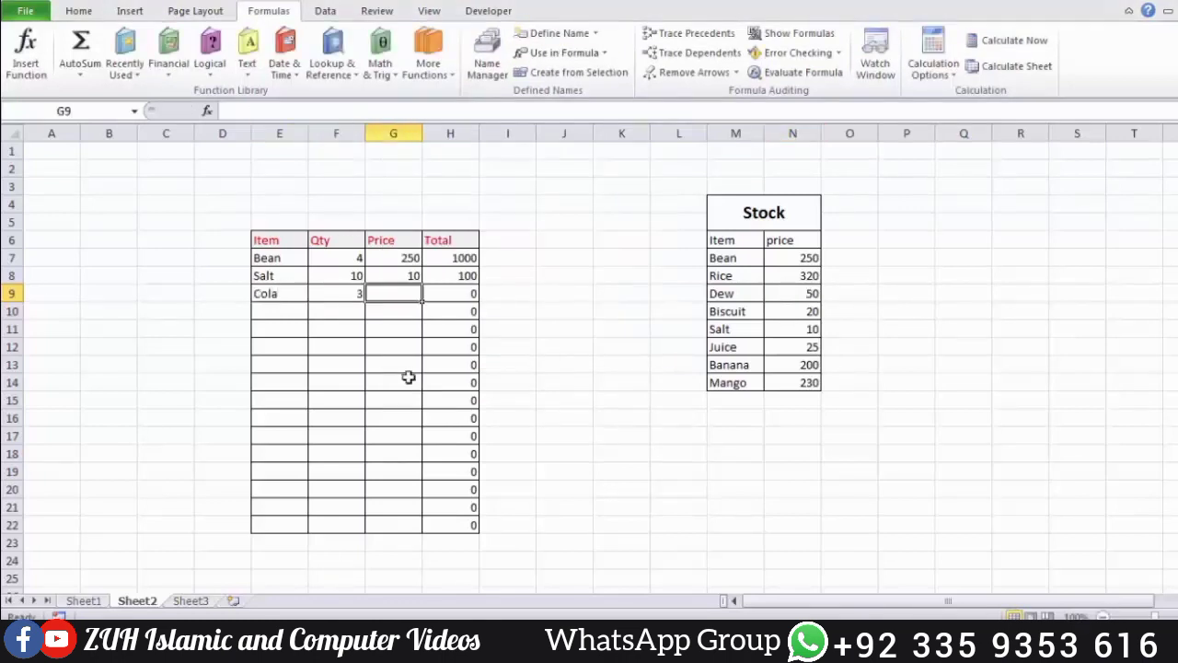
type("=Cola")
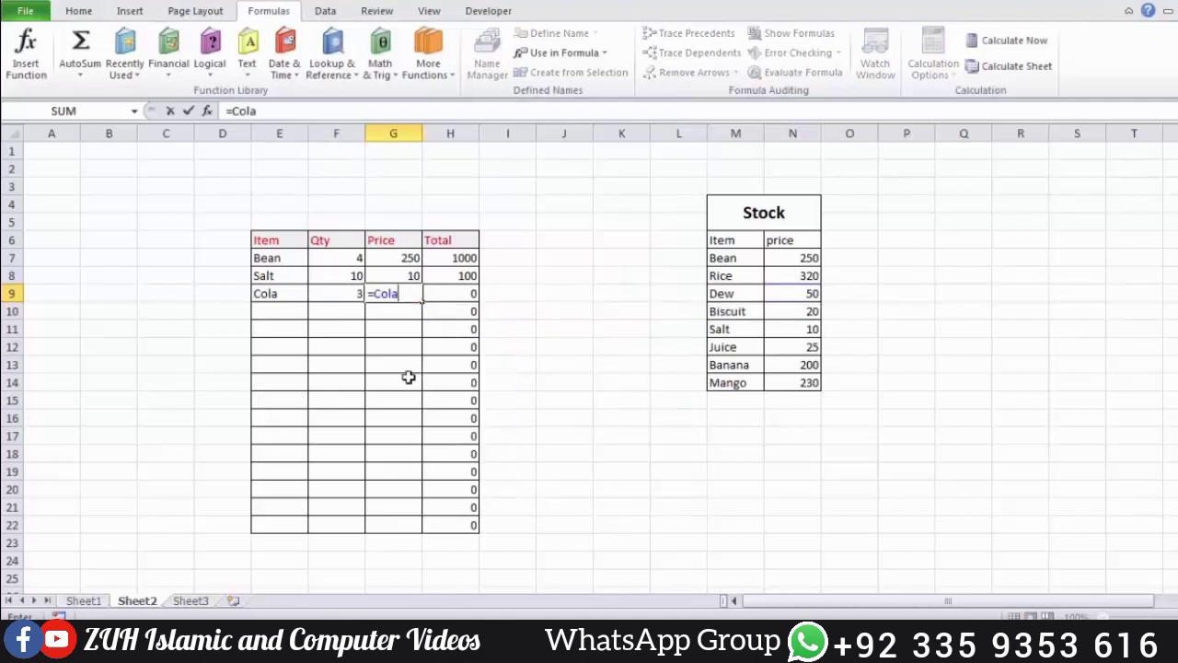
key("Return")
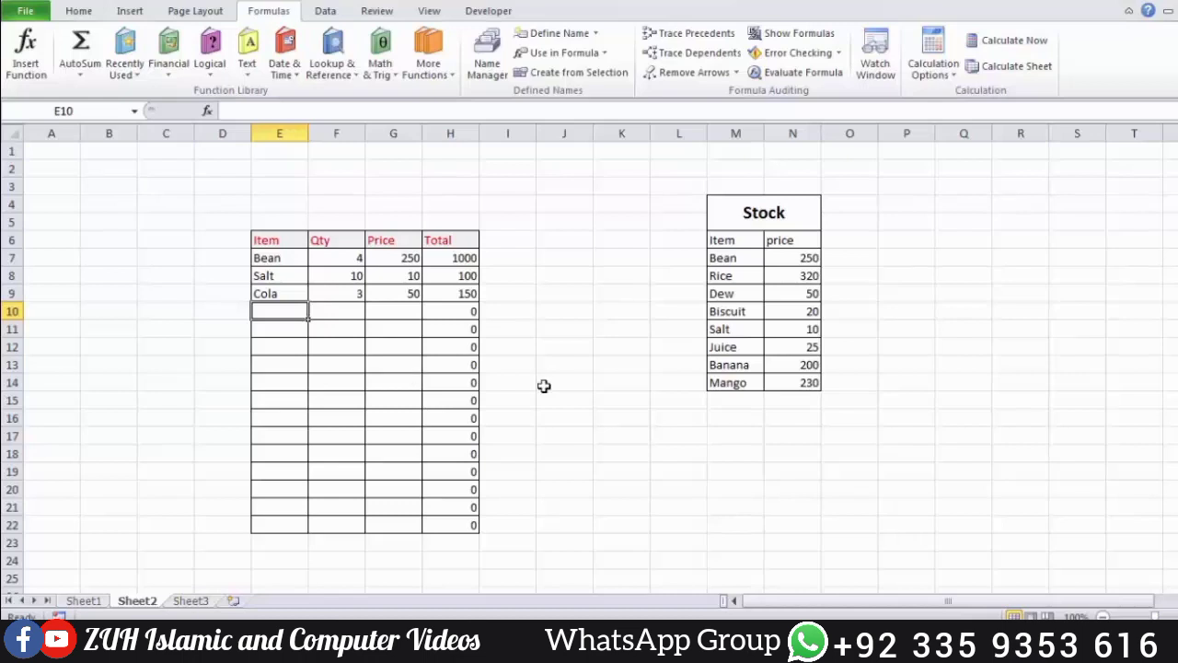
left_click(576, 402)
left_click(596, 34)
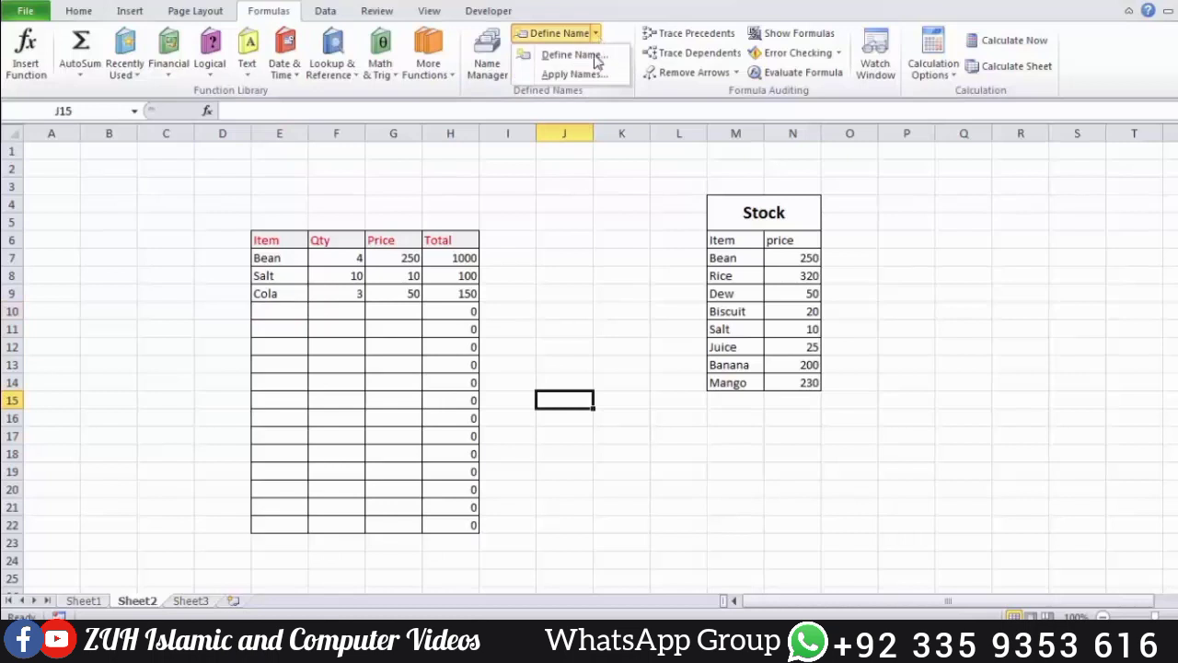
left_click(585, 74)
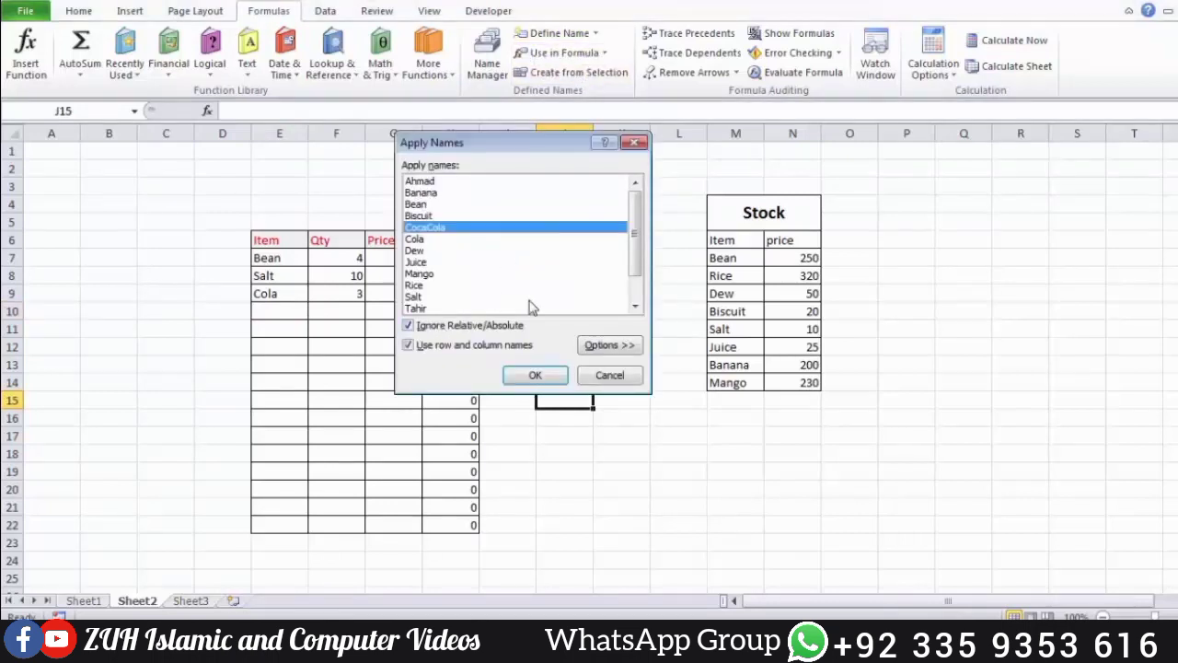
key("Escape")
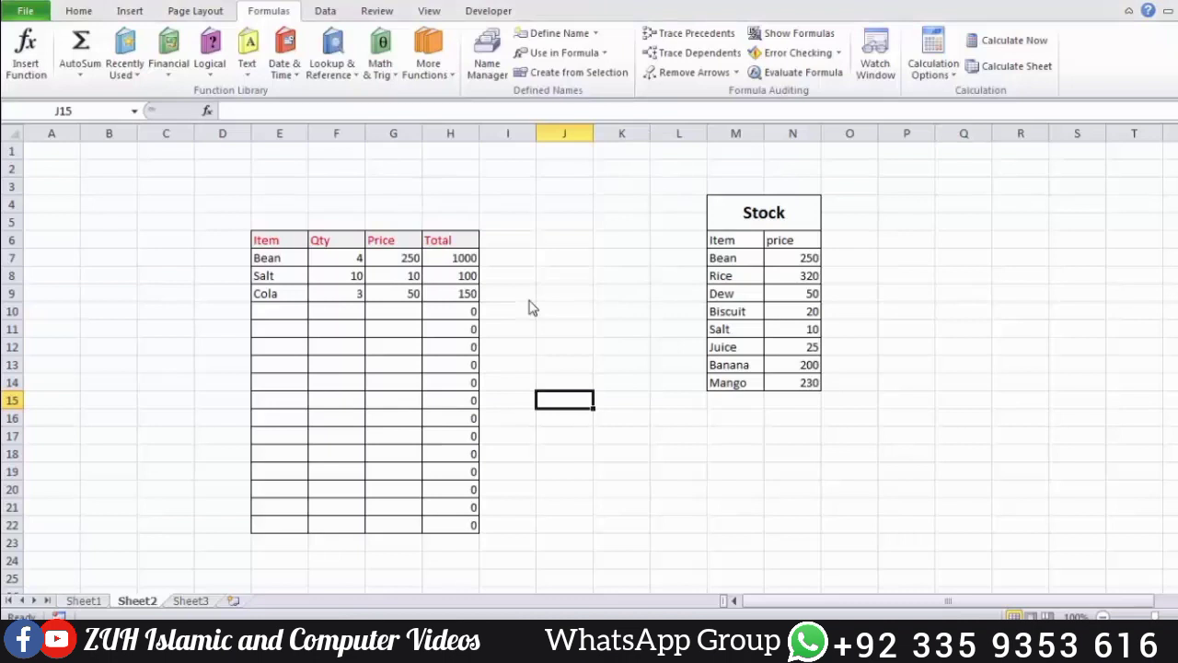
Enter the headers Name, Program, Fee, Adv, Dic and Total across L17:Q17.
left_click(671, 440)
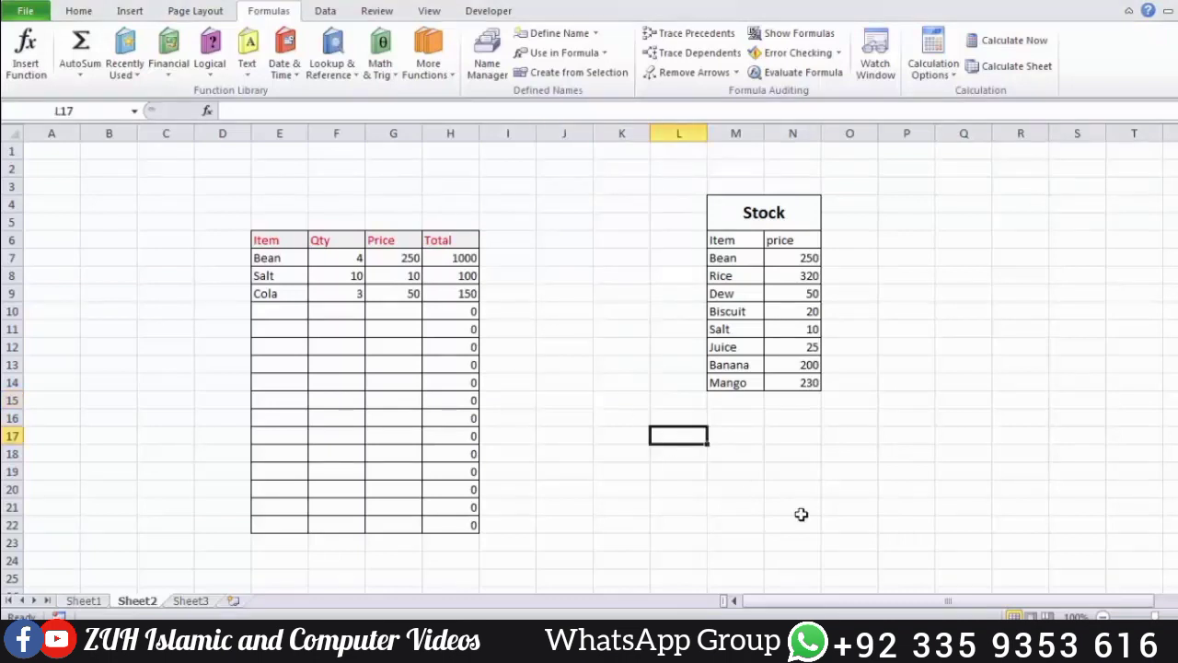
type("Name\tProgram\tFee\tAdv\tDic\tTotal")
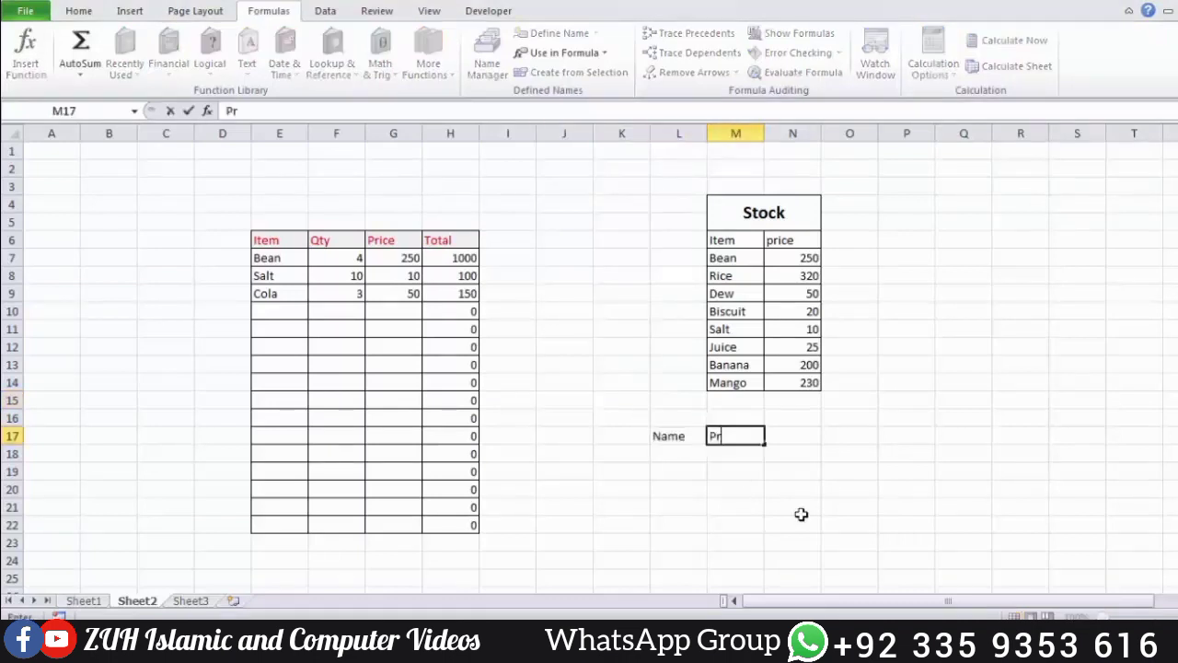
key("Return")
List four people's names in L18:L21 and their programs Word, Excel, Word and Excel in M18:M21.
type("Ali Wali Tahir Wakeel")
key("Right")
key("Up")
key("Up")
key("Up")
type("Word Excel Word Excel")
Enter the Fee values 1500, 2000, 1500 and 2000 in N18:N21 and an Adv value of 500 in every row of O18:O21.
key("Right")
key("Up")
key("Up")
key("Up")
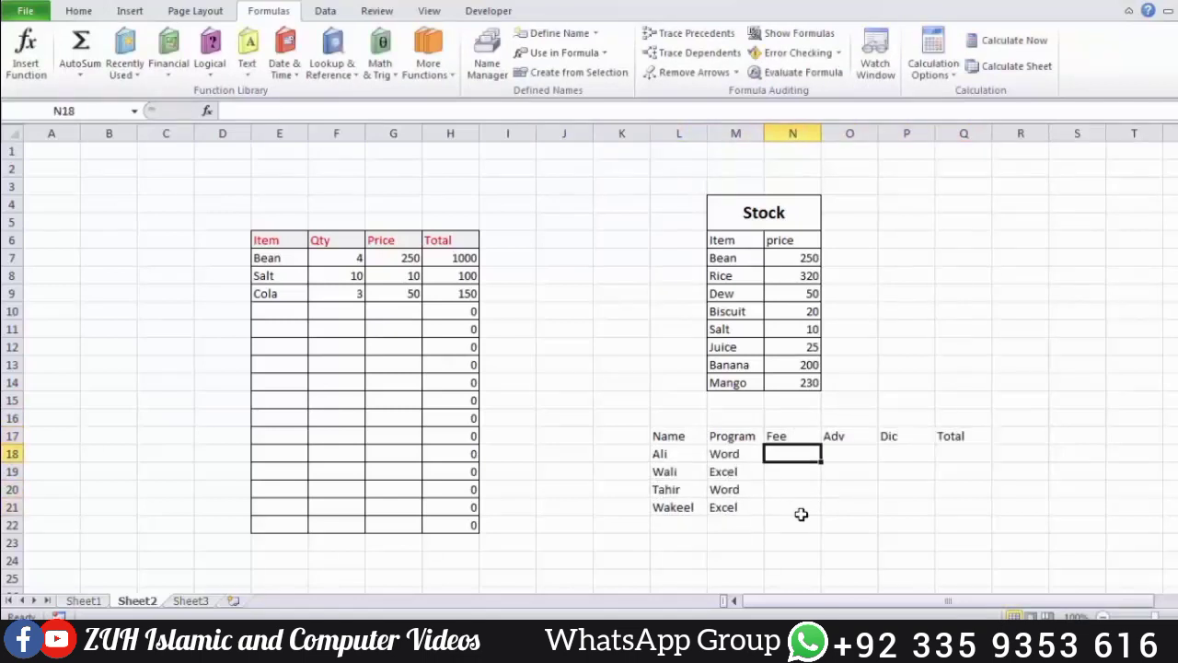
type("1500 2000 1500 2000")
key("Right")
key("Up")
key("Up")
key("Up")
type("500 500 500 500")
Enter the Dic values 200, 100, 100 and 300 in P18:P21.
key("Right")
key("Up")
key("Up")
key("Up")
type("200 100 100 300")
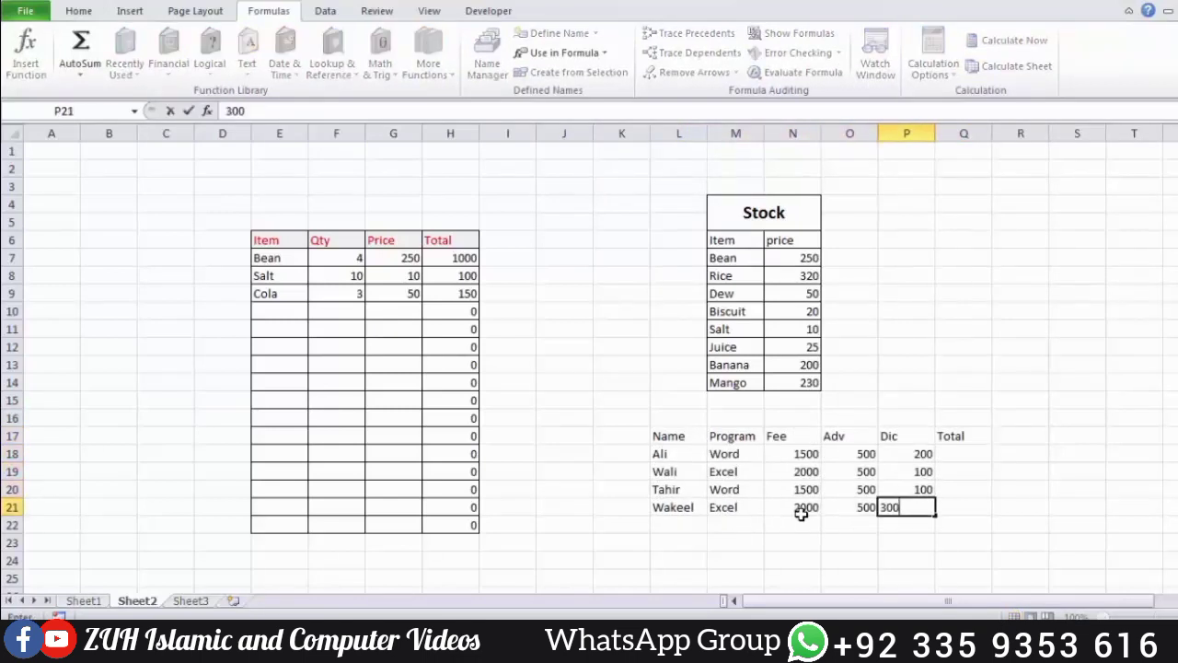
Calculate the first Total in Q18 with the formula =N18-O18-P18.
key("Right")
key("Up")
key("Up")
key("Up")
type("=")
key("Left")
key("Left")
key("Left")
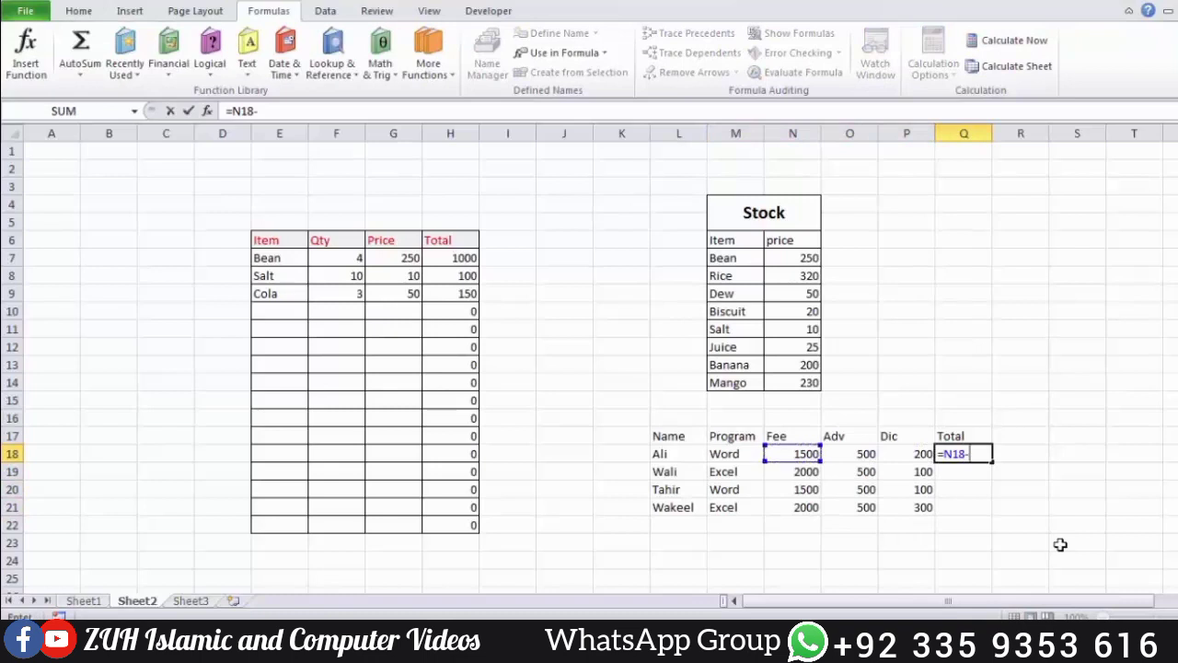
type("-")
key("Left")
key("Left")
type("-")
key("Left")
key("Left")
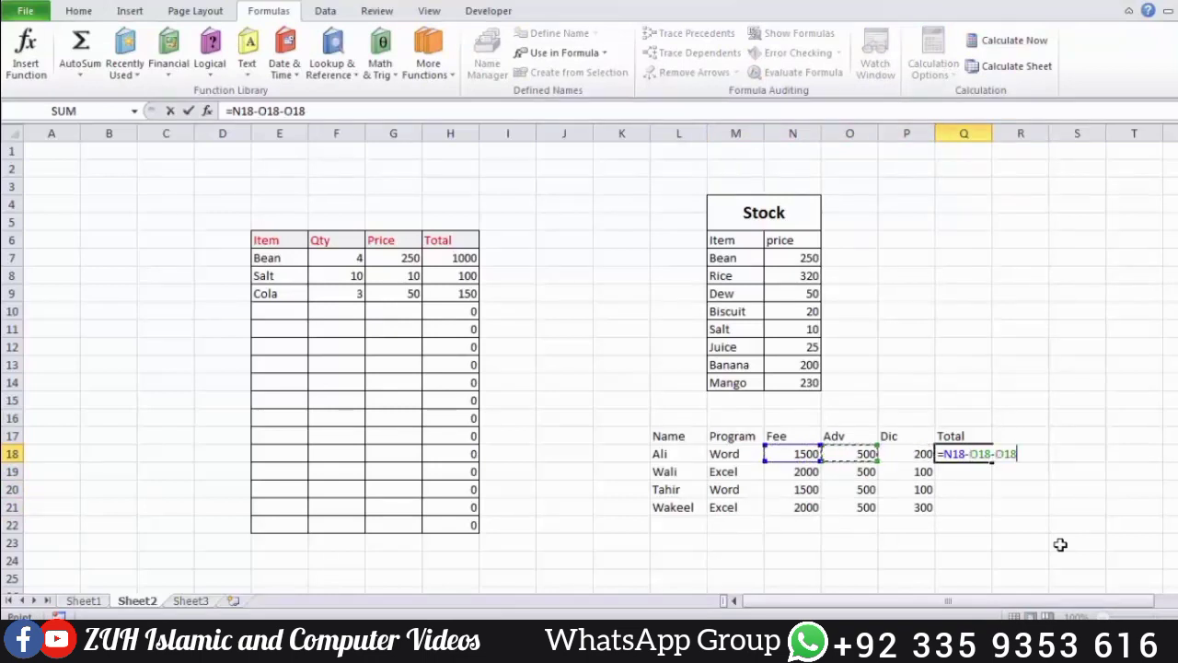
key("Right")
key("Return")
Fill the Total formula down from Q18 to Q21 and review the cell references used in Q18.
left_click(976, 454)
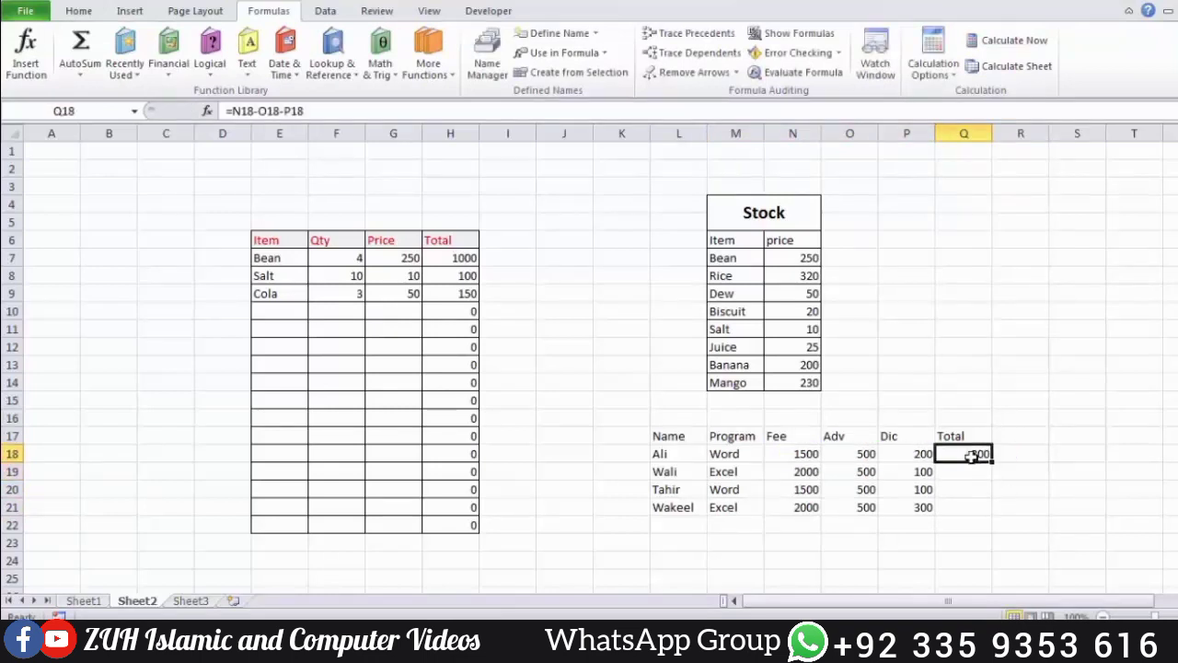
left_click_drag(992, 462, 989, 512)
left_click(1031, 454)
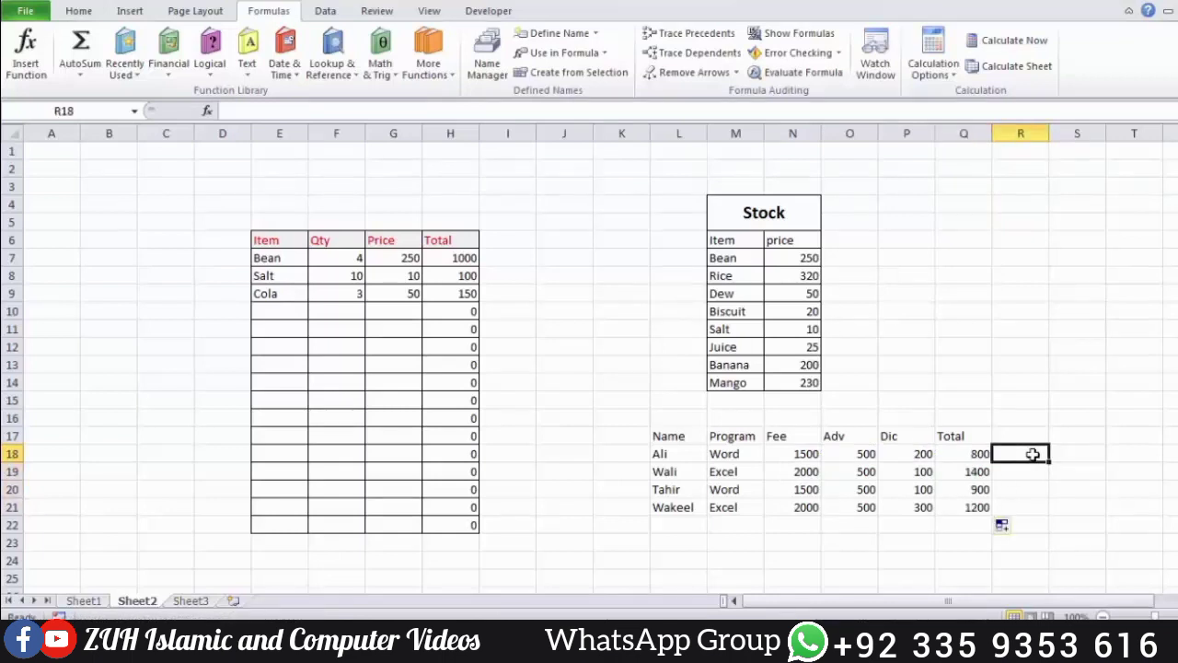
left_click(976, 454)
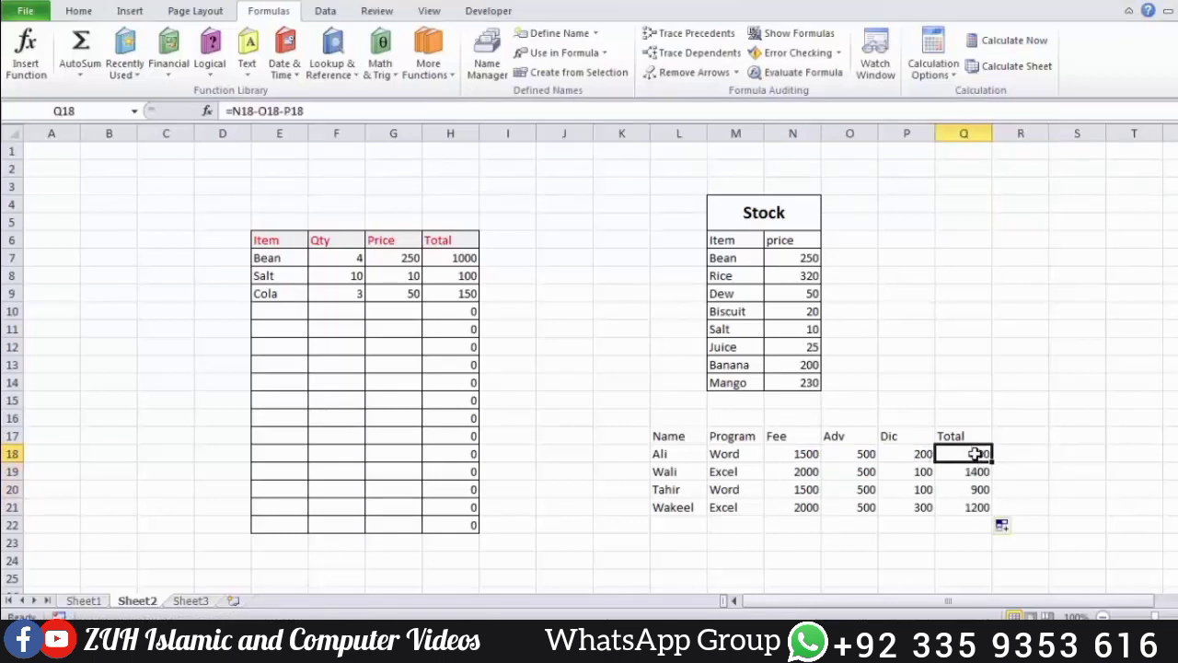
double_click(975, 454)
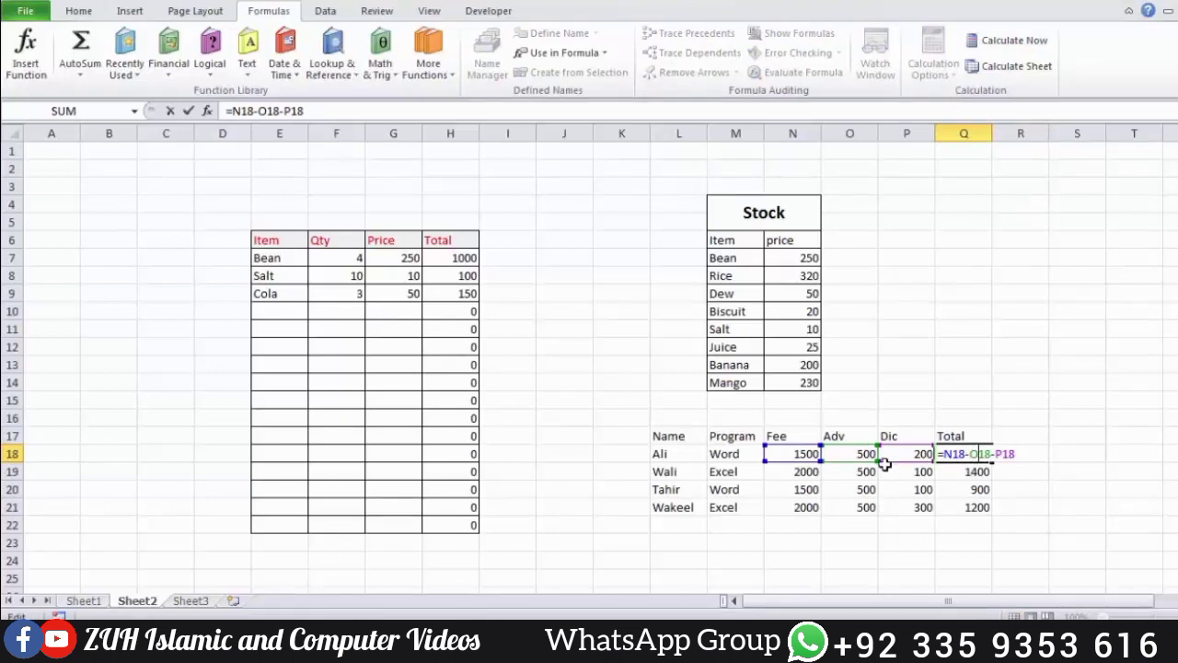
key("Return")
Create names for the Fee, Adv and Dic columns from the top row of the selection N17:P21.
left_click_drag(790, 435, 882, 502)
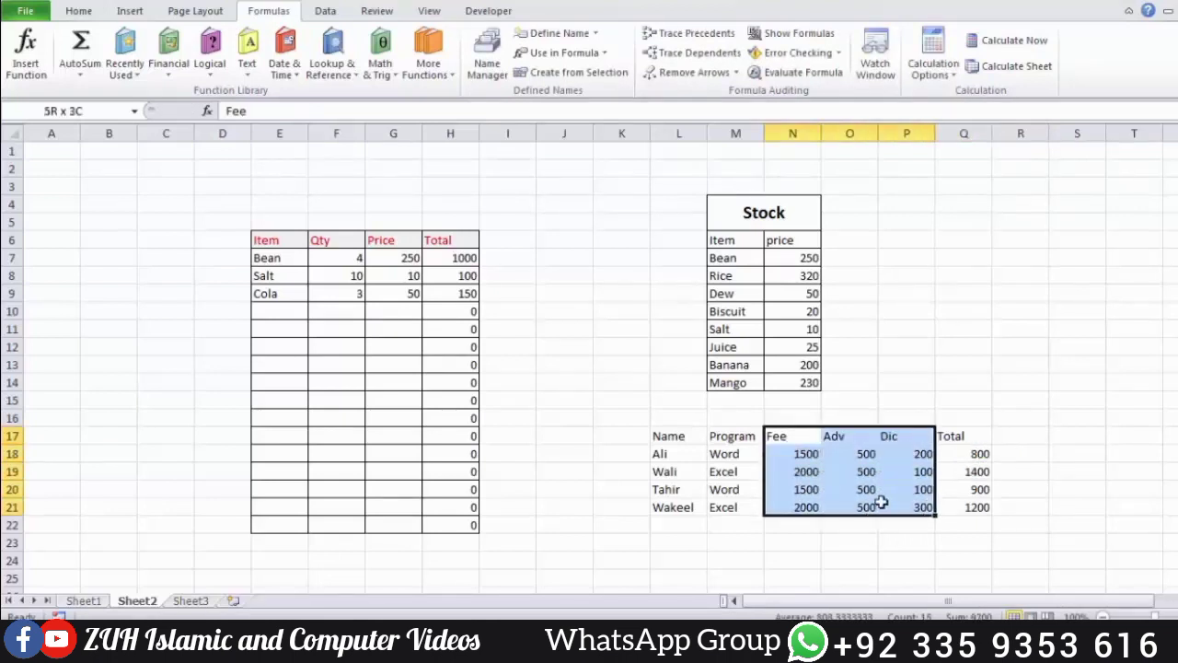
left_click(571, 78)
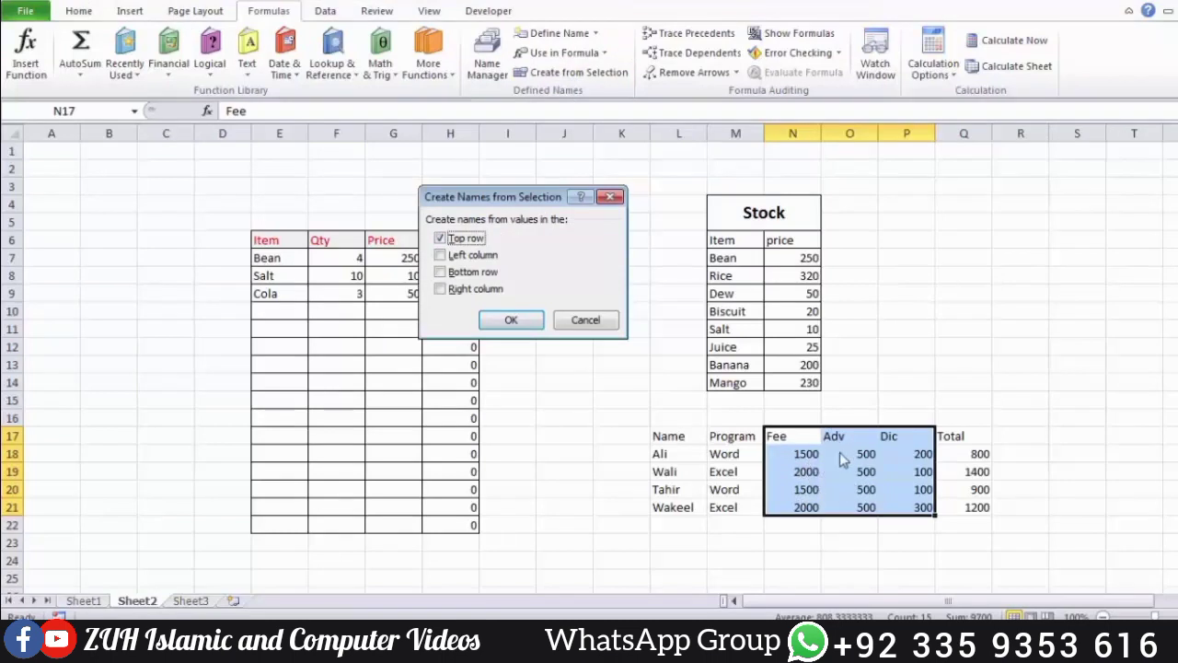
left_click(512, 321)
Apply the names Adv, Dic and Fee to the Total formulas in Q18:Q21.
left_click(960, 453)
left_click_drag(960, 453, 967, 507)
left_click(595, 33)
left_click(594, 75)
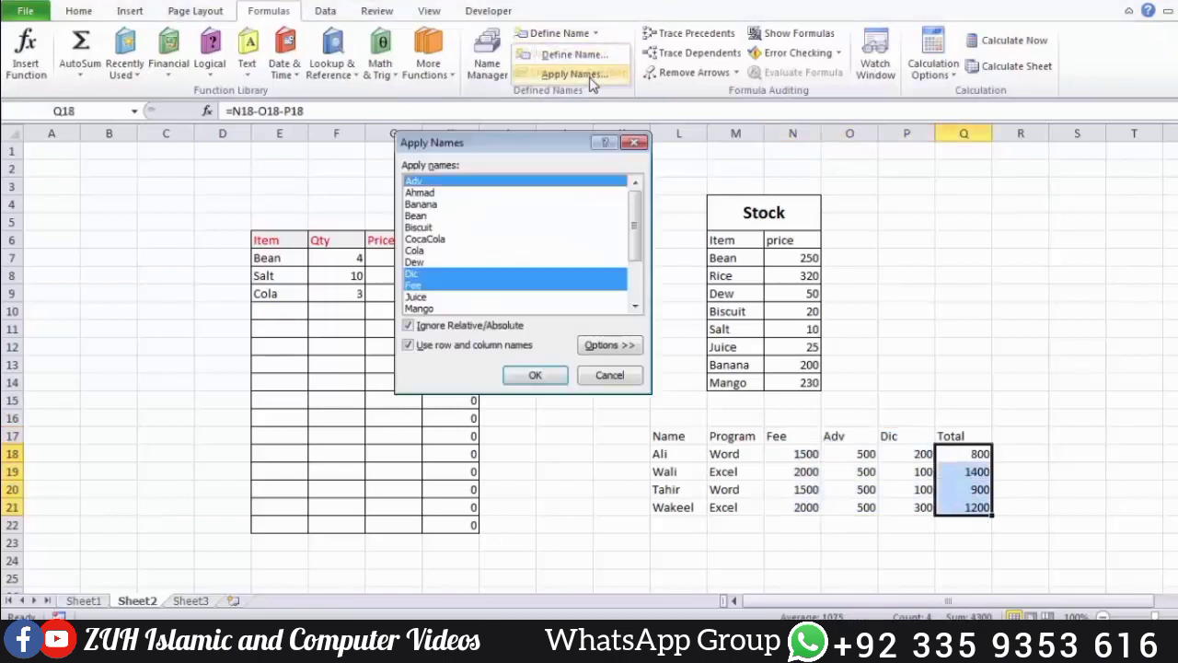
left_click(537, 378)
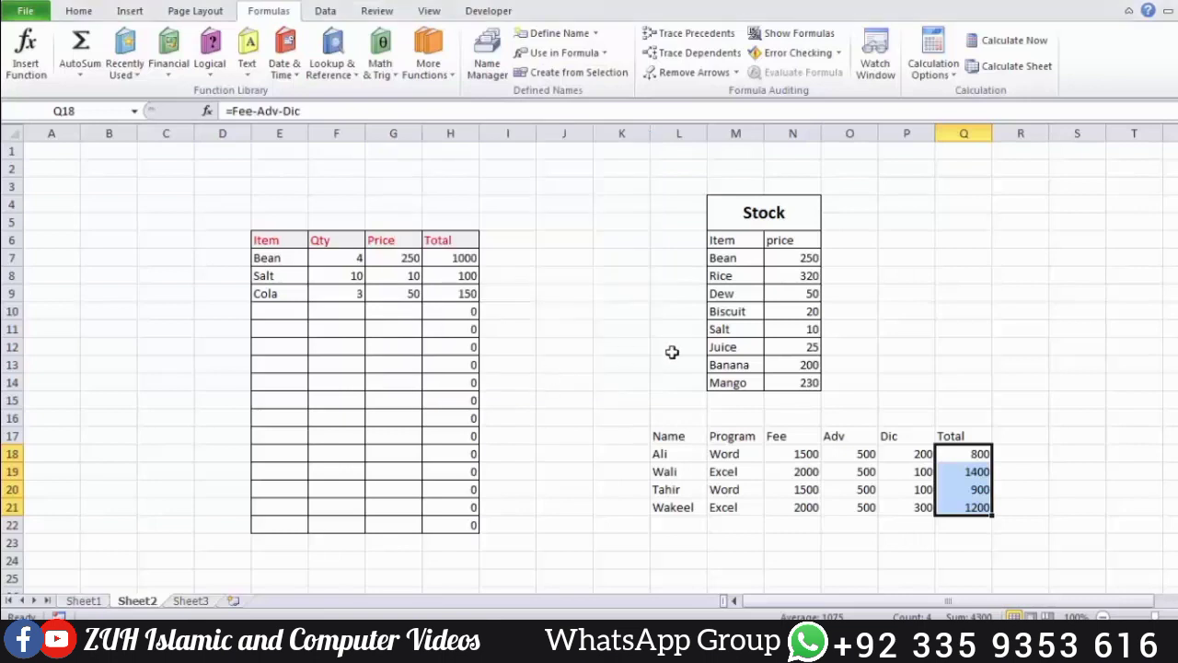
Examine the Total formulas in Q18:Q21 one by one to check which names they use.
double_click(961, 454)
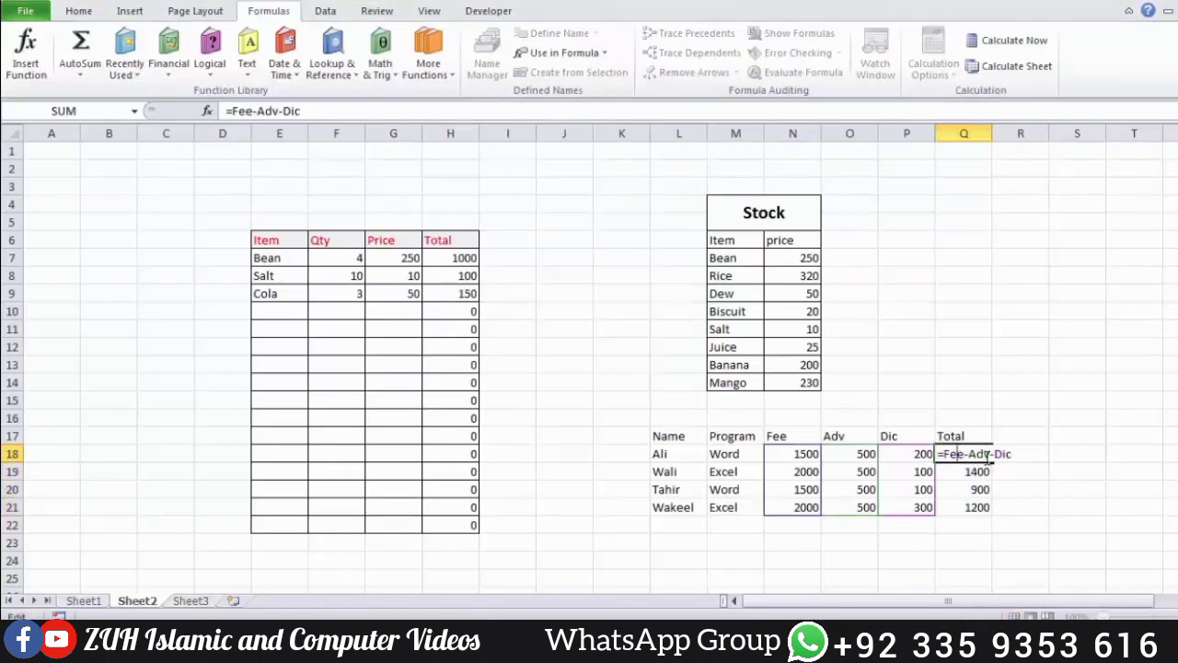
key("Return")
key("F2")
key("Return")
key("F2")
key("Return")
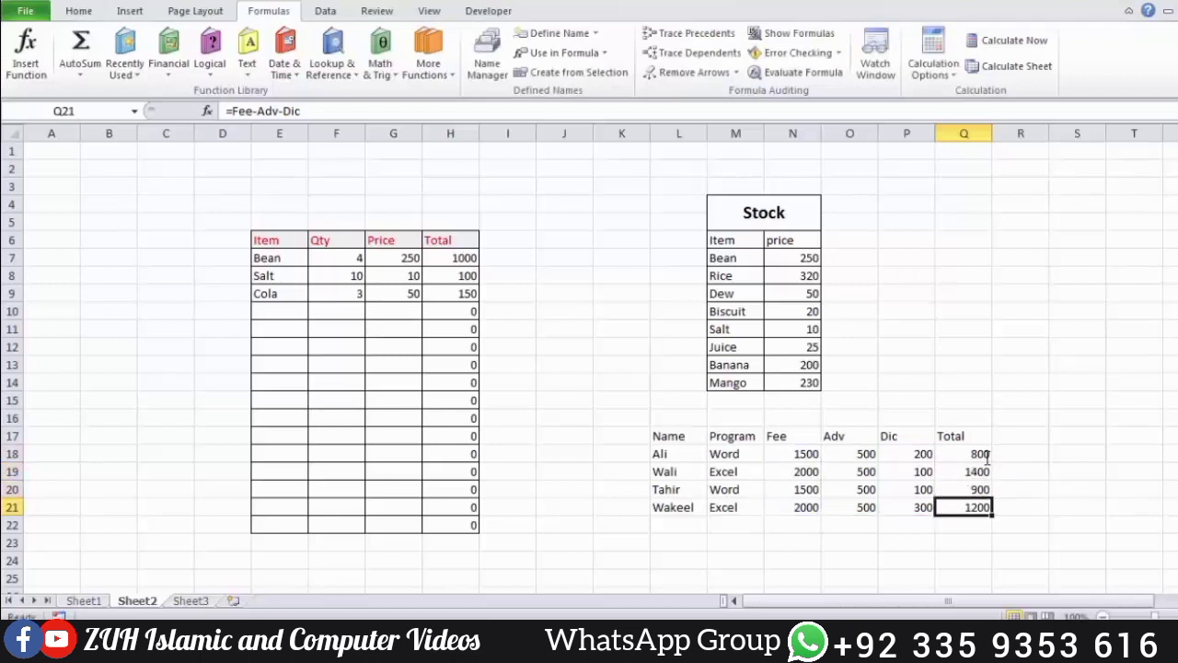
key("F2")
key("Return")
Try the formula =Bean+Biscuit*2+Juice+5+Rice*3 in cell J11 and clear the cell again.
left_click(554, 332)
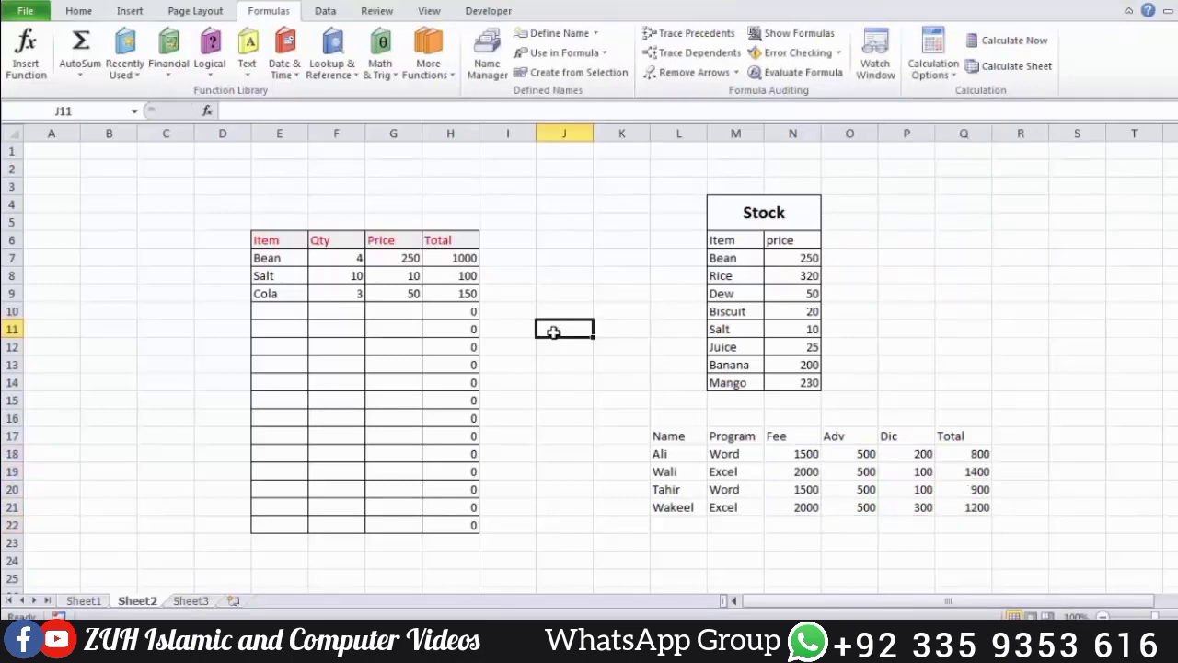
type("=")
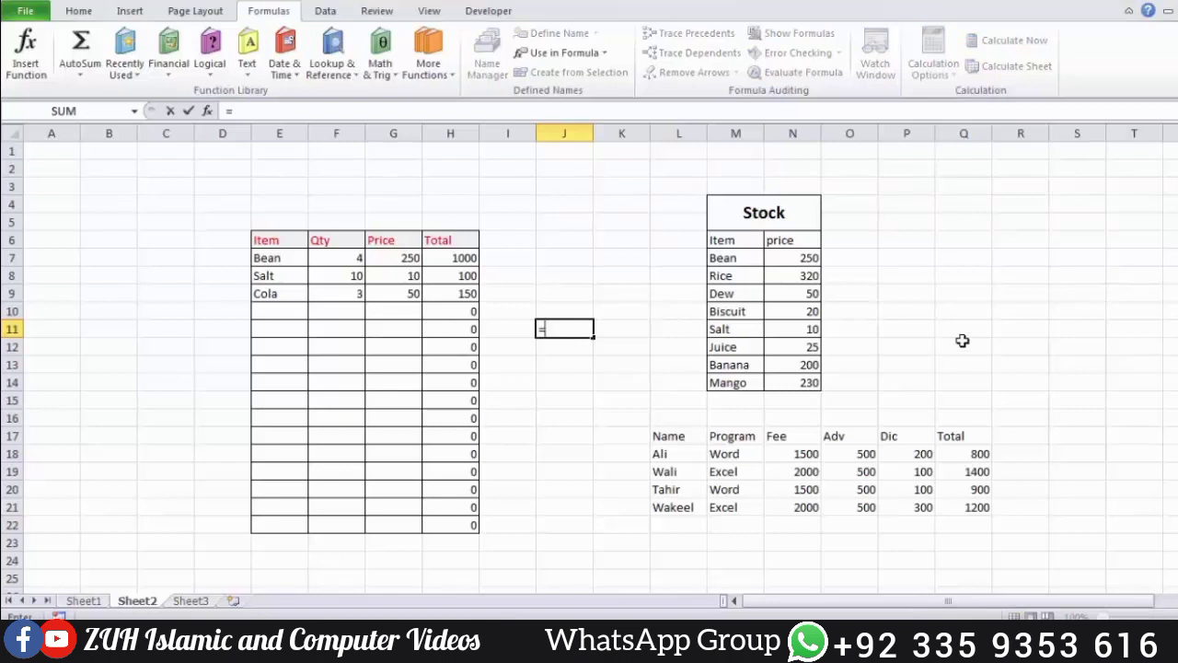
type("Bean")
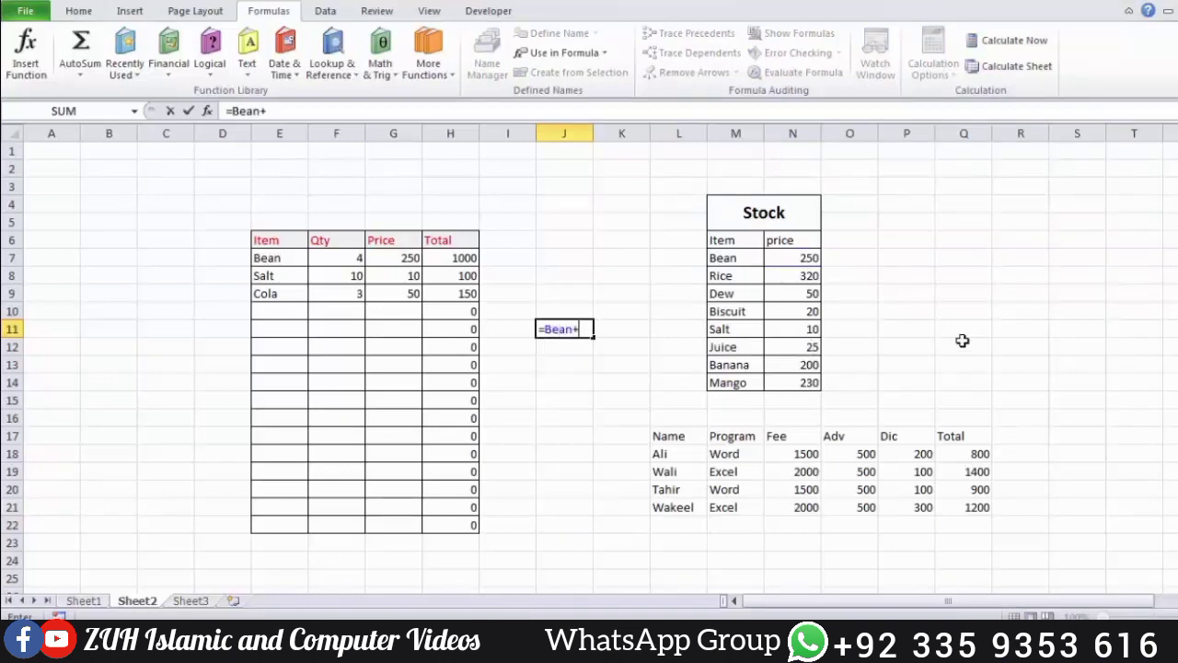
type("+bis")
key("Tab")
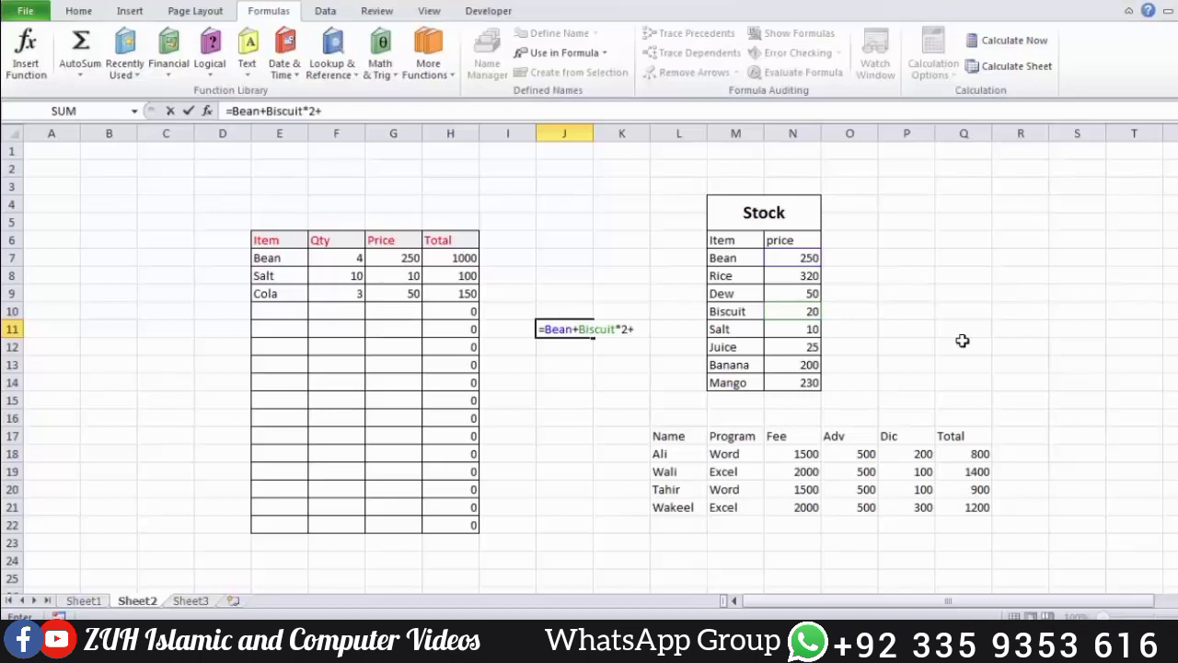
type("ju")
key("Tab")
type("ri")
key("Tab")
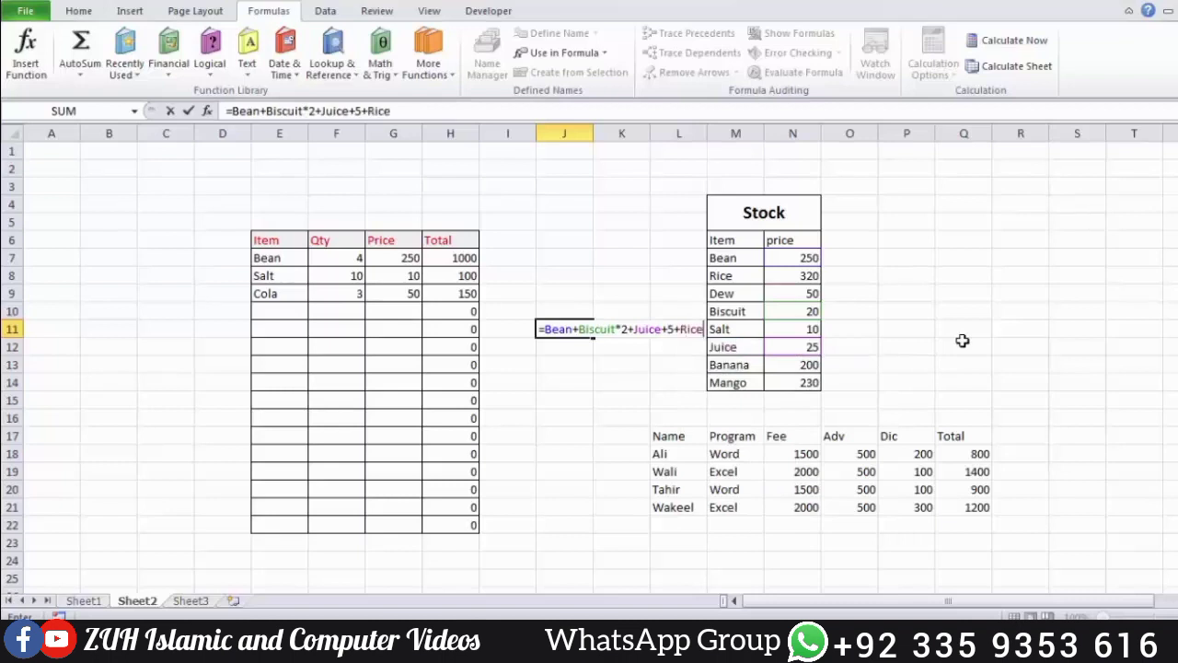
type("*")
key("Return")
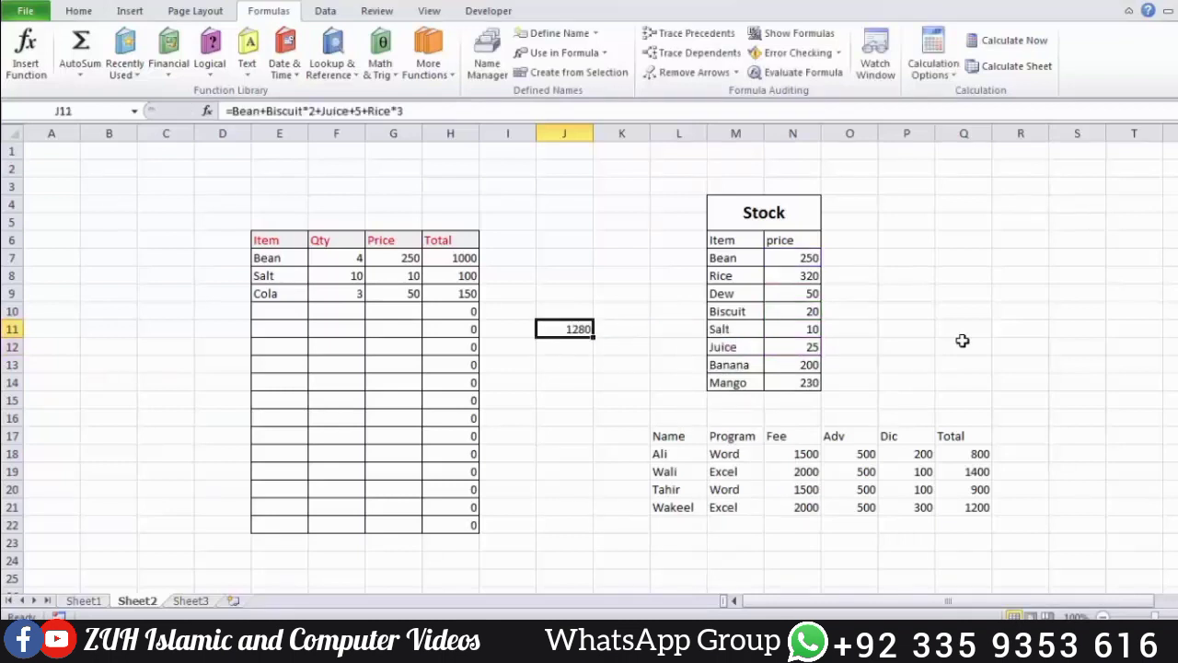
key("Delete")
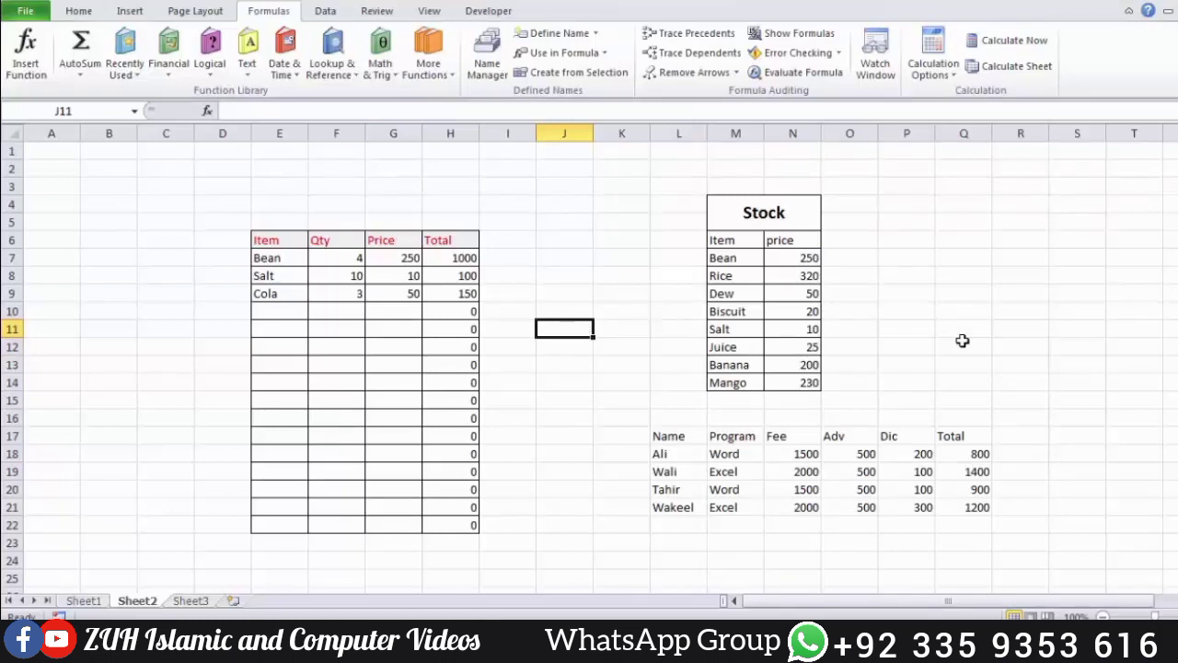
left_click(751, 241)
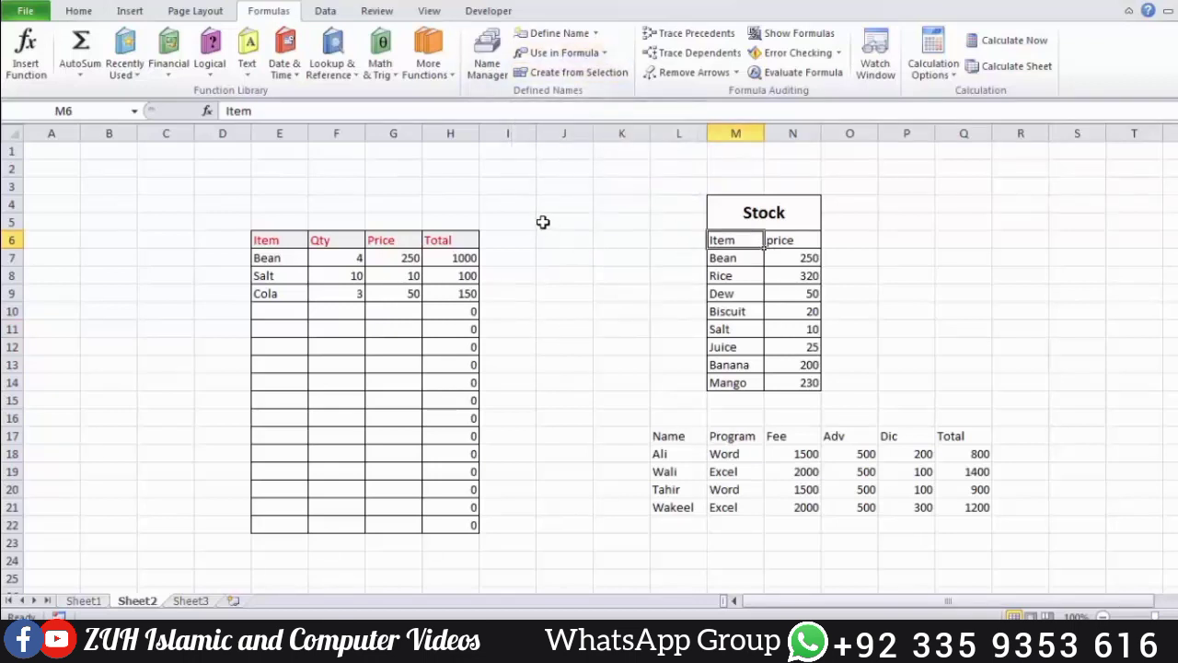
Enter =SUM(Bean,Juice,Rice) in cell K6 of Sheet3, inserting each defined name with Use in Formula.
left_click(201, 601)
left_click(603, 234)
type("=SUM(")
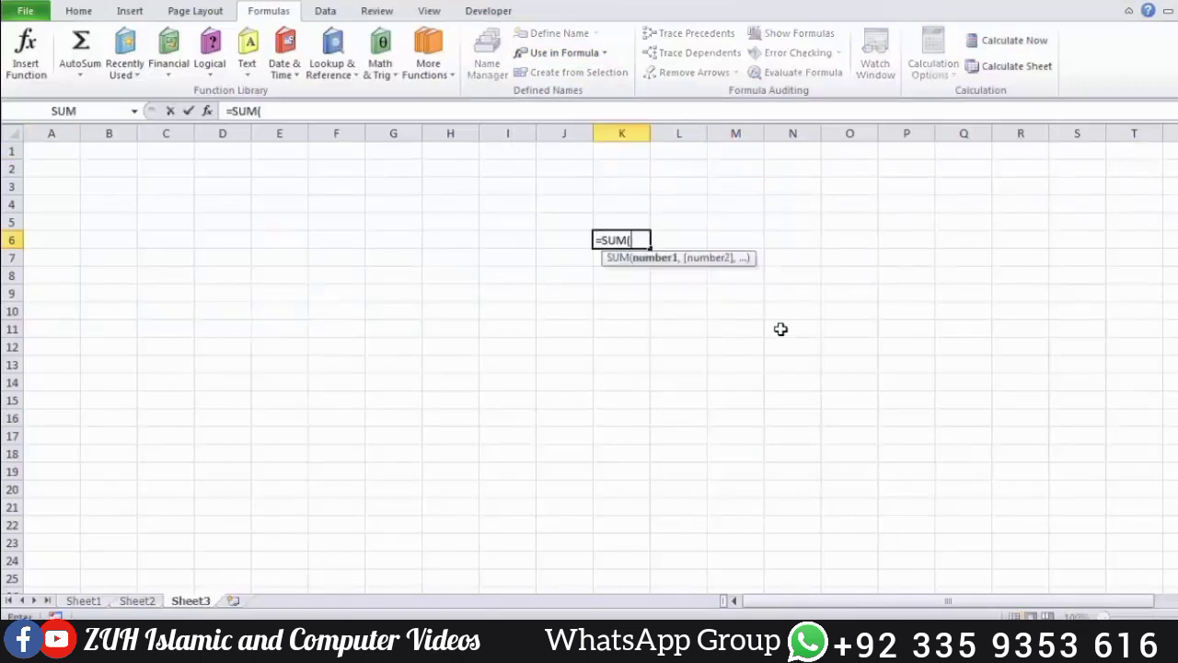
left_click(594, 53)
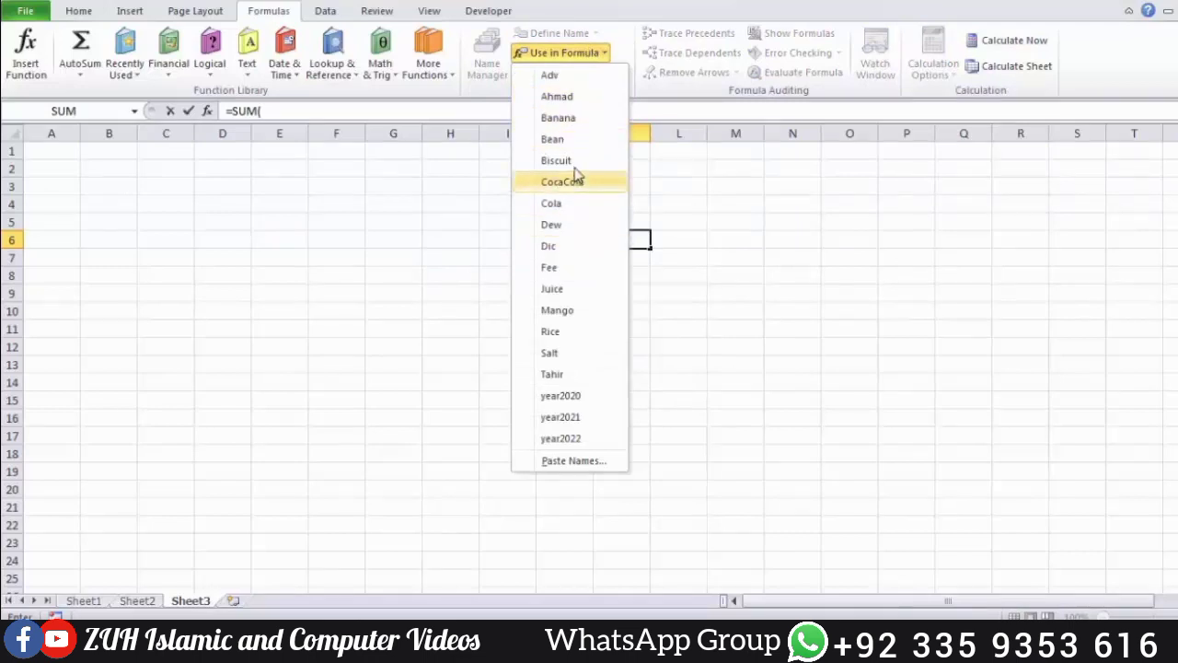
left_click(573, 140)
type(",")
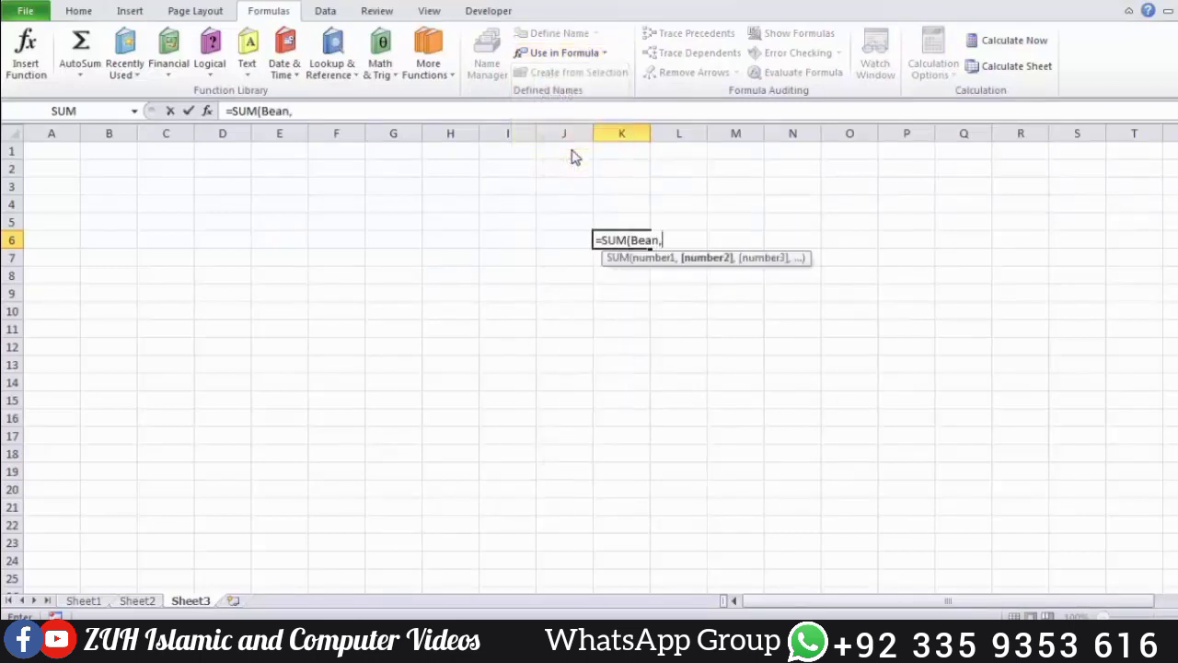
left_click(605, 52)
left_click(566, 292)
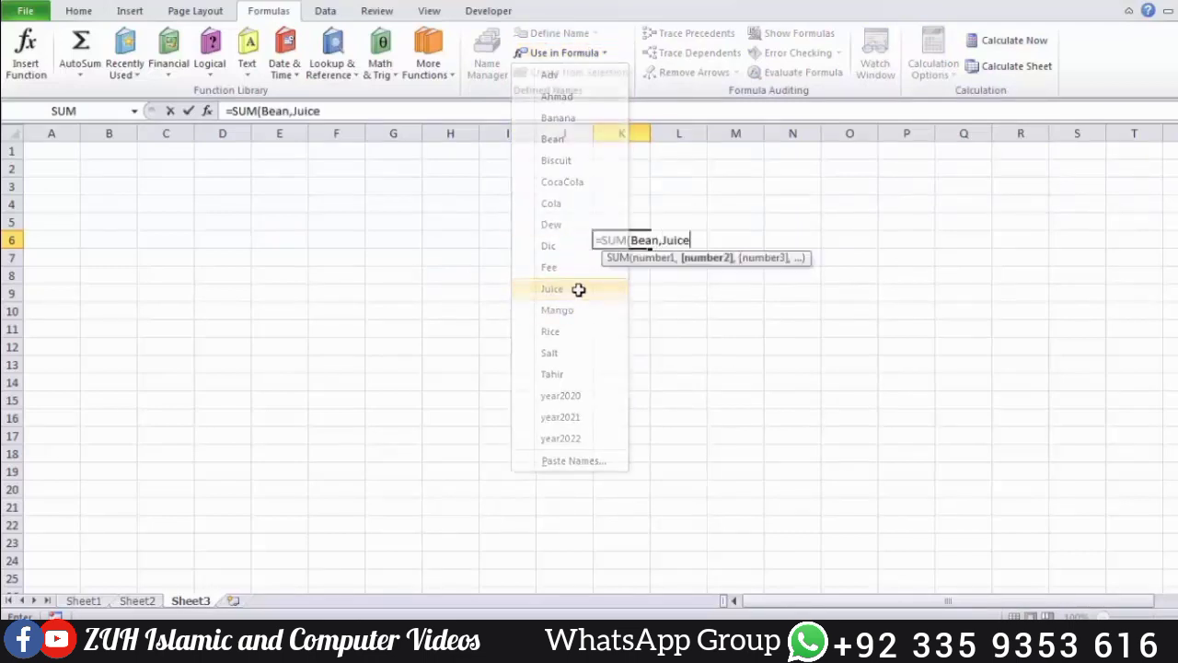
type(",")
left_click(608, 54)
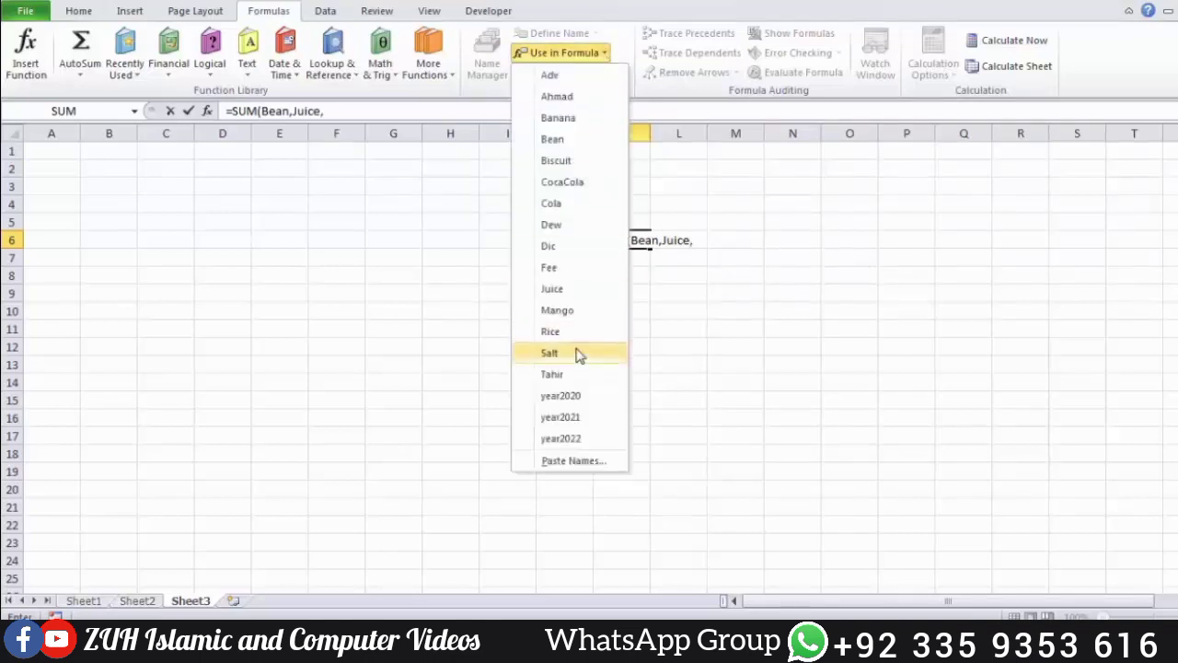
left_click(576, 331)
key("Return")
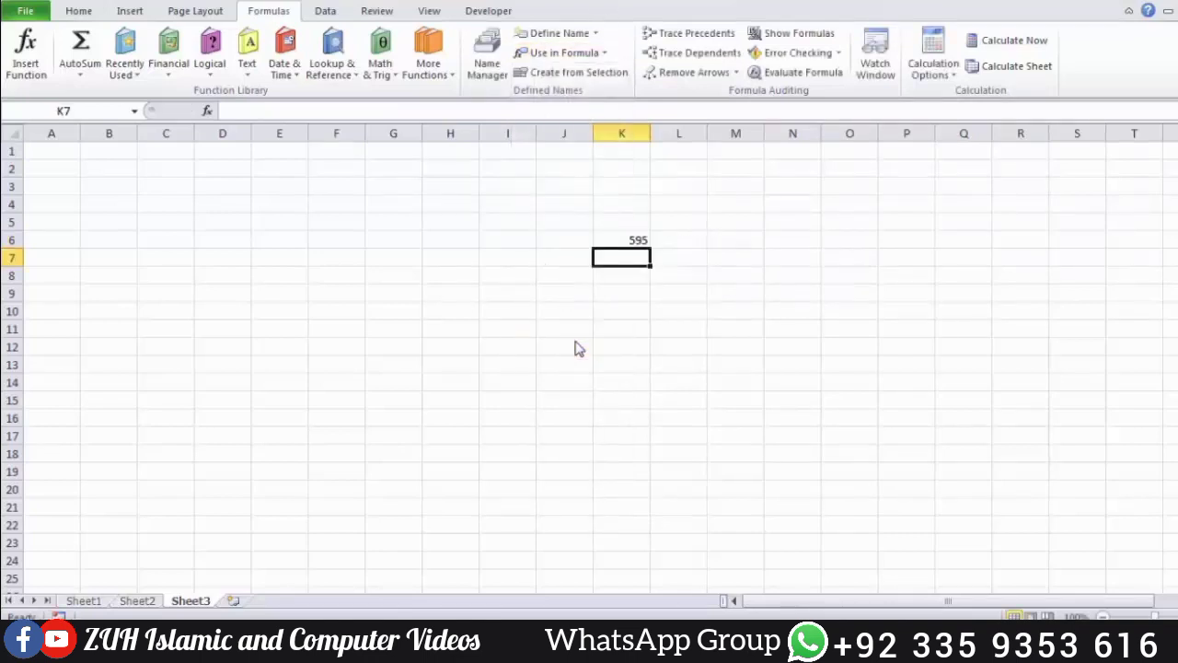
Enter =Bean+Juice+Rice in K7 with Use in Formula and compare it with the formula in K6.
type("=")
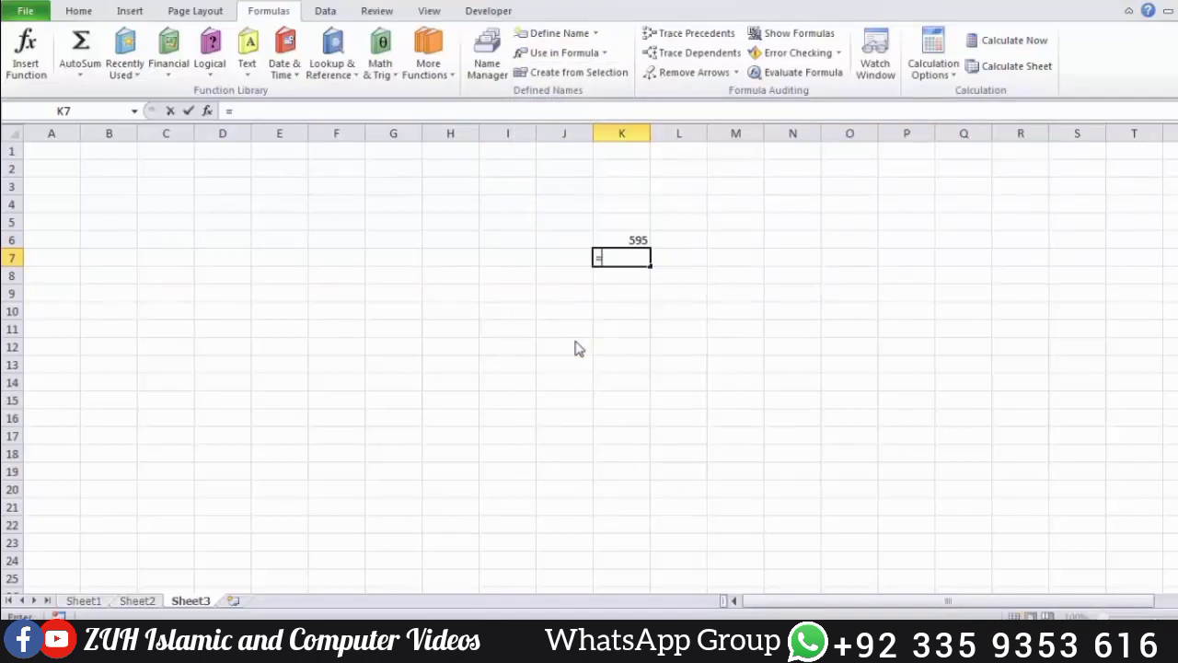
left_click(606, 52)
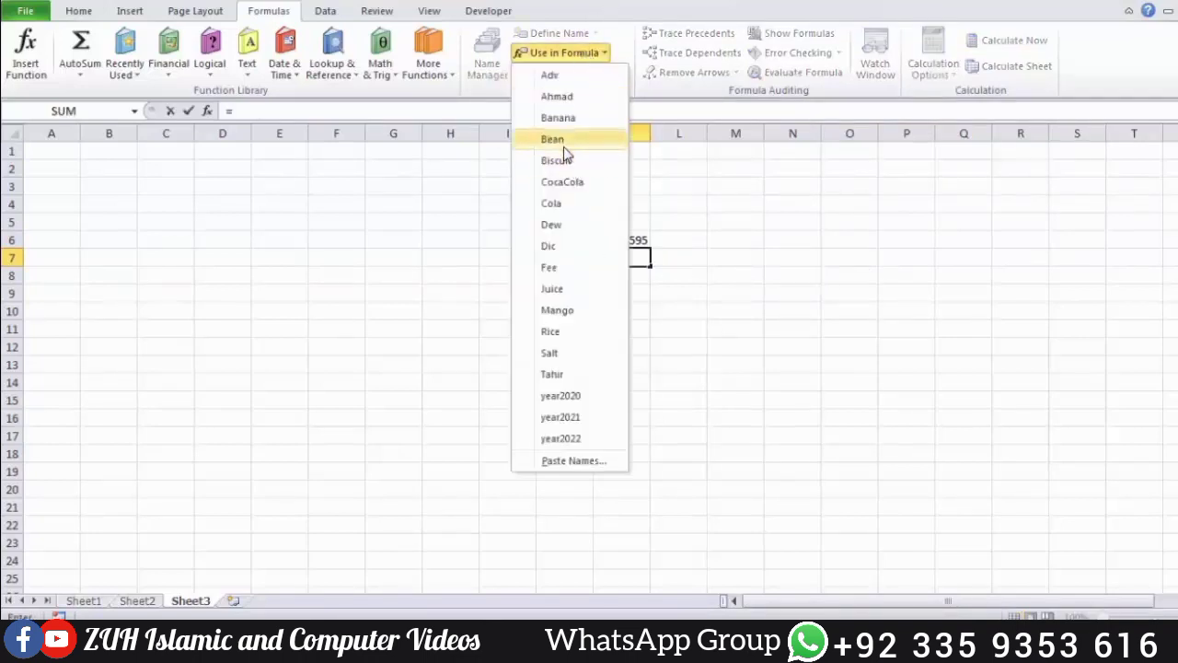
left_click(558, 140)
left_click(582, 56)
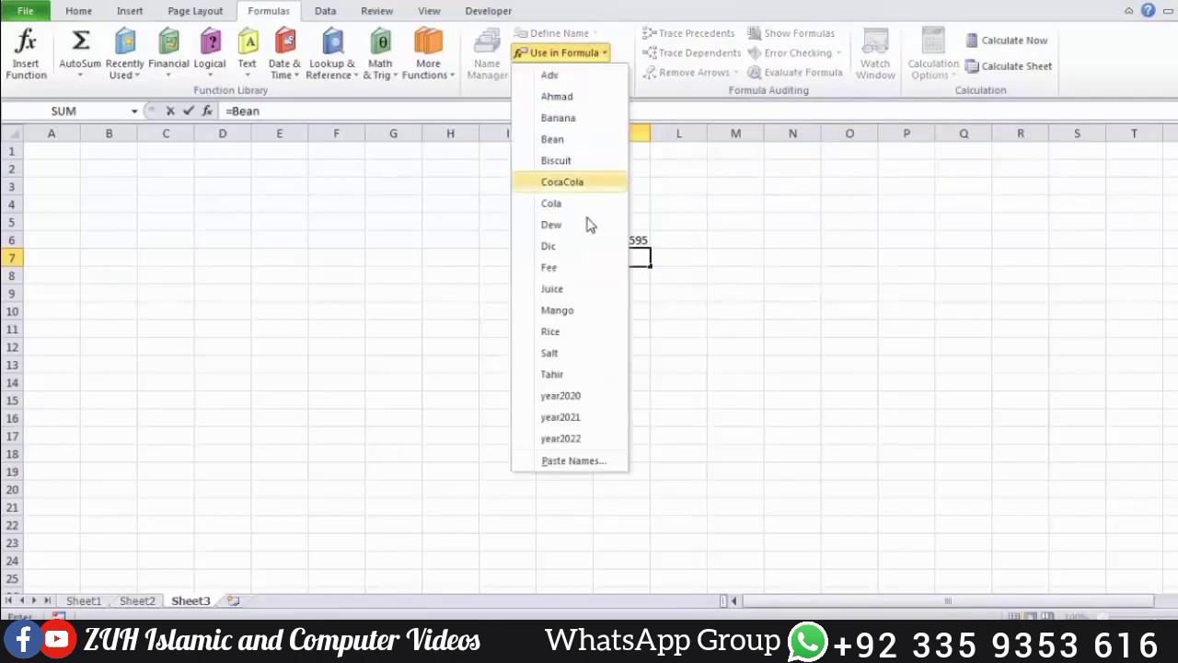
left_click(580, 289)
left_click(595, 55)
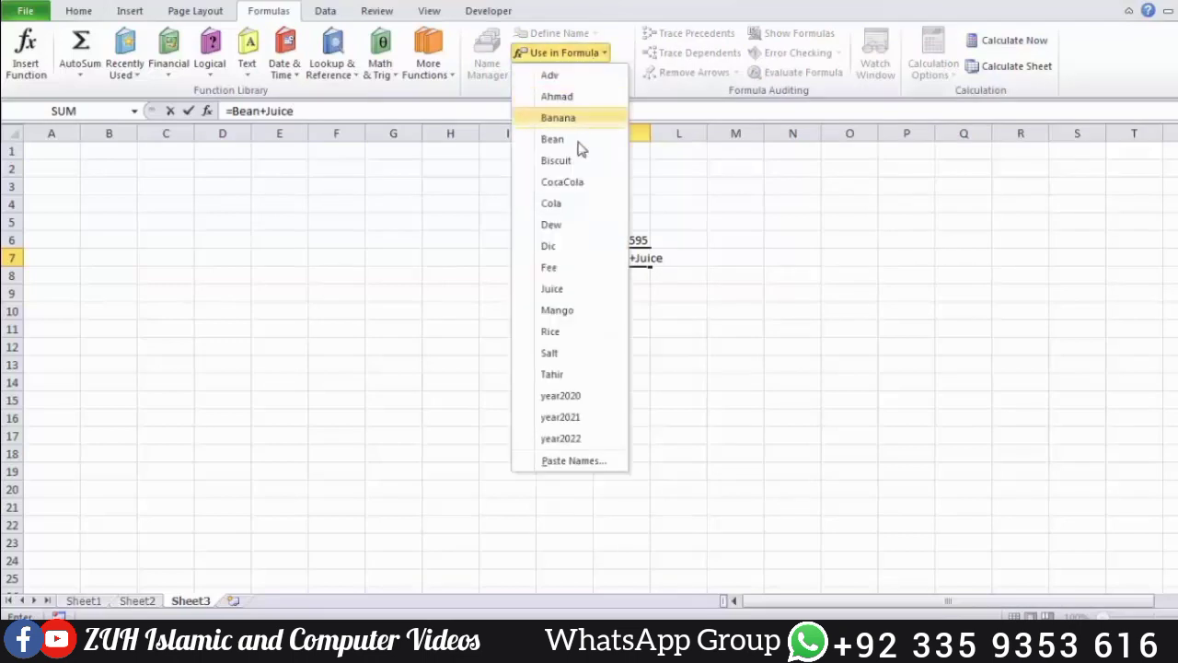
left_click(552, 332)
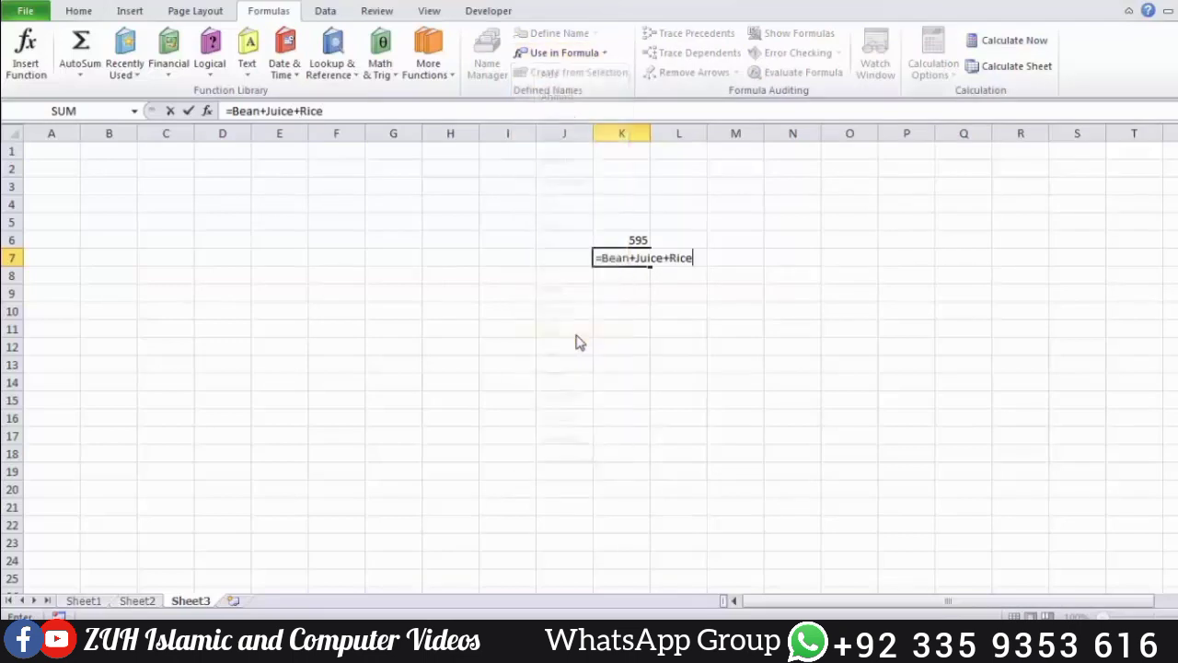
key("Return")
key("Up")
key("Up")
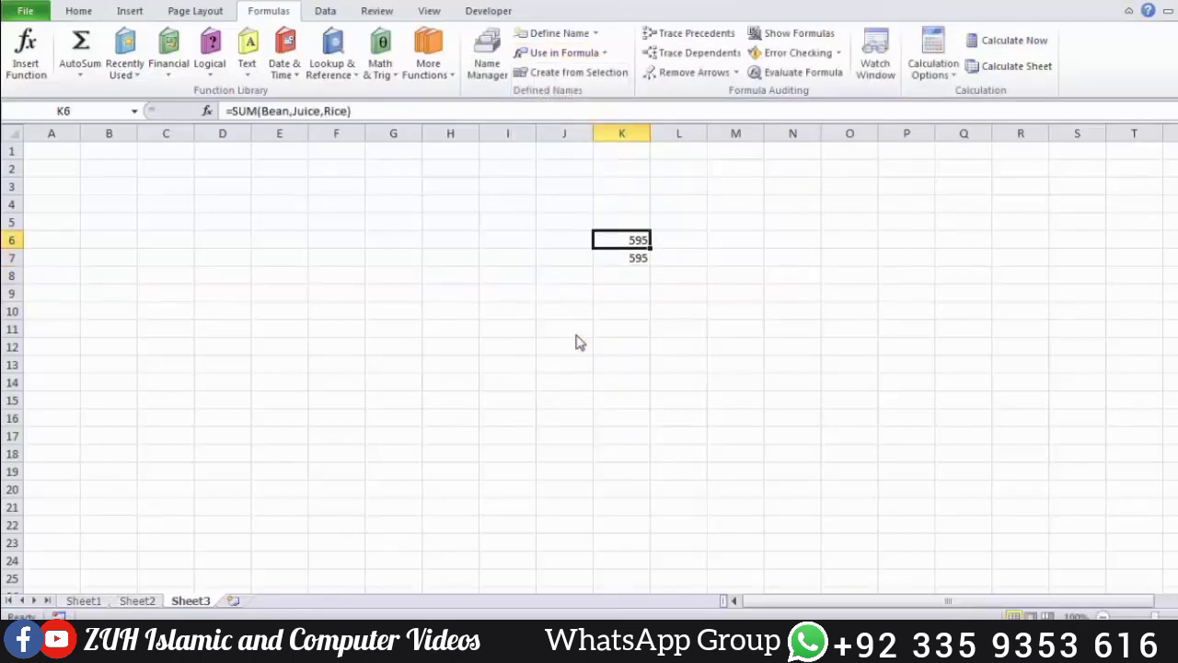
key("Down")
key("Up")
key("Down")
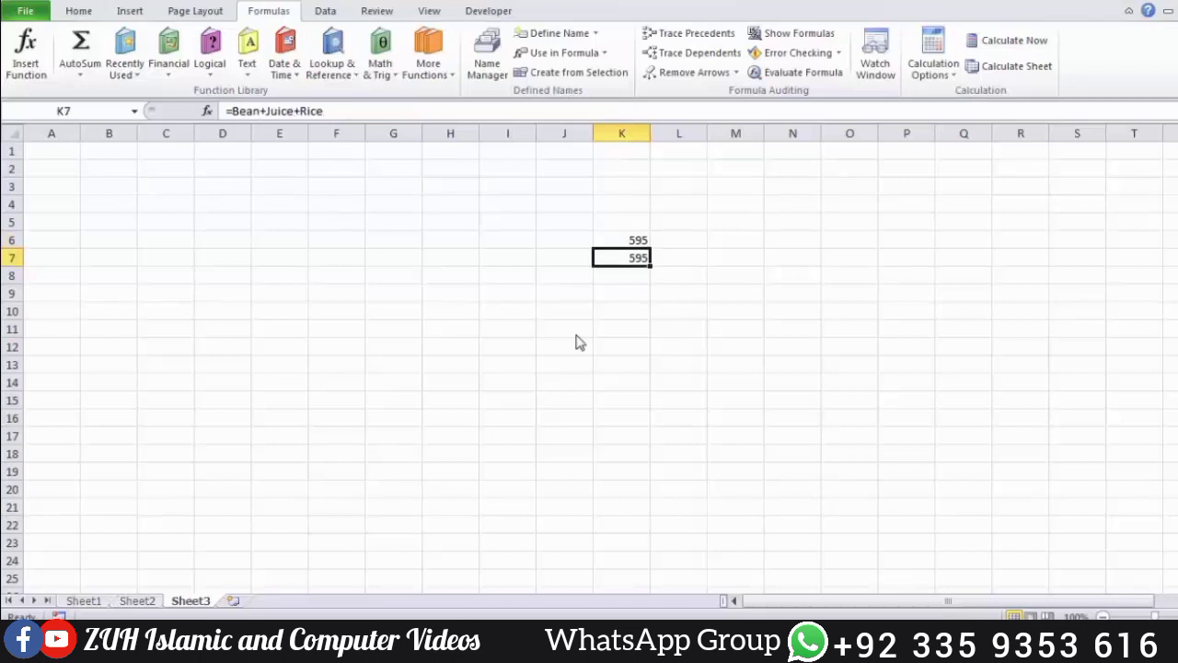
Paste the full list of defined names with their references into the sheet starting at cell J7.
left_click(552, 258)
left_click(605, 53)
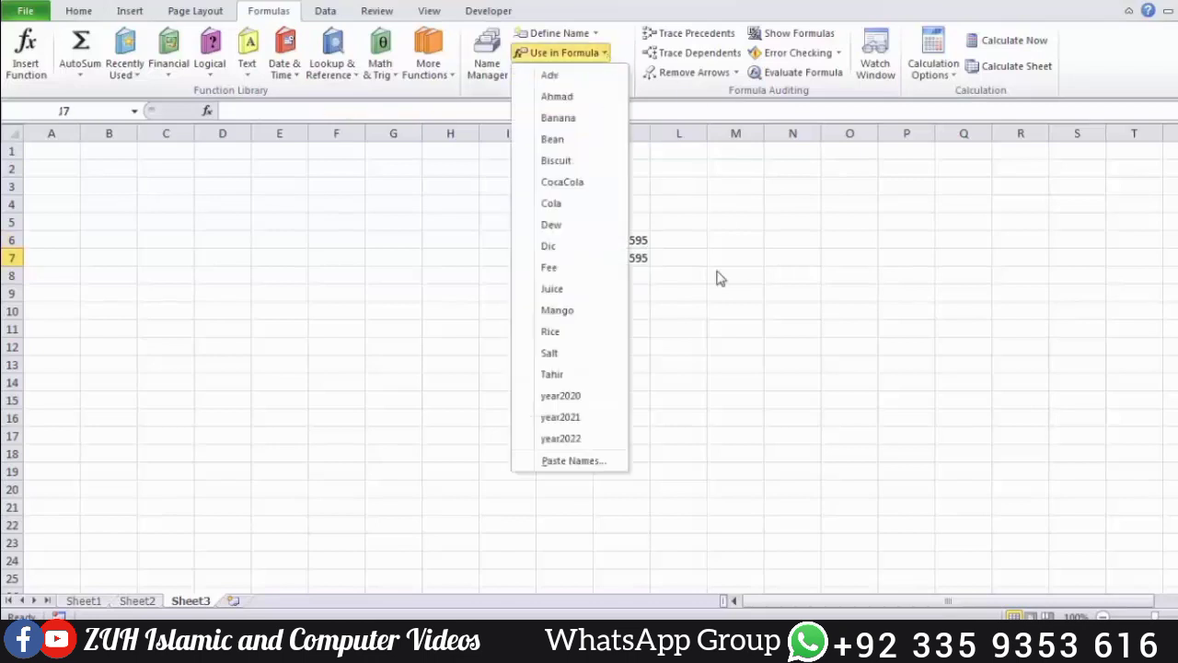
left_click(598, 463)
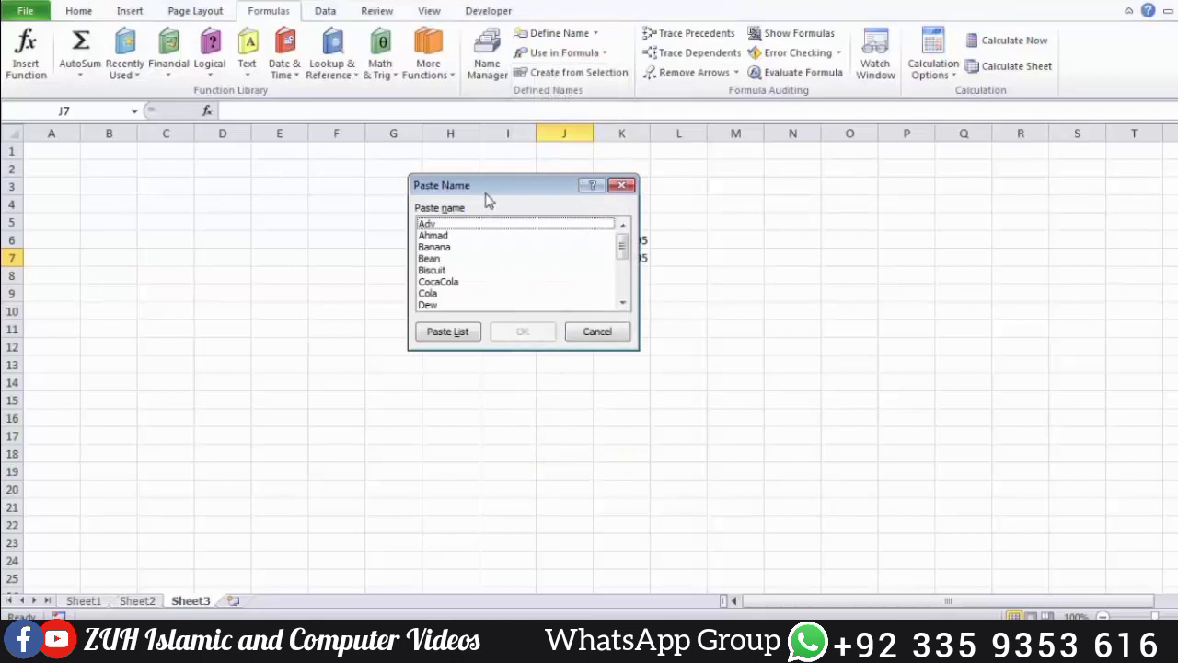
left_click_drag(488, 201, 699, 218)
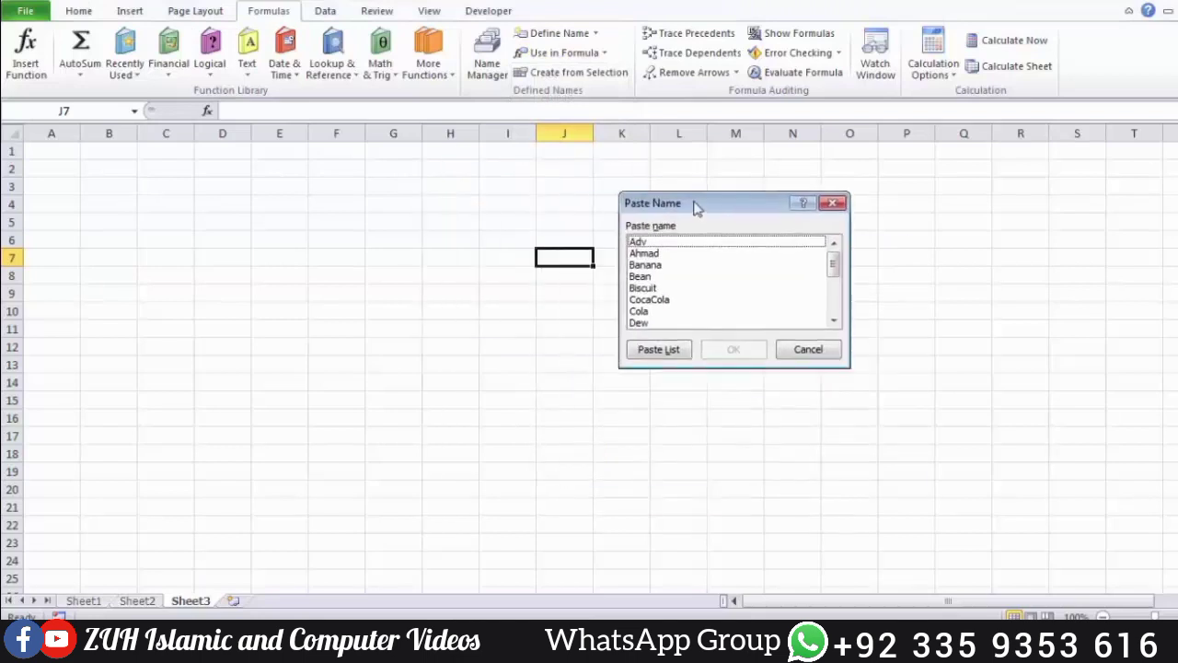
left_click(658, 350)
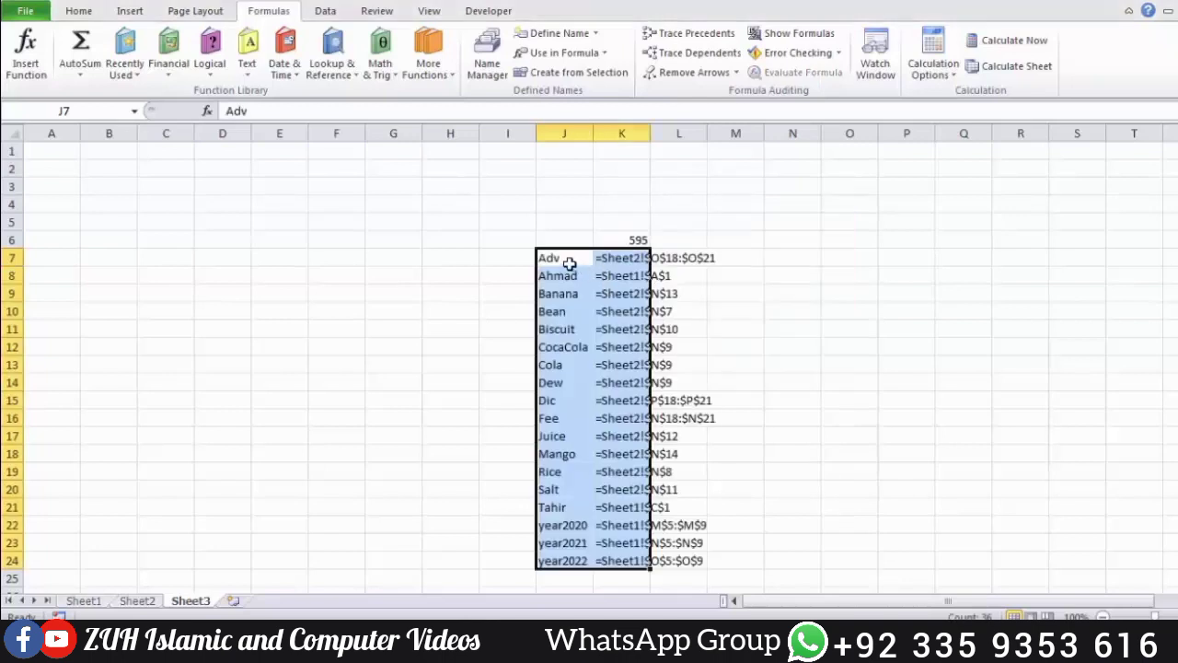
left_click_drag(570, 263, 653, 579)
left_click(815, 260)
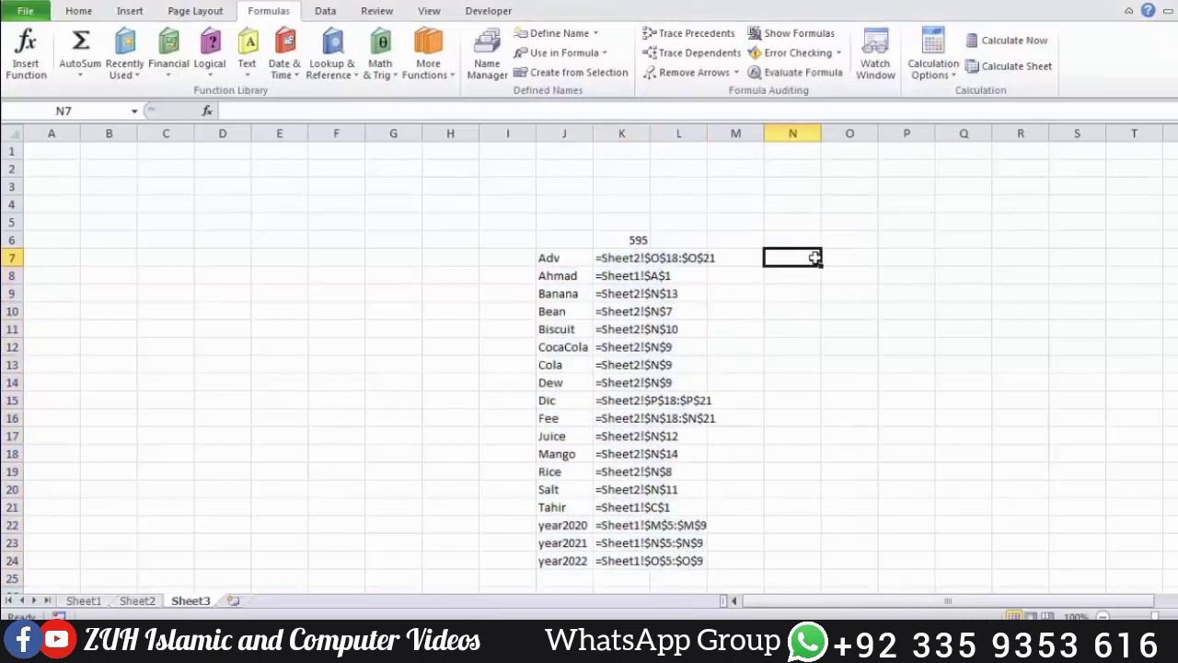
Build the formula =Bean+Banana+Dew in cell N7, inserting each name with Paste Name.
left_click(589, 53)
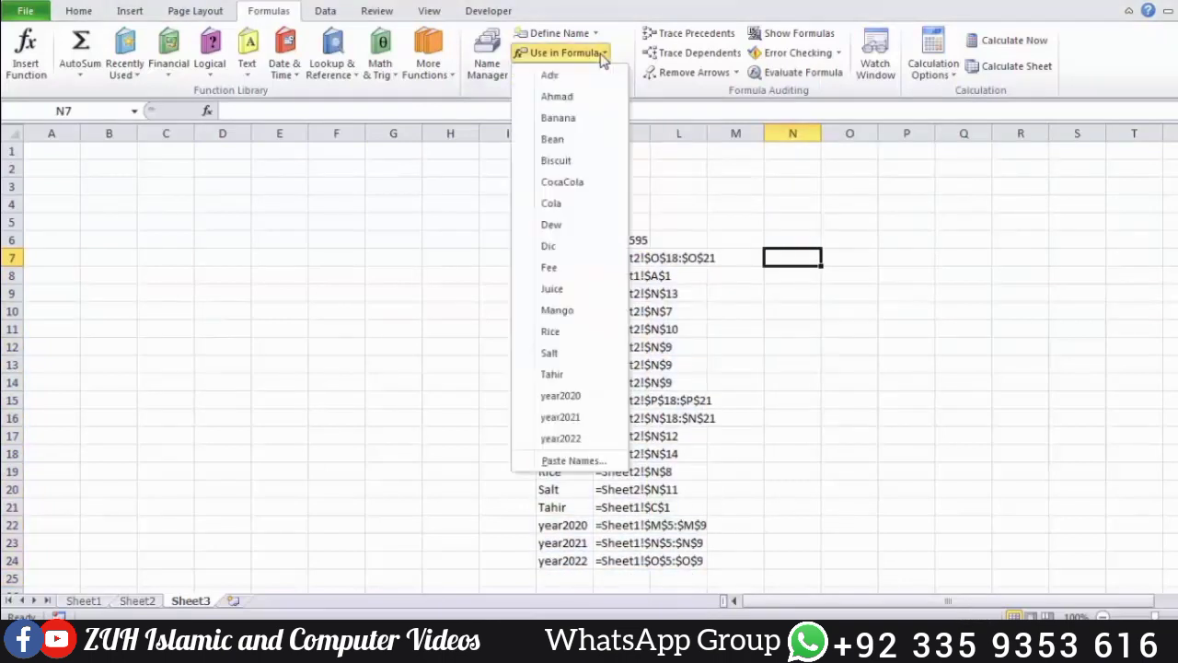
left_click(581, 461)
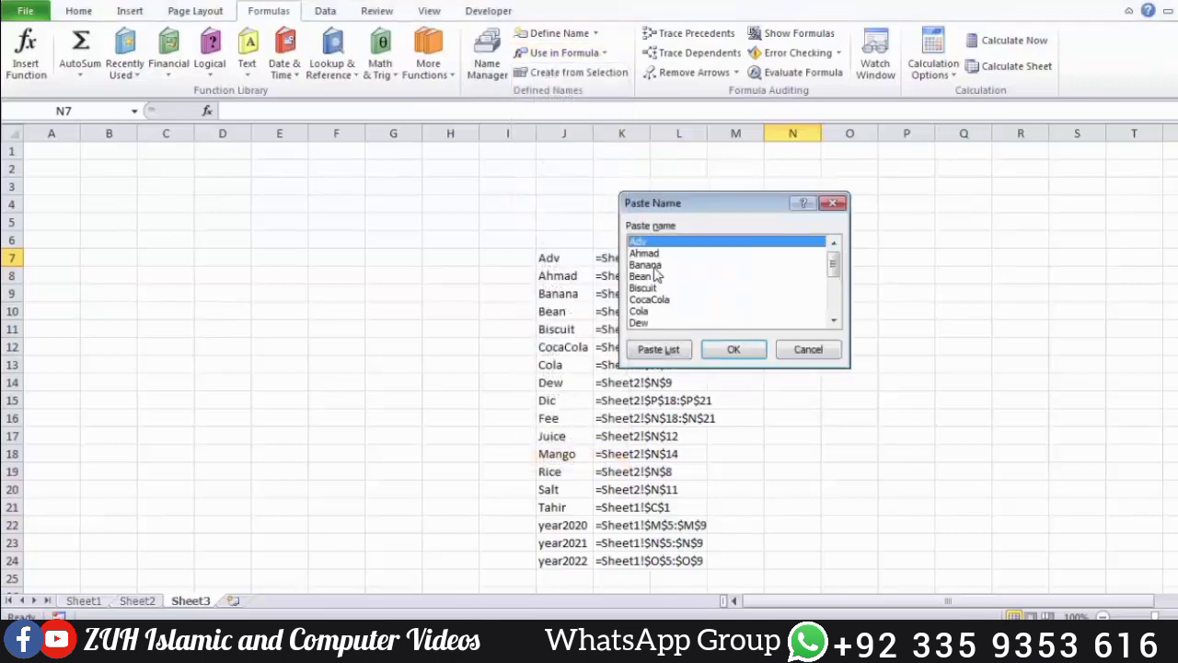
left_click(655, 267)
left_click(644, 277)
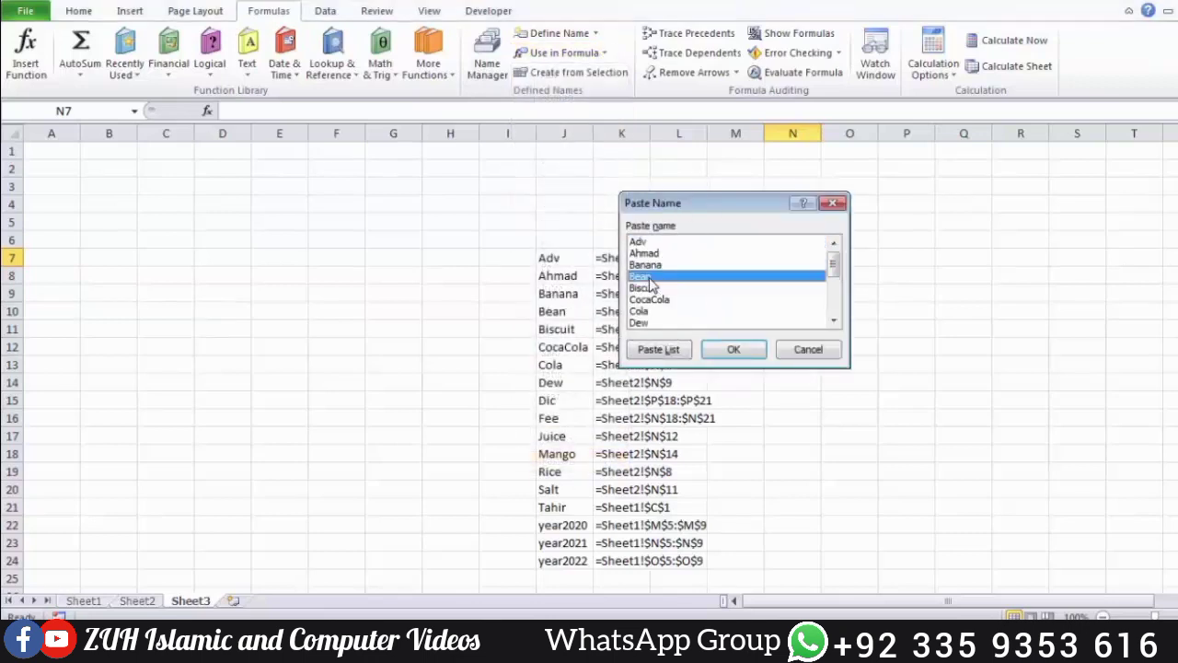
left_click(733, 350)
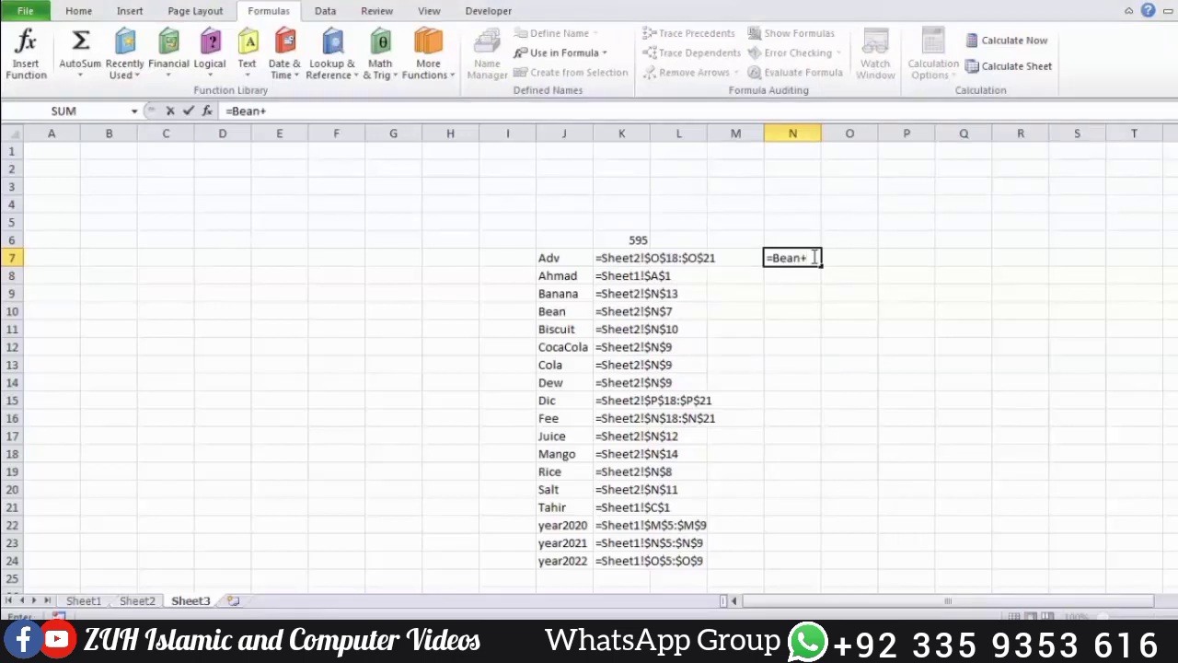
key("F3")
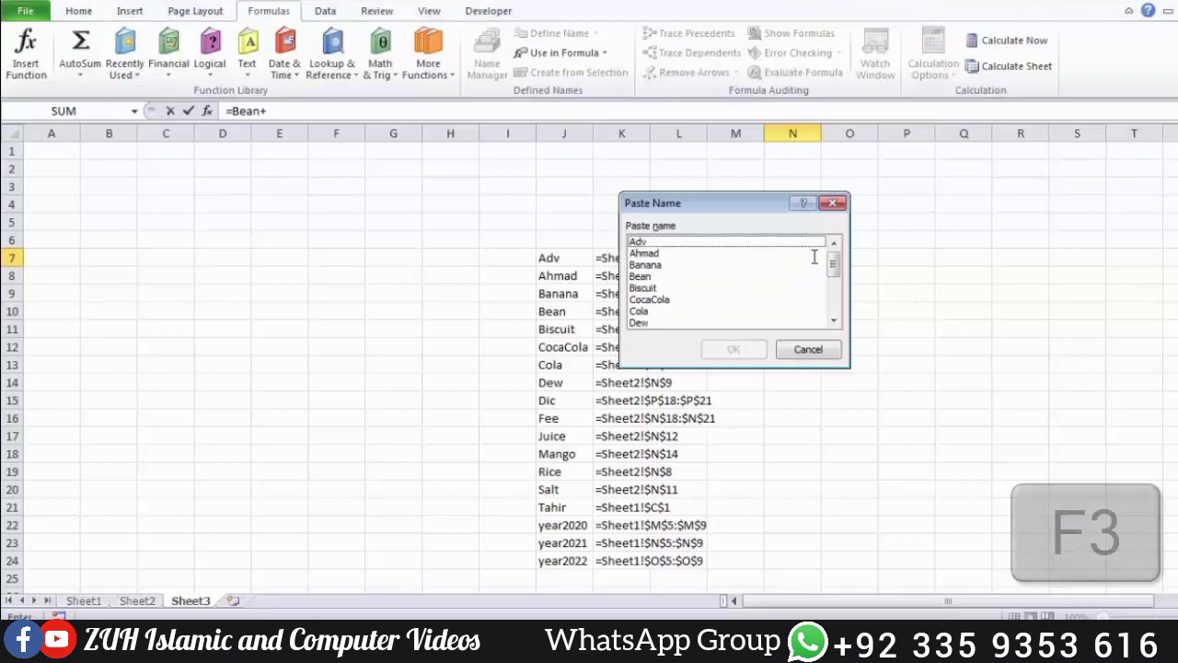
left_click(667, 267)
left_click(731, 349)
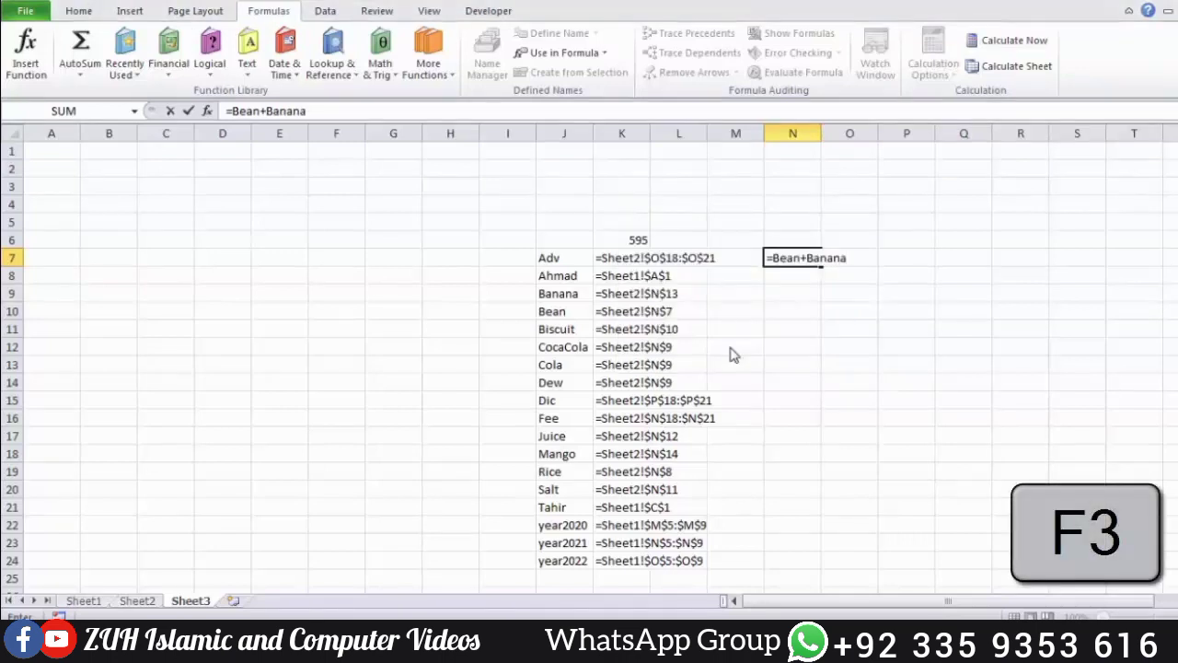
key("F3")
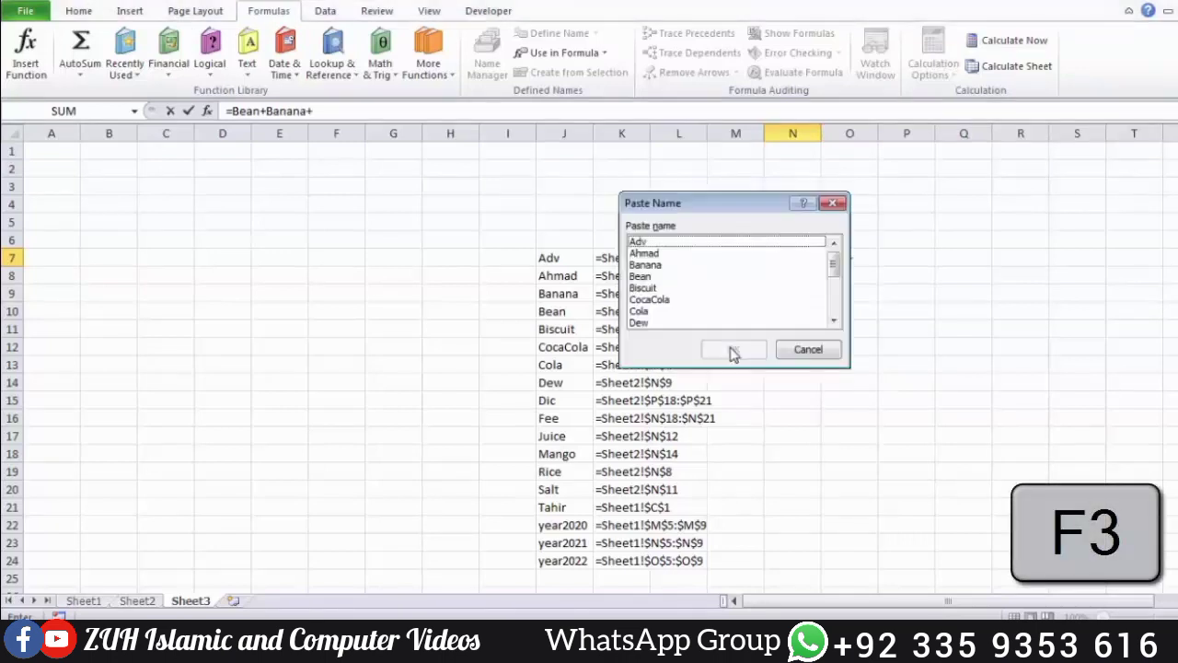
left_click(668, 327)
double_click(720, 313)
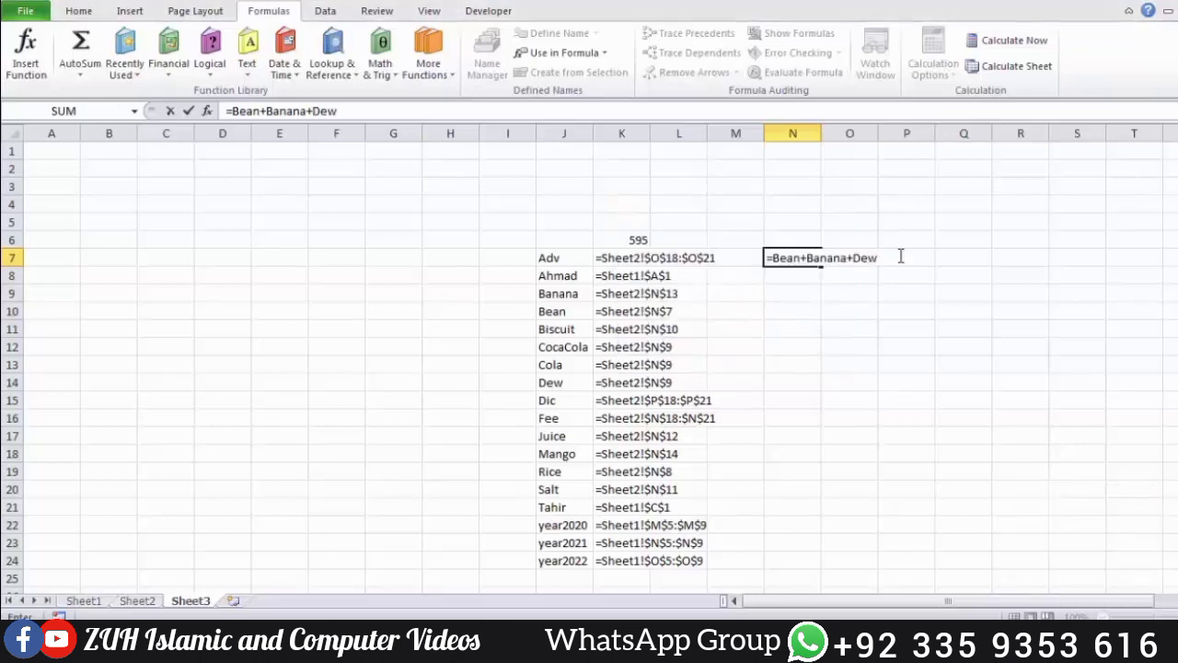
key("Return")
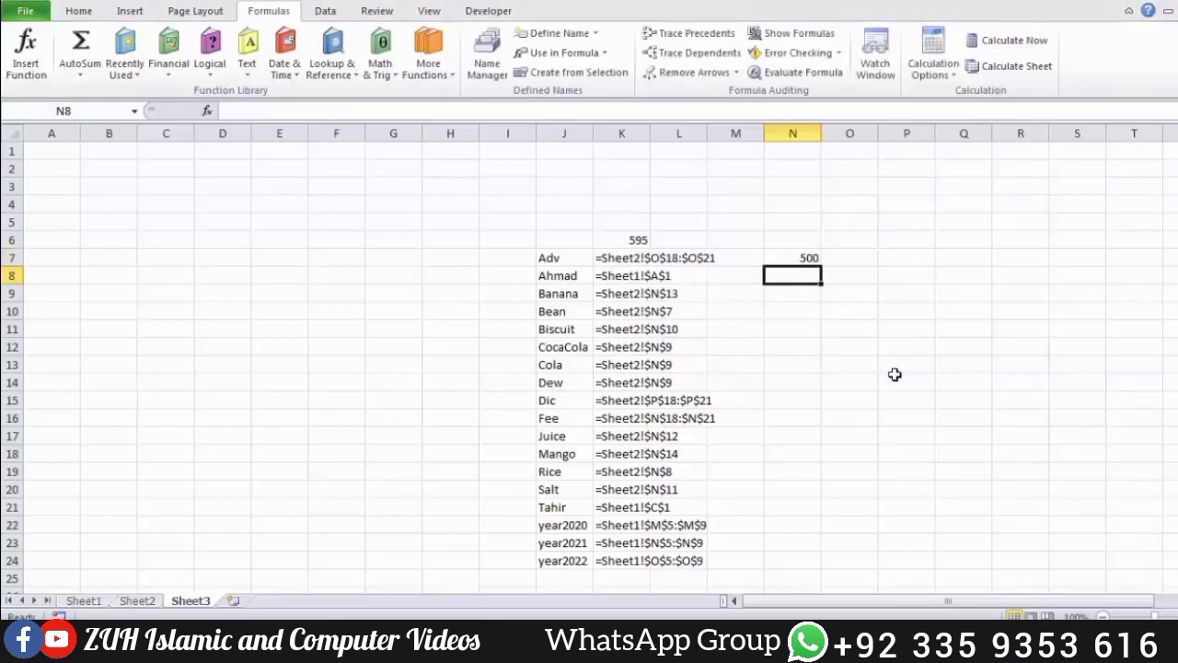
Delete the formula from N7 on Sheet3 and jump to the cell named Mango.
left_click(785, 256)
key("Delete")
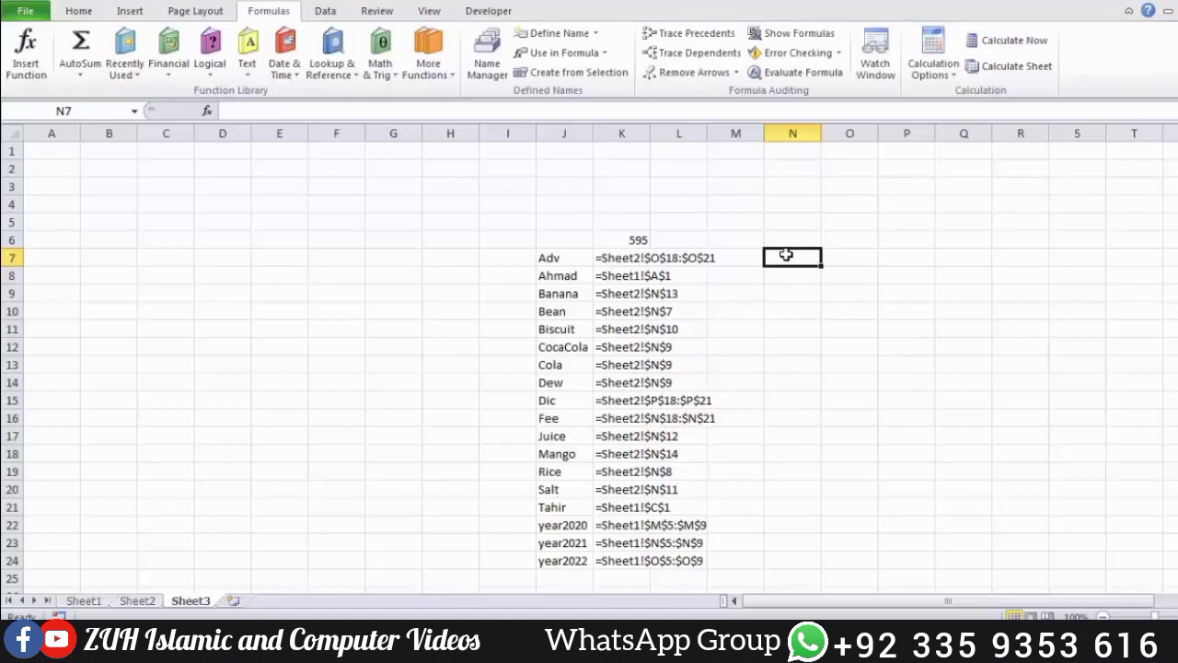
left_click(561, 197)
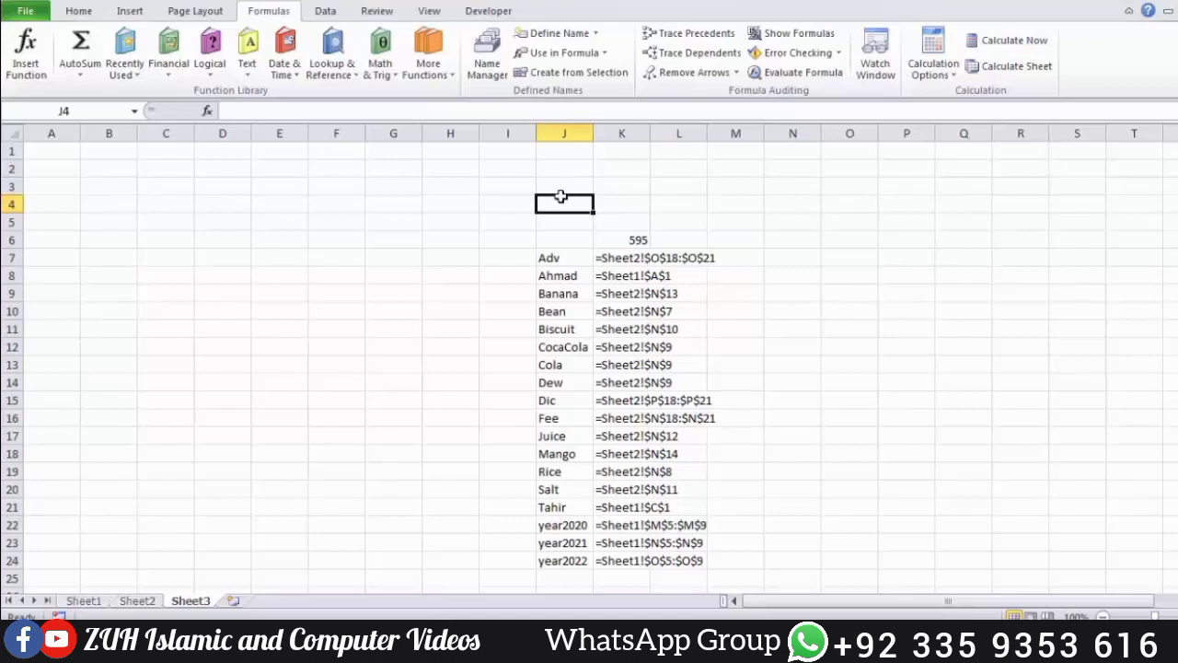
left_click(135, 112)
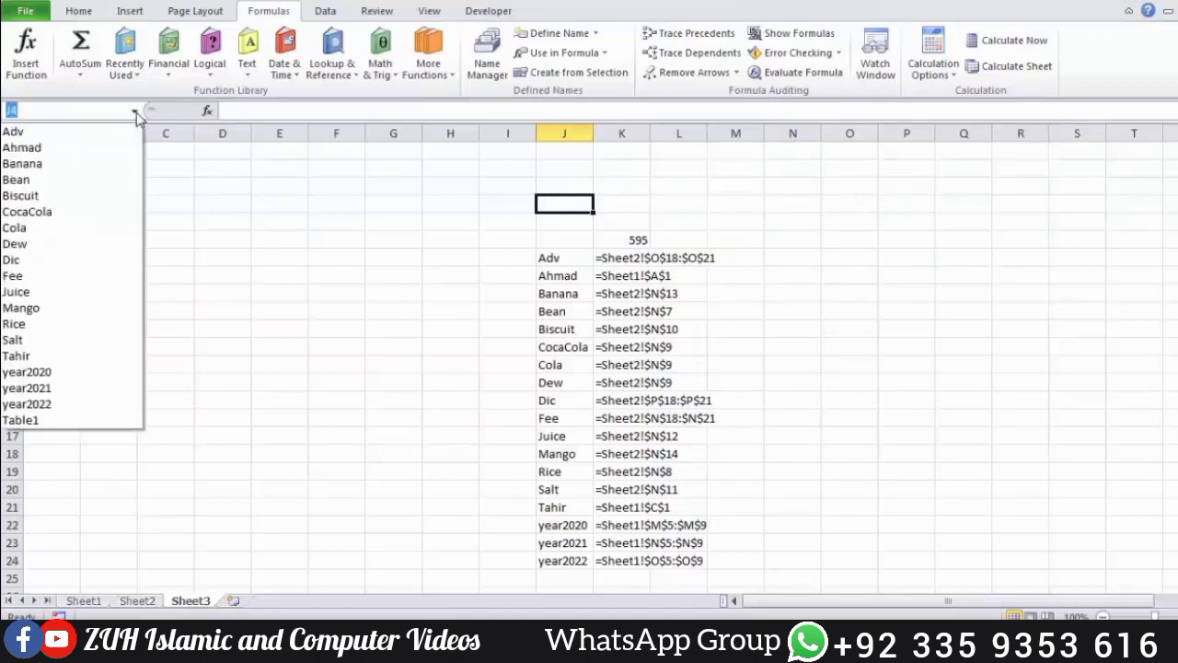
left_click(47, 309)
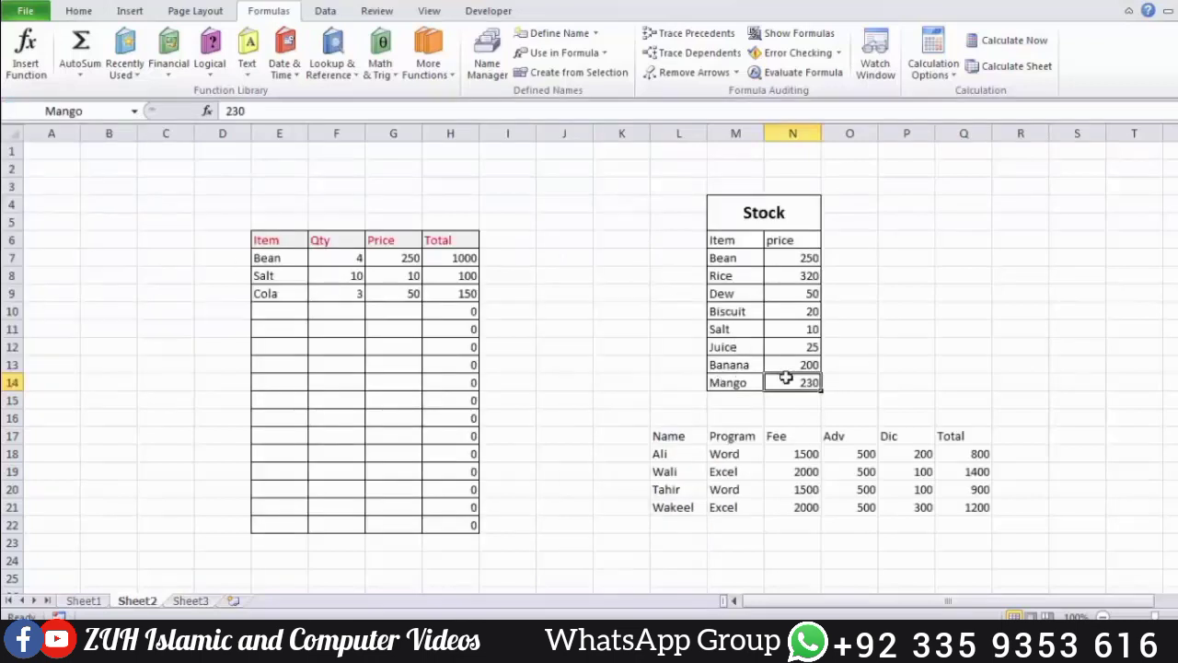
left_click(631, 264)
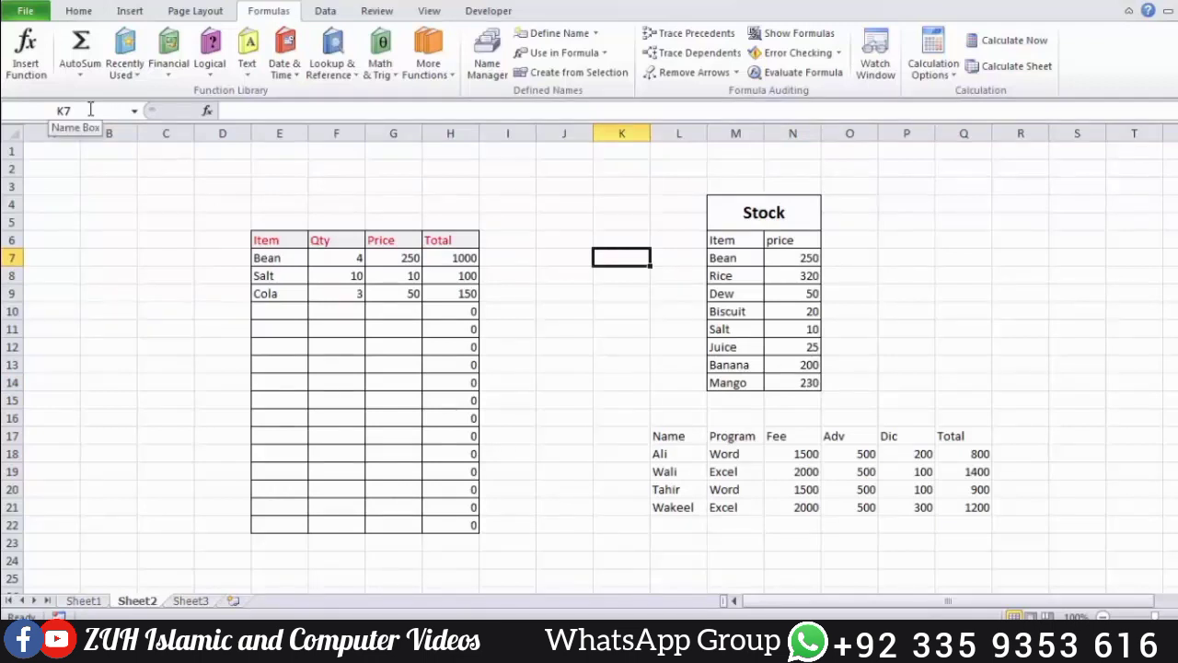
Give the Bean price cell N7 on Sheet2 the additional name Bean1.
left_click(804, 258)
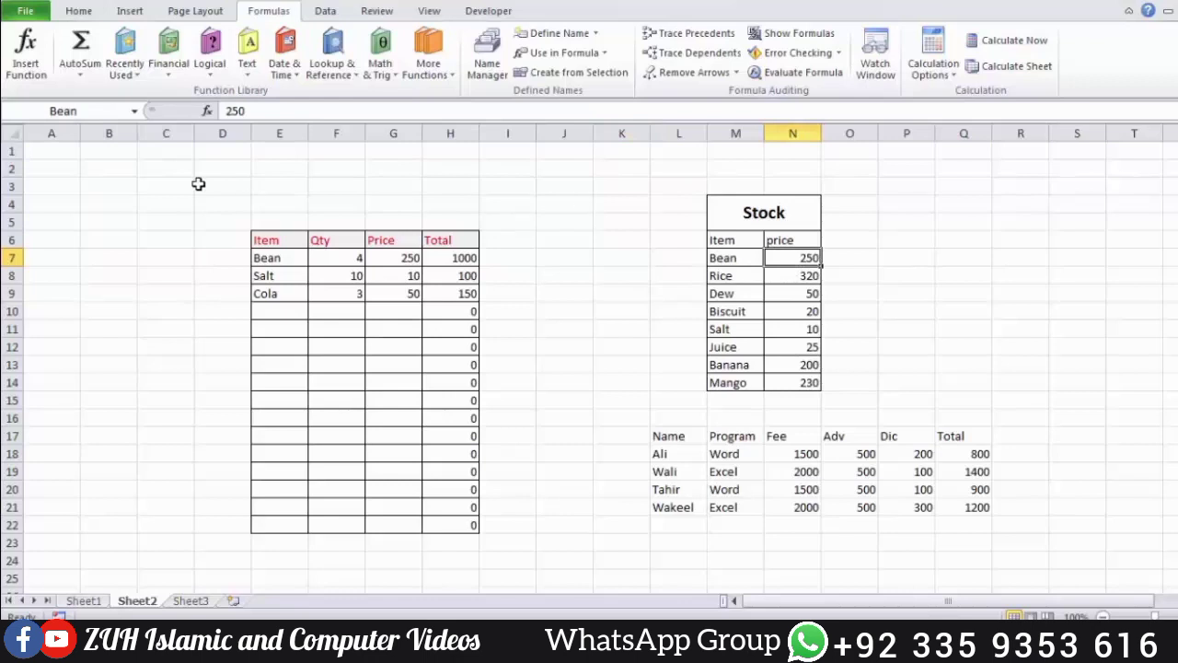
left_click(102, 113)
type("B")
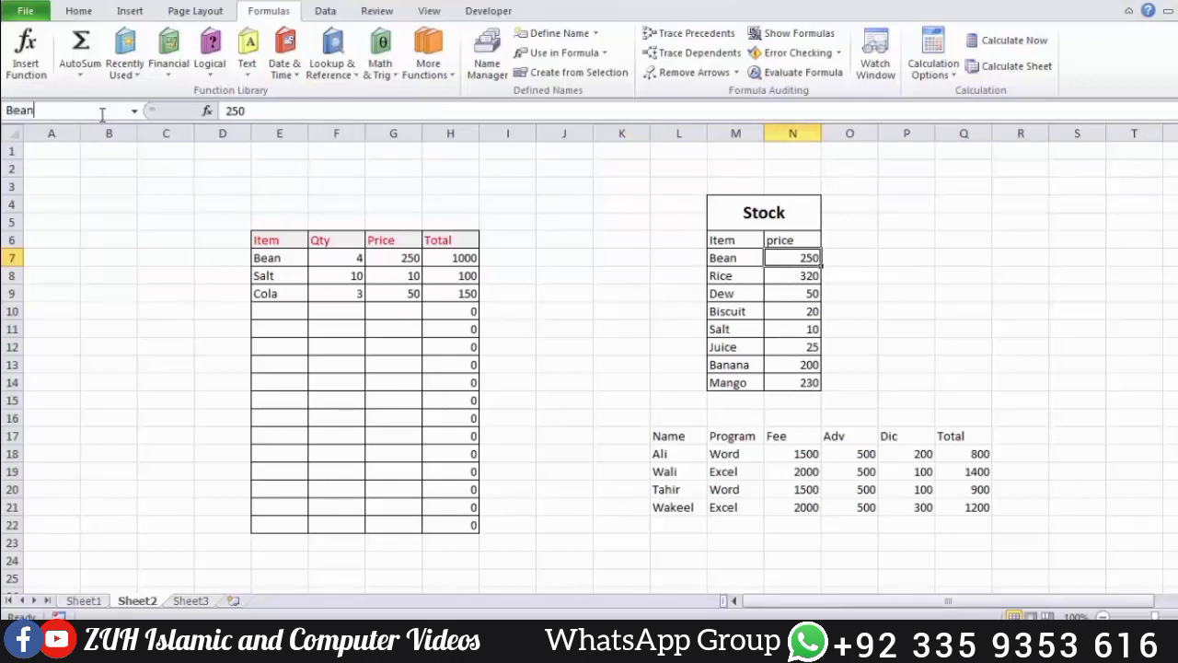
type("ean1")
key("Return")
Enter the formula =Bean1*2 in cell J10 of Sheet2.
left_click(578, 316)
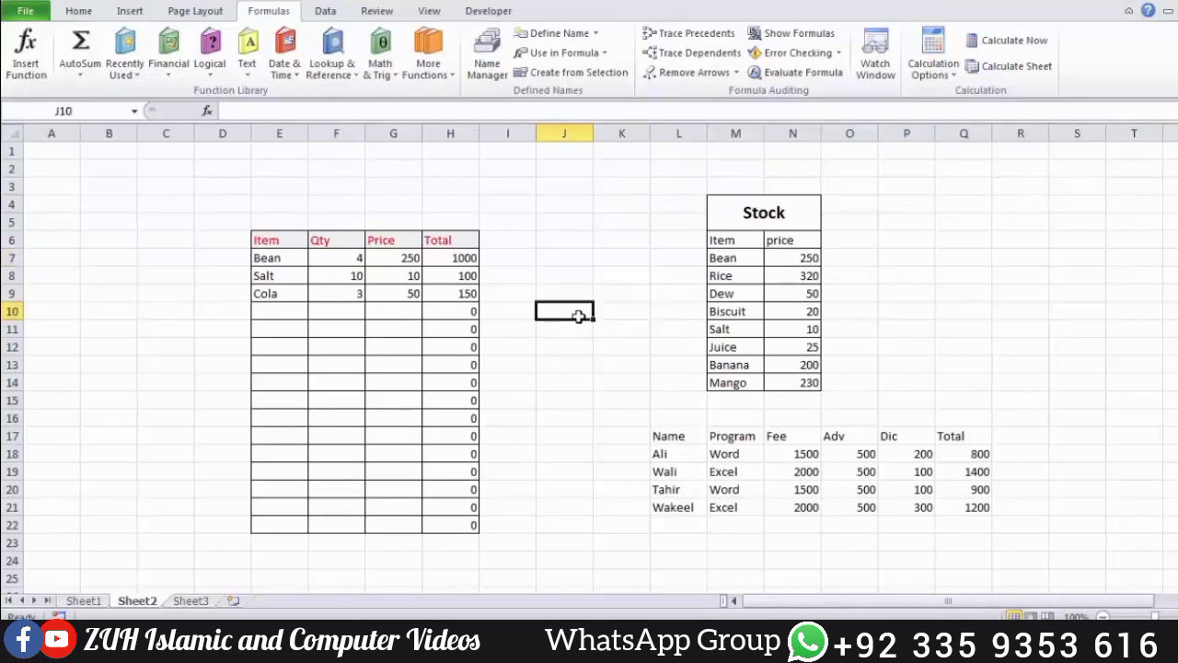
type("=")
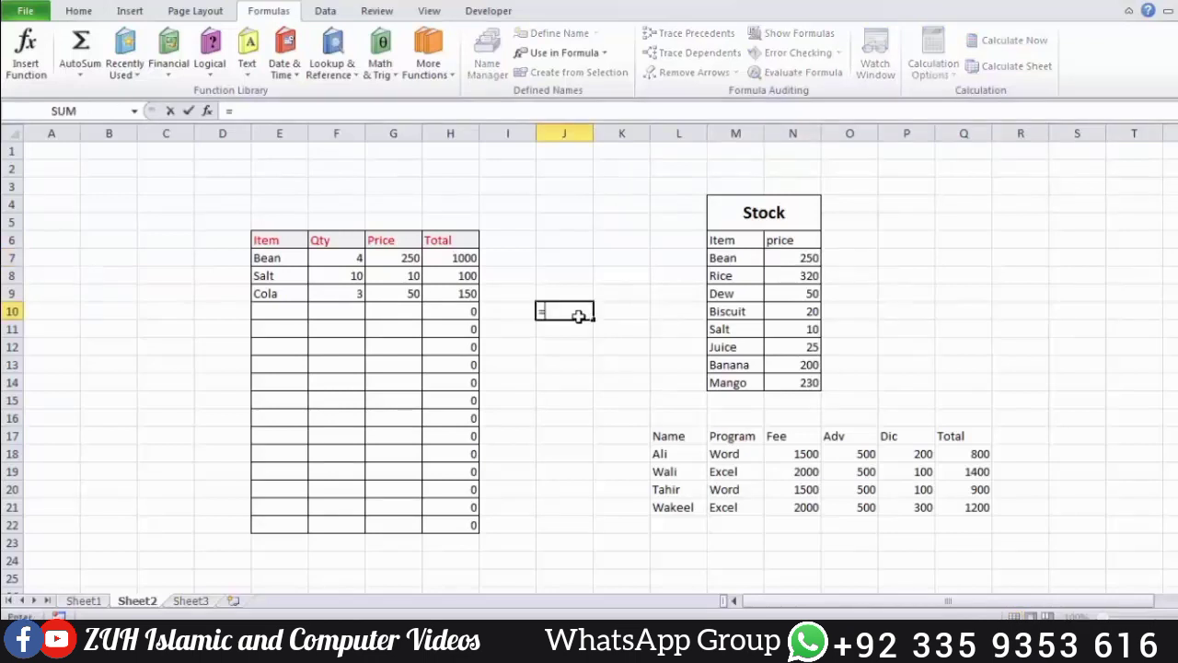
type("bean1")
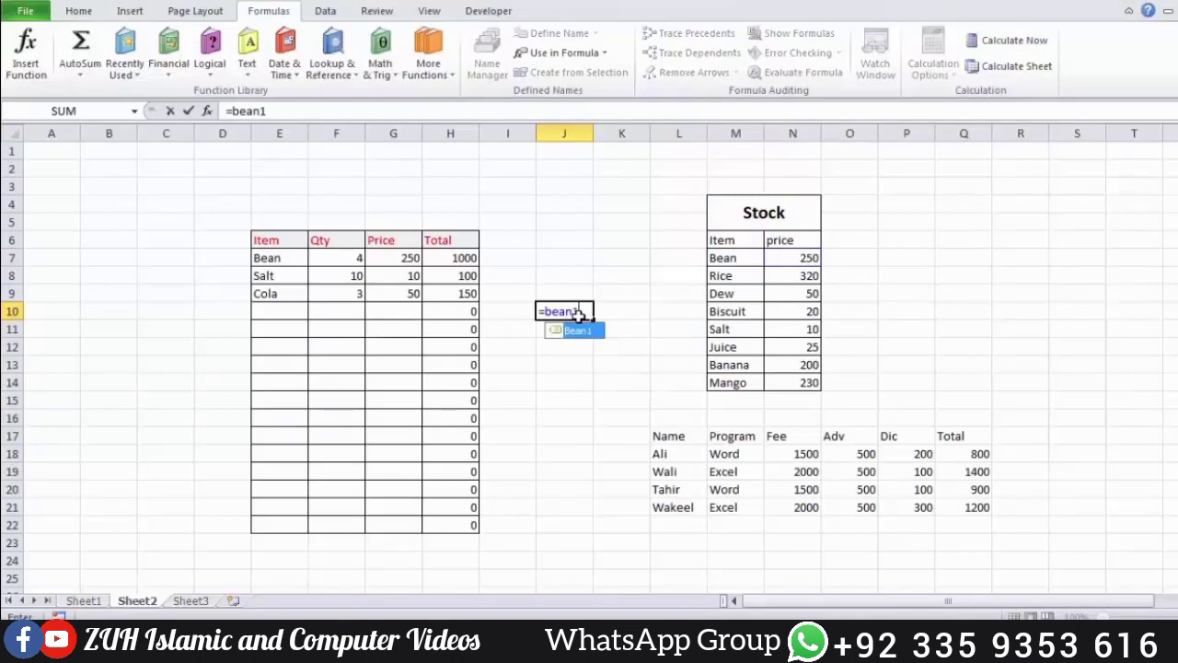
type("*")
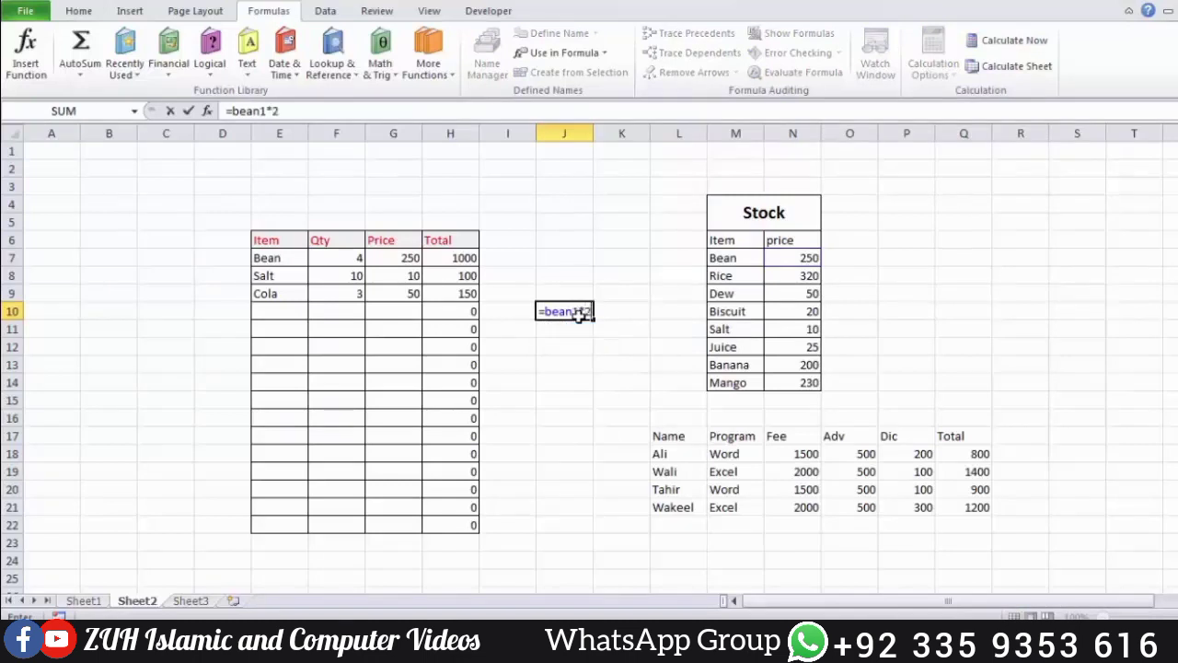
type("2")
key("Return")
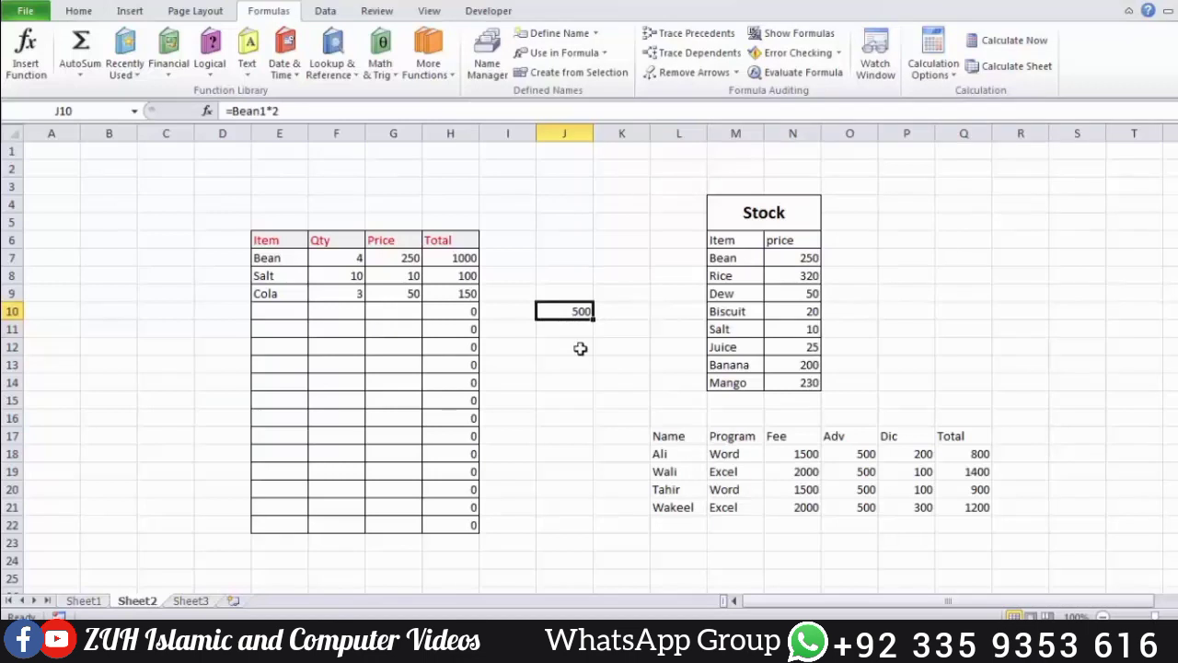
key("Down")
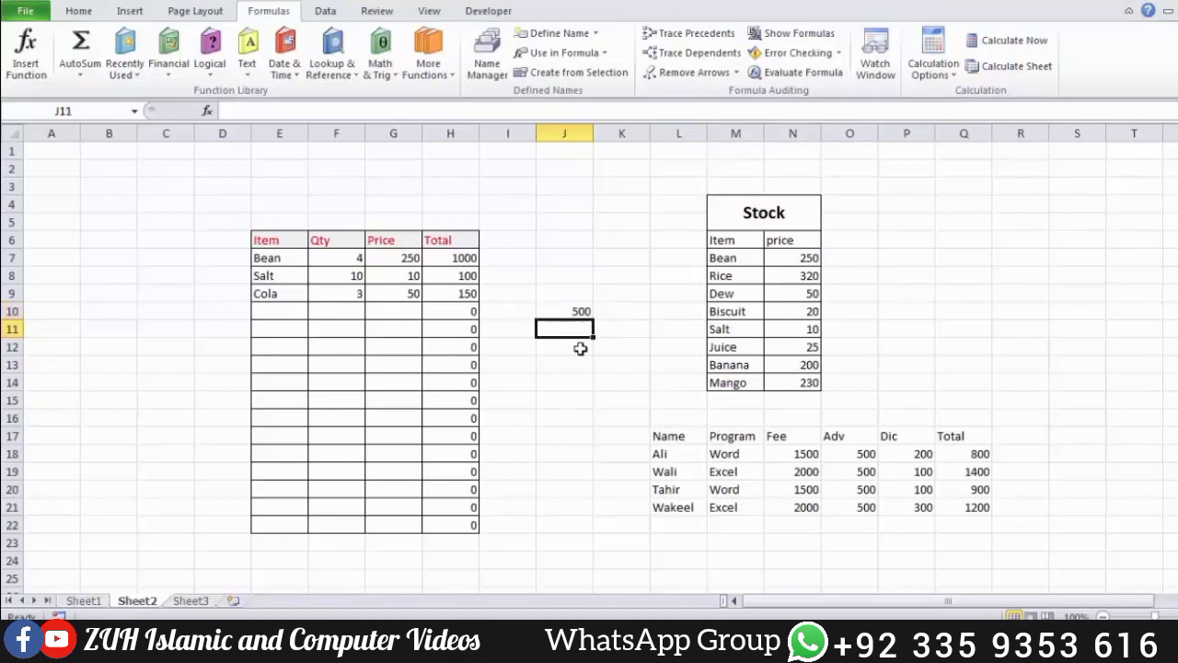
left_click(598, 35)
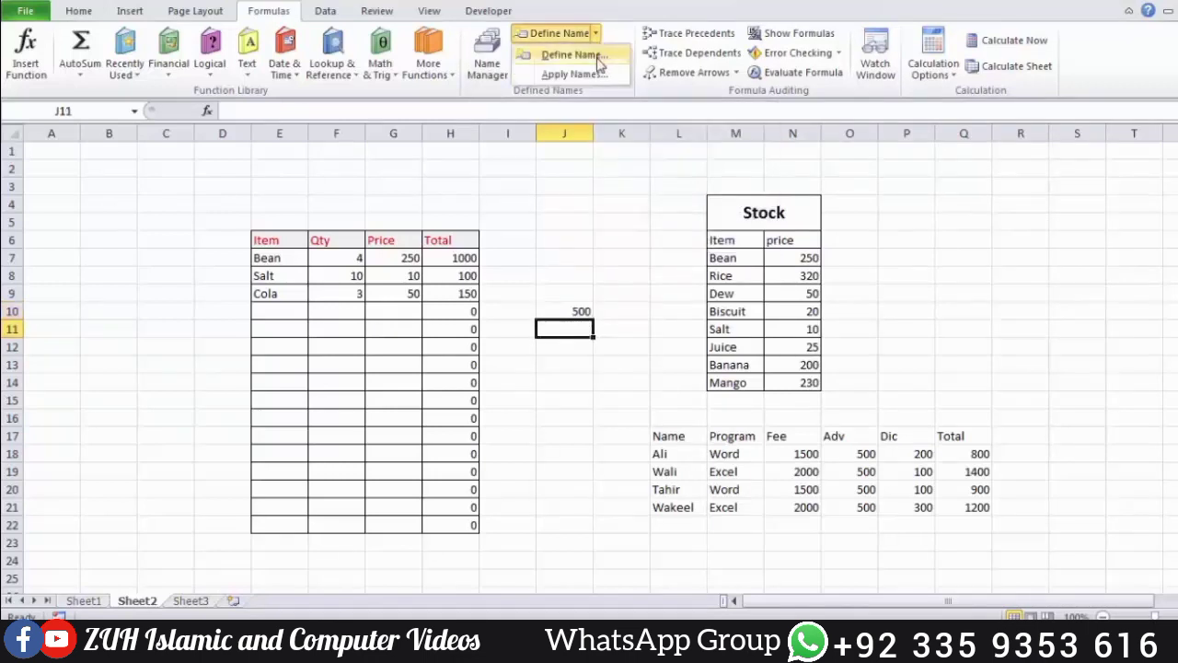
left_click(595, 69)
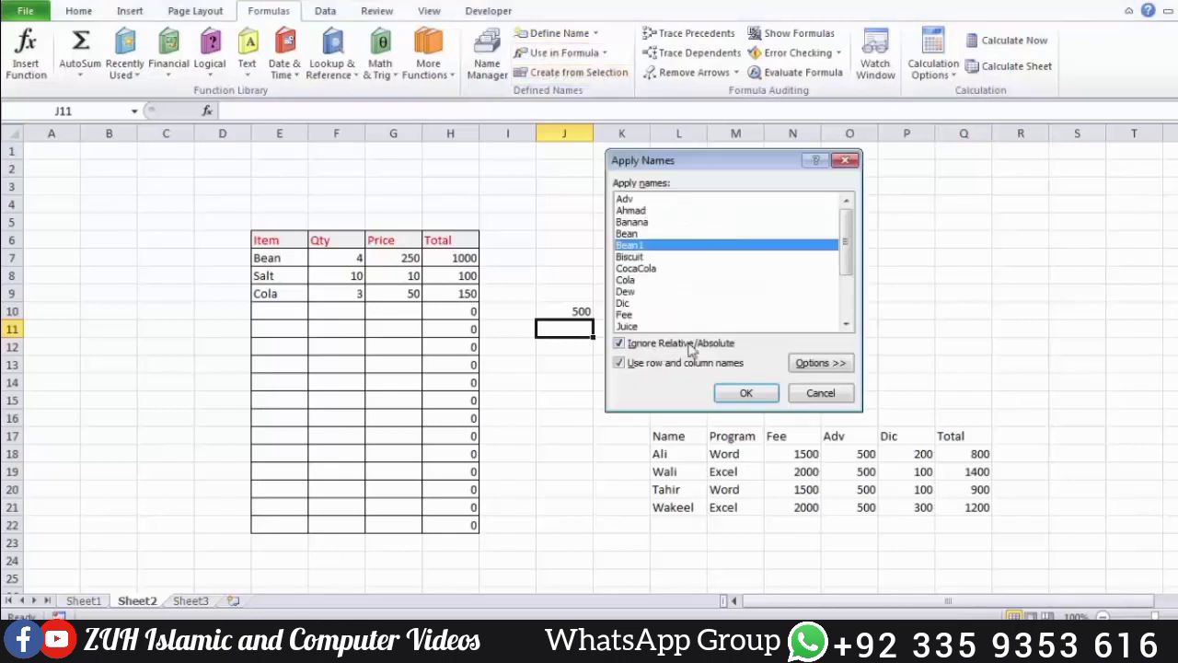
left_click(826, 393)
left_click(613, 434)
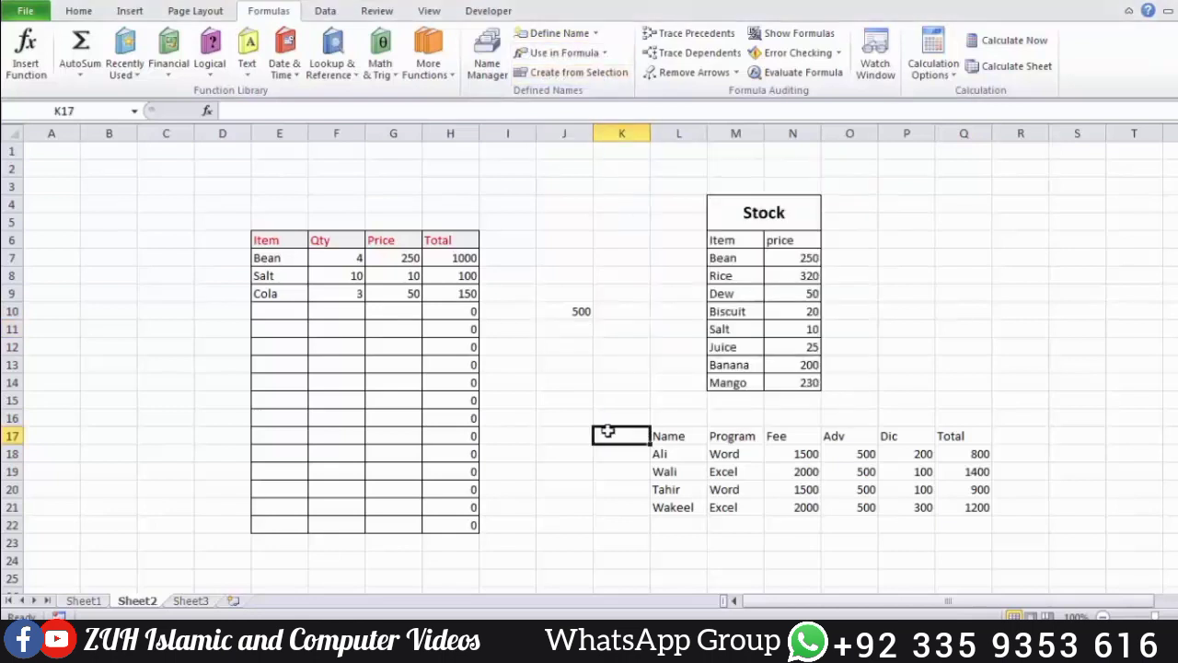
Clear the pasted name list and the old total from H6:N25 on Sheet3.
left_click(191, 601)
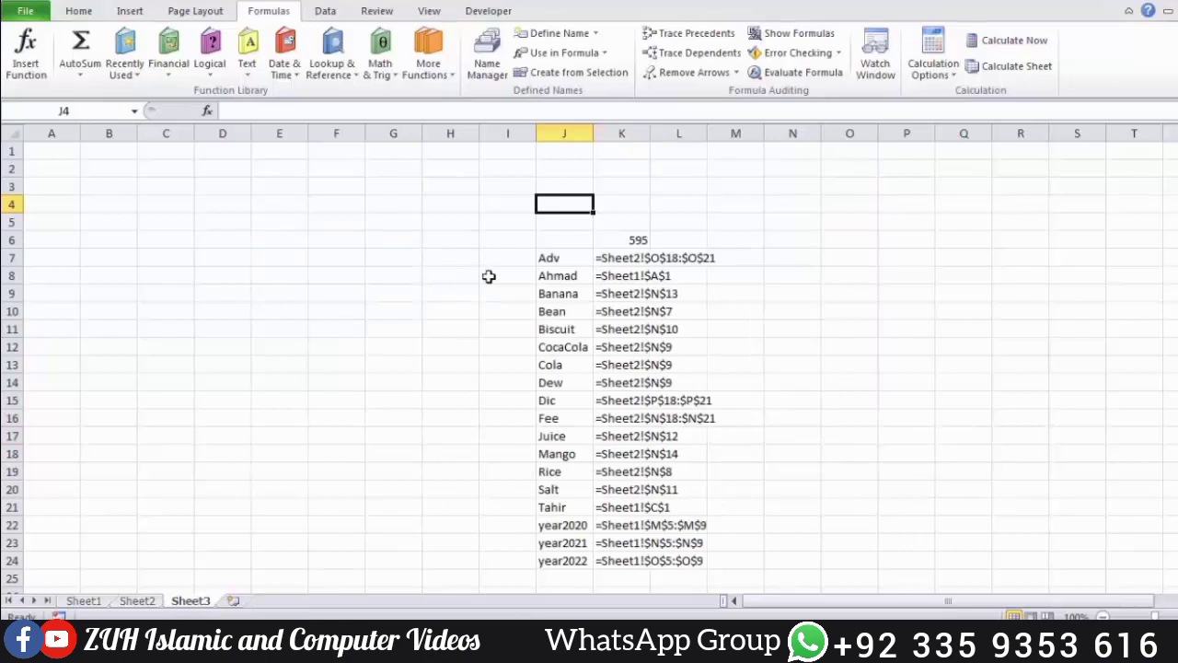
left_click_drag(461, 237, 818, 576)
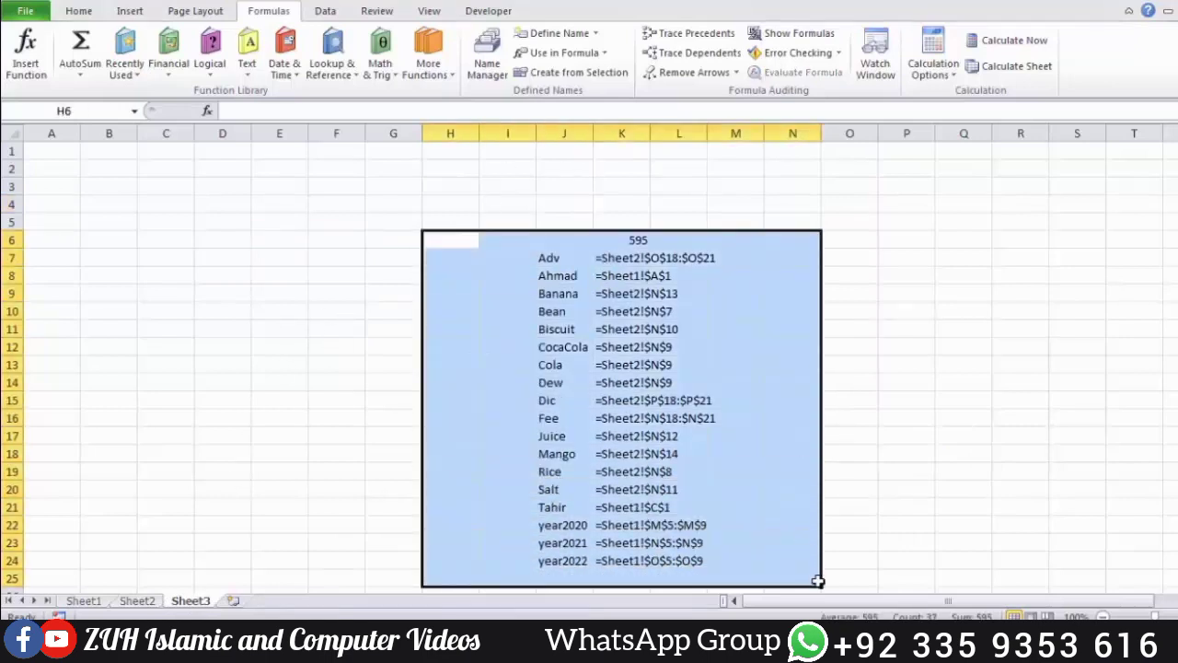
key("Delete")
Enter the headings Name, Salary and Dicount from E8, with four names and salaries of 100, 200, 300 and 400 below.
left_click(299, 273)
type("Name")
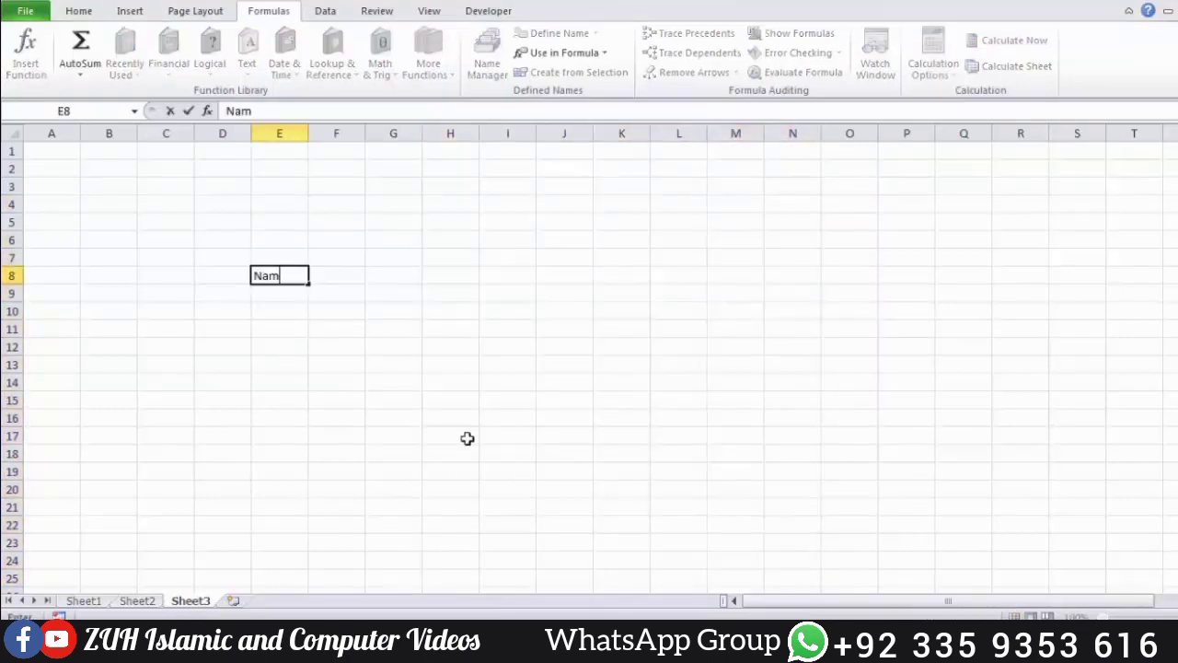
key("Tab")
type("Salary")
key("Tab")
type("Dicount")
key("Return")
type("Ali")
key("Return")
type("300")
key("Return")
type("400")
key("Return")
Head column G Bonus with values 10, 20, 30 and 50, and add a Total column filled with SUM formulas of salary and bonus.
left_click(398, 295)
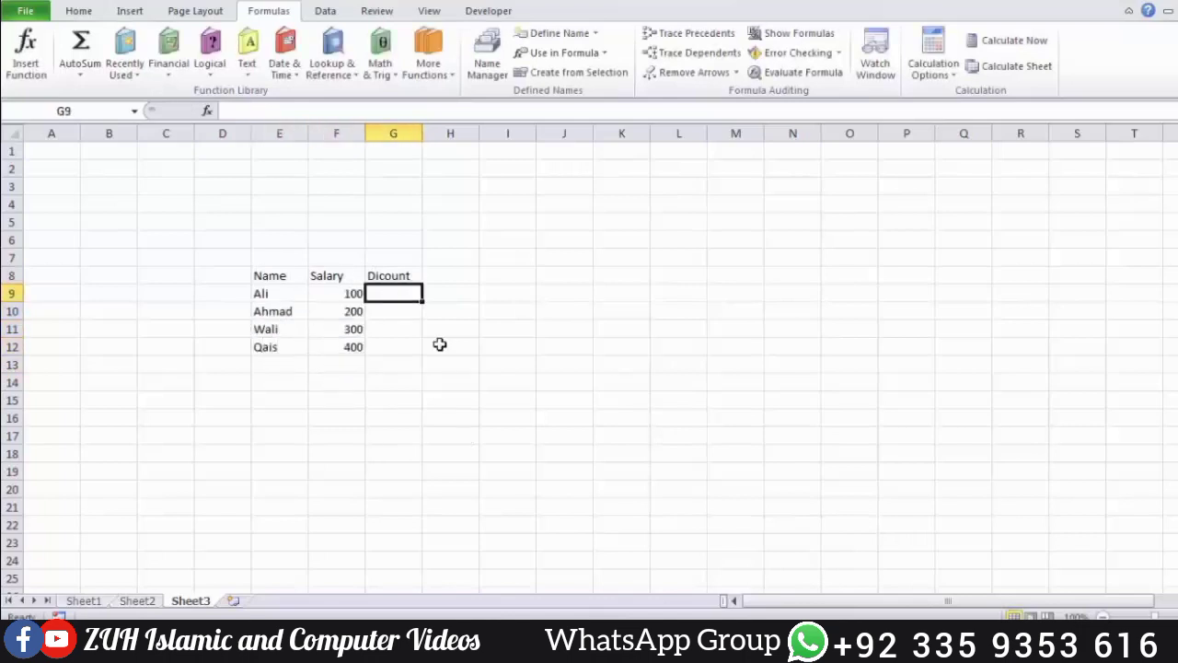
type("10")
key("Return")
type("20")
left_click_drag(480, 300, 480, 351)
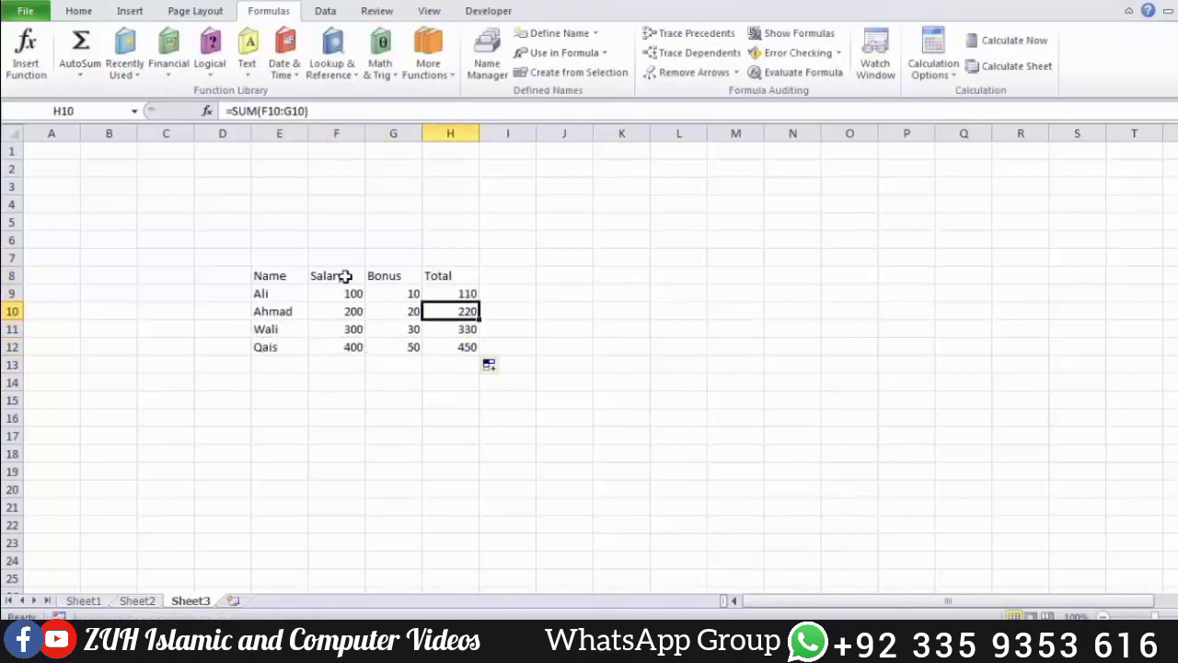
Create names from the top row for the Salary range F8:F12 and the Bonus range G8:G12.
left_click_drag(338, 276, 350, 348)
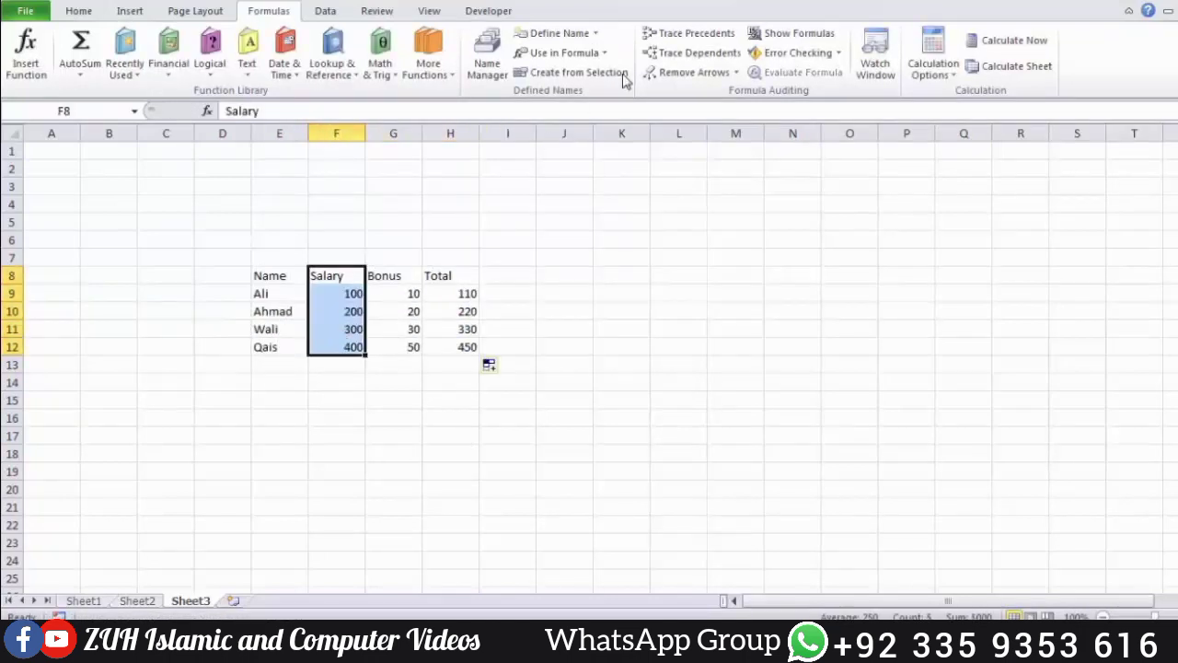
left_click(571, 71)
left_click(721, 335)
left_click_drag(391, 278, 397, 340)
left_click(562, 72)
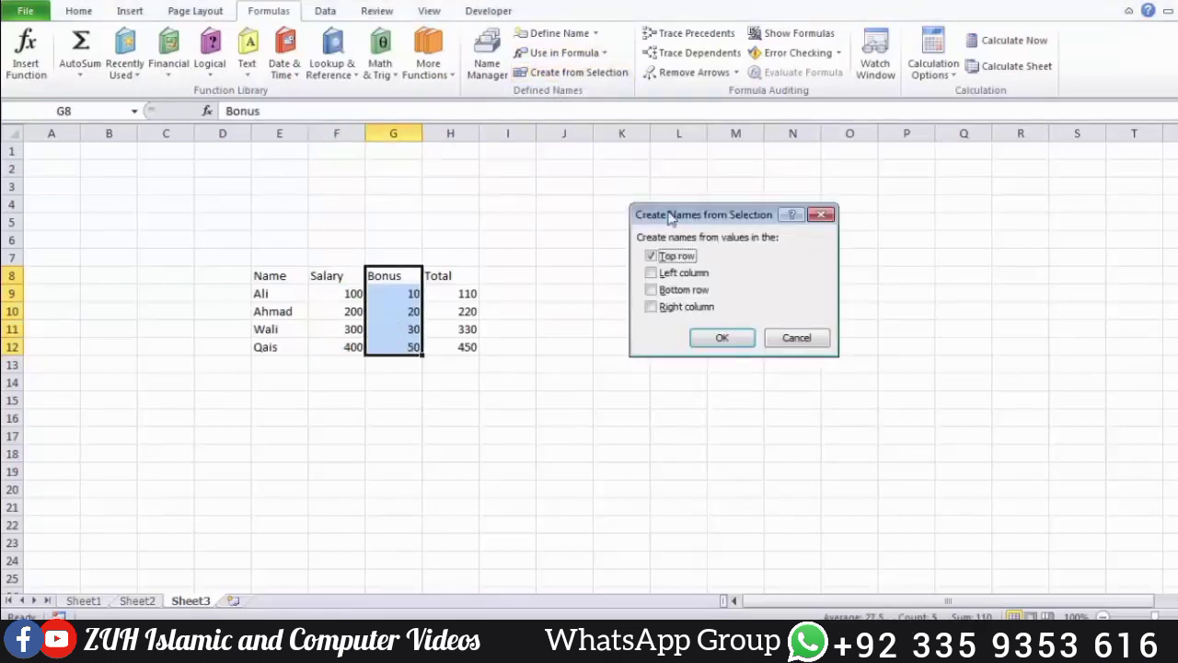
left_click(719, 334)
left_click_drag(705, 329, 630, 329)
Try to apply the defined names to the SUM formulas in H9:H12.
left_click(460, 292)
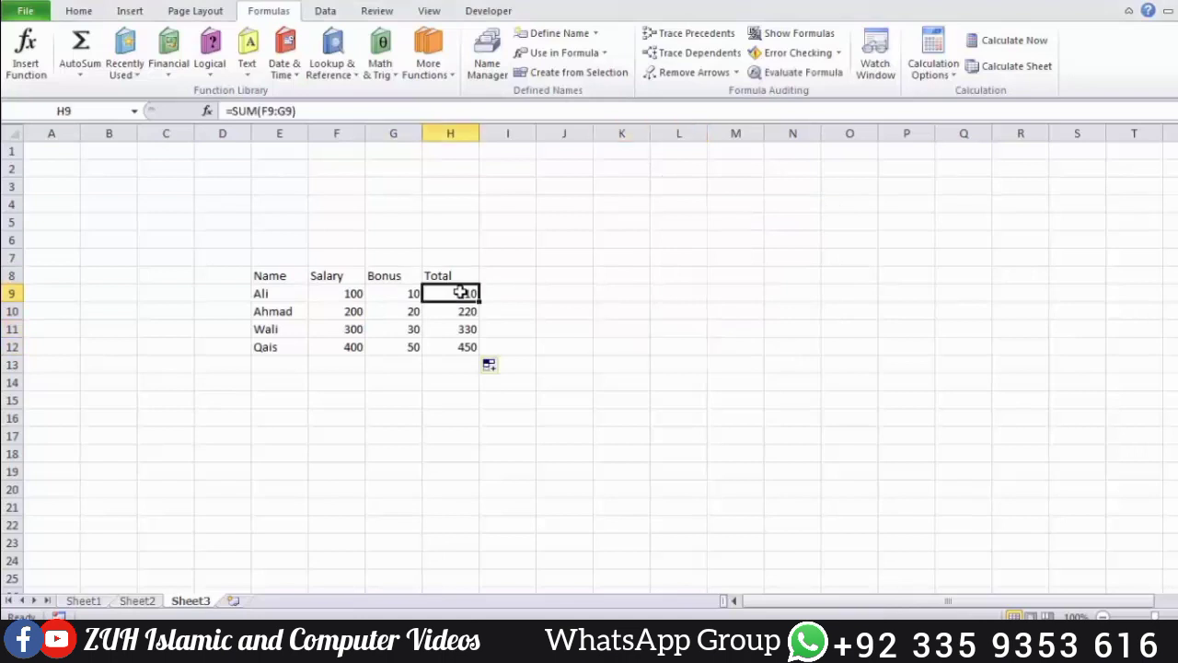
left_click_drag(453, 291, 460, 346)
left_click(594, 33)
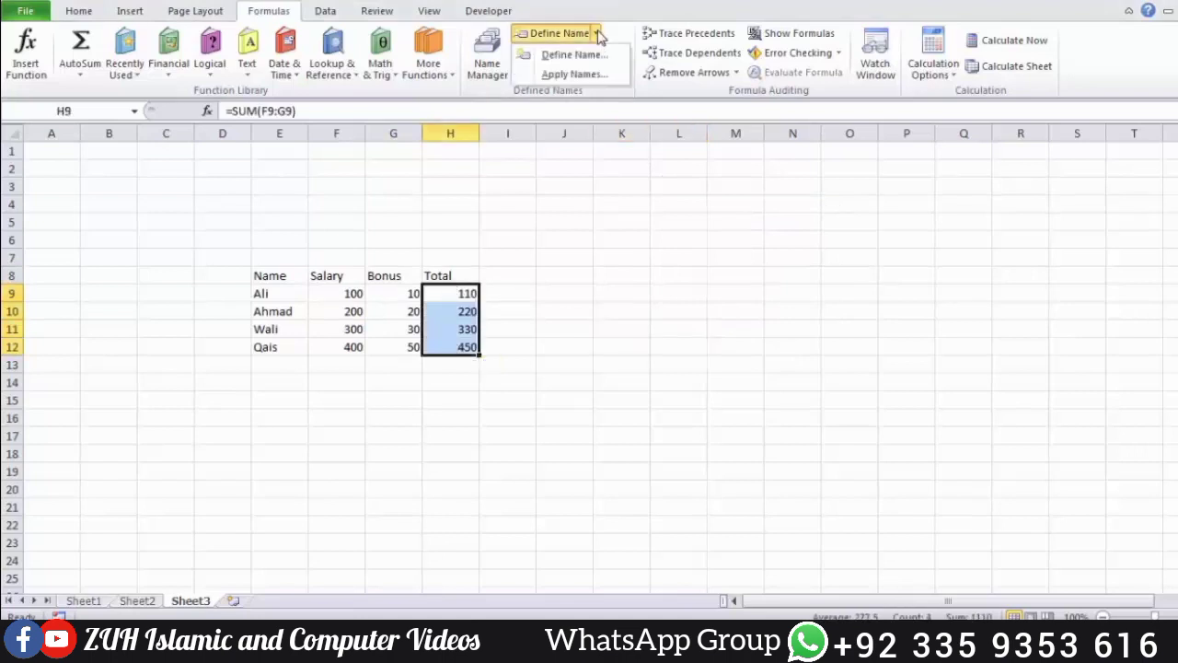
left_click(573, 75)
left_click(759, 396)
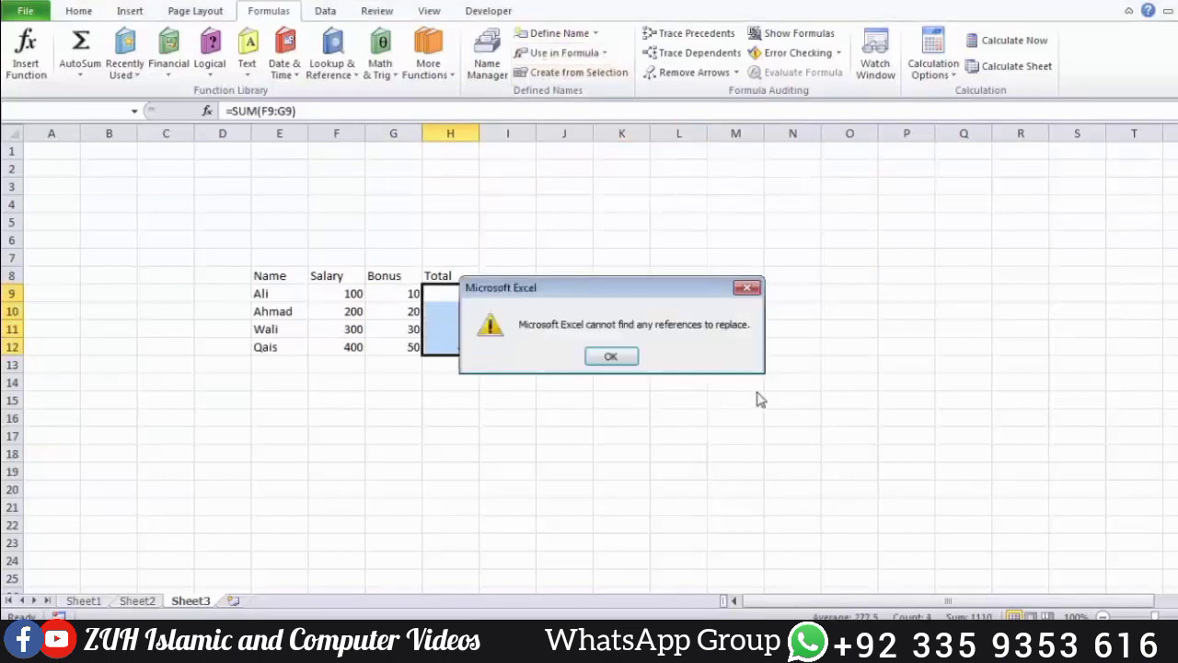
left_click(623, 366)
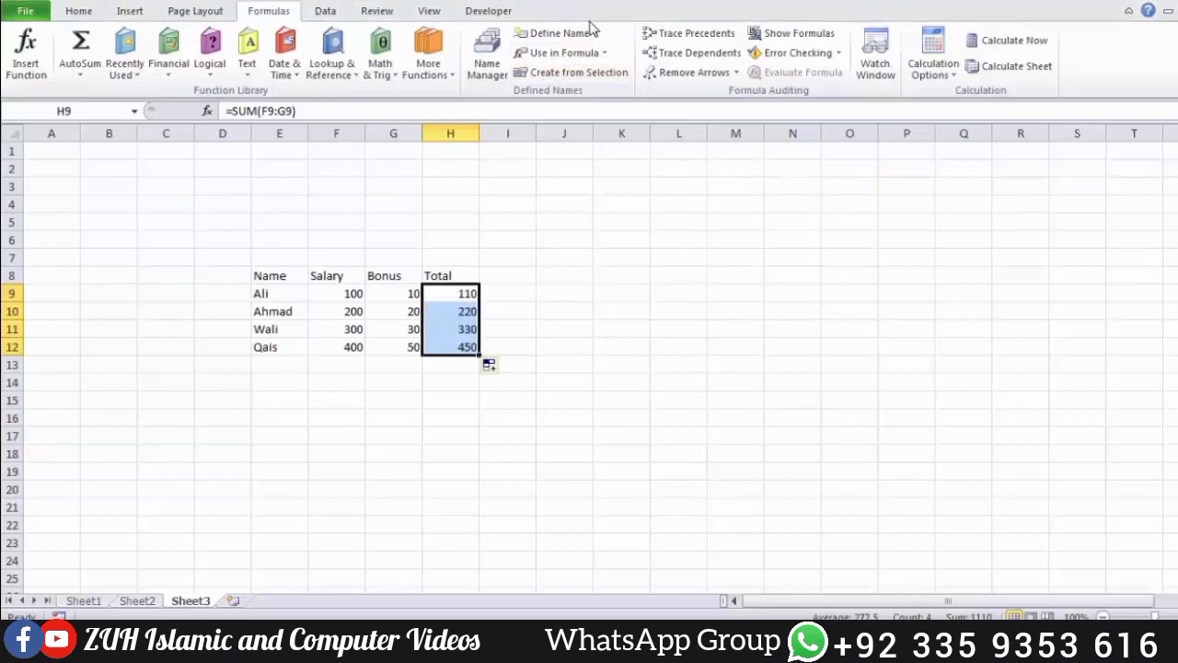
left_click(595, 33)
Replace the Total formula in H9 with =F9+G9.
left_click(459, 294)
type("=")
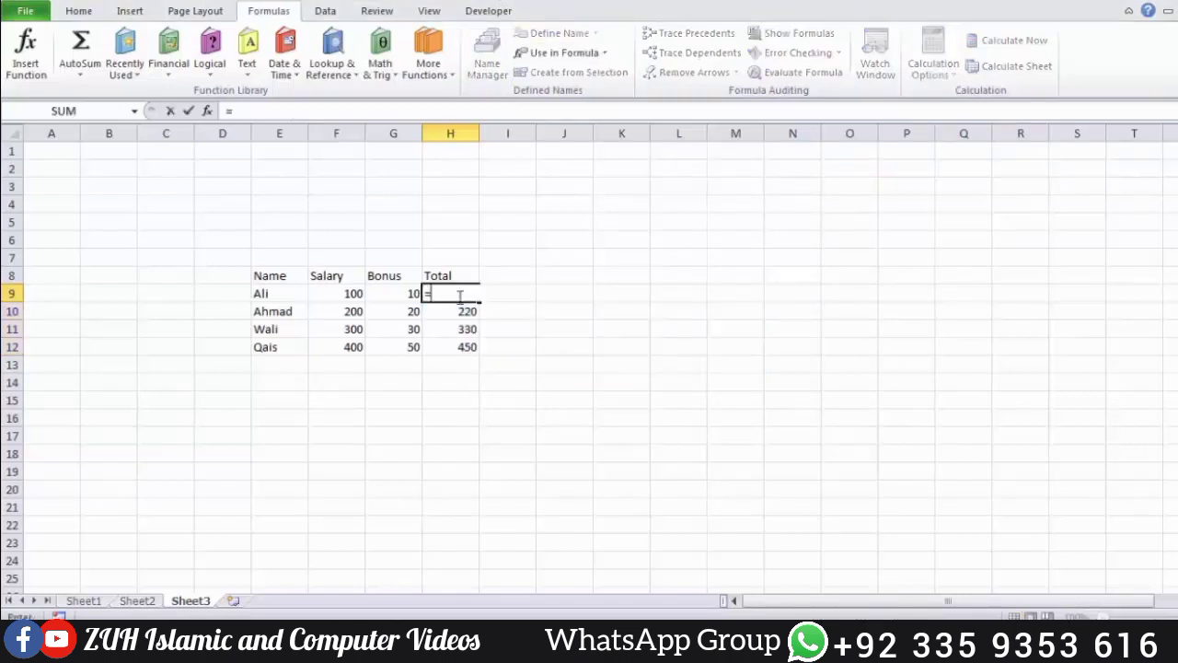
key("Left")
key("Left")
type("+")
key("Left")
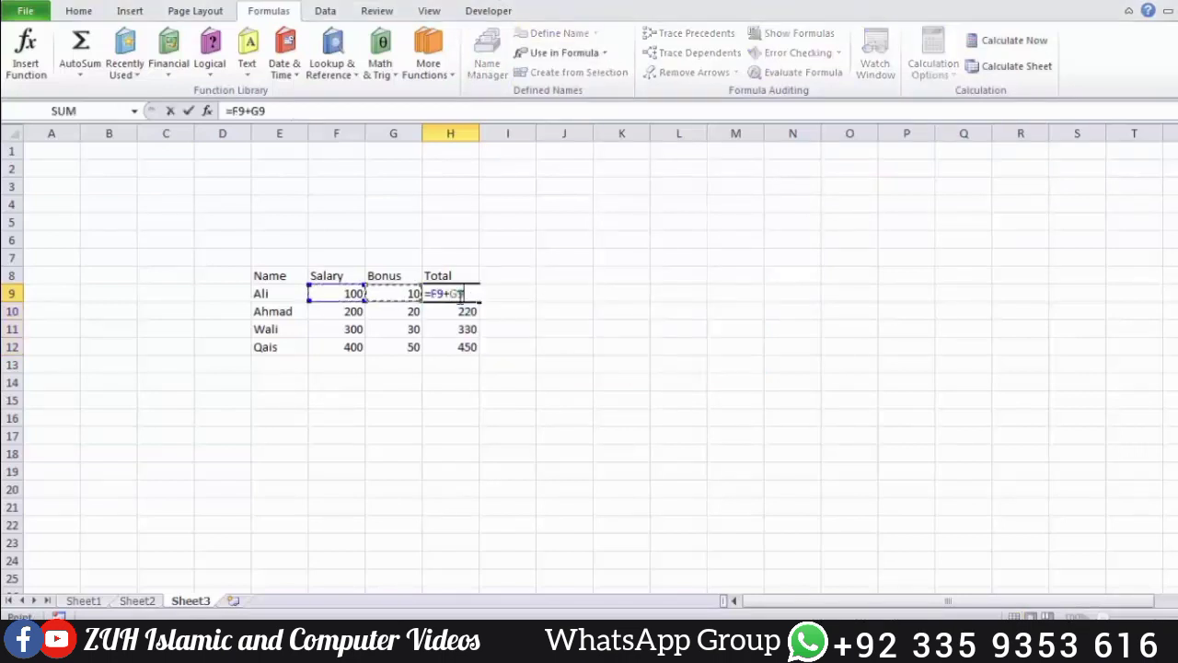
key("Return")
Apply the names Salary1 and Bonus1 to the formula in H9.
left_click(461, 293)
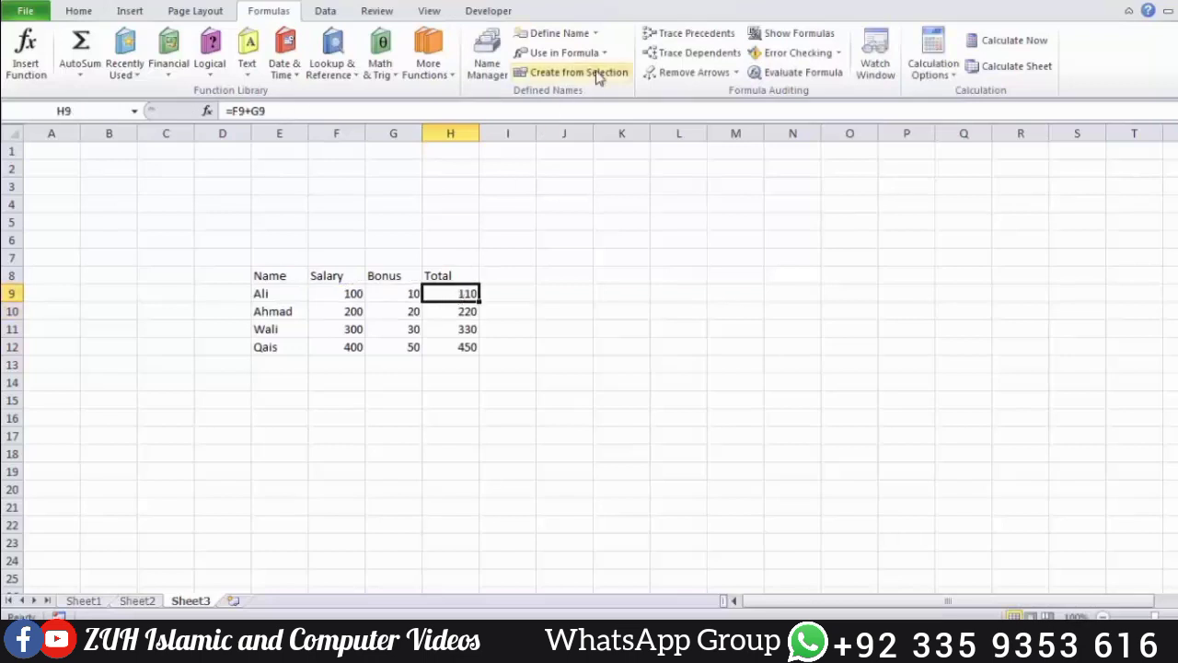
left_click(595, 33)
left_click(594, 75)
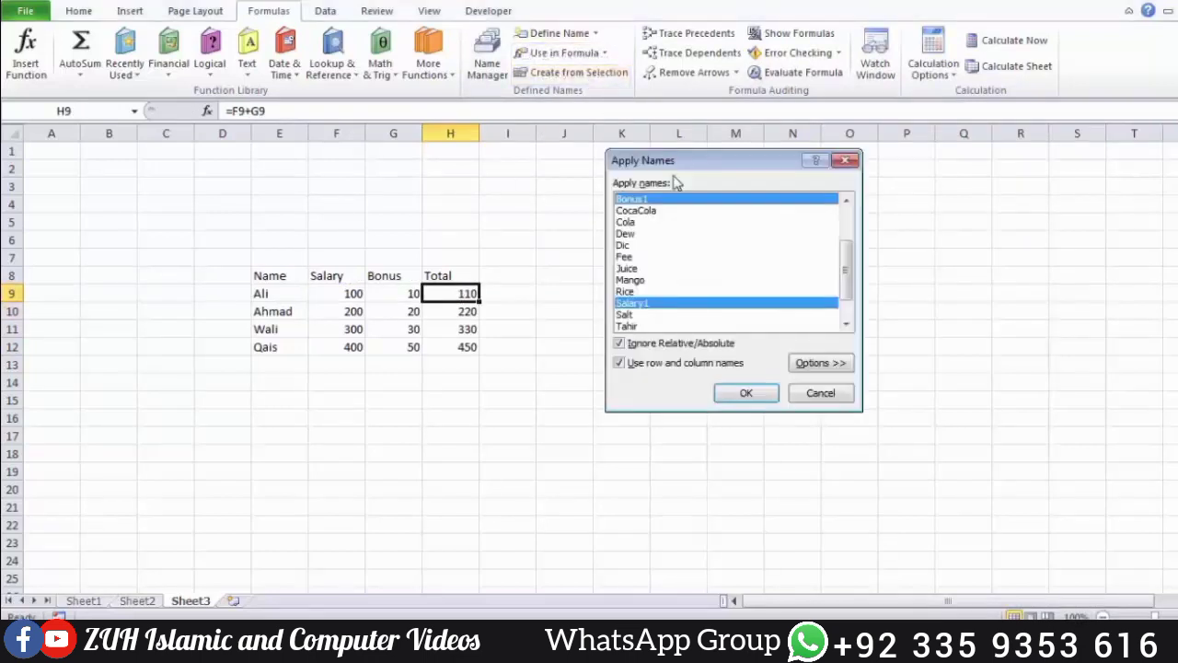
left_click(746, 393)
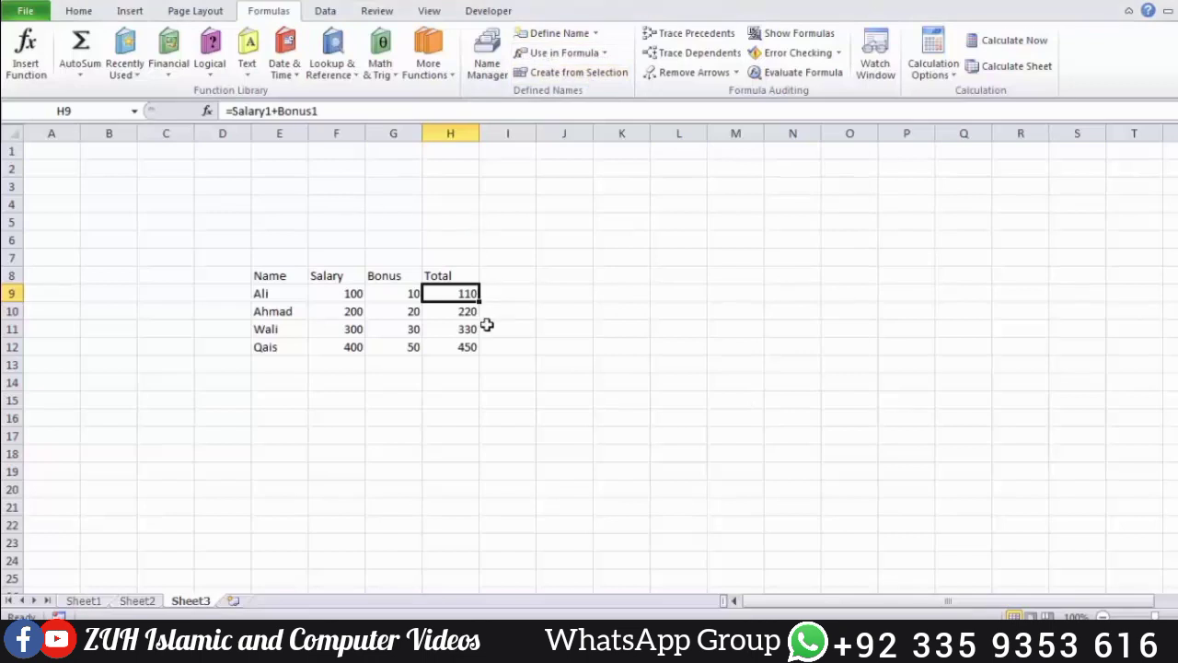
Fill the named Total formula from H9 down to H12 and check the copied formula in H10.
left_click_drag(480, 302, 481, 355)
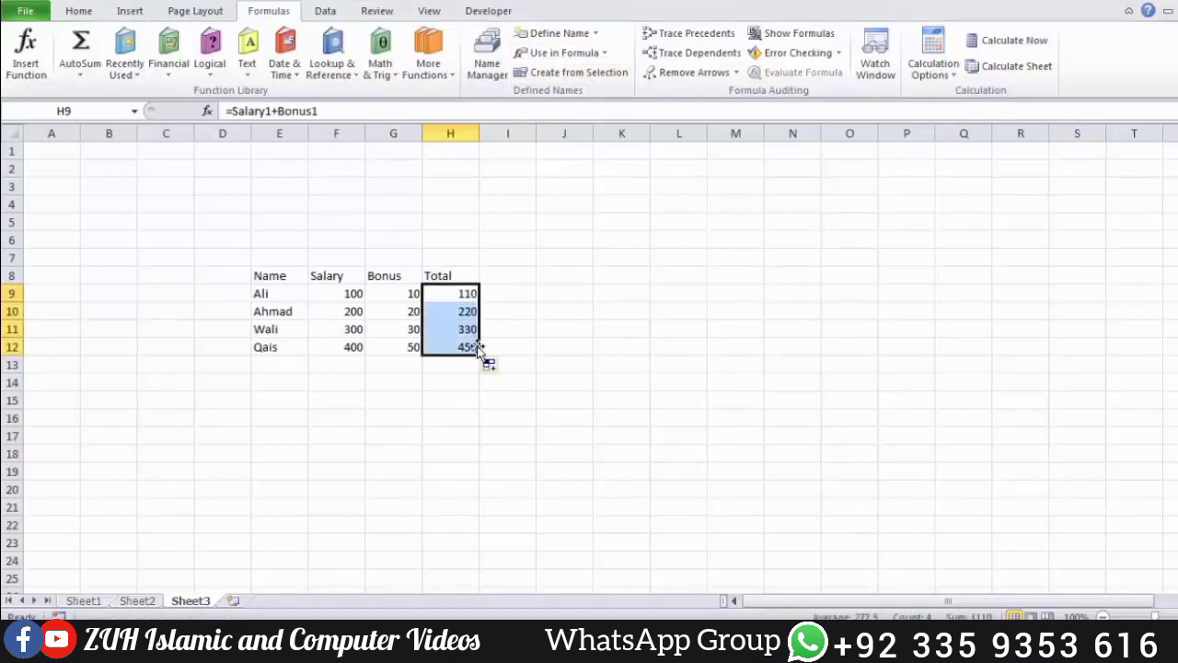
left_click(467, 311)
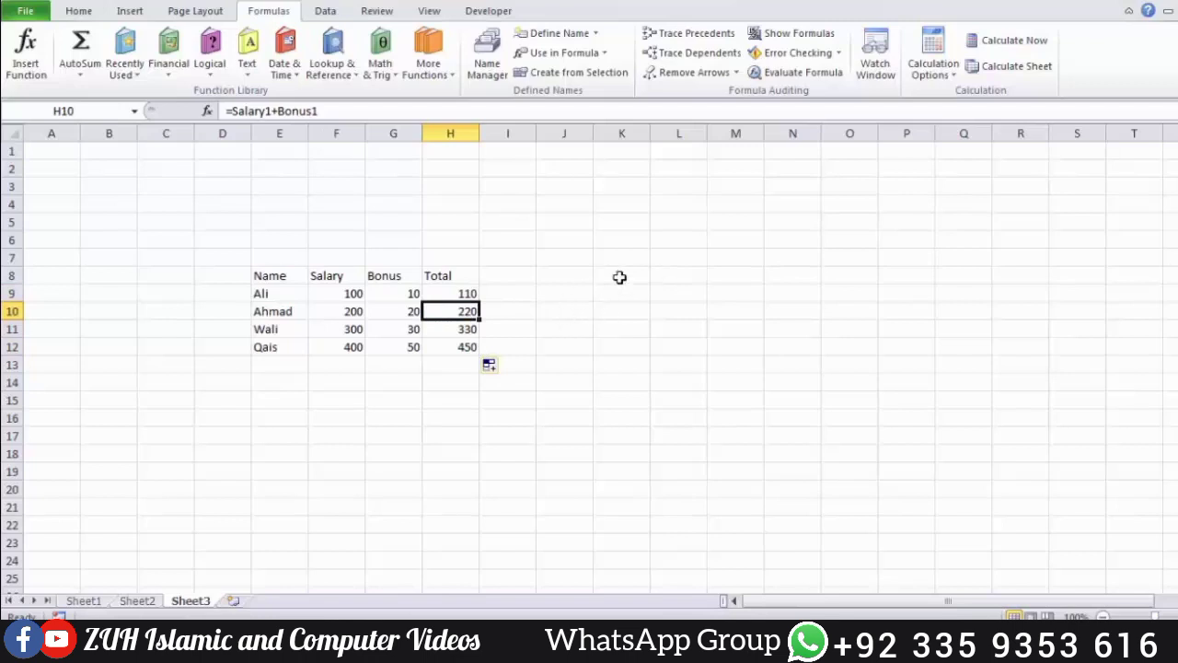
left_click(397, 155)
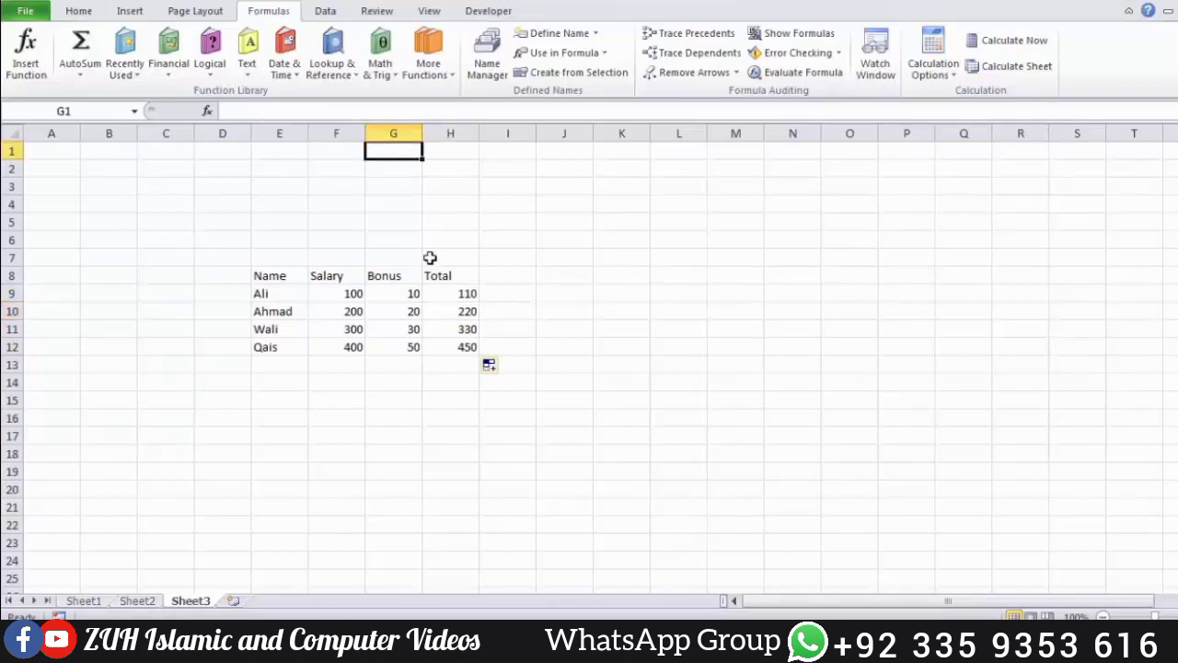
Enter the heading Bonus in G1 and the value 50 in G2 below it.
type("Bonus")
key("Return")
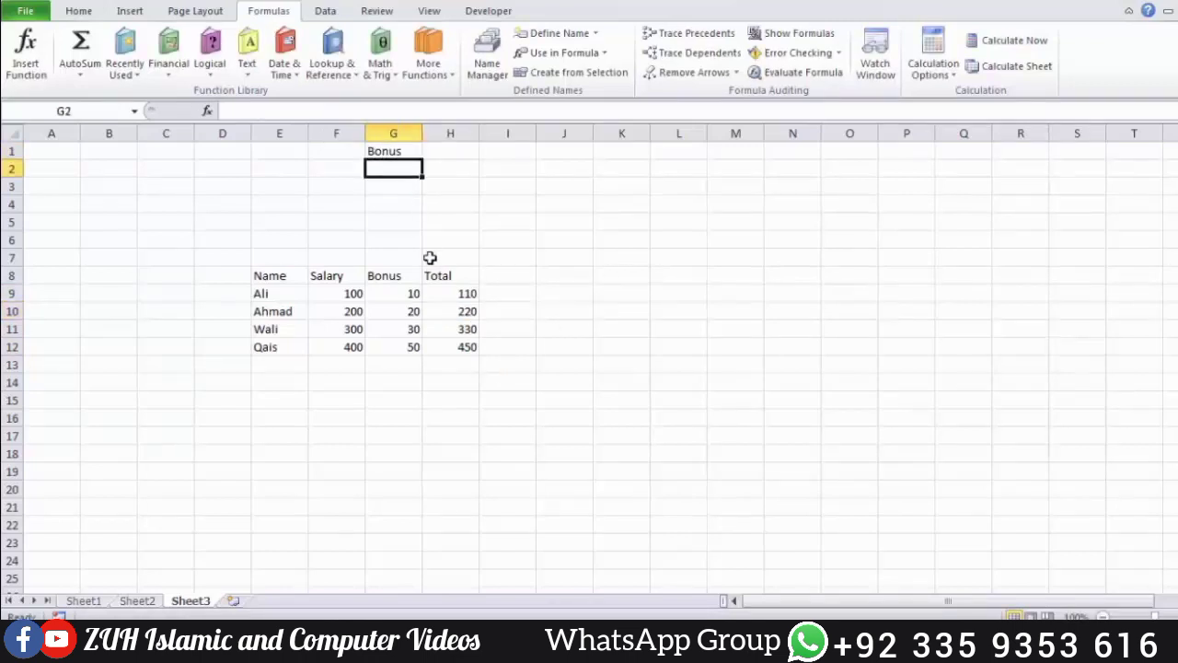
type("50")
key("Return")
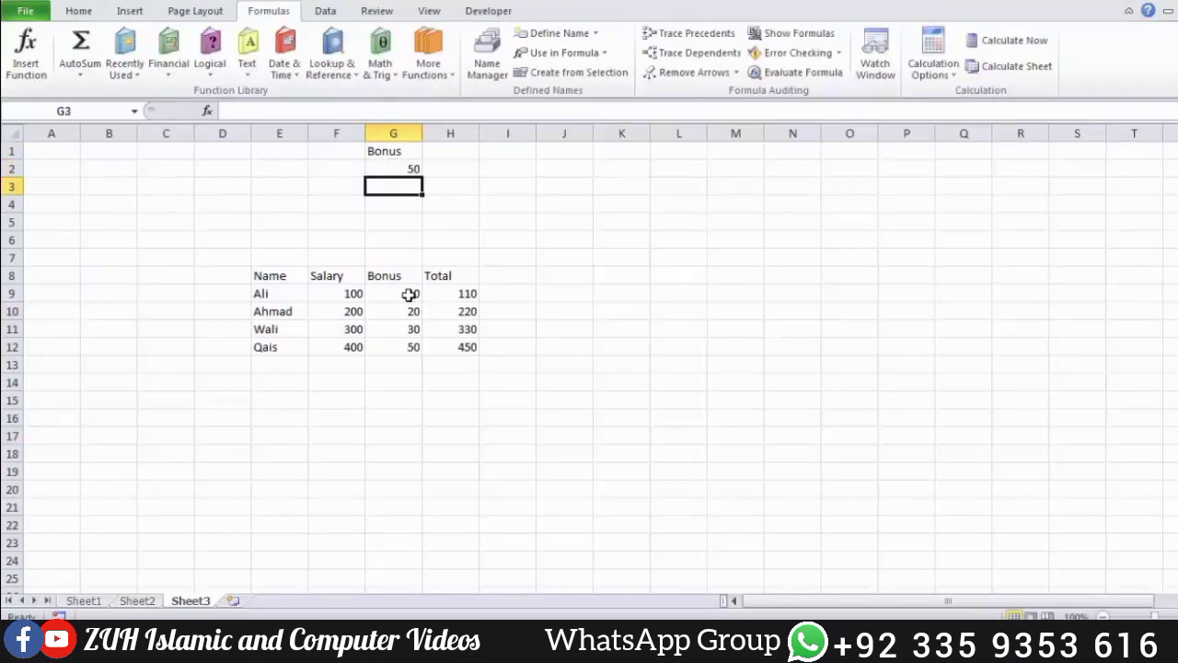
Clear the individual bonus values in G9:G12 and the Total formulas in H9:H12.
left_click_drag(408, 293, 406, 347)
key("Delete")
left_click(461, 293)
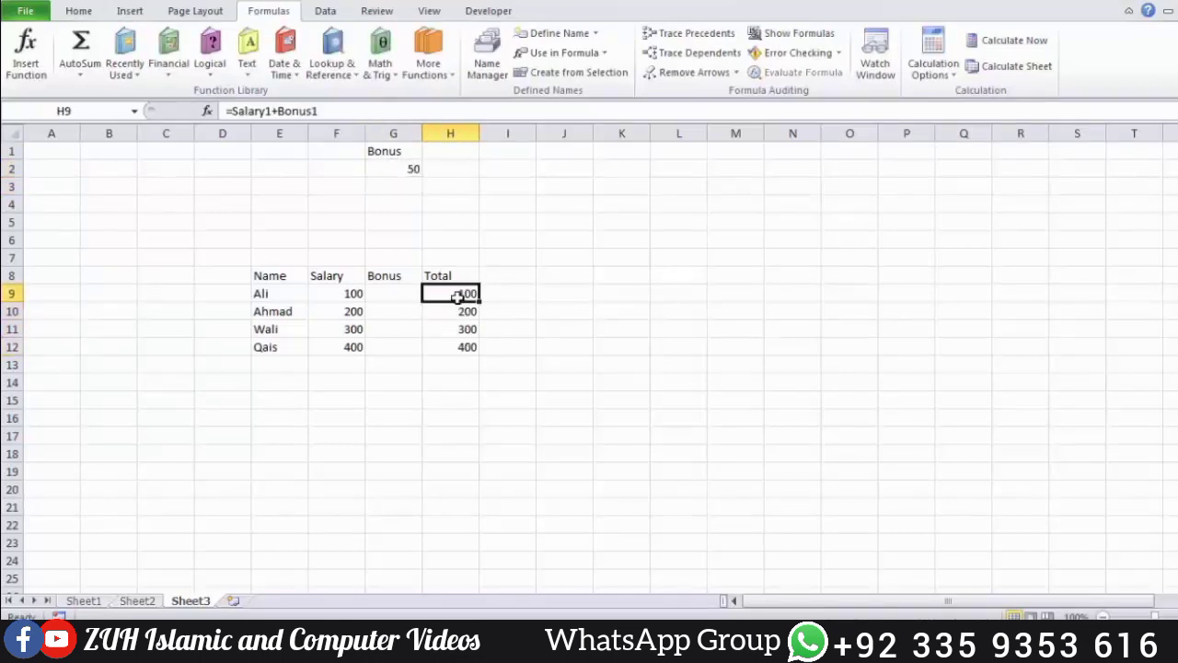
left_click_drag(460, 293, 460, 333)
key("Delete")
left_click(460, 340)
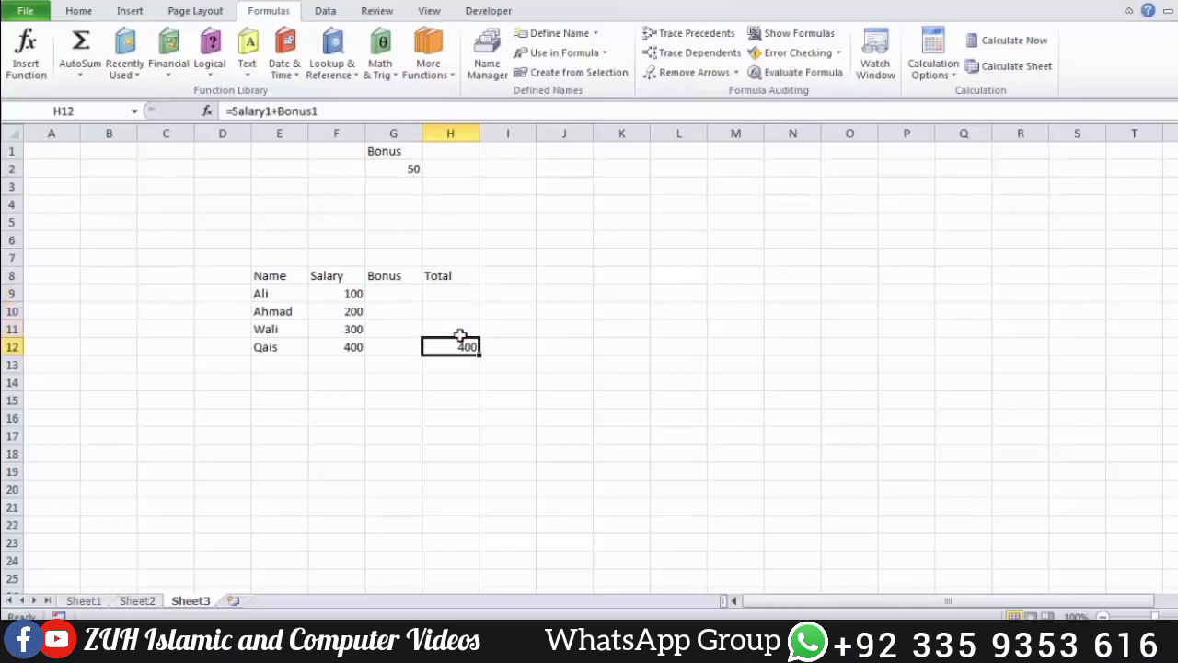
key("Delete")
key("Home")
Enter the formula =F9*G2 in the first Total cell, H9.
left_click(458, 291)
type("=")
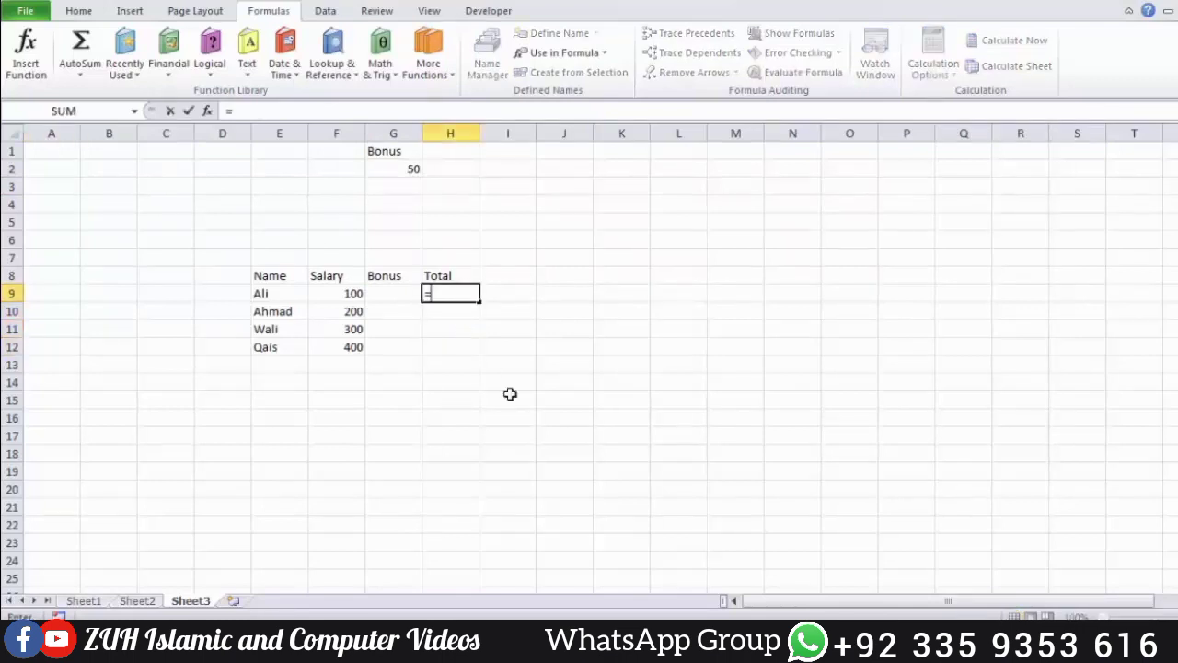
key("Left")
key("Left")
type("*")
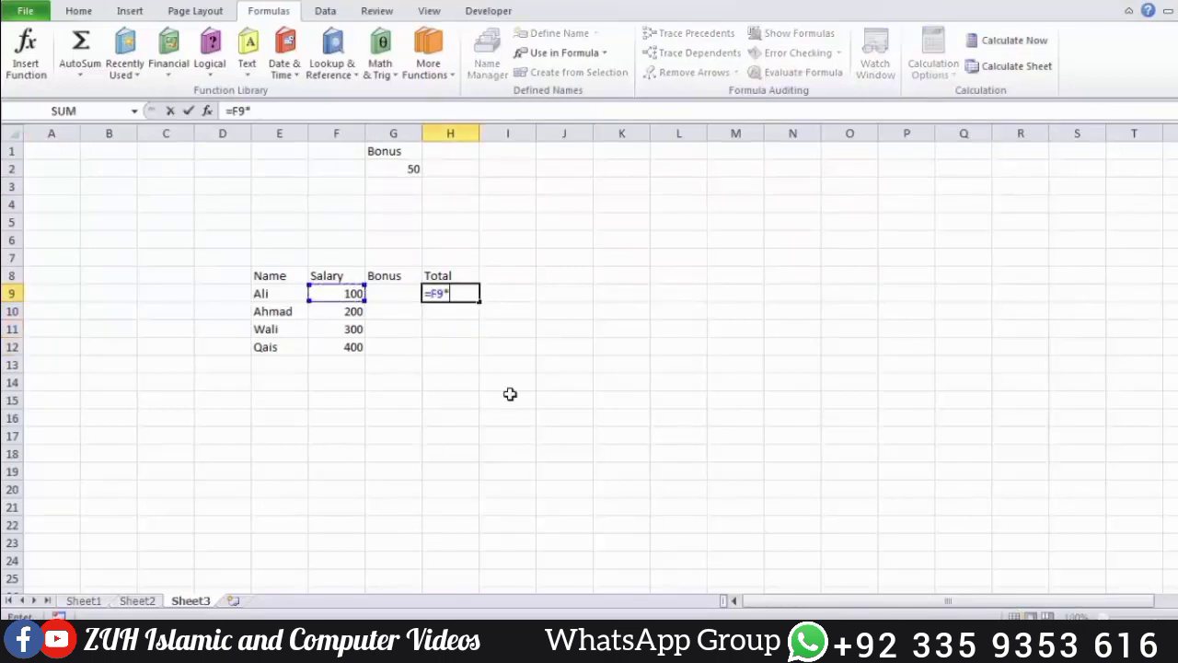
left_click(416, 170)
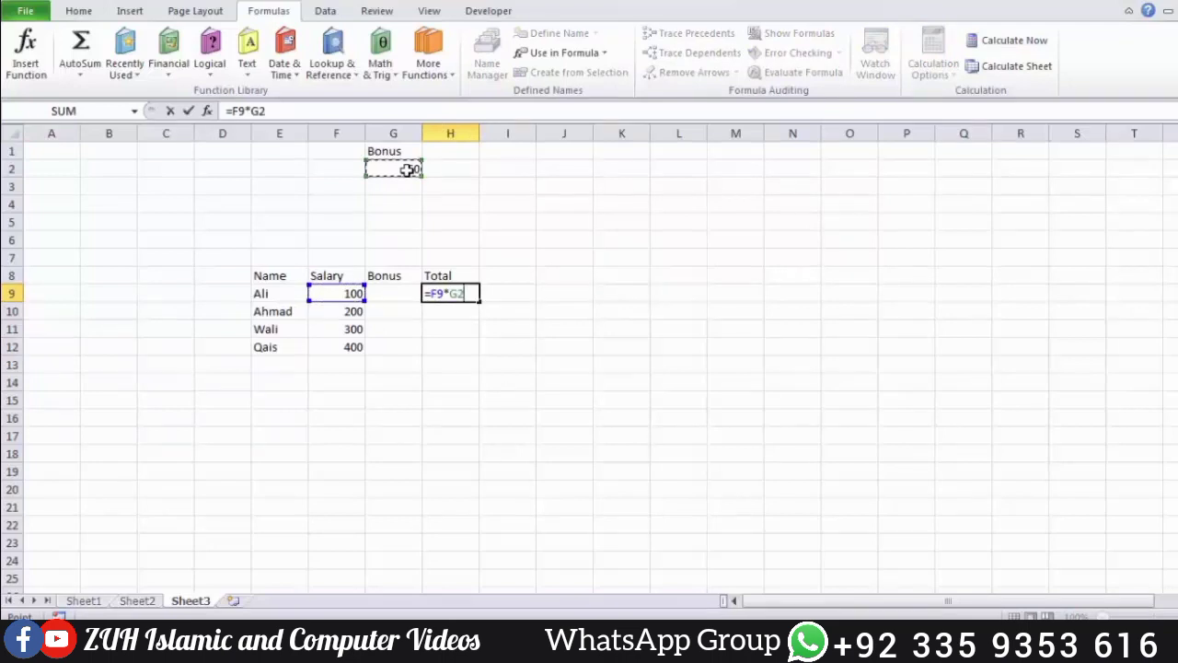
key("ctrl+Return")
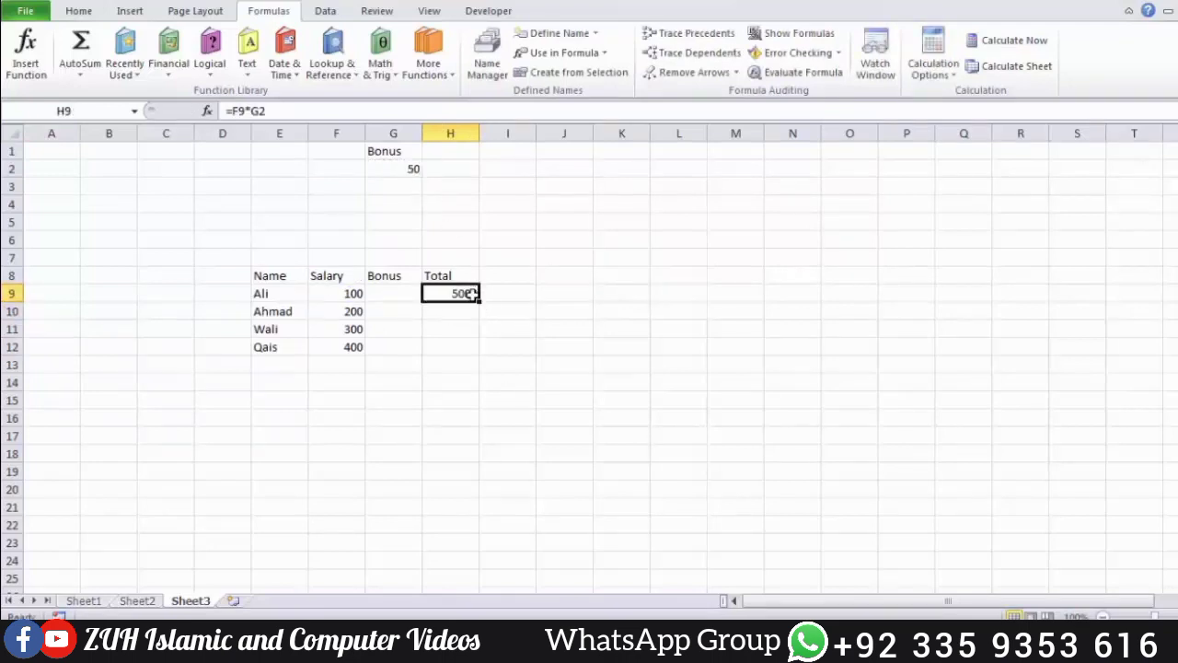
Change the H9 formula to =F9+G2 and fill it down to H12.
double_click(471, 293)
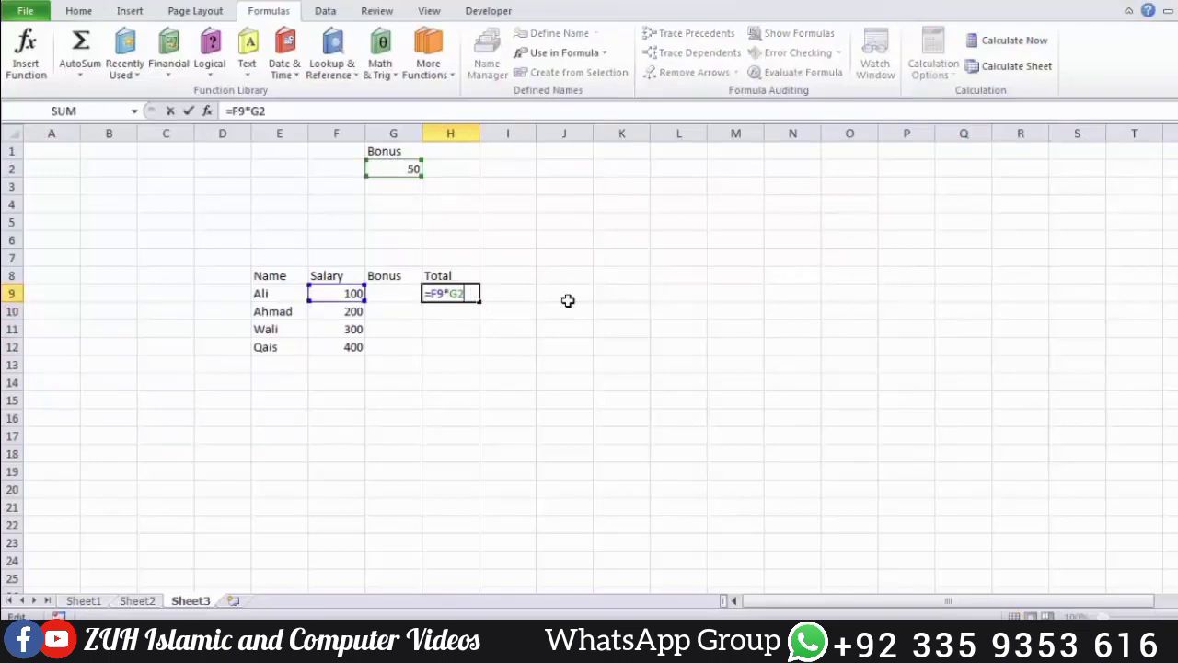
key("Return")
left_click(452, 295)
left_click_drag(478, 303, 479, 350)
left_click(511, 327)
Inspect the cell references in each Total formula from H9 to H12.
left_click(469, 293)
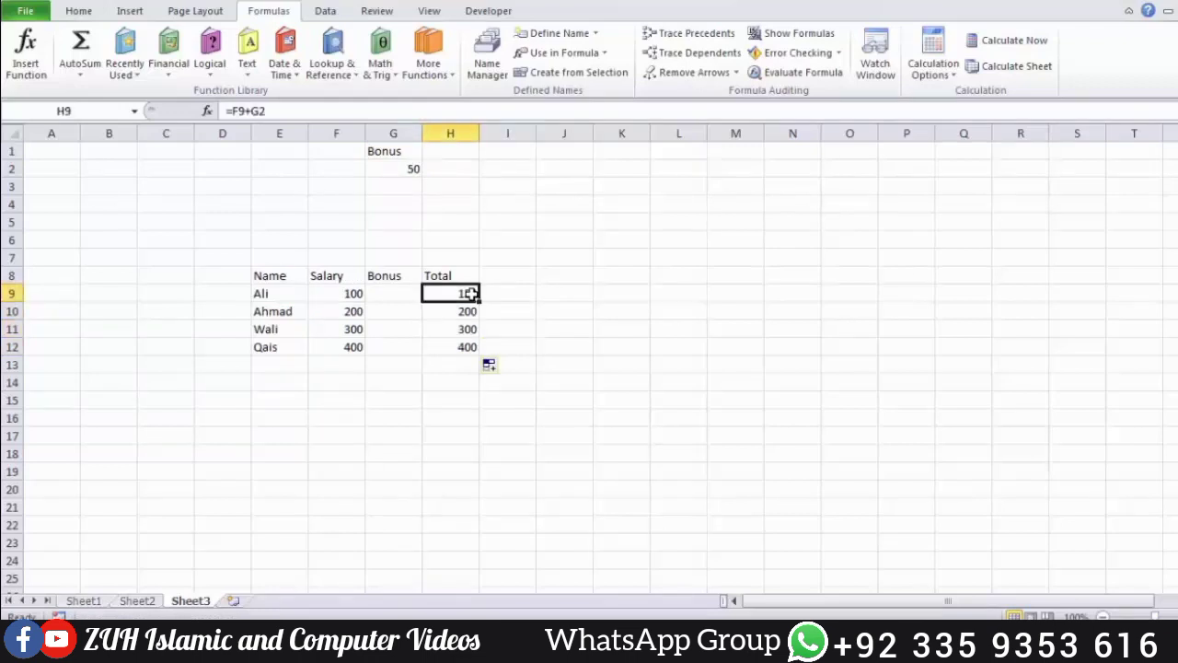
double_click(471, 293)
key("Return")
key("F2")
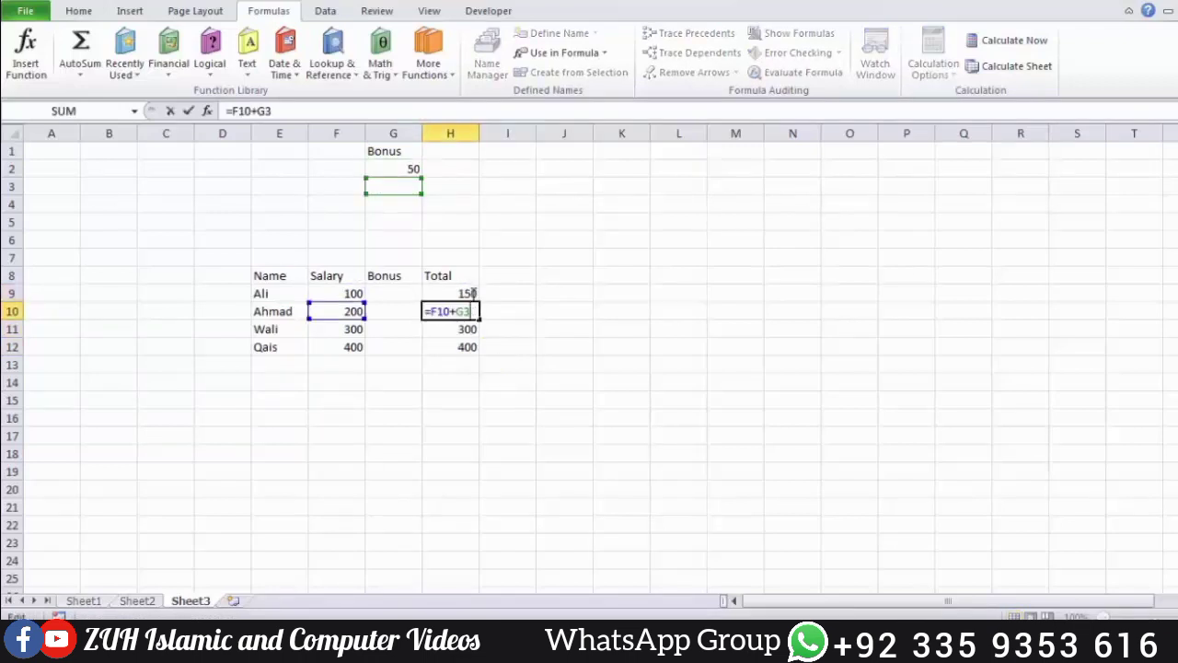
key("Return")
key("F2")
key("Return")
key("F2")
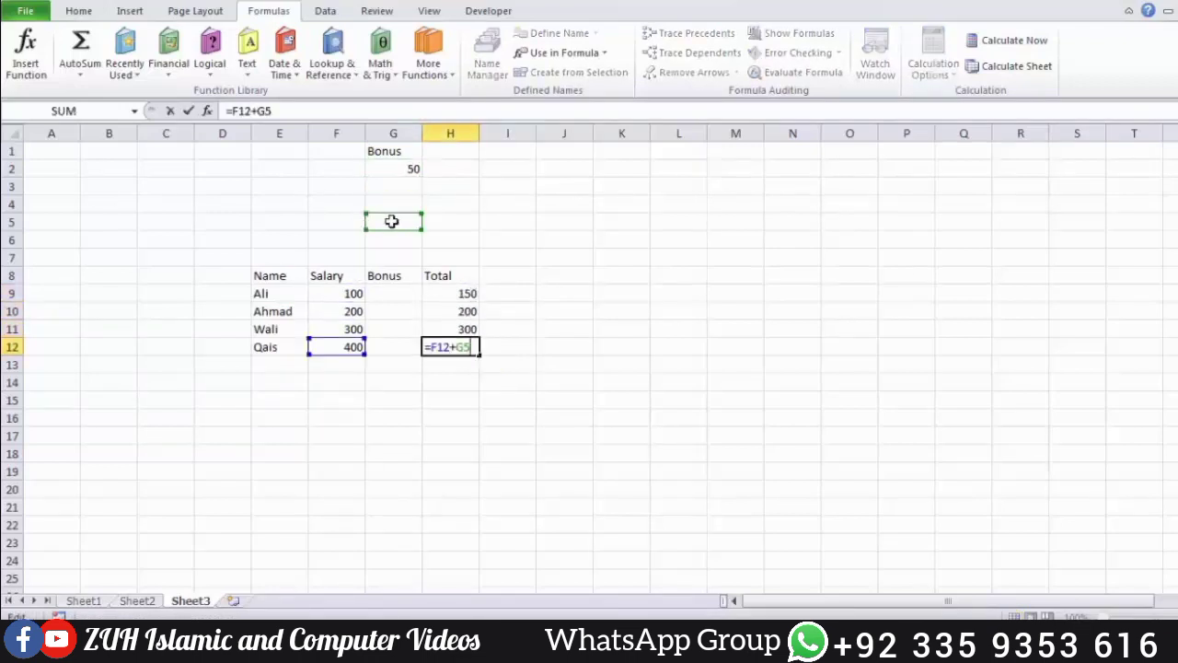
key("Return")
Make the bonus reference absolute so H9 contains =F9+$G$2, and fill the formula down to H12.
double_click(468, 293)
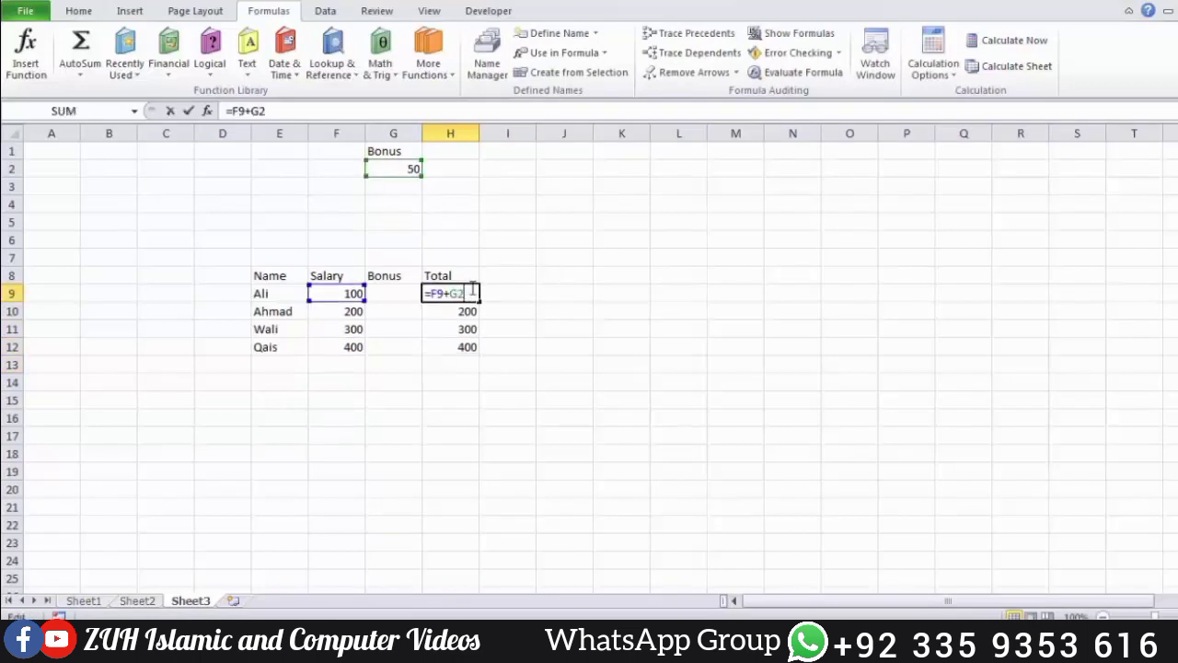
key("F4")
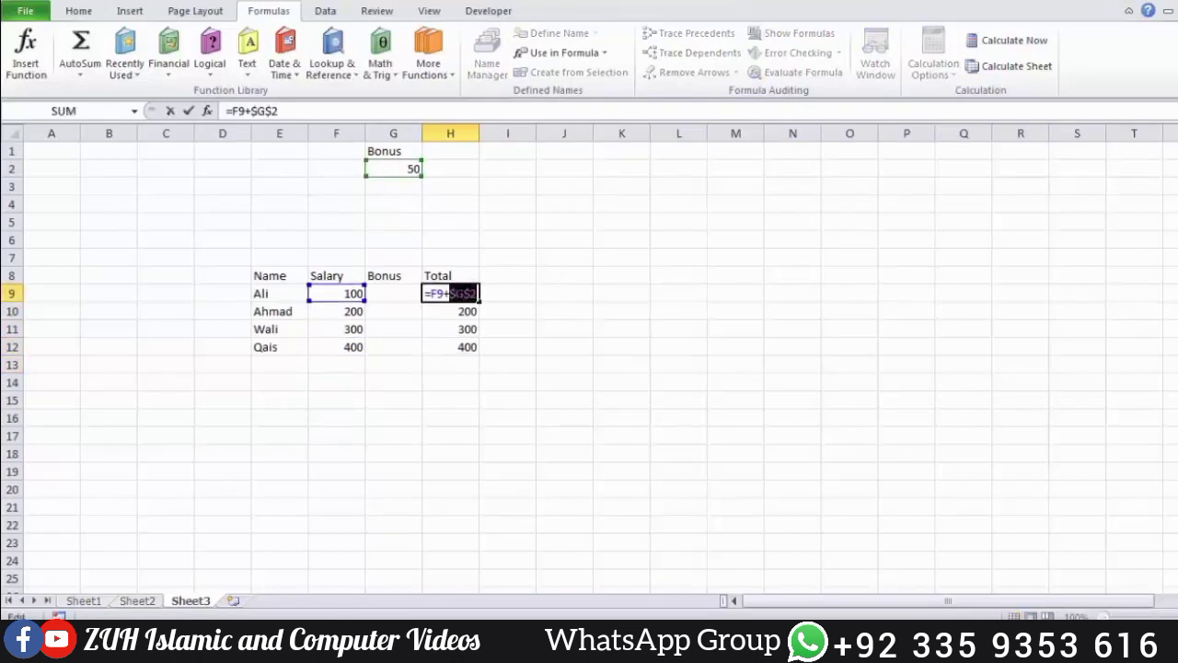
key("Return")
key("Up")
left_click_drag(479, 302, 467, 351)
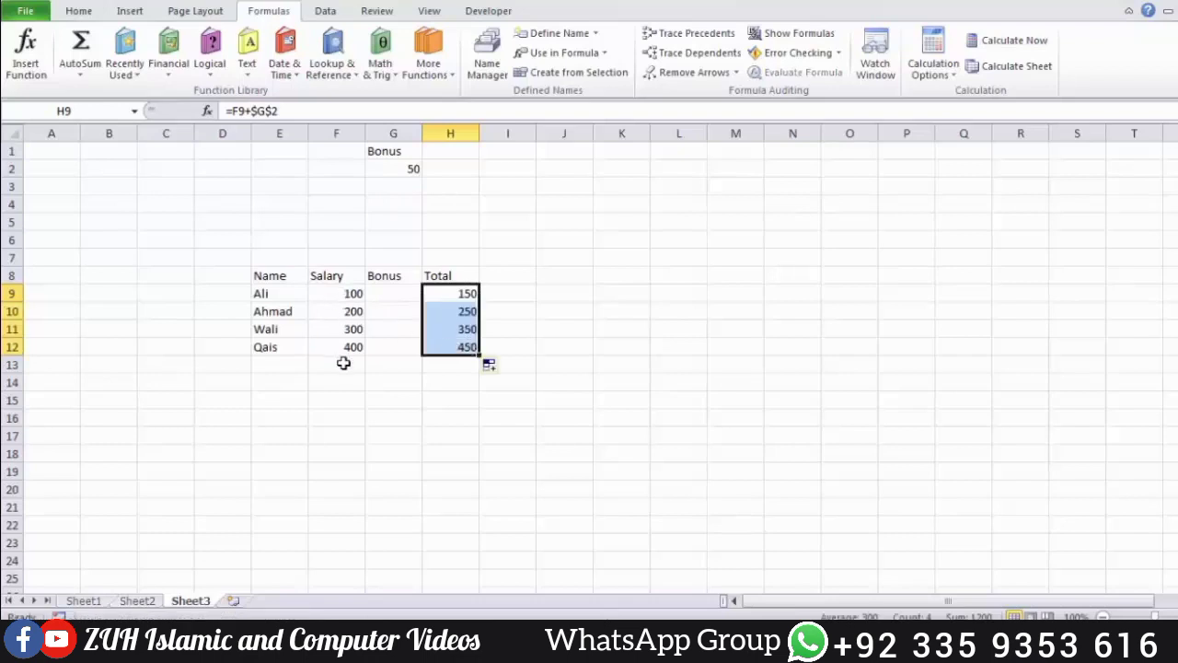
left_click(473, 326)
Try to apply the names Bonus1 and Salary1 to H9:H12 with Ignore Relative/Absolute turned off.
left_click_drag(460, 296, 465, 348)
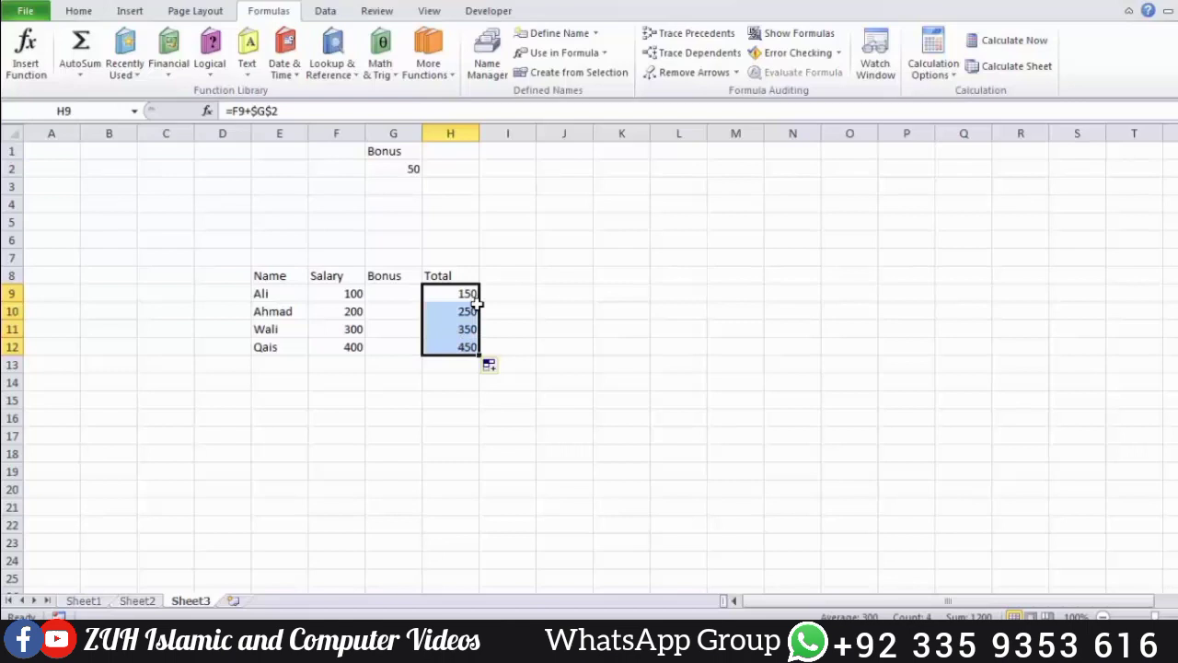
left_click(595, 33)
left_click(595, 71)
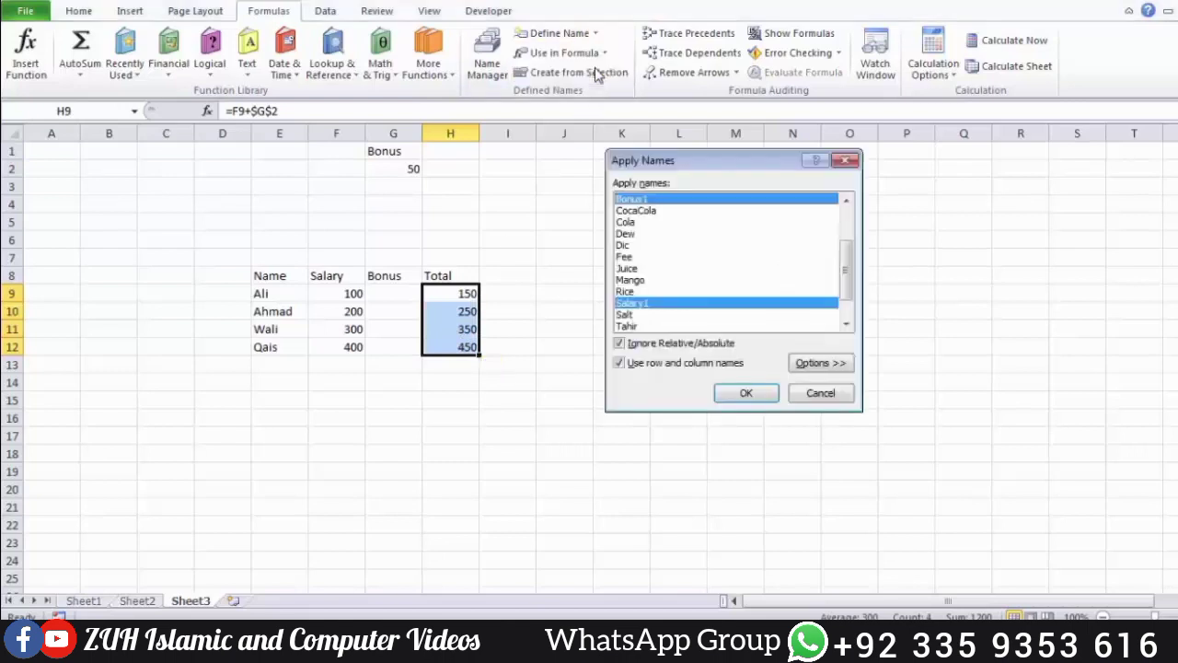
left_click(642, 344)
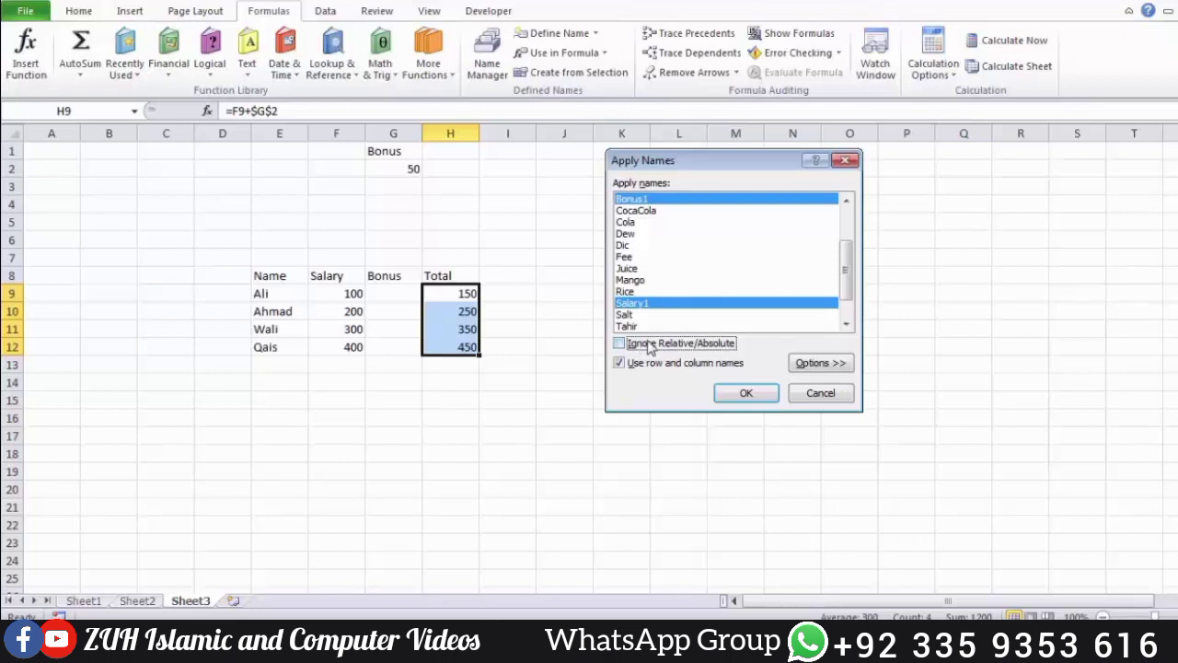
key("Return")
Change the G1 heading to Bonus2 and create a name for G2 from the top row of G1:G2.
mouse_move(408, 157)
left_mouse_down()
mouse_move(404, 165)
mouse_move(413, 152)
left_mouse_up()
double_click(414, 151)
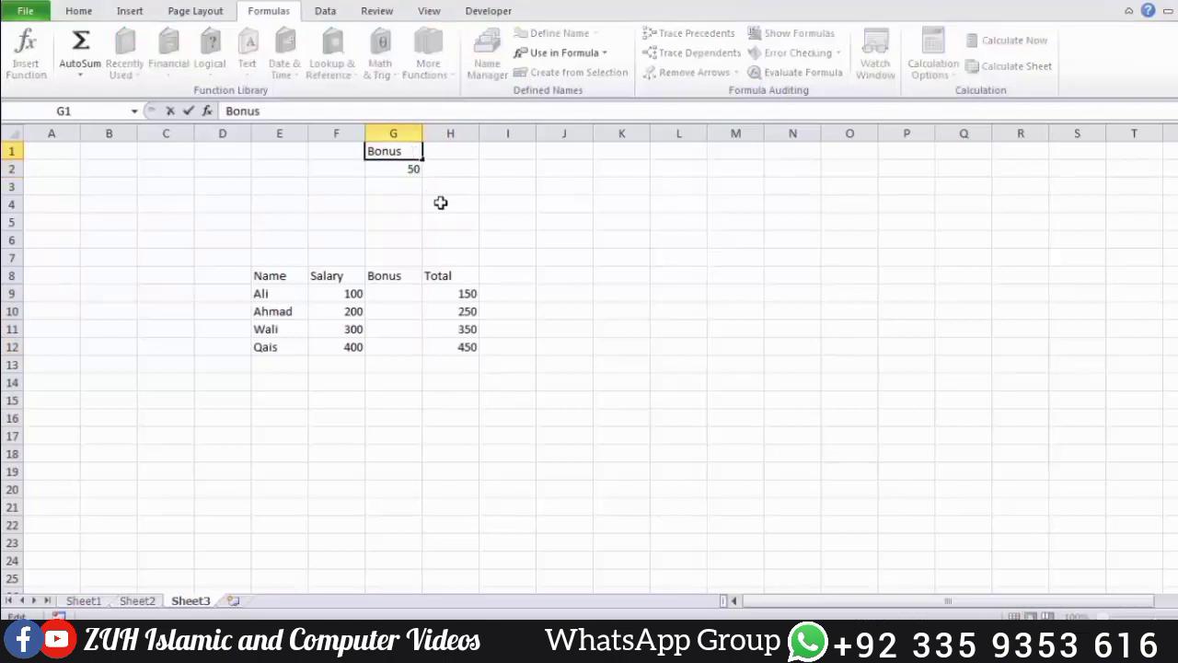
key("Return")
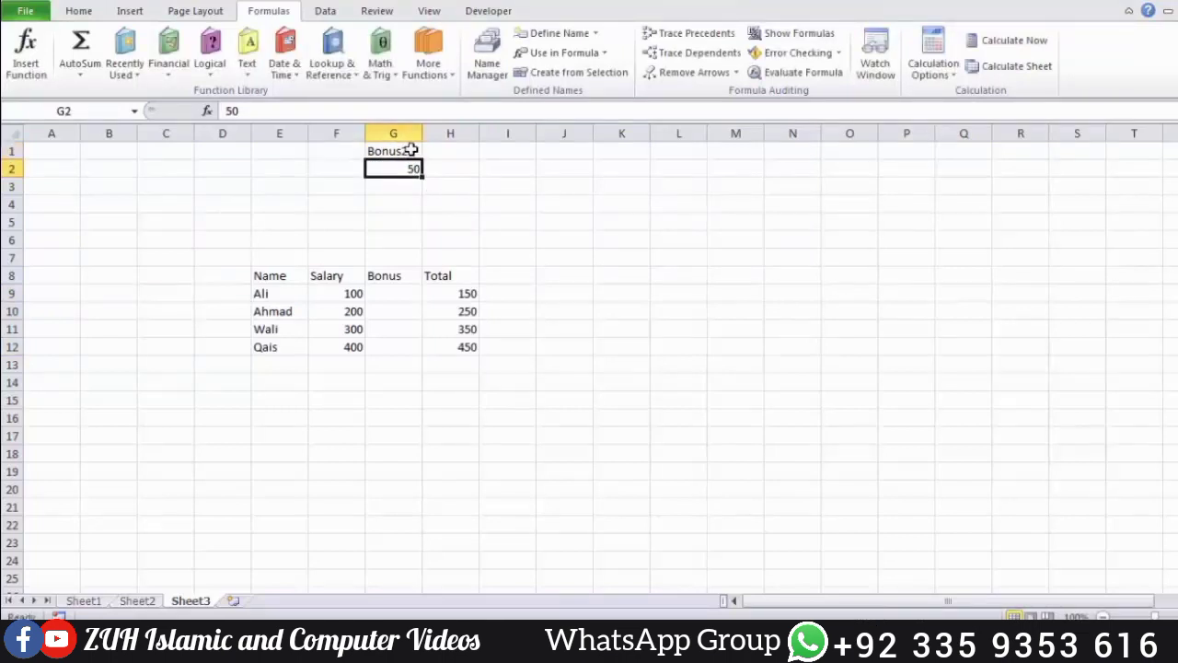
left_click_drag(413, 151, 405, 167)
left_click(577, 73)
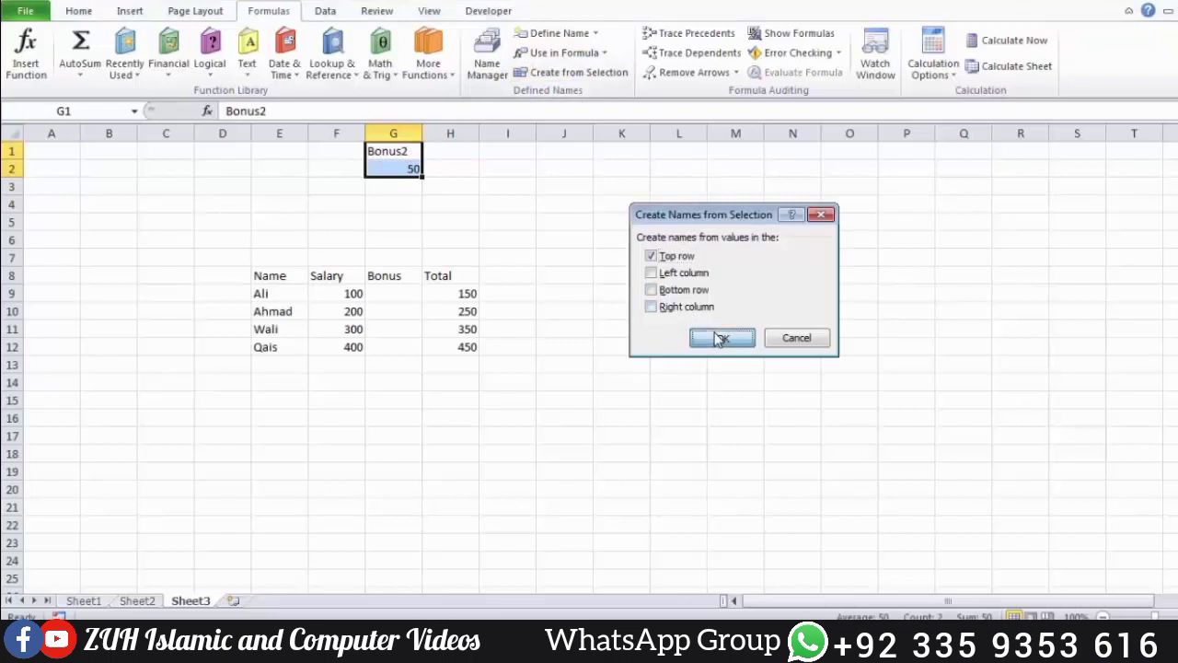
left_click(719, 337)
Apply the names Bonus2 and Salary1 to the Total formulas in H9:H12 with Ignore Relative/Absolute turned on.
left_click(463, 294)
left_click_drag(464, 293, 463, 348)
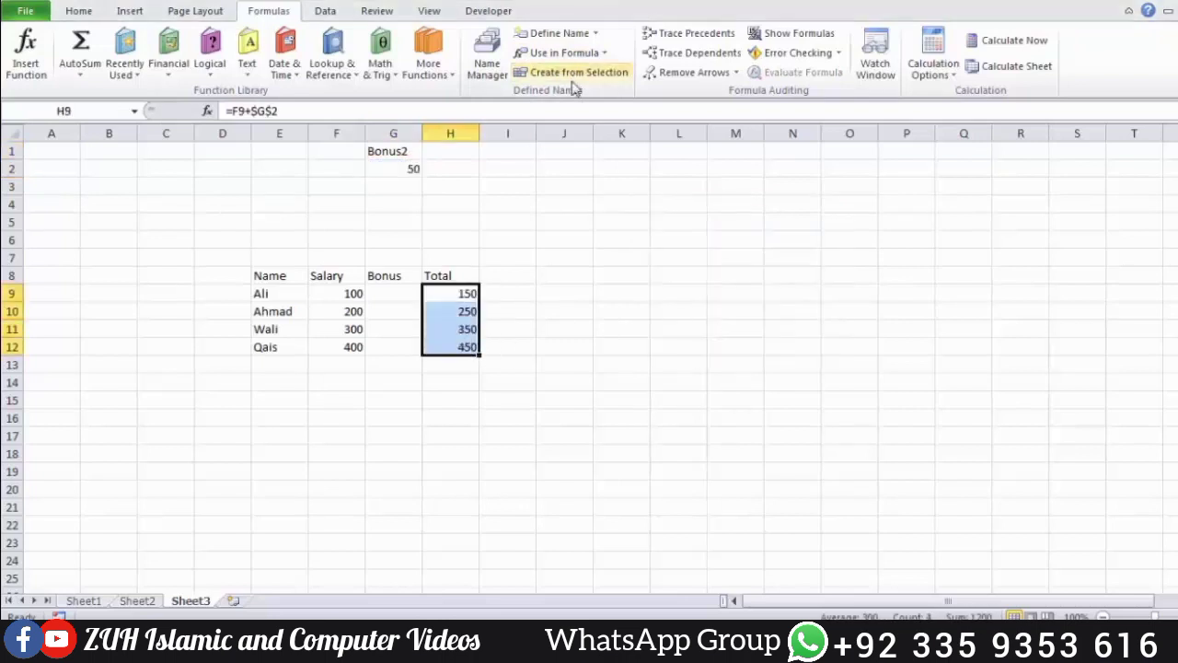
left_click(595, 34)
left_click(597, 72)
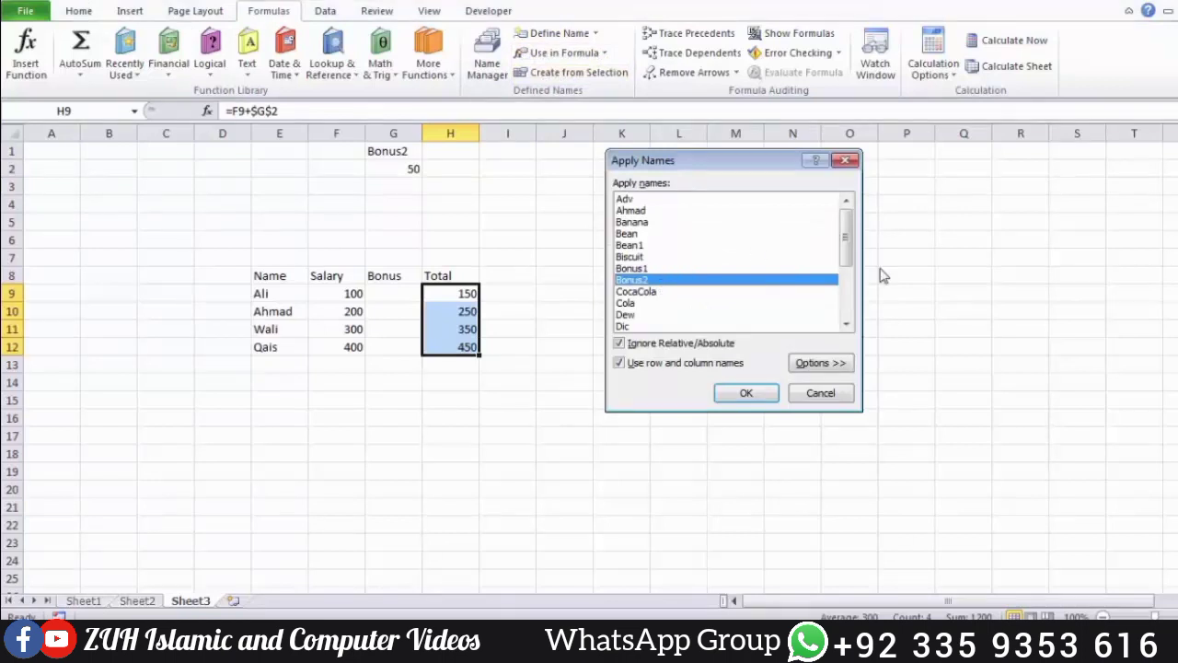
left_click_drag(847, 255, 848, 298)
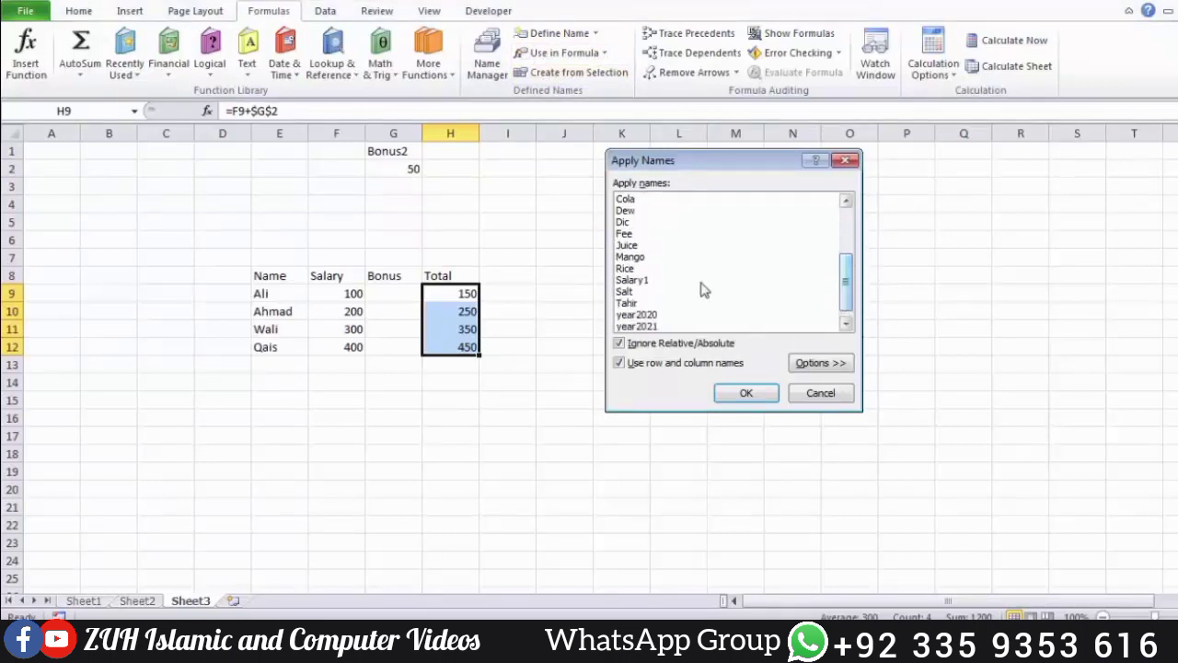
left_click(661, 281)
left_click(744, 393)
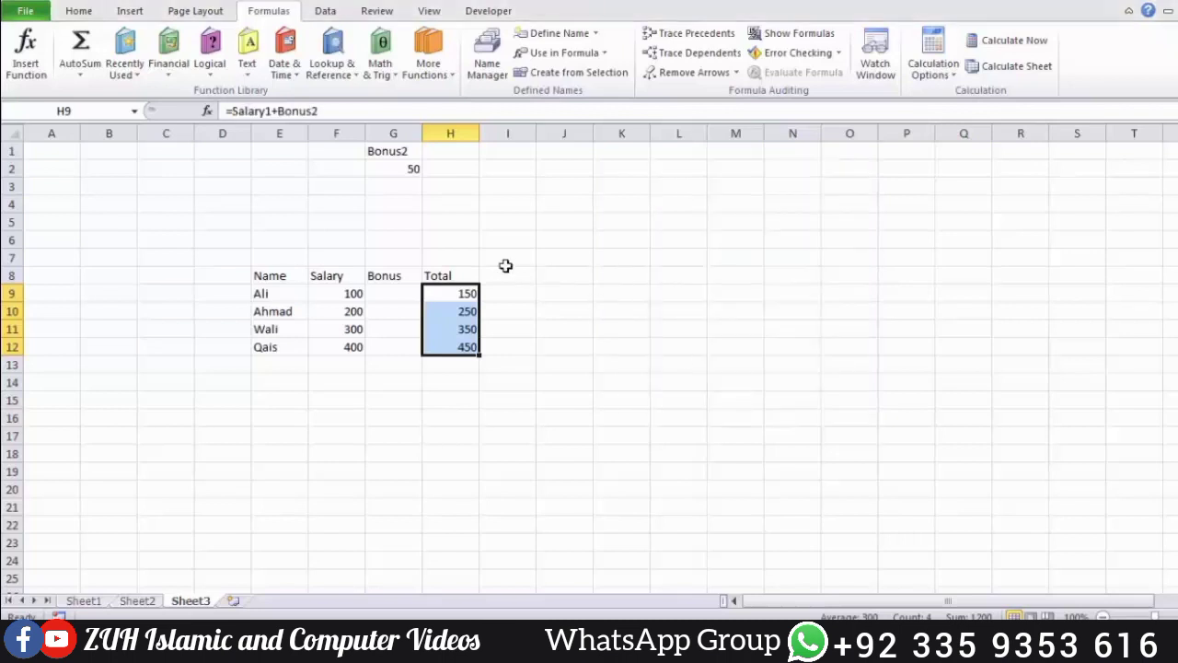
Check the named formulas in H9 and the cells below, and undo the name application.
double_click(466, 295)
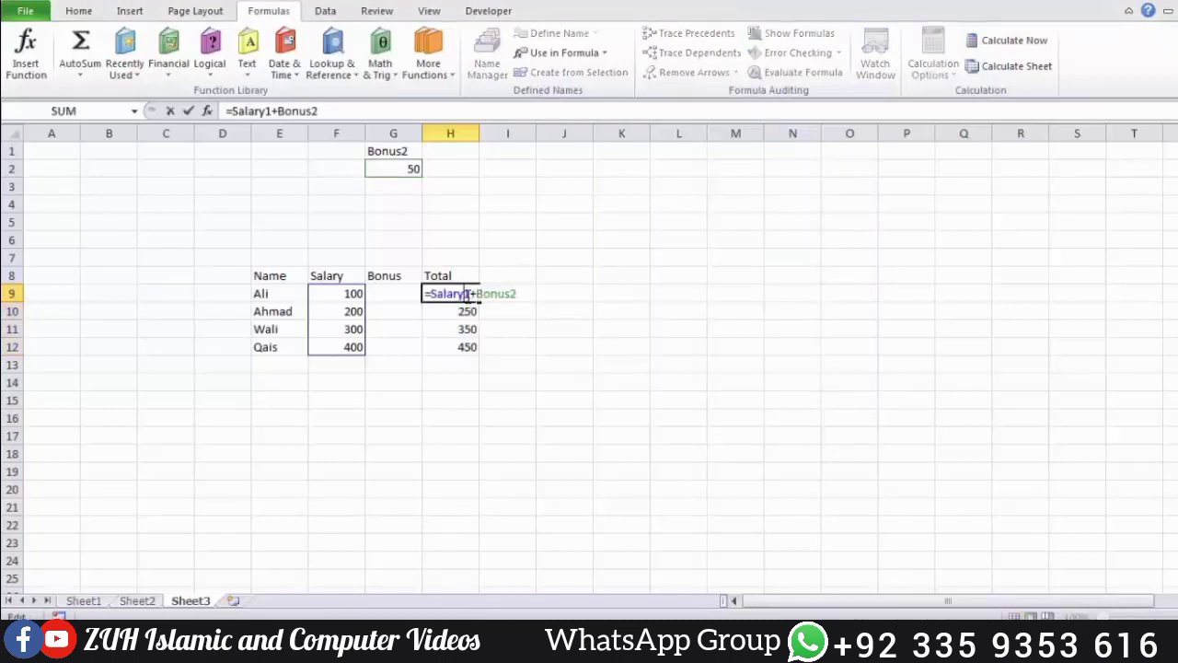
key("Return")
key("Down")
key("Up")
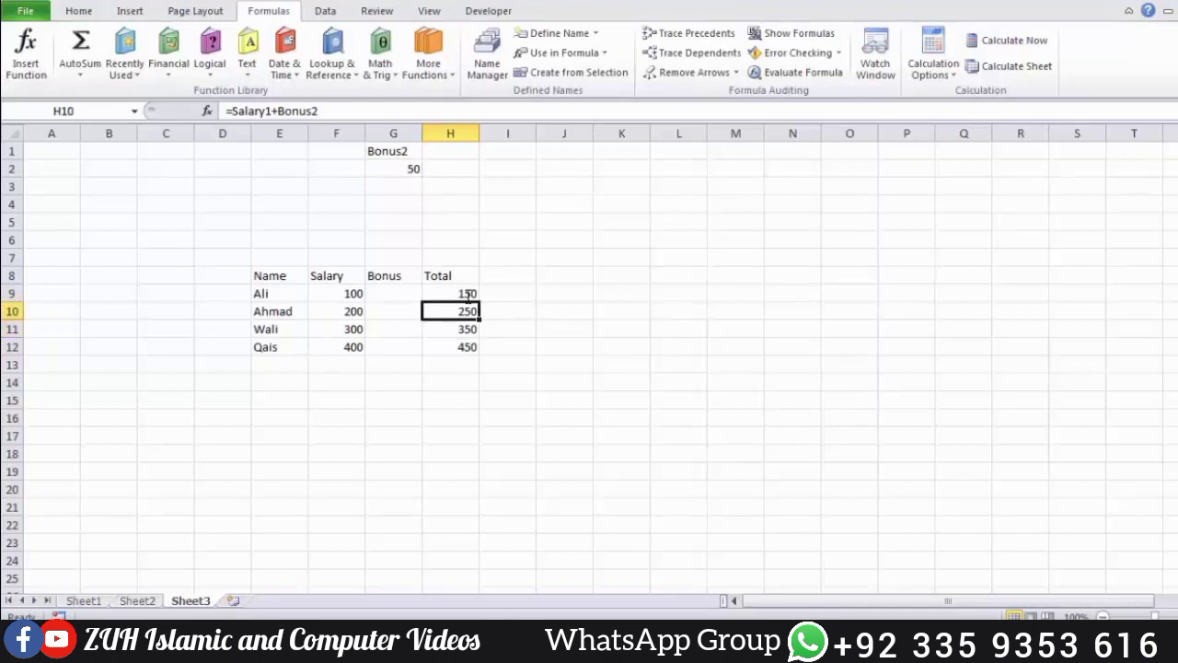
left_click(470, 294)
key("ctrl+z")
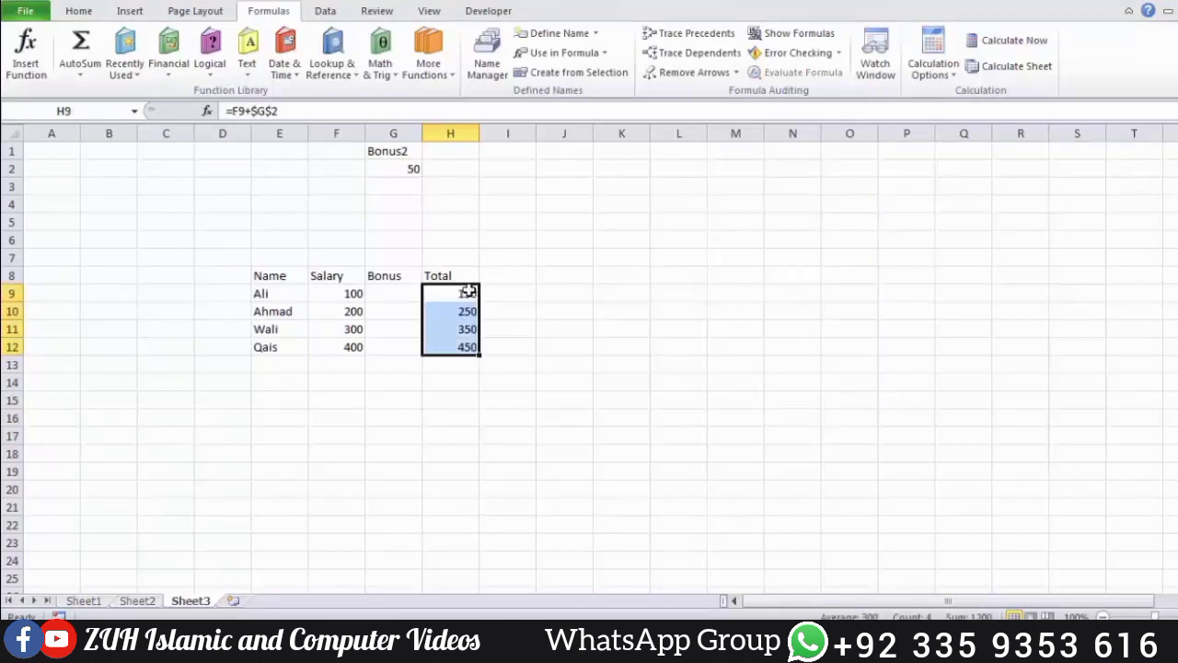
Apply the names Bonus2 and Salary1 to H9:H12 with Ignore Relative/Absolute turned off.
left_click(596, 35)
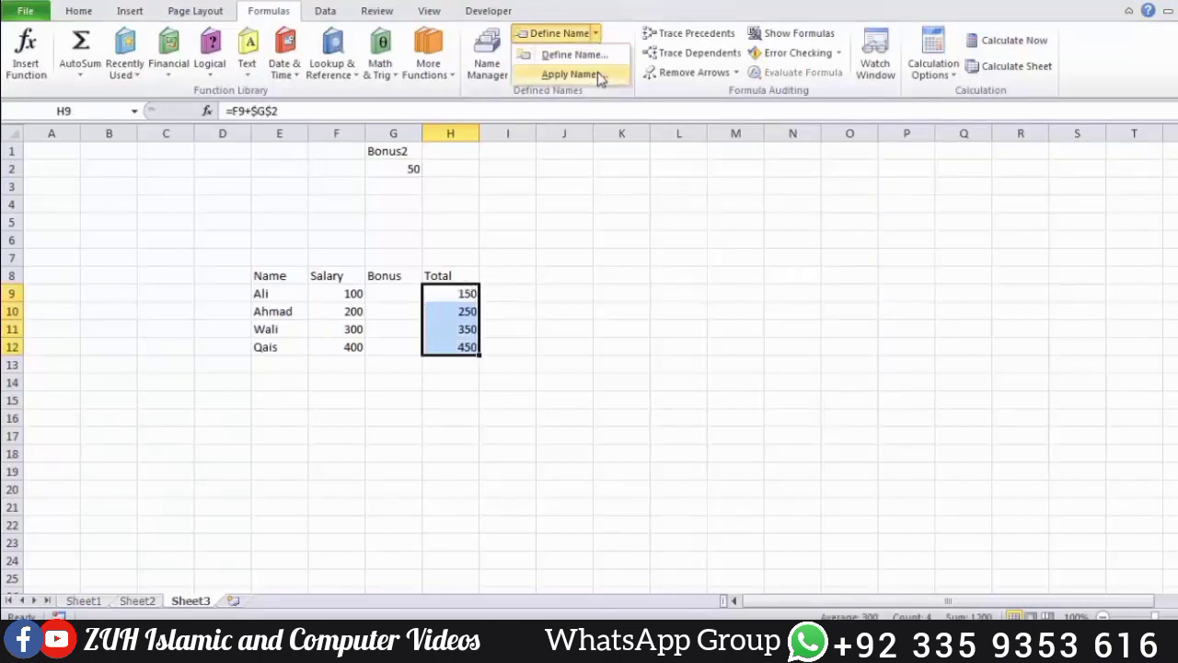
left_click(600, 74)
left_click(651, 348)
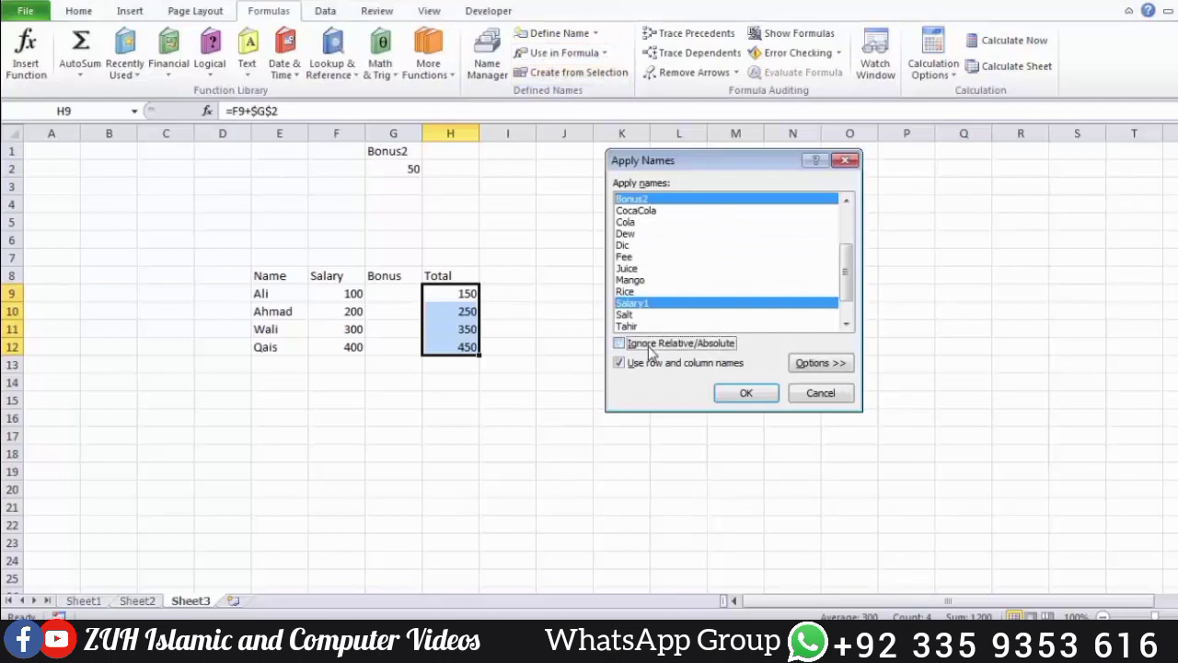
left_click(742, 394)
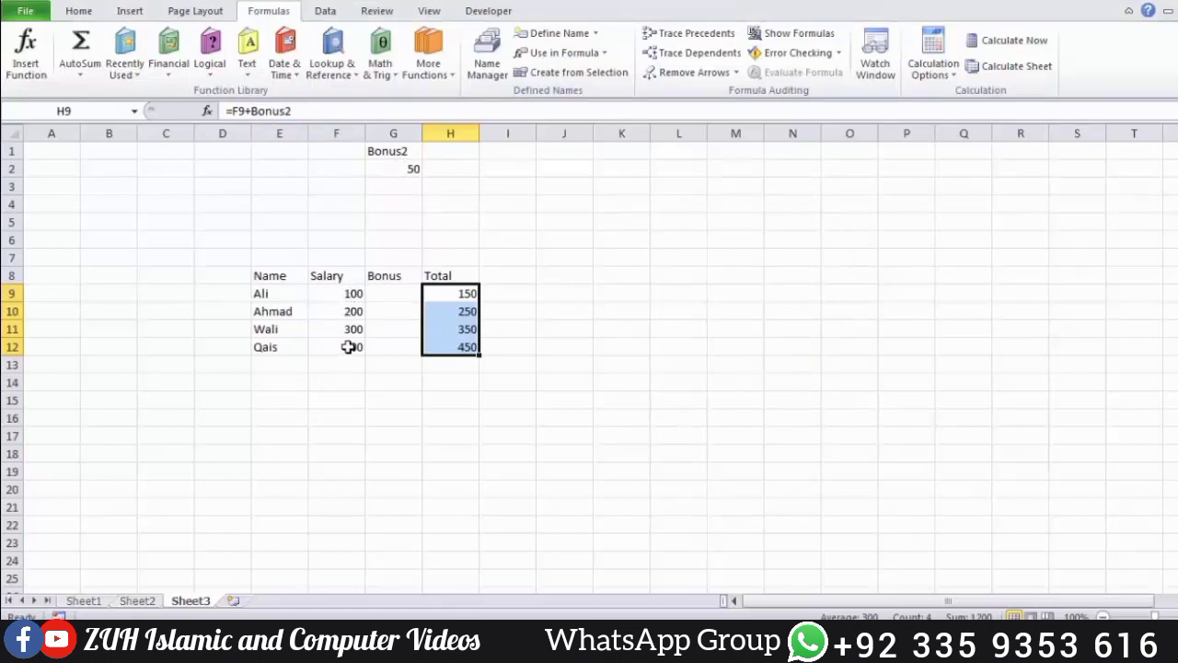
left_click(594, 33)
left_click(594, 77)
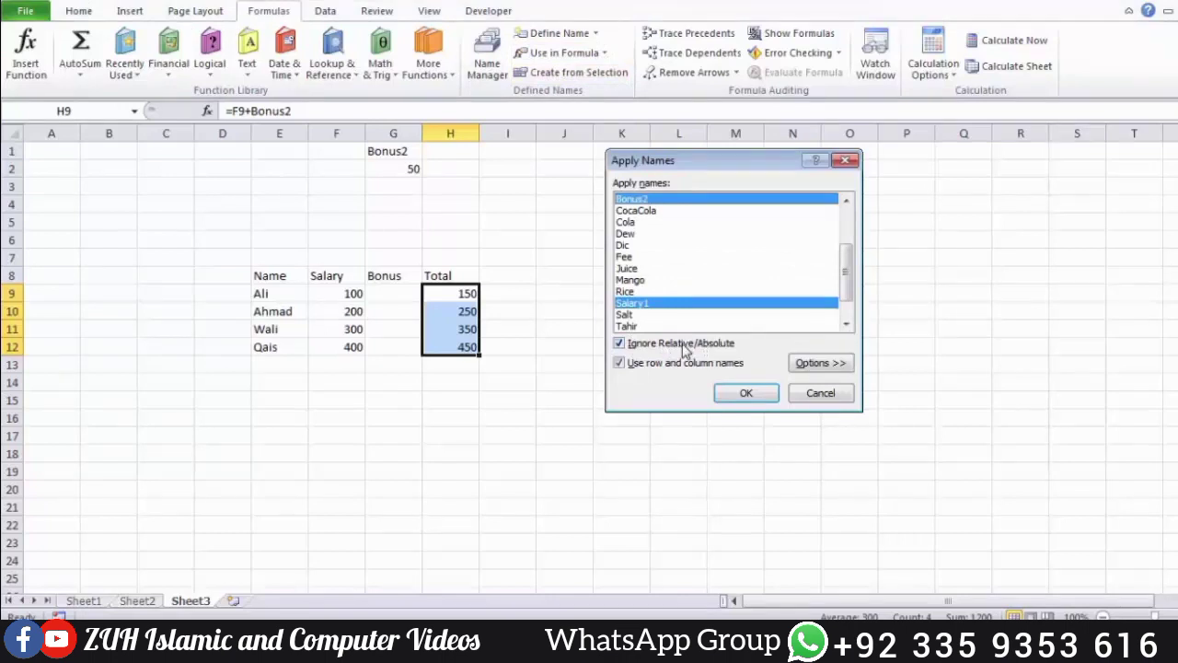
left_click(684, 346)
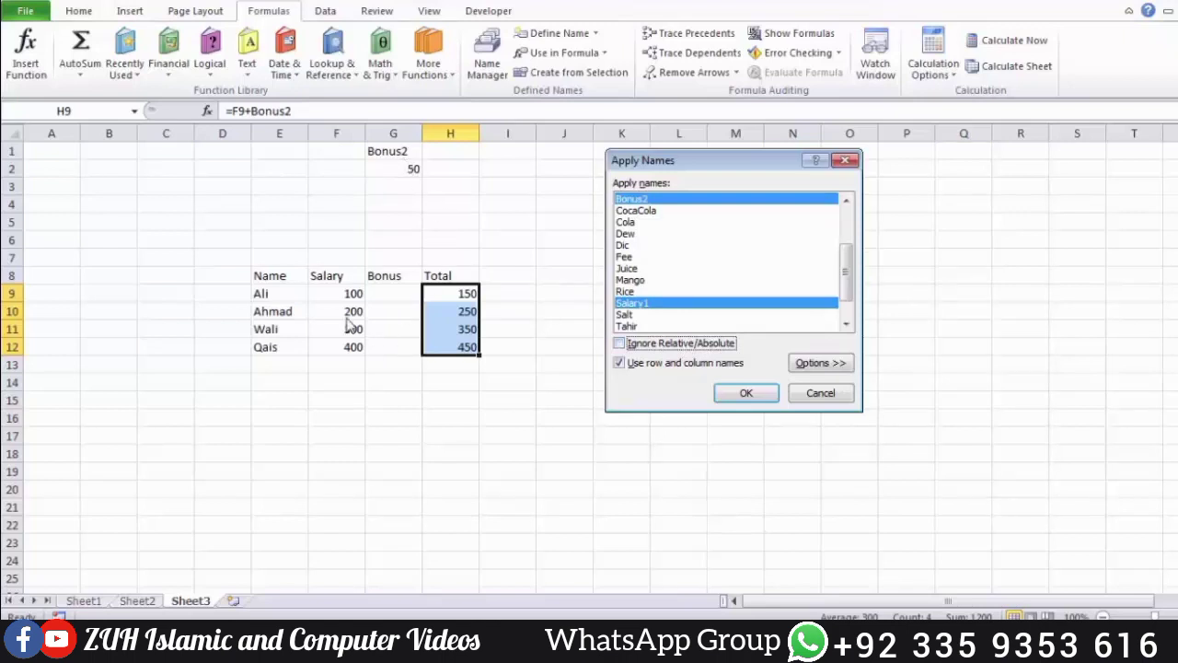
left_click(819, 394)
left_click(598, 324)
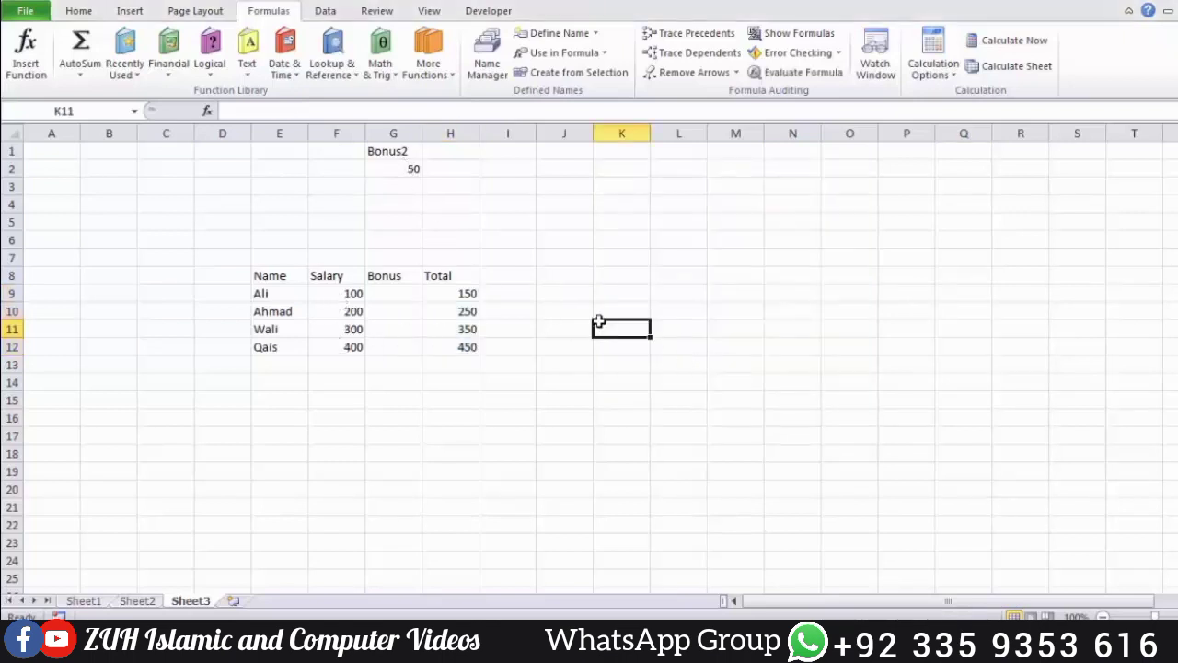